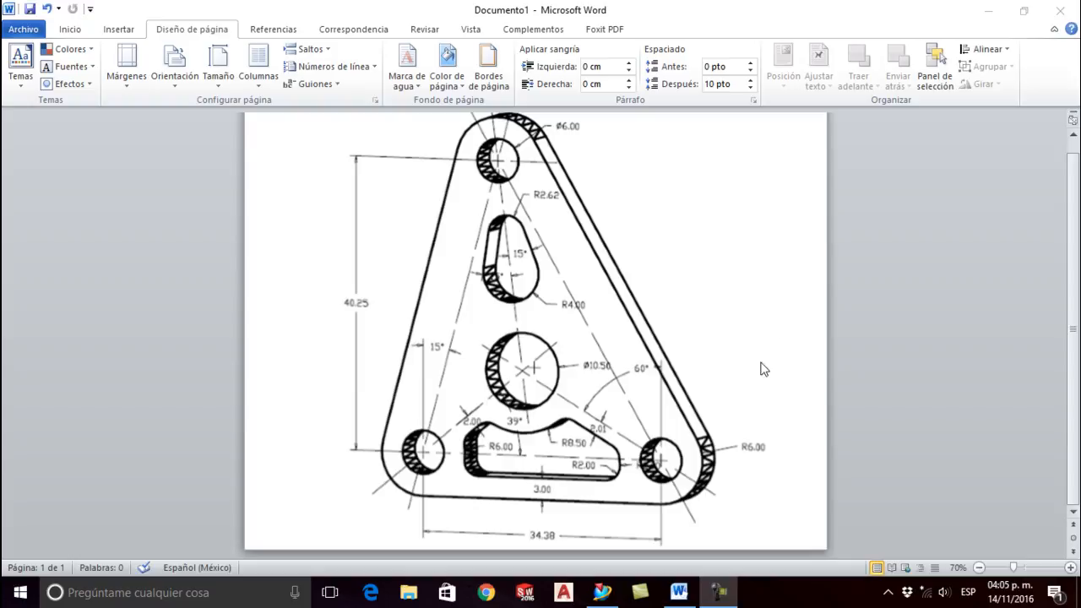
Step: Switch to NX and start a new file using the Model template with units set to Millimeters
click(602, 591)
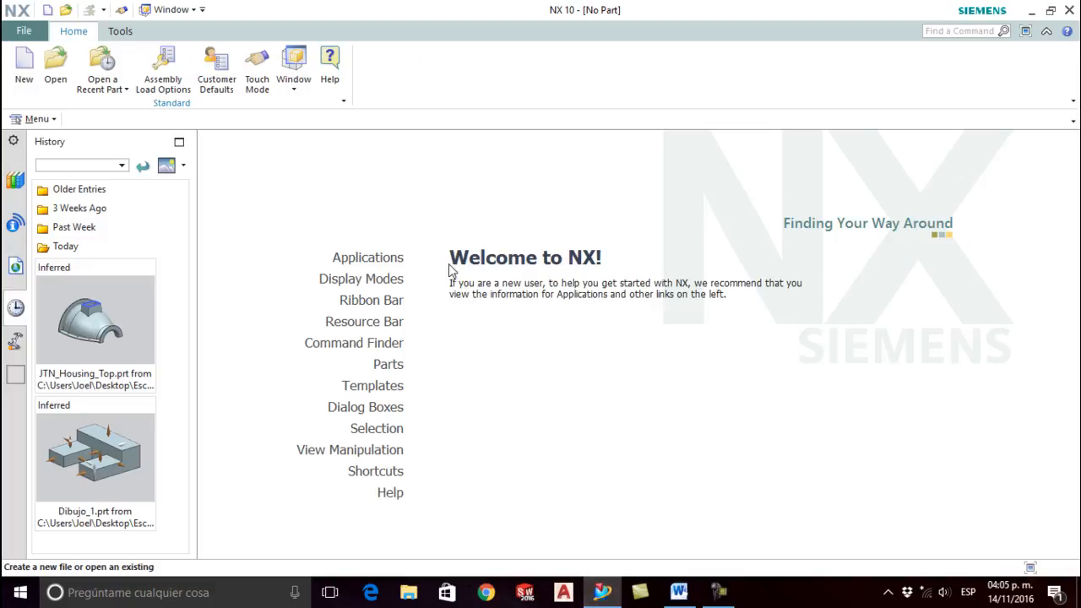
click(23, 67)
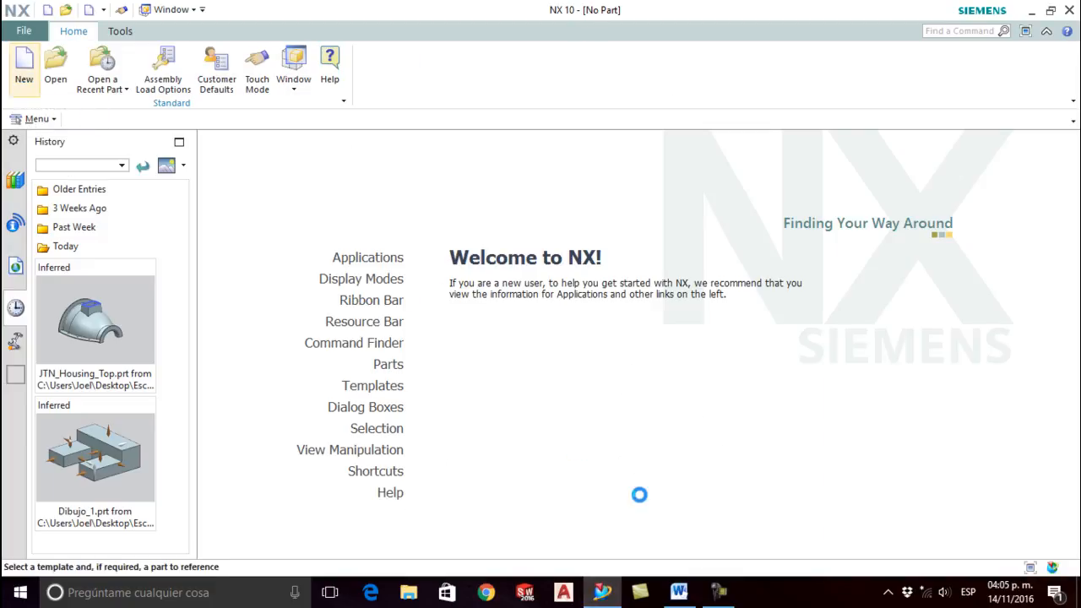
click(679, 591)
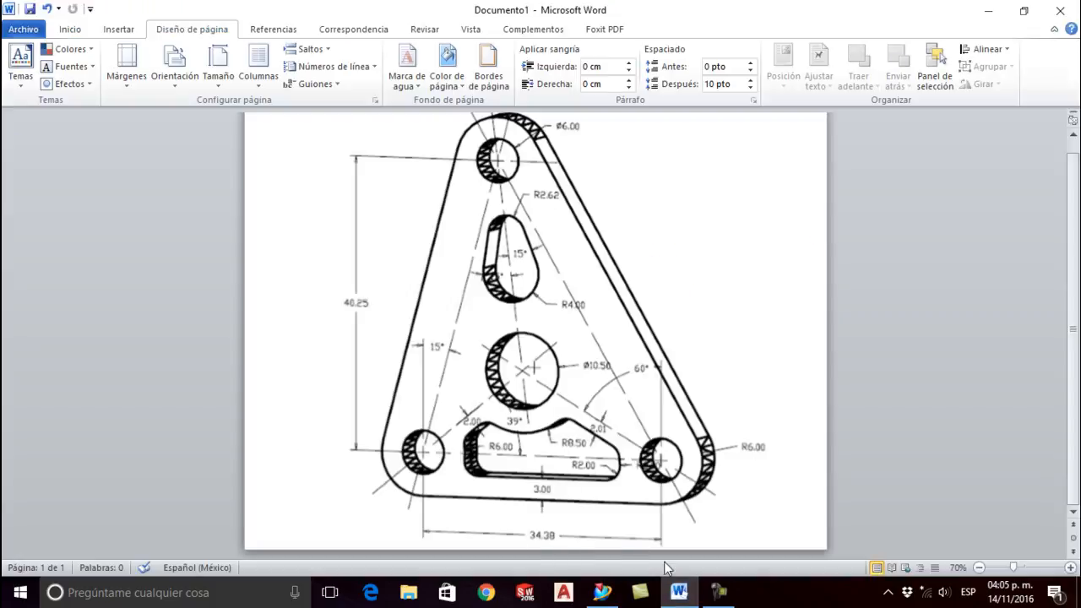
click(603, 593)
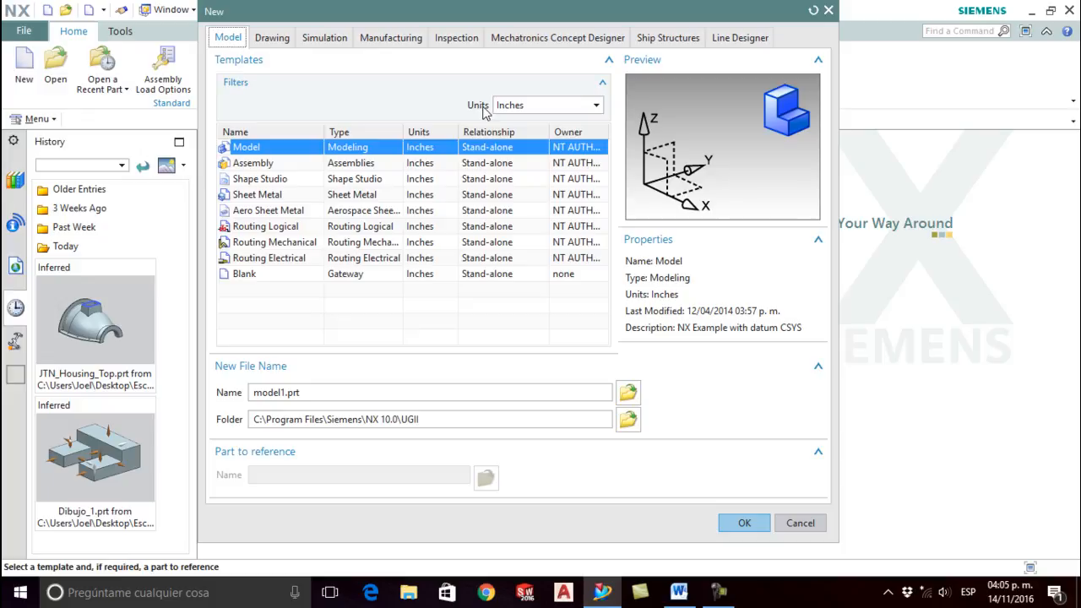
click(529, 105)
click(524, 119)
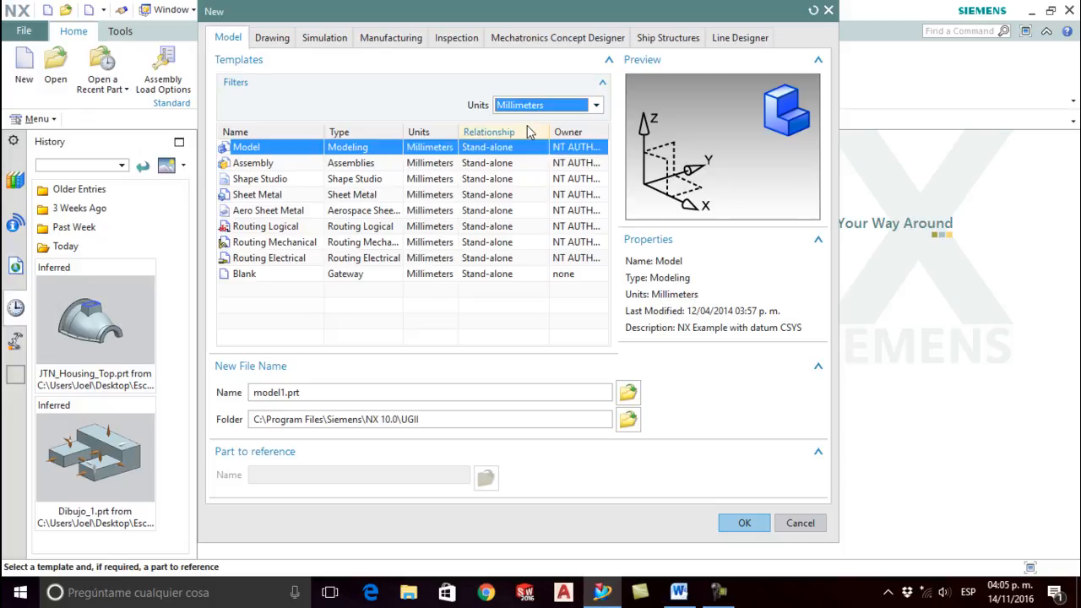
click(253, 150)
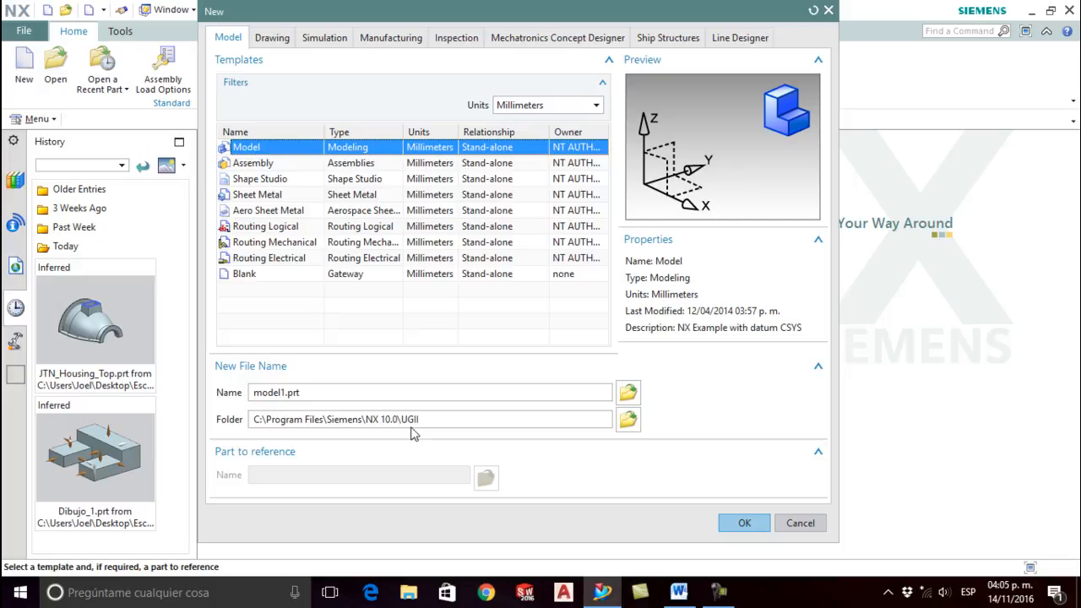
Step: Name the new part file Maquinado_2
click(332, 396)
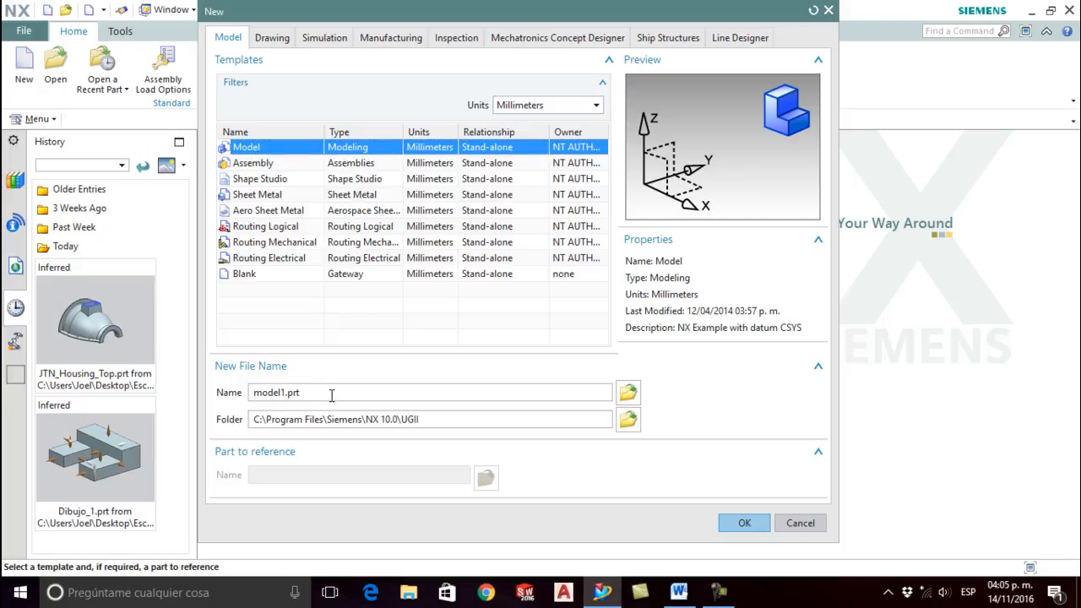
drag(326, 394, 214, 403)
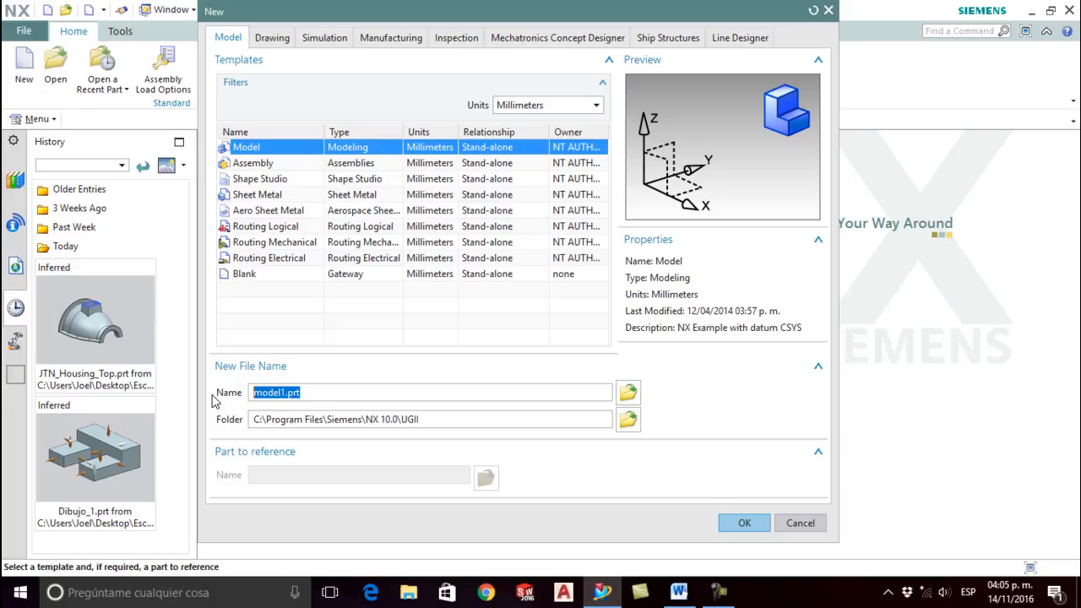
text(Maquinado_2)
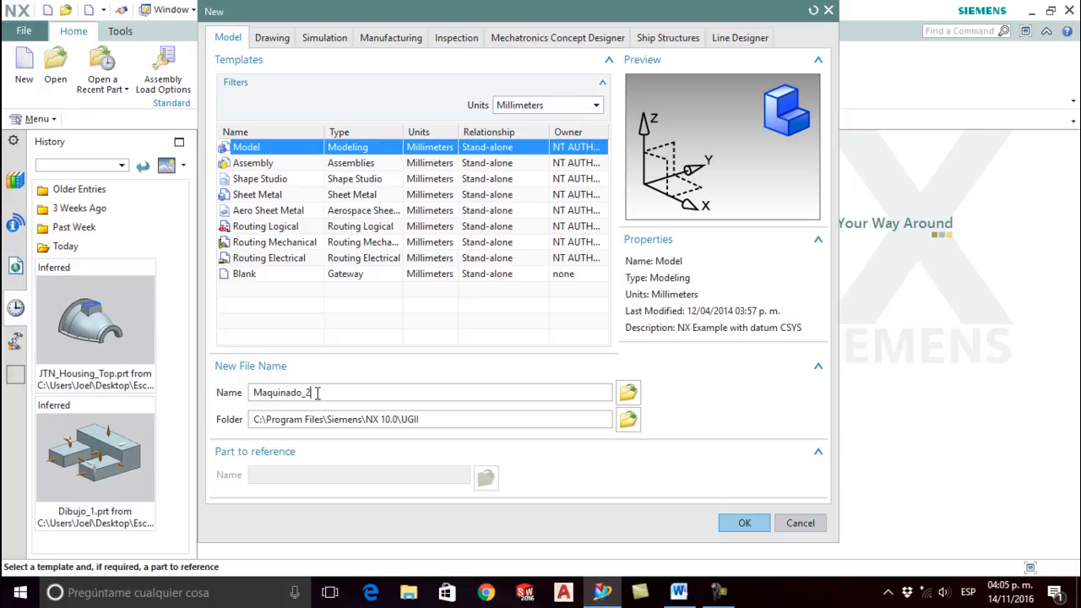
Step: Create a folder named Maquinado_2 on the desktop, choose it as the save location and create the part
click(628, 421)
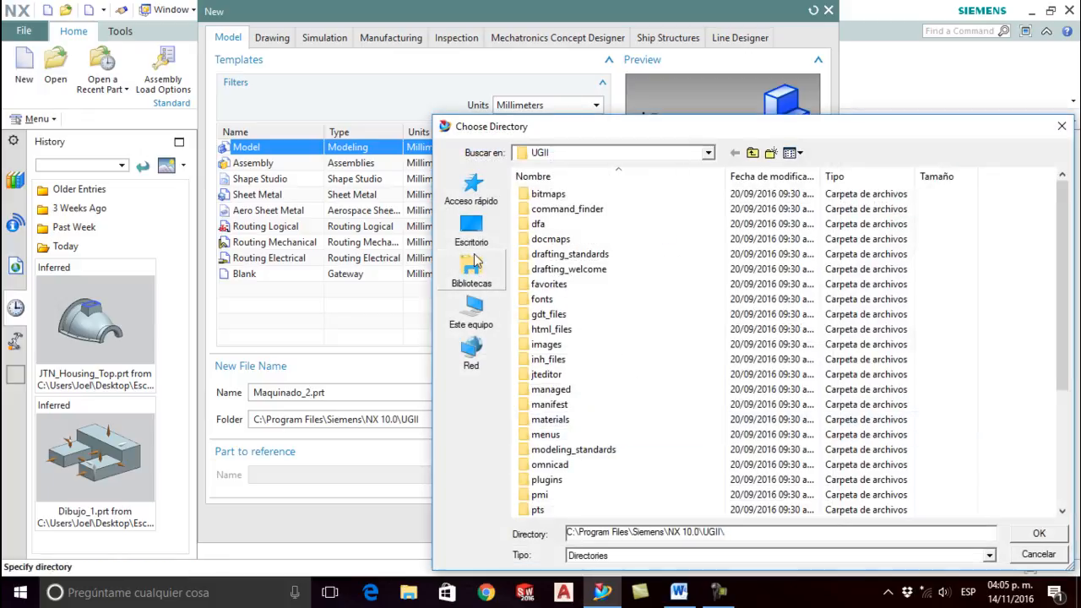
click(471, 229)
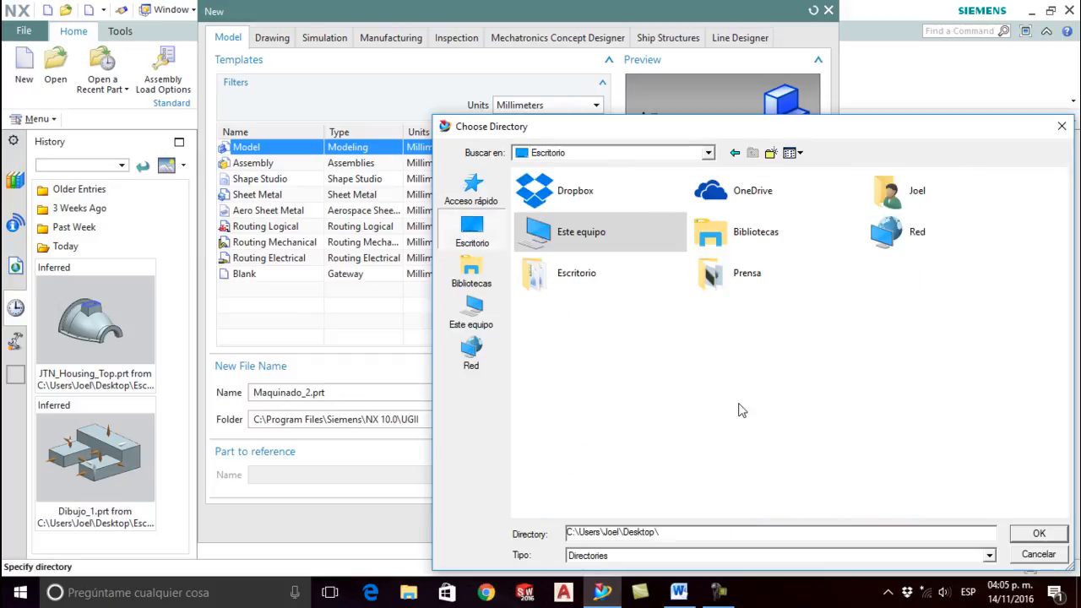
click(770, 153)
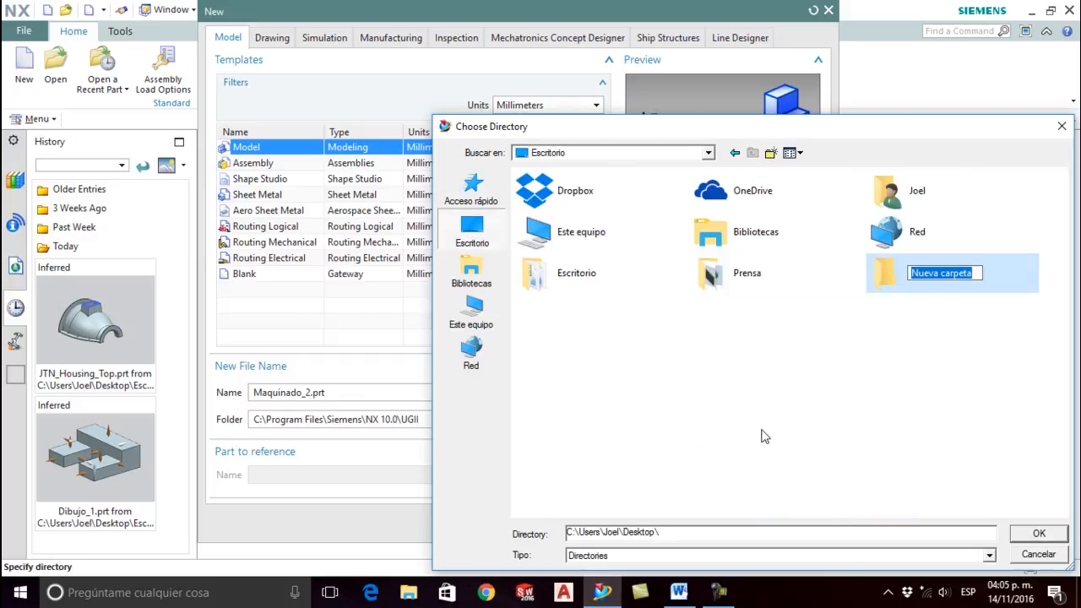
text(Mauinado)
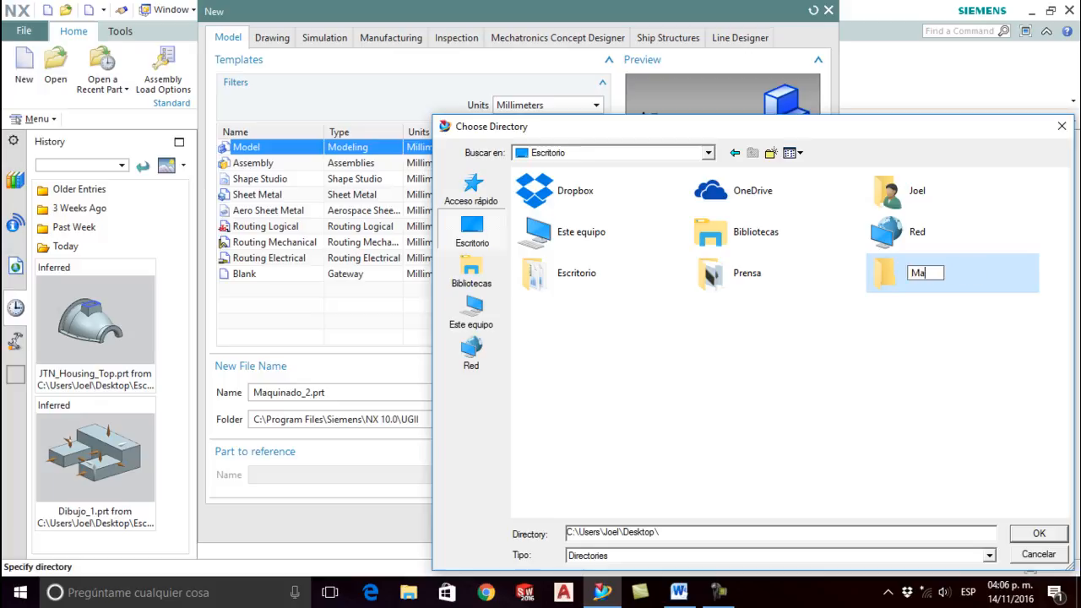
key(BackSpace)
key(BackSpace)
key(BackSpace)
text(inado)
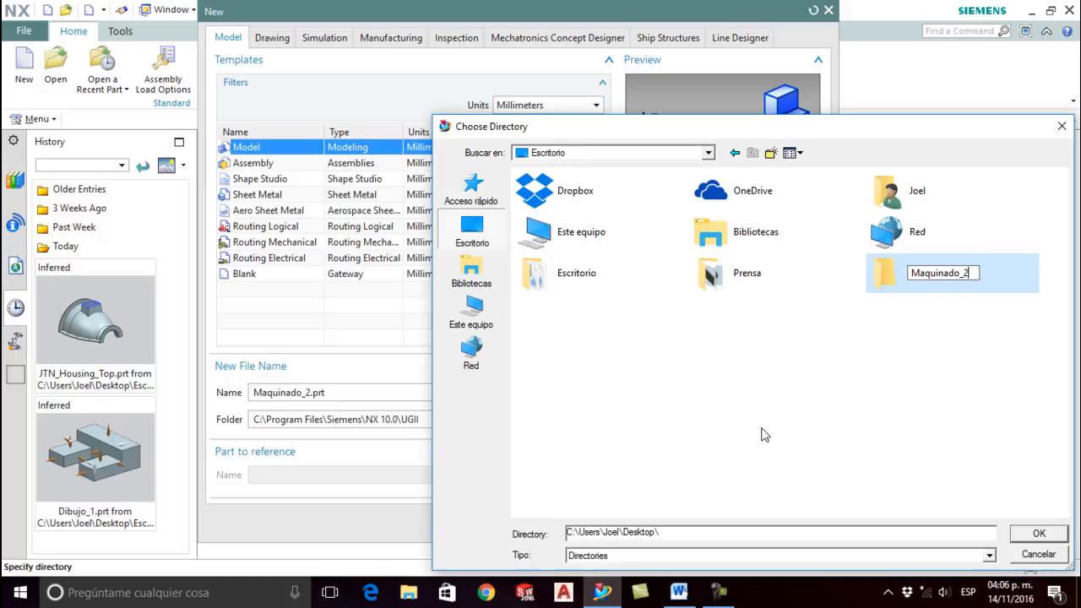
text(_2)
key(Return)
key(Return)
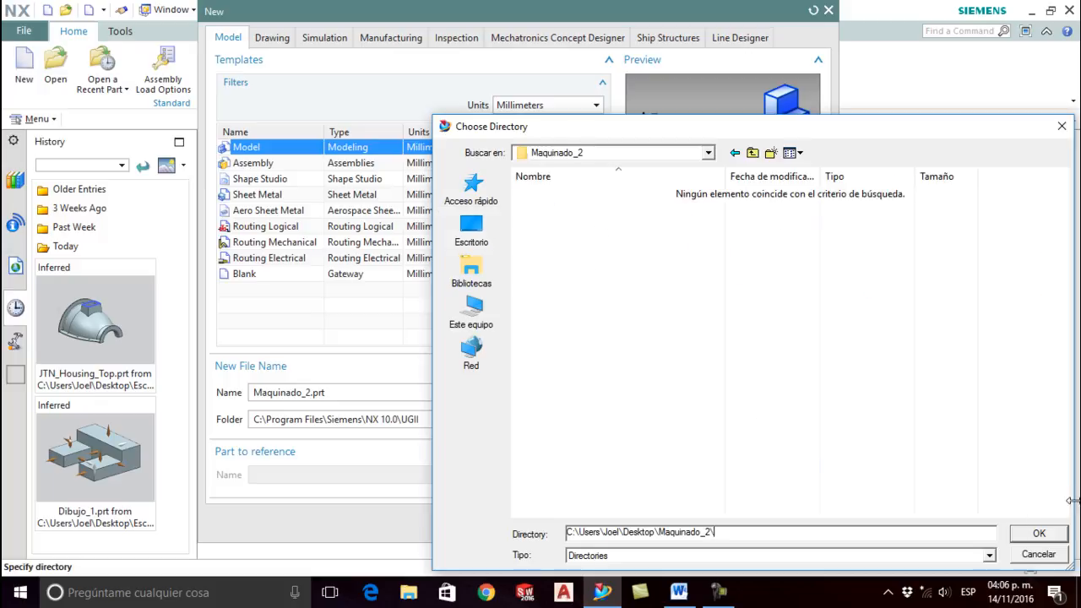
click(1018, 534)
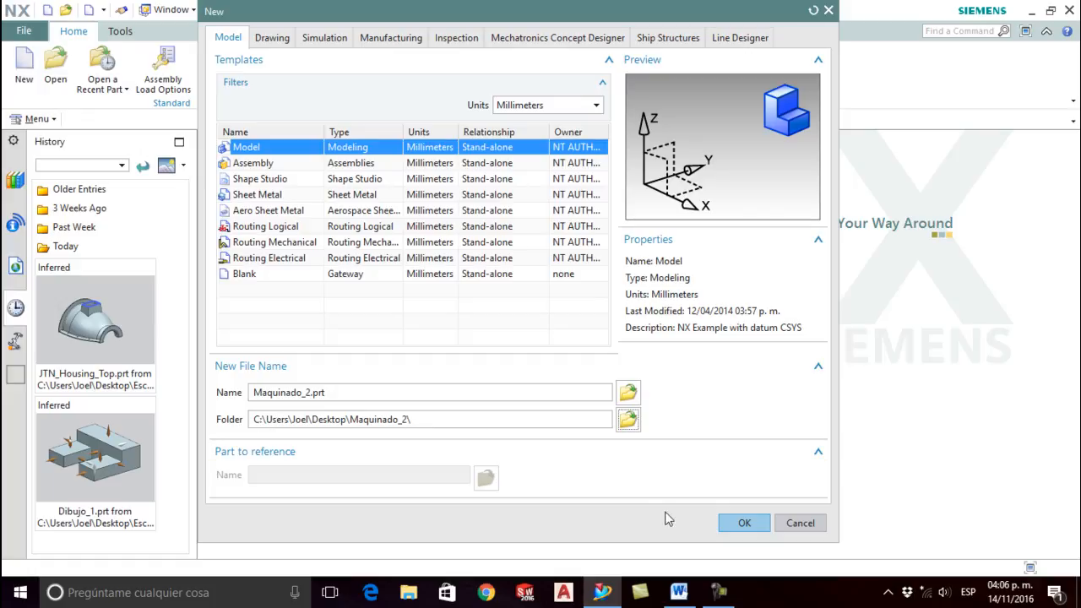
click(744, 523)
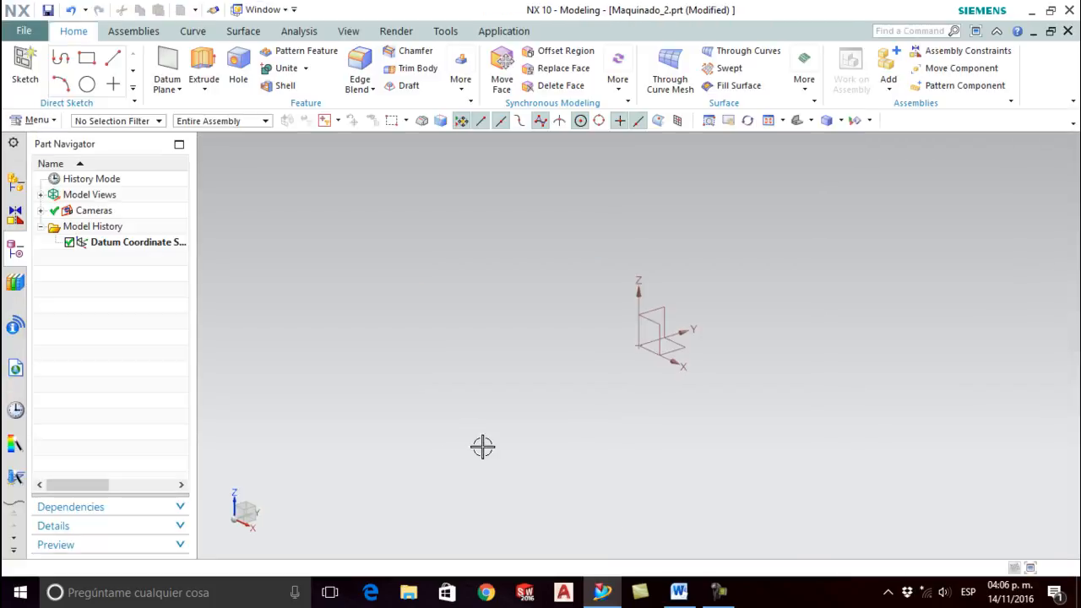
Step: Check the reference drawing in Word, return to NX, and start an Extrude with a section sketch on the XY plane
click(678, 591)
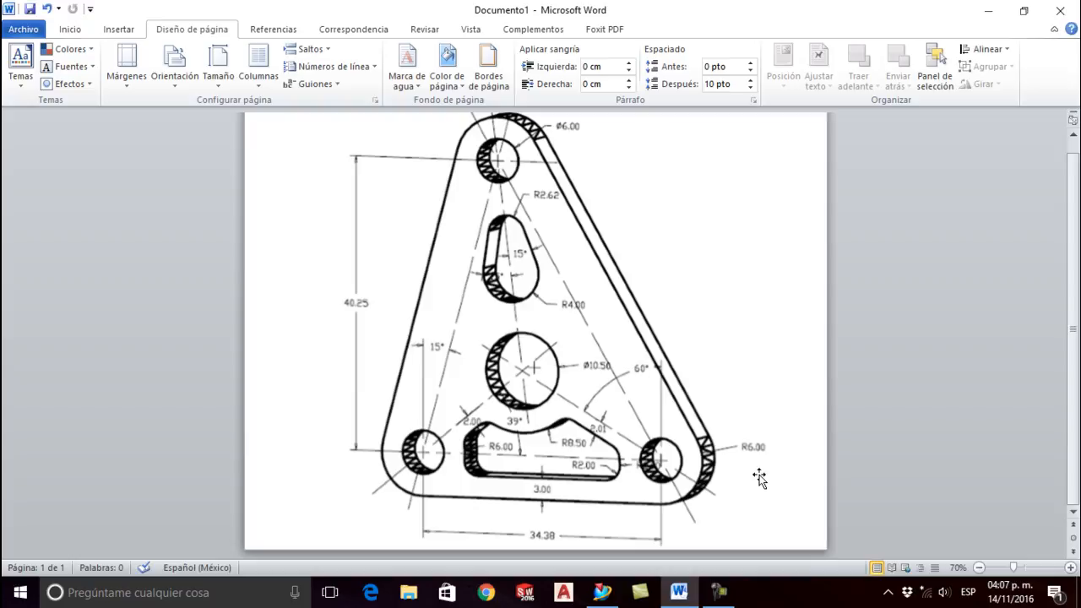
key(alt+Tab)
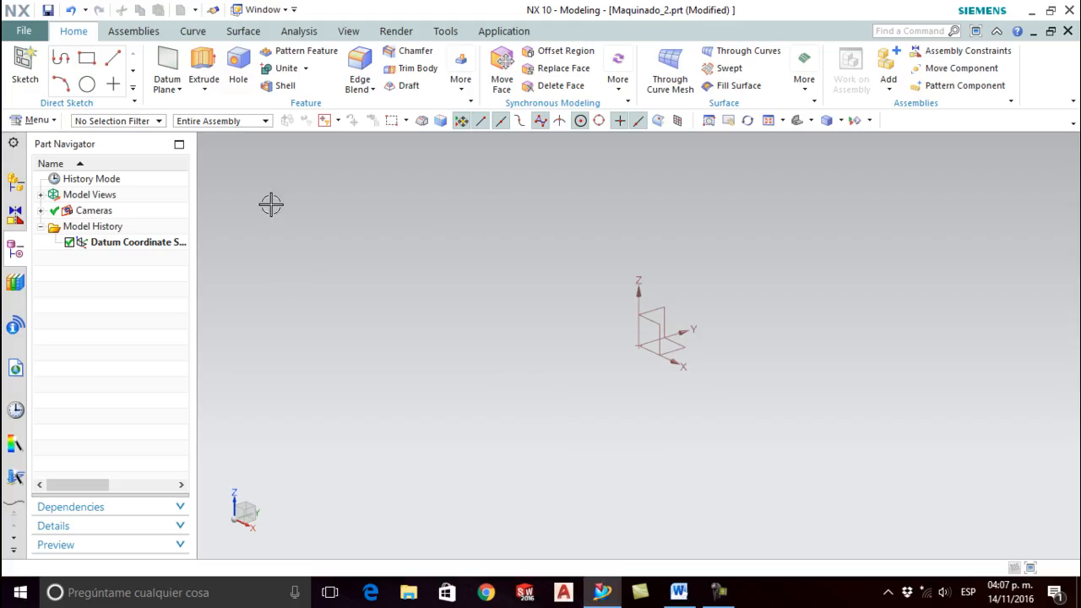
click(203, 67)
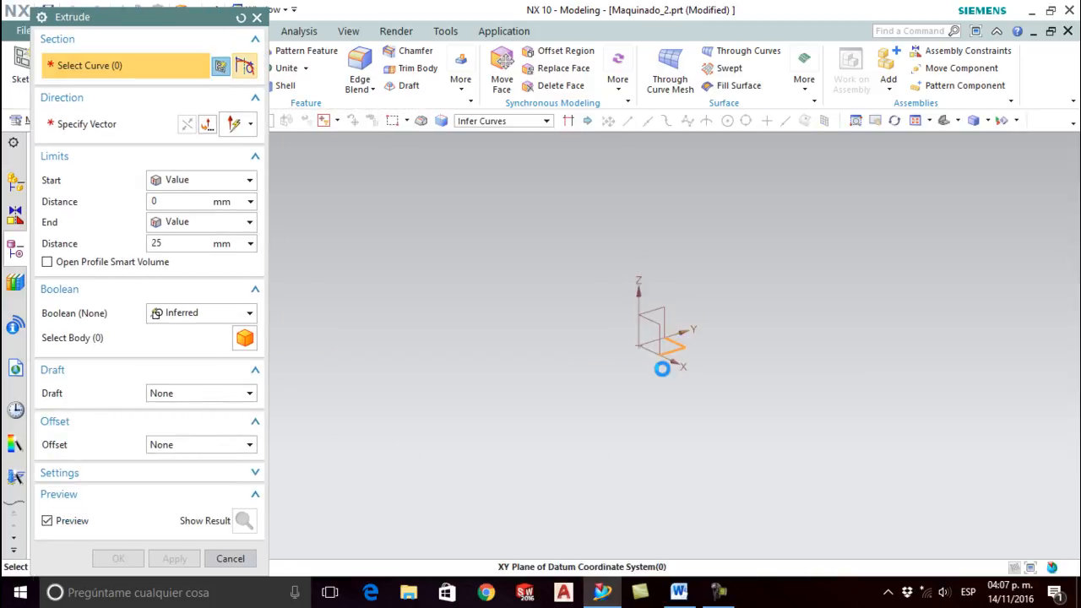
click(680, 349)
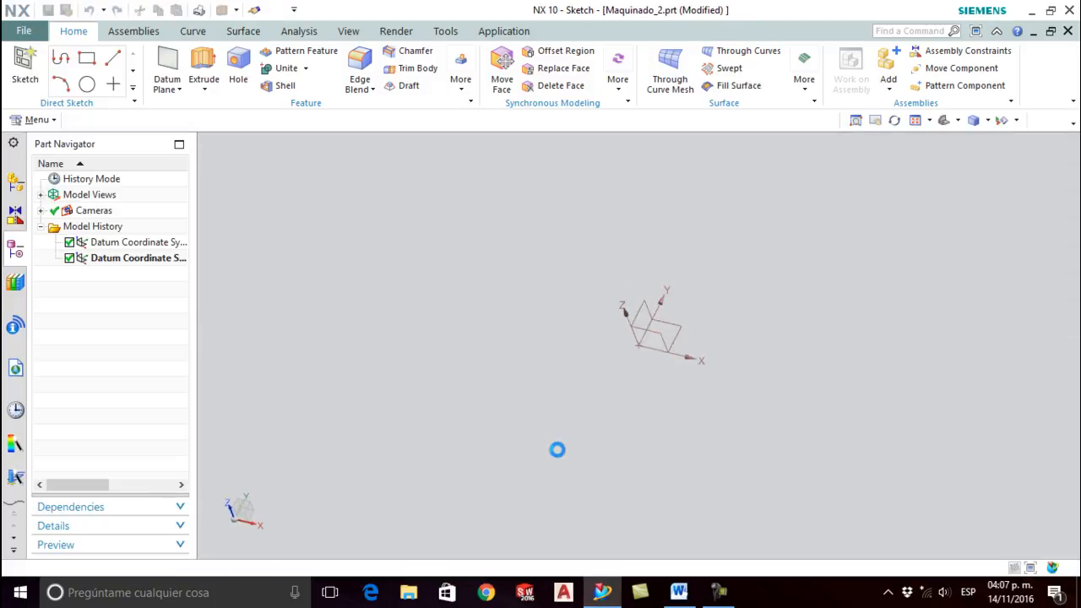
mouse_move(143, 18)
mouse_down()
mouse_move(115, 92)
mouse_move(115, 141)
mouse_up()
click(133, 31)
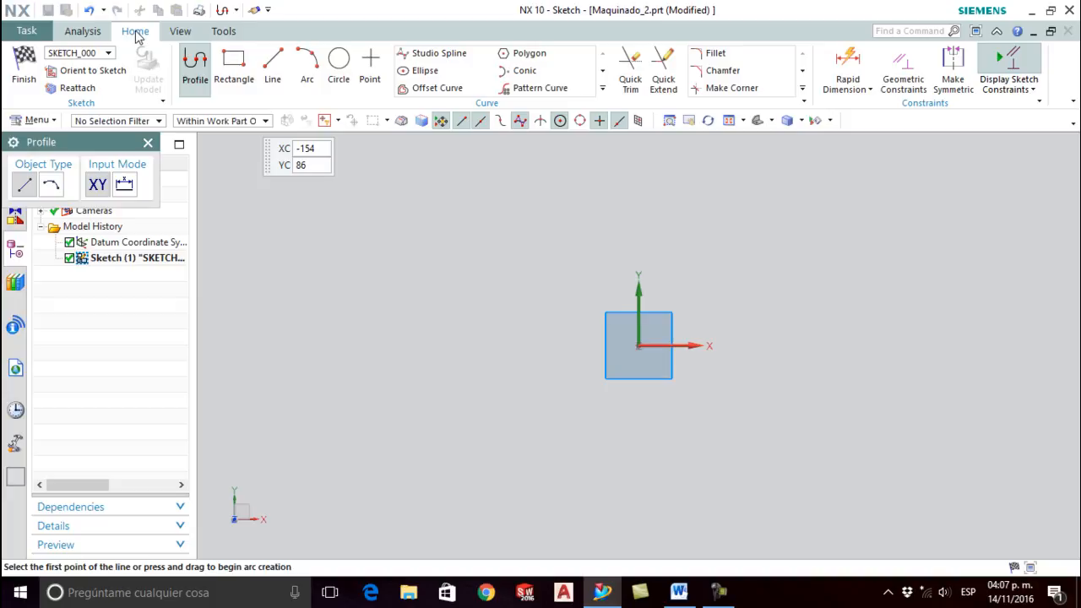
Step: Sketch two concentric circles centred on the origin, about 33 mm and 45 mm in diameter
click(339, 61)
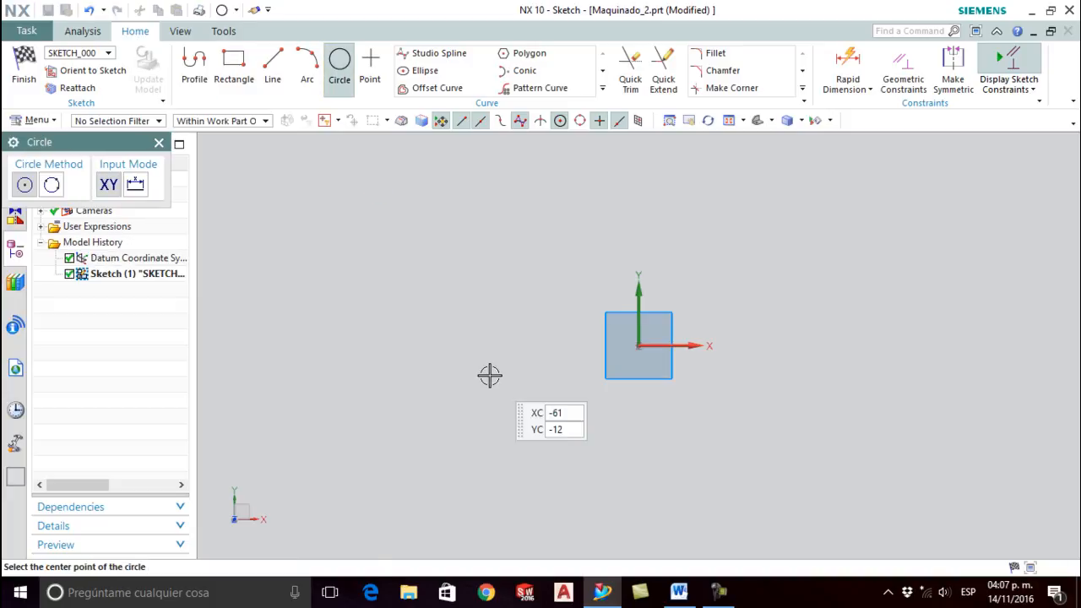
click(639, 345)
click(674, 329)
click(638, 345)
click(676, 305)
Step: Dimension the inner circle's diameter and set it to 6 mm
scroll(672, 309, up, 3)
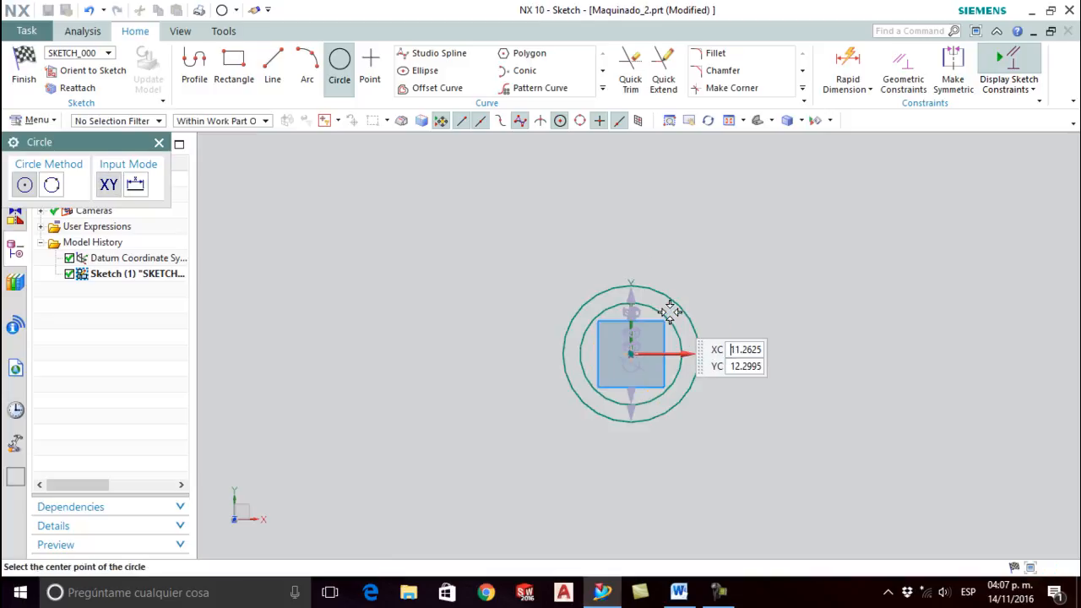
click(851, 71)
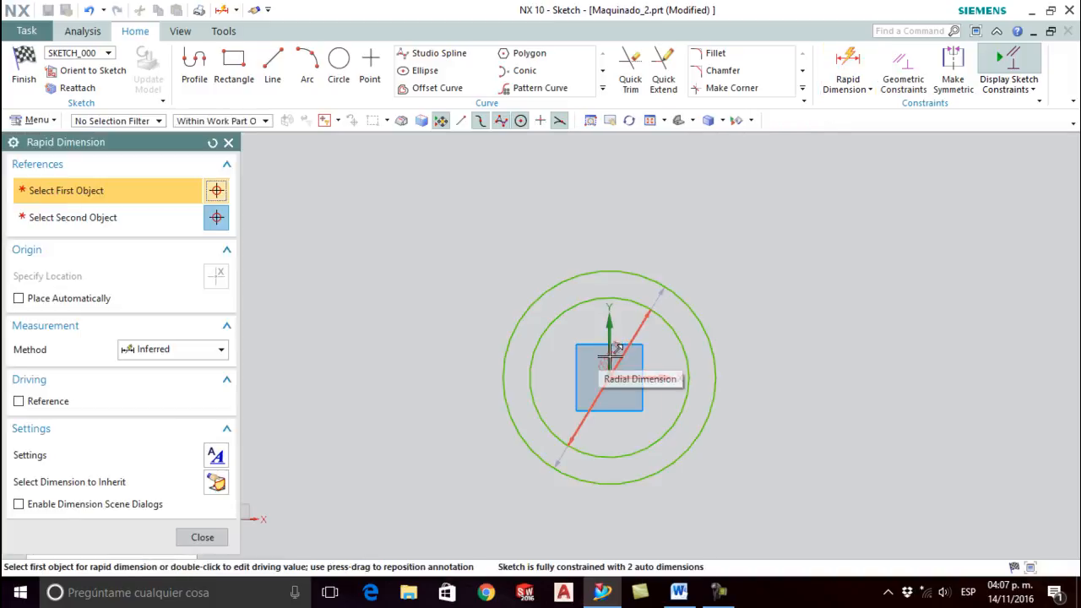
click(689, 346)
click(762, 297)
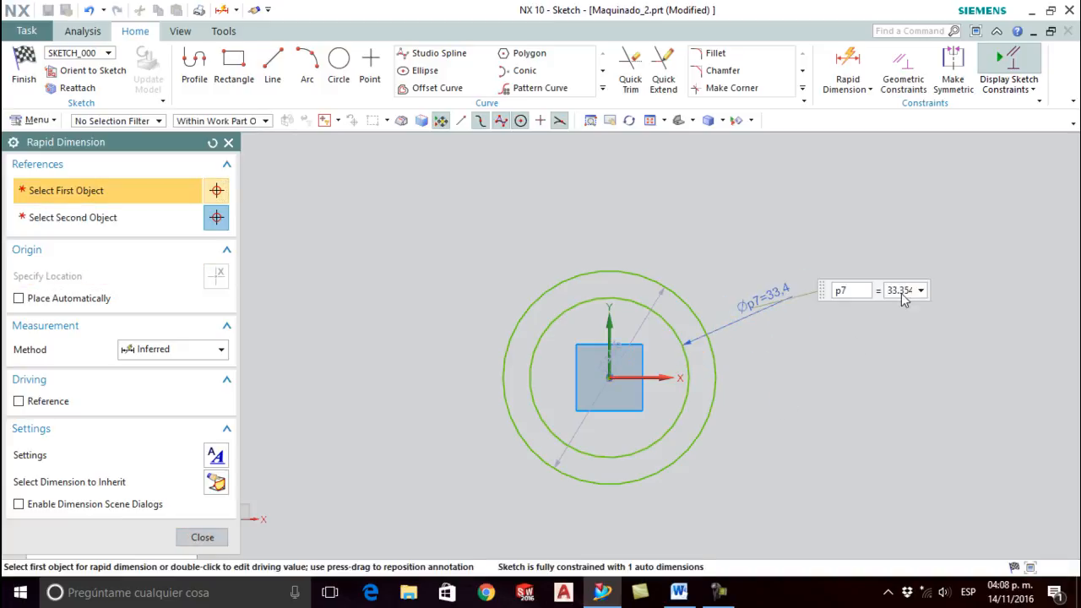
double_click(891, 296)
text(6)
key(Return)
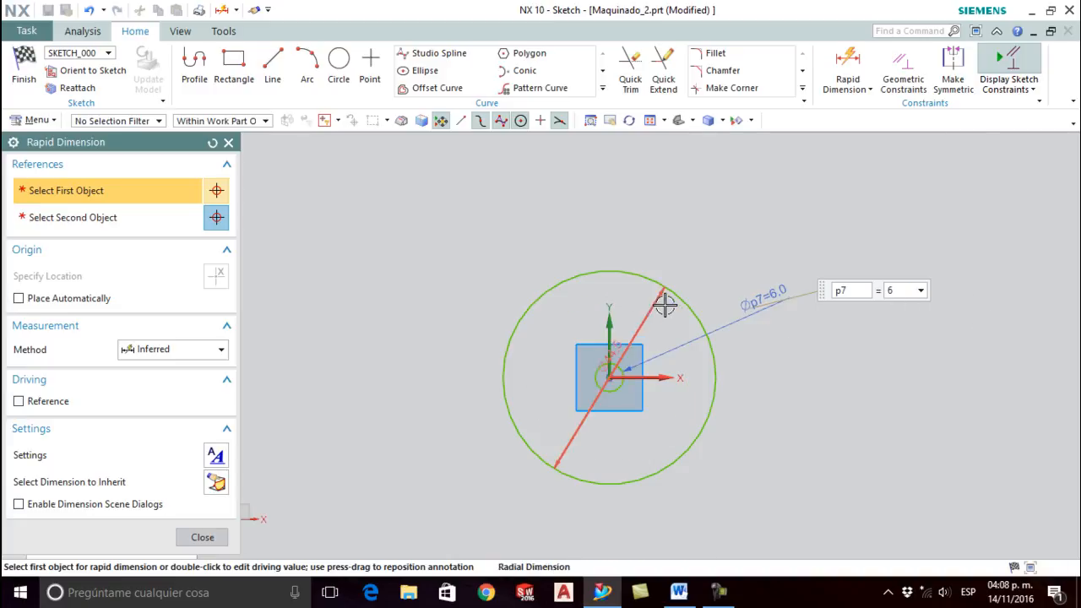
Step: Dimension the outer circle's diameter, set it to 12 mm and finish dimensioning
click(681, 296)
click(717, 296)
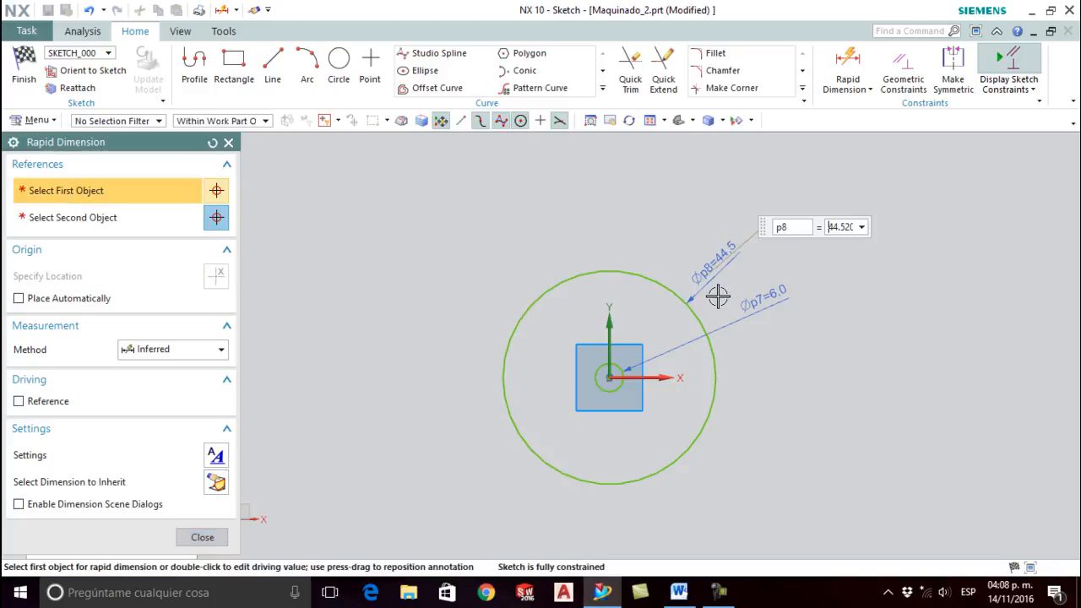
double_click(832, 228)
text(12)
key(Return)
middle_click(782, 334)
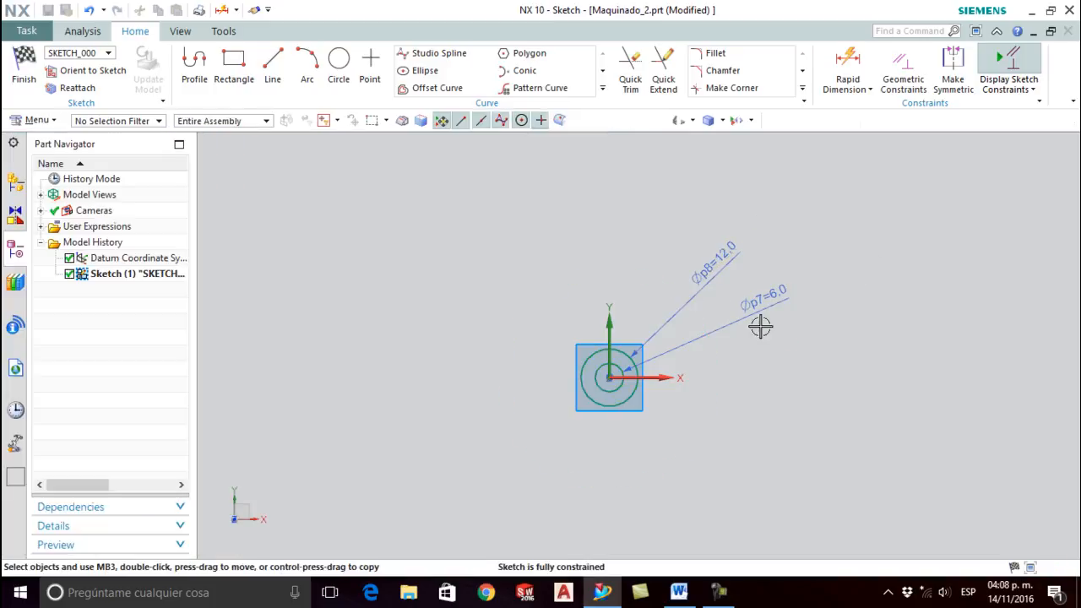
Step: Reposition the 12 mm and 6 mm diameter dimensions closer to the circles
drag(729, 266, 672, 330)
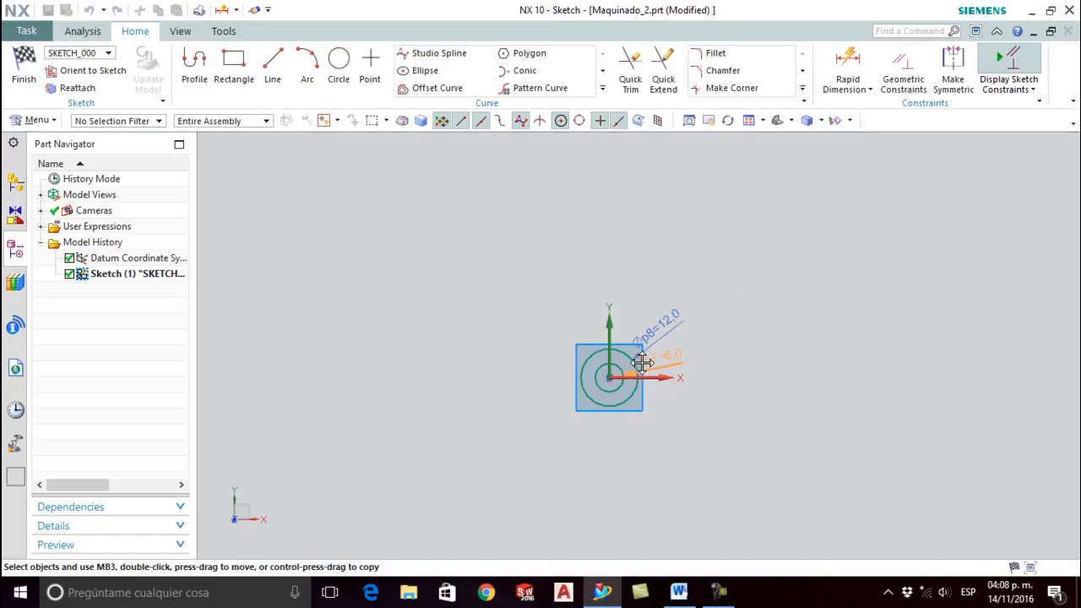
scroll(622, 353, up, 3)
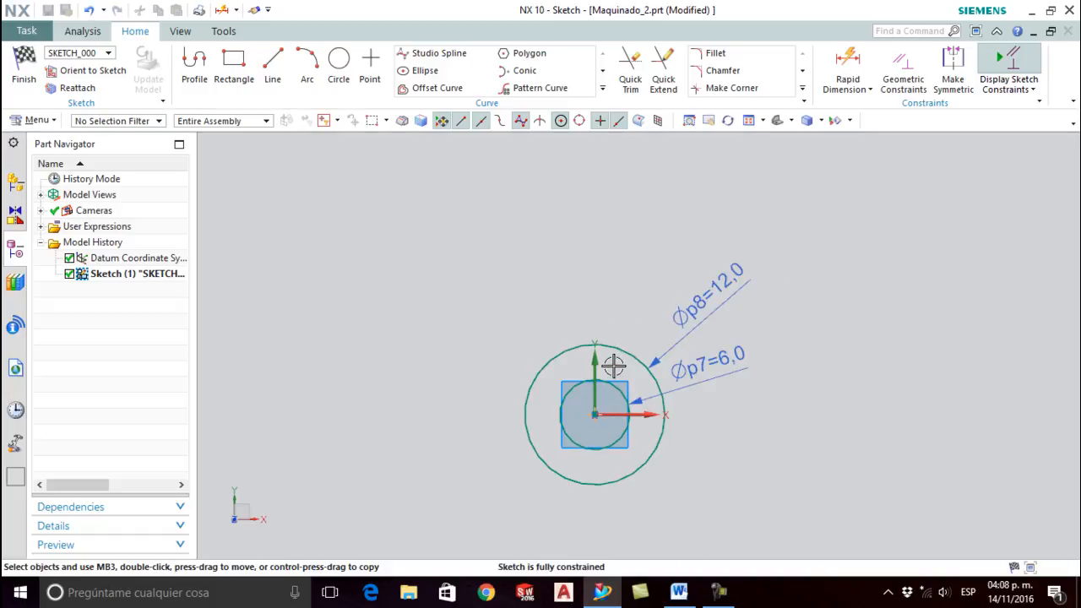
drag(679, 307, 651, 317)
drag(711, 368, 717, 373)
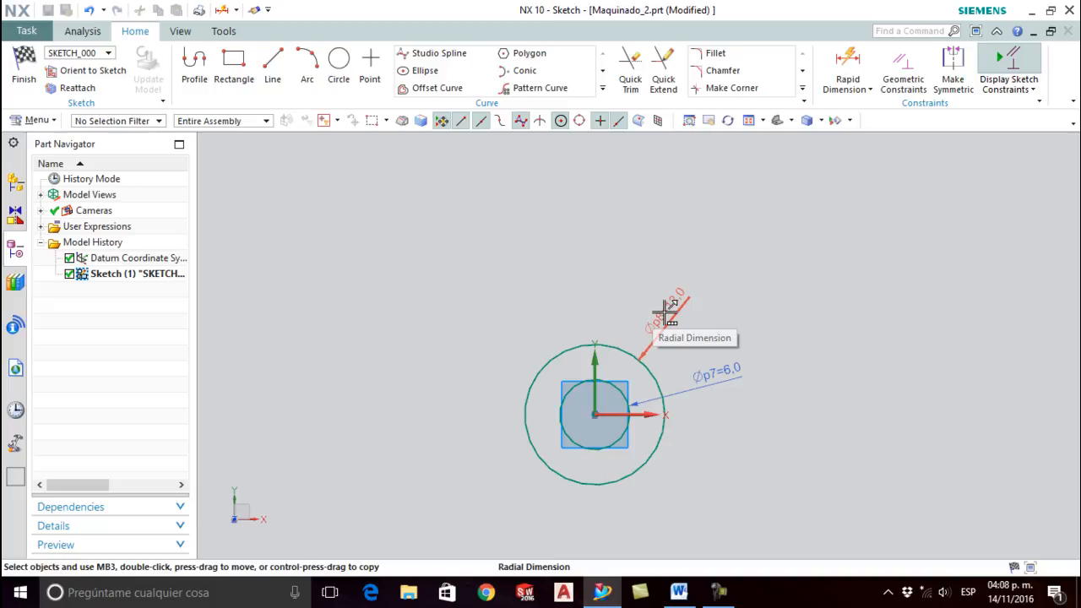
Step: Hide the 12 mm and 6 mm diameter dimensions of the circles at the origin
right_click(665, 311)
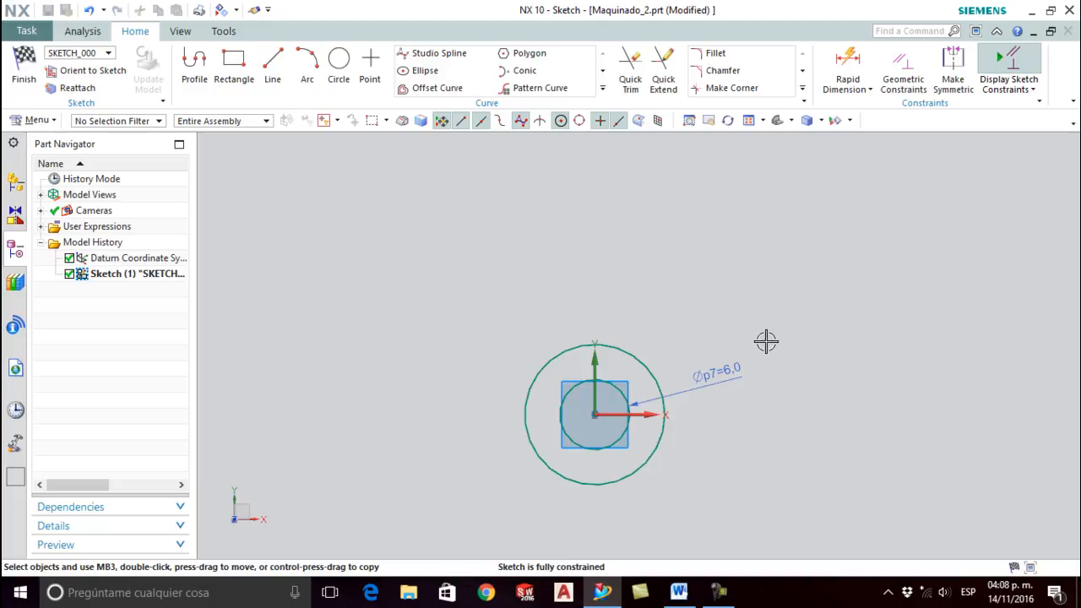
right_click(725, 380)
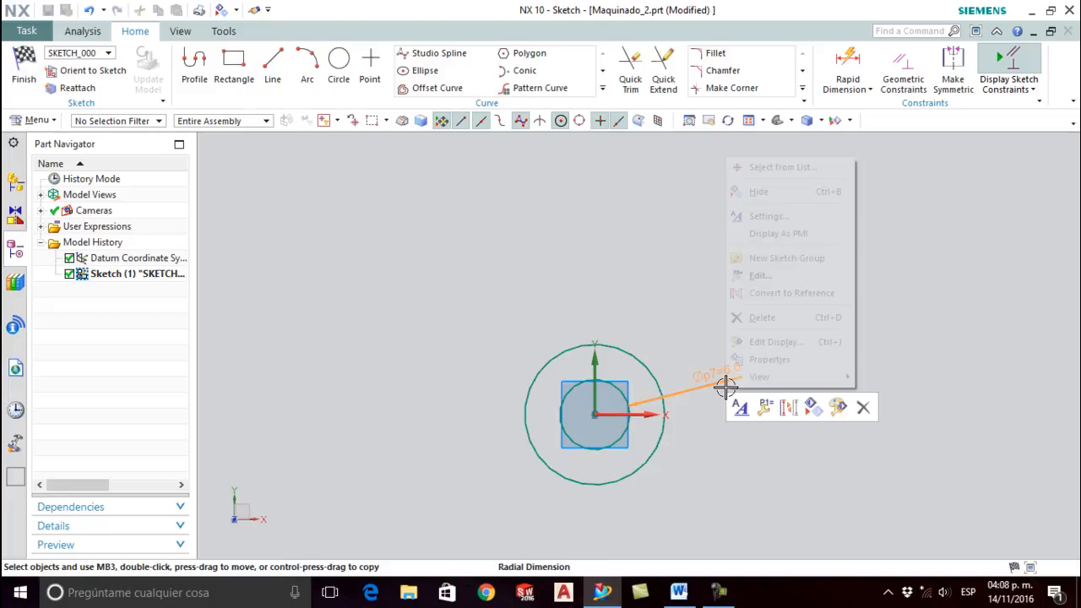
right_drag(704, 375, 706, 401)
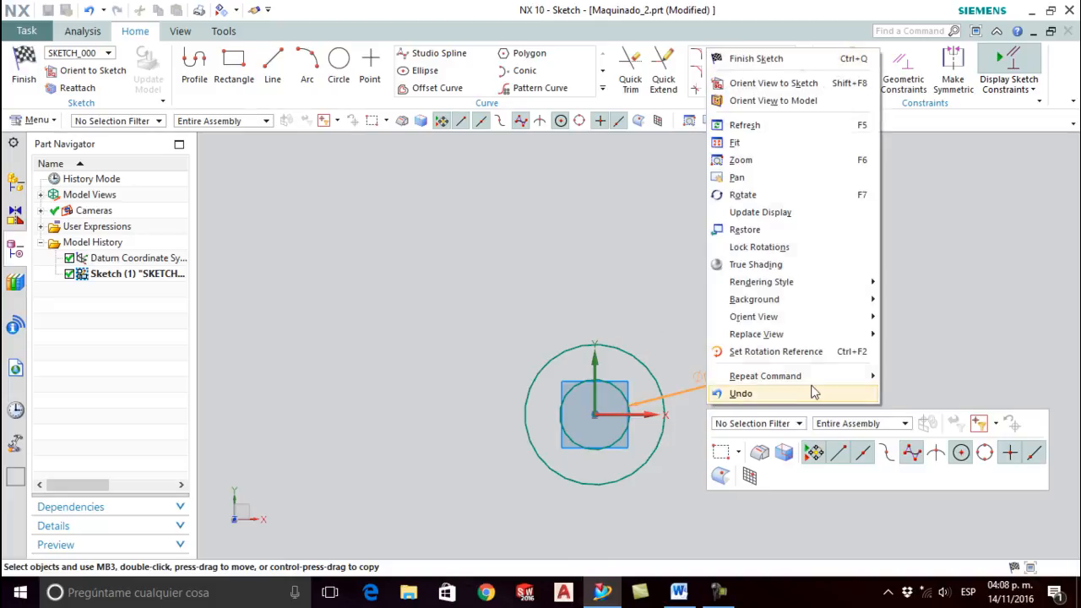
click(698, 383)
right_click(699, 382)
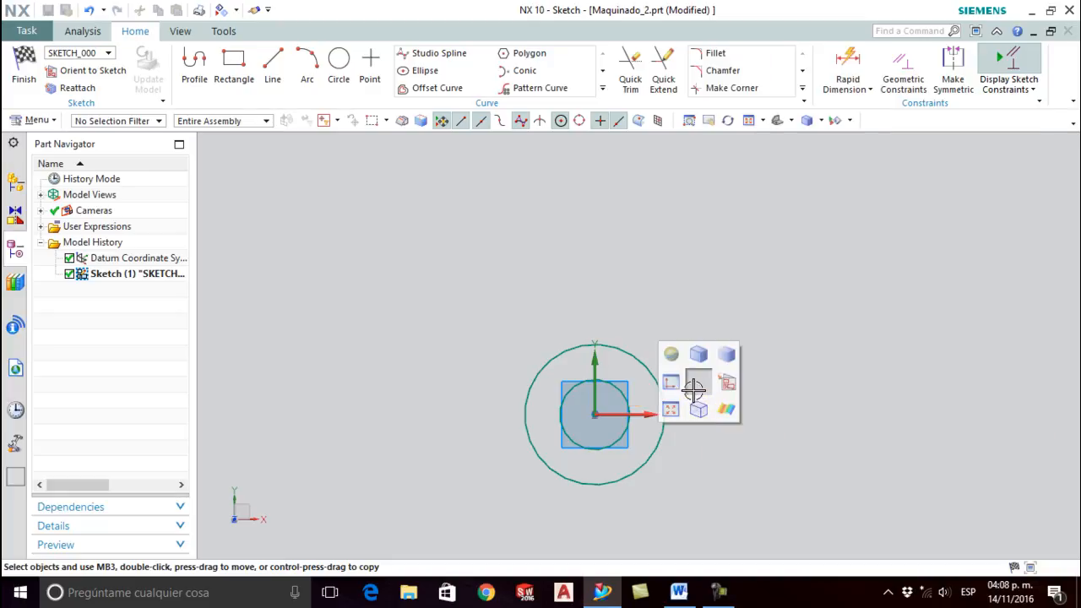
Step: Sketch two concentric circles on the X axis about 47.5 mm from the origin, about 4.6 mm and 9.7 mm in diameter
scroll(726, 377, up, 2)
scroll(716, 378, down, 6)
scroll(787, 380, up, 1)
shift+middle_drag(791, 384, 706, 429)
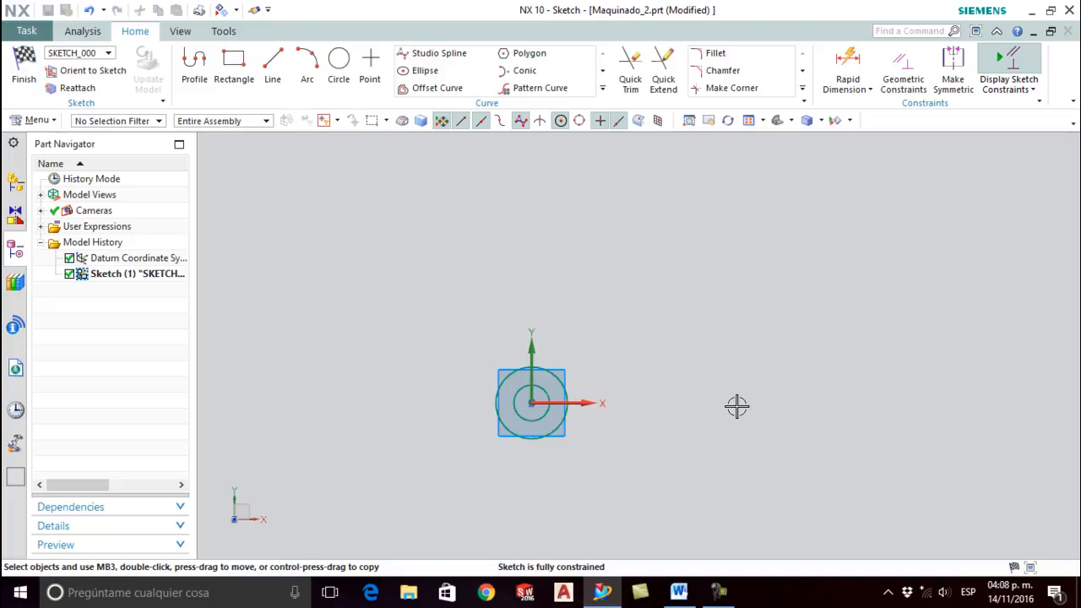
key(alt+Tab)
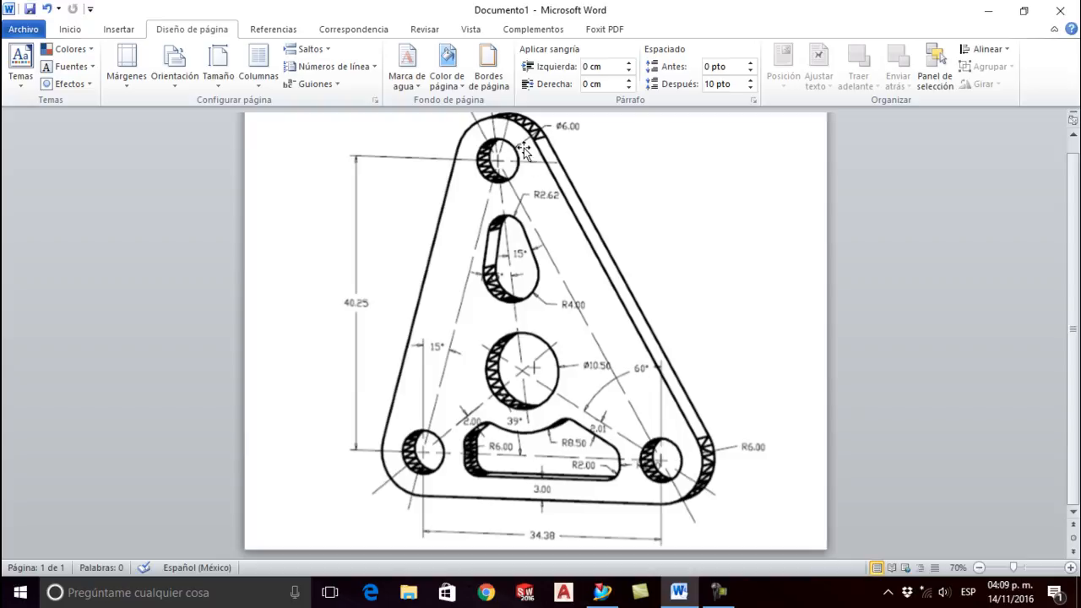
key(alt+Tab)
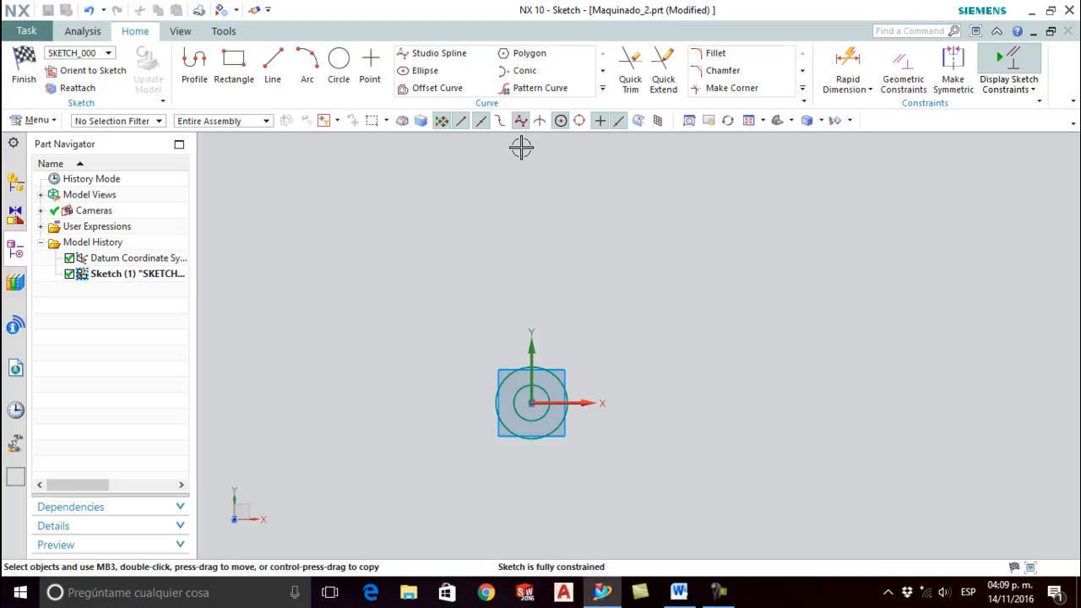
click(339, 64)
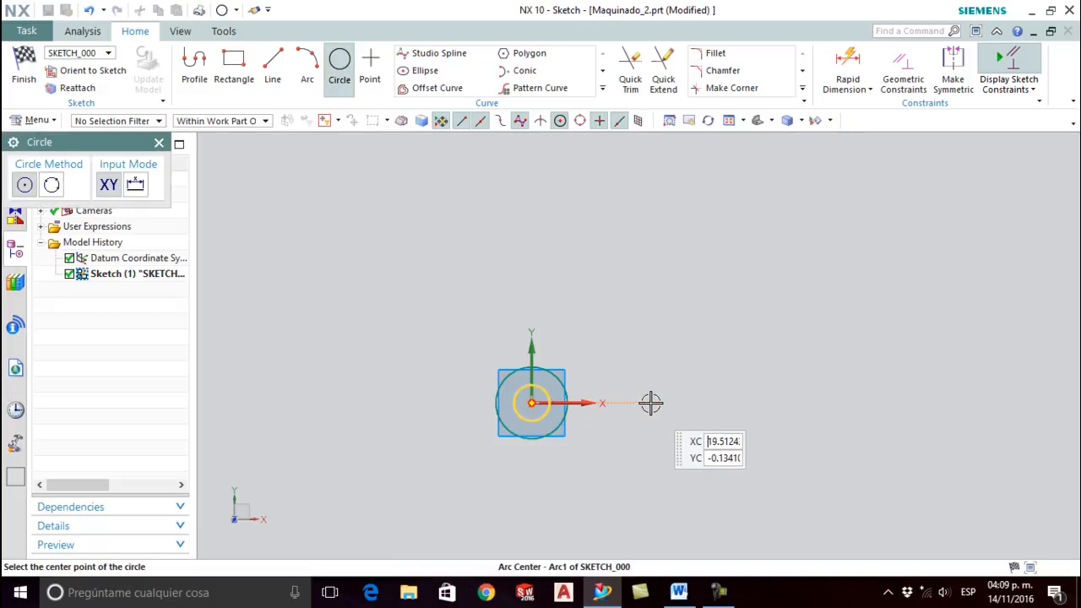
click(816, 403)
click(814, 399)
click(814, 403)
click(825, 377)
scroll(698, 345, up, 1)
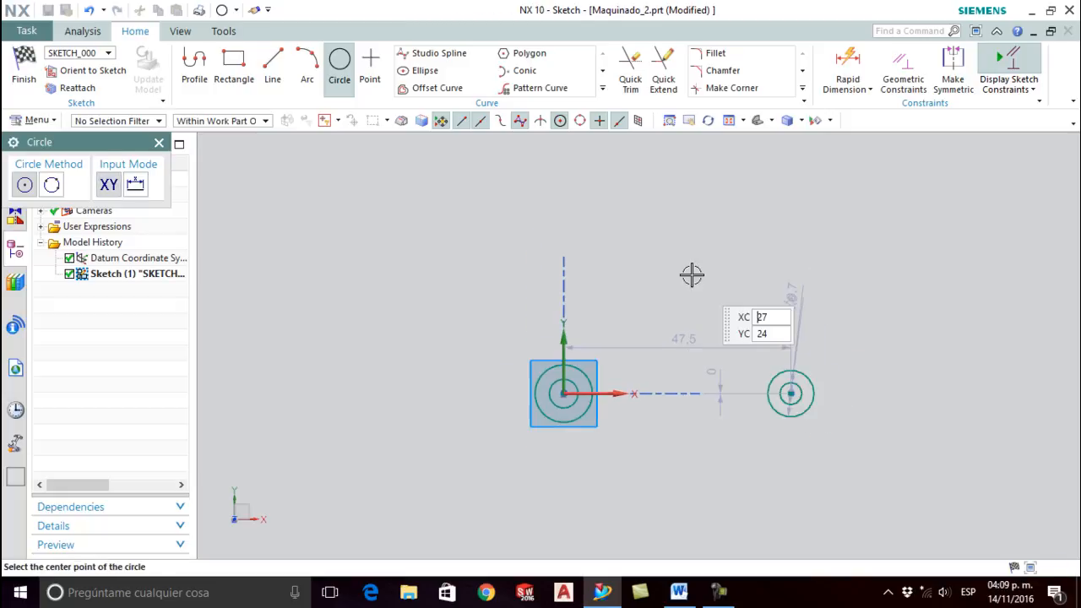
Step: Sketch two concentric circles about 13.1 mm across and 47.3 mm above the origin, about 4.1 mm and 9.8 mm in diameter
click(625, 167)
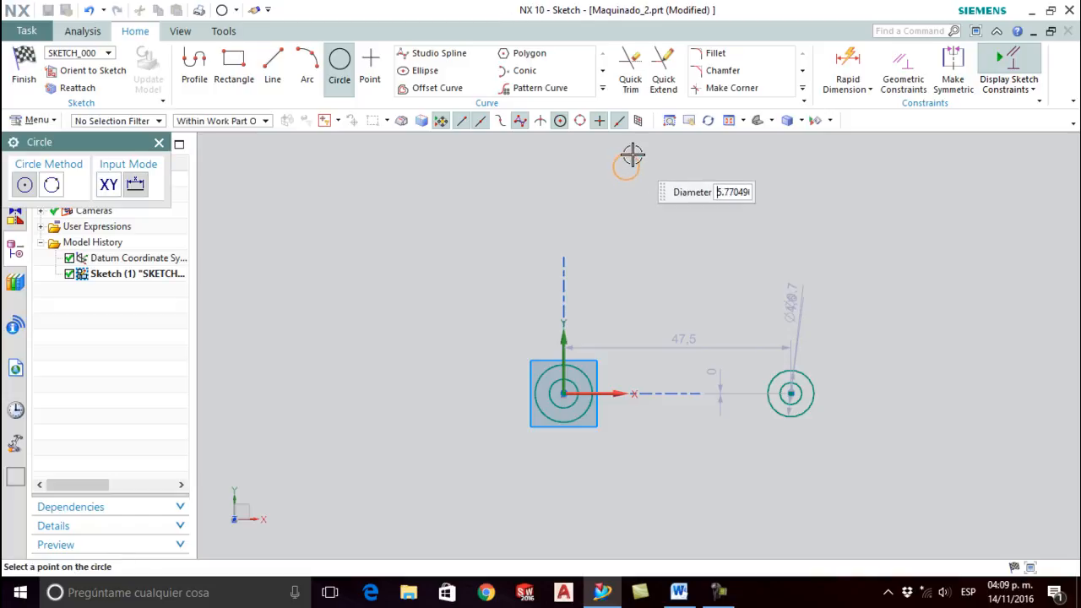
click(629, 161)
click(626, 165)
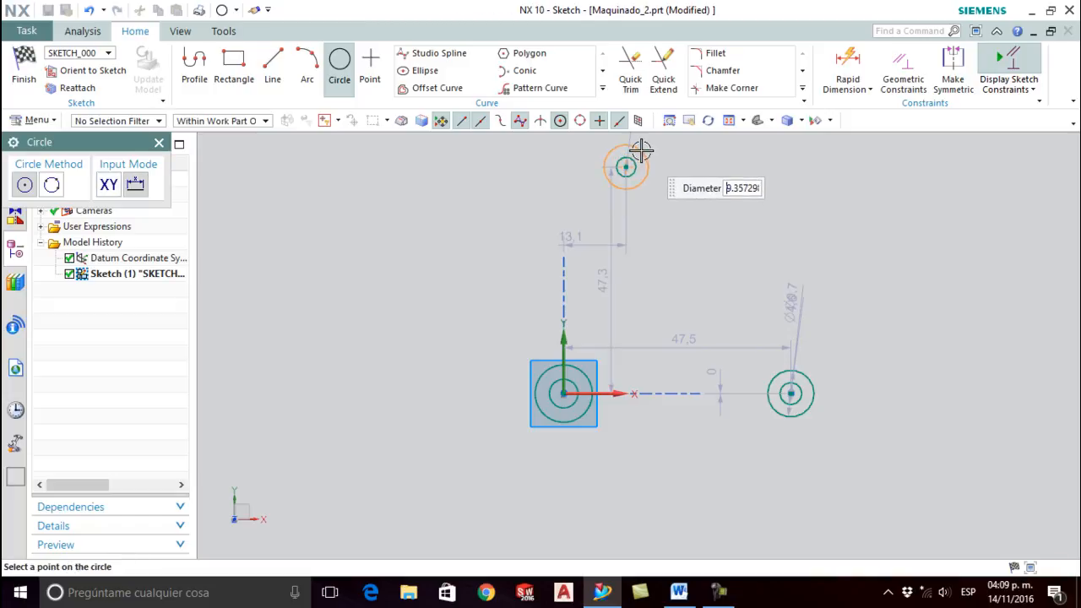
click(641, 150)
key(Escape)
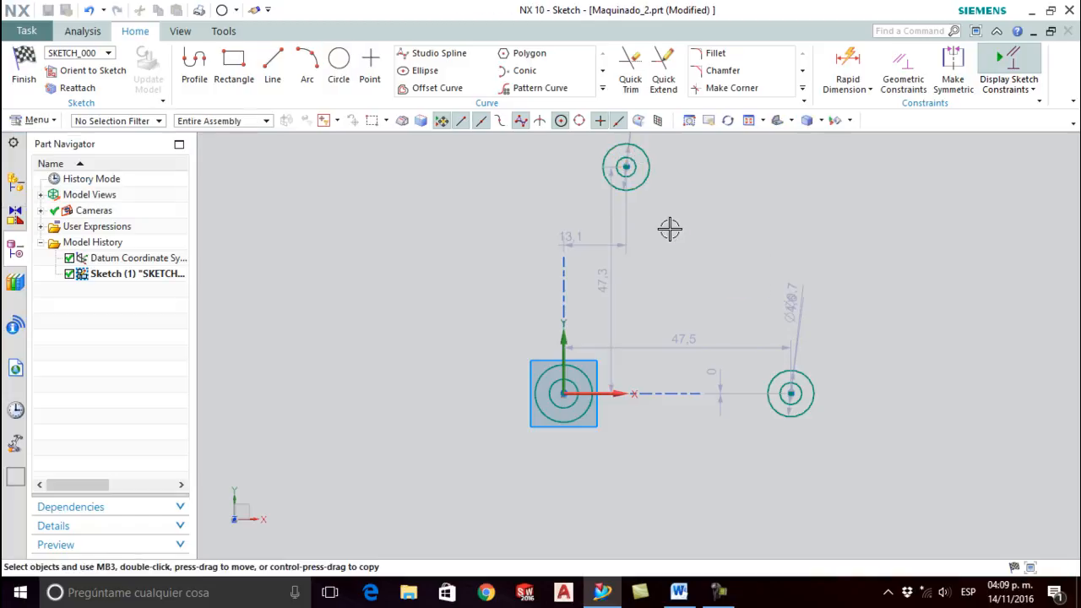
Step: Apply Equal Radius constraints between the origin's outer circle and the outer circles of the other two pairs
scroll(698, 261, up, 1)
scroll(709, 222, down, 1)
double_click(692, 217)
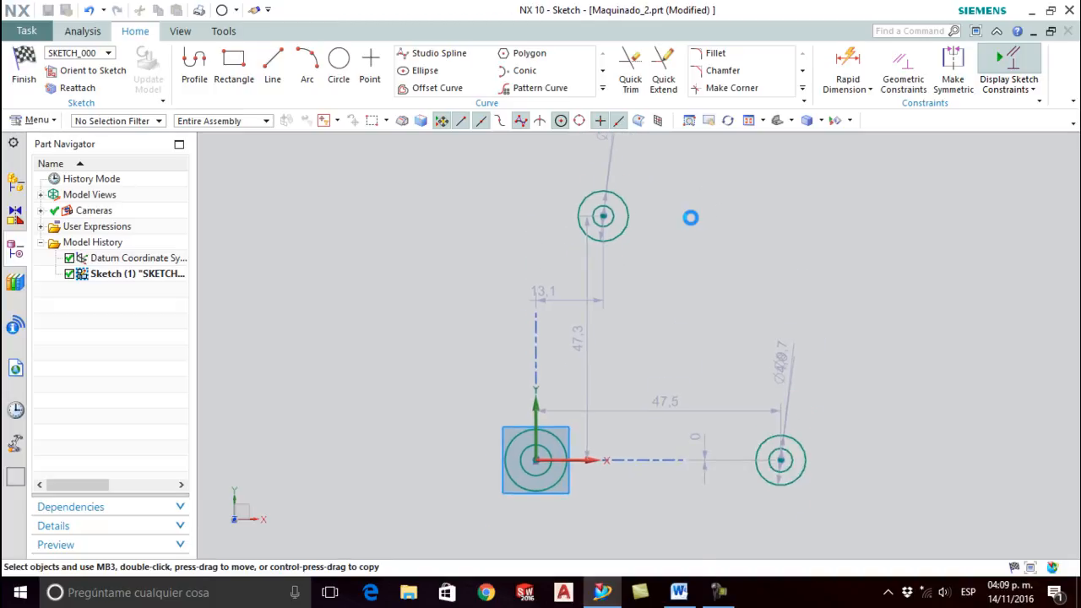
right_click(692, 217)
click(640, 250)
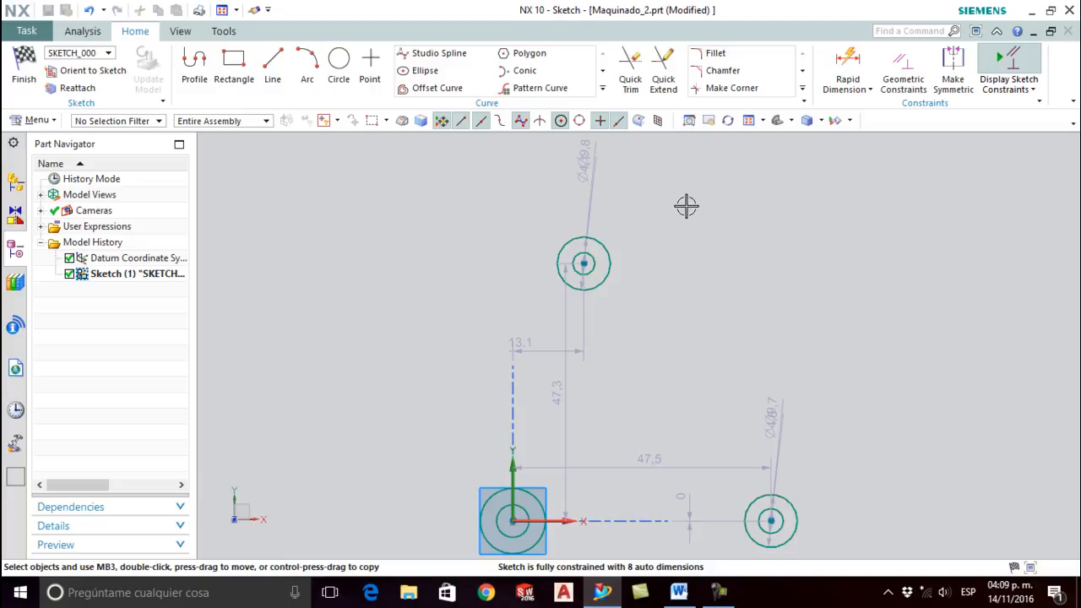
click(902, 80)
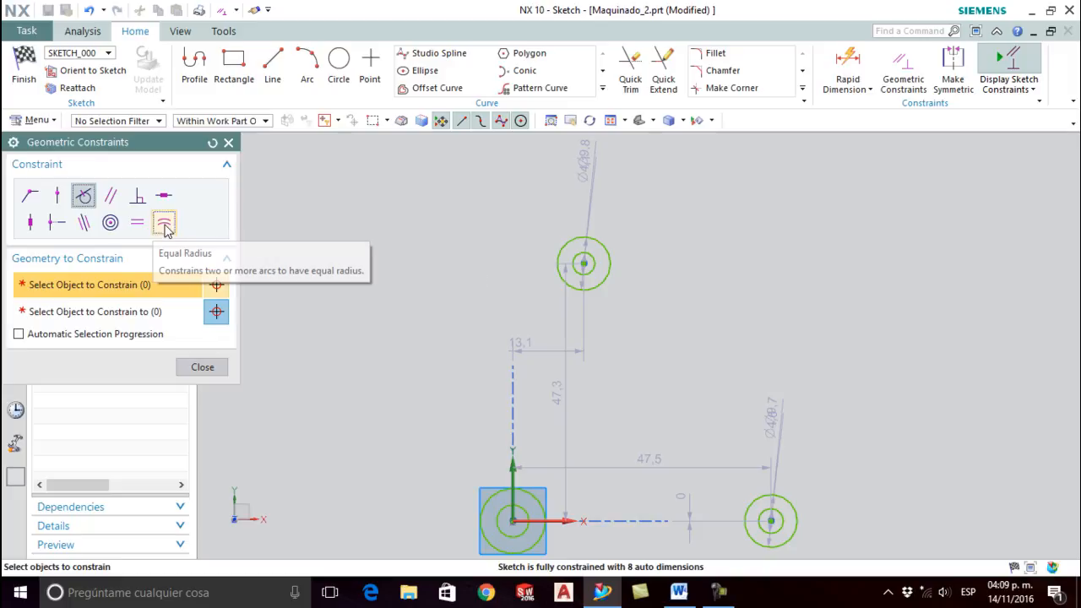
click(165, 226)
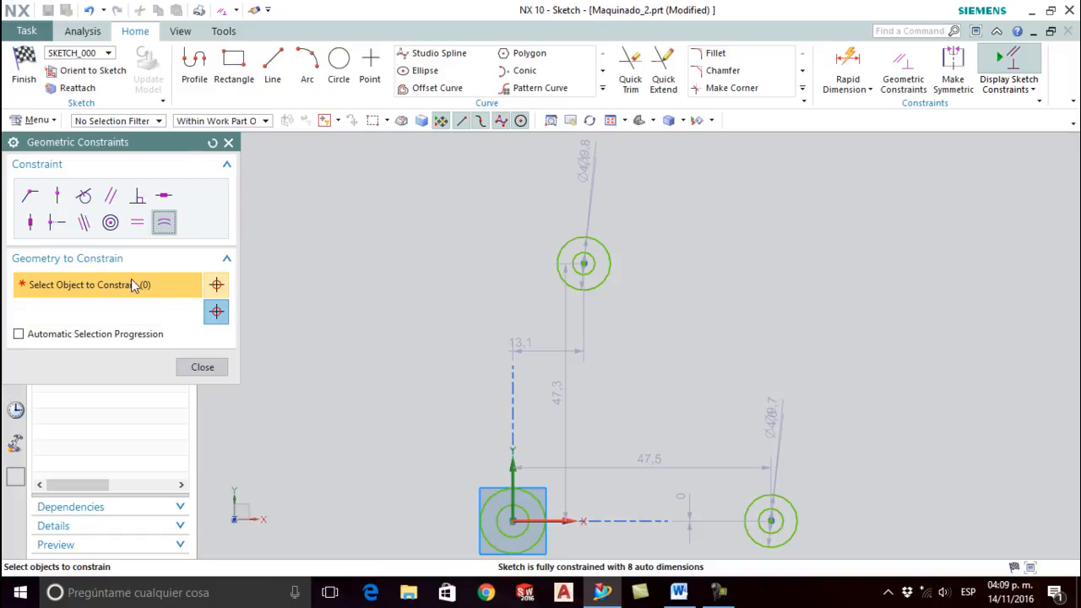
drag(117, 141, 331, 142)
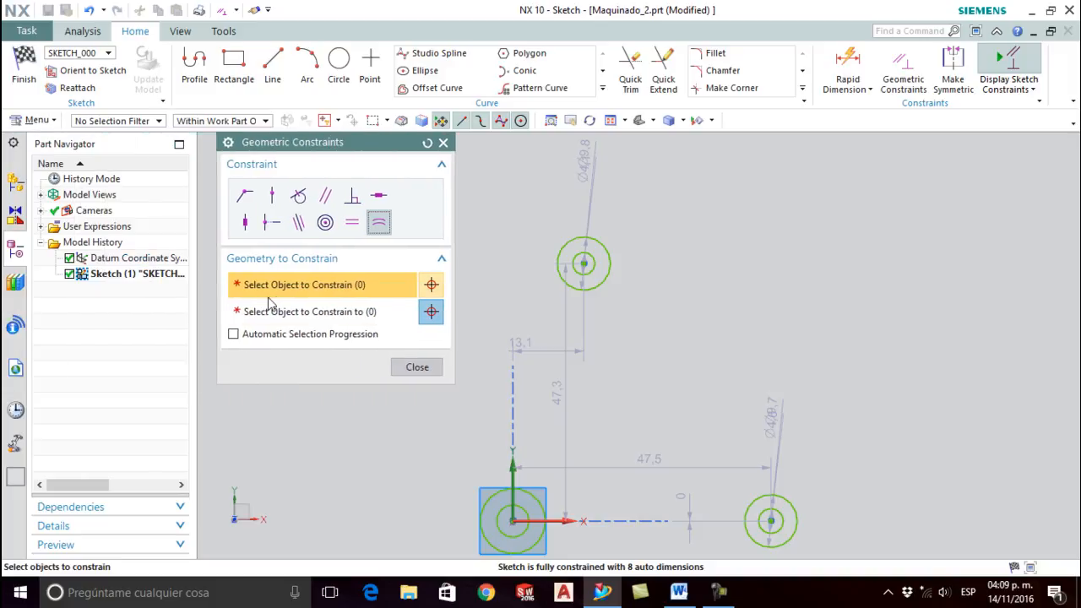
click(531, 494)
click(309, 311)
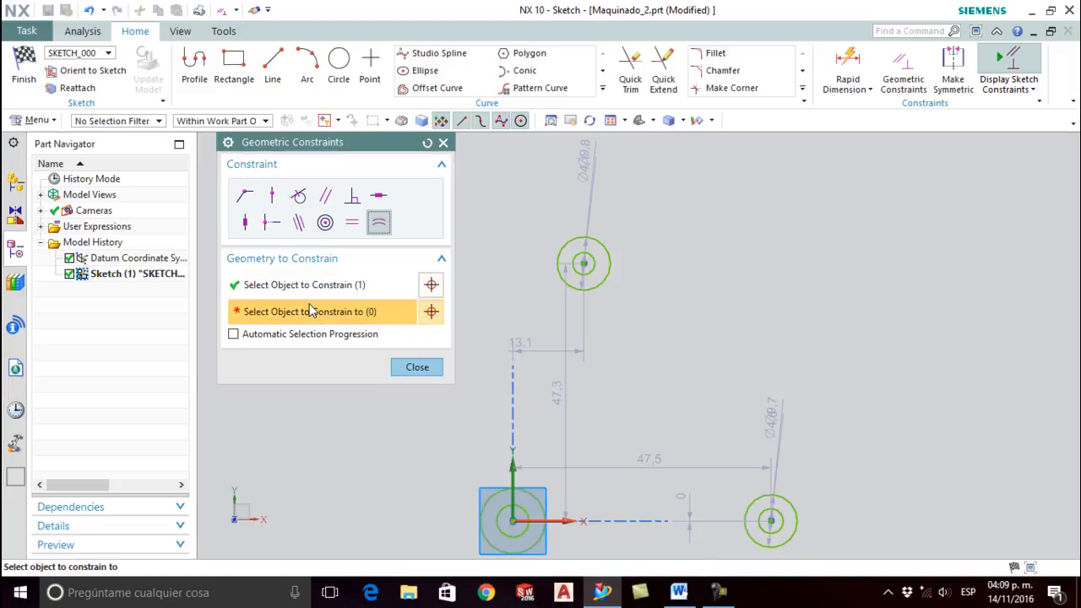
click(797, 498)
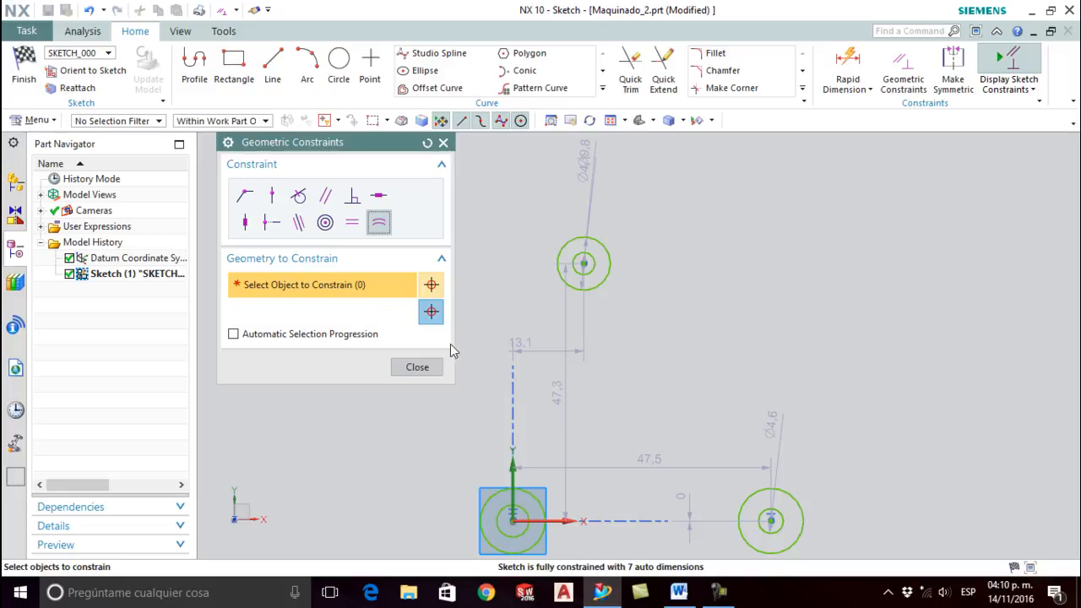
click(535, 501)
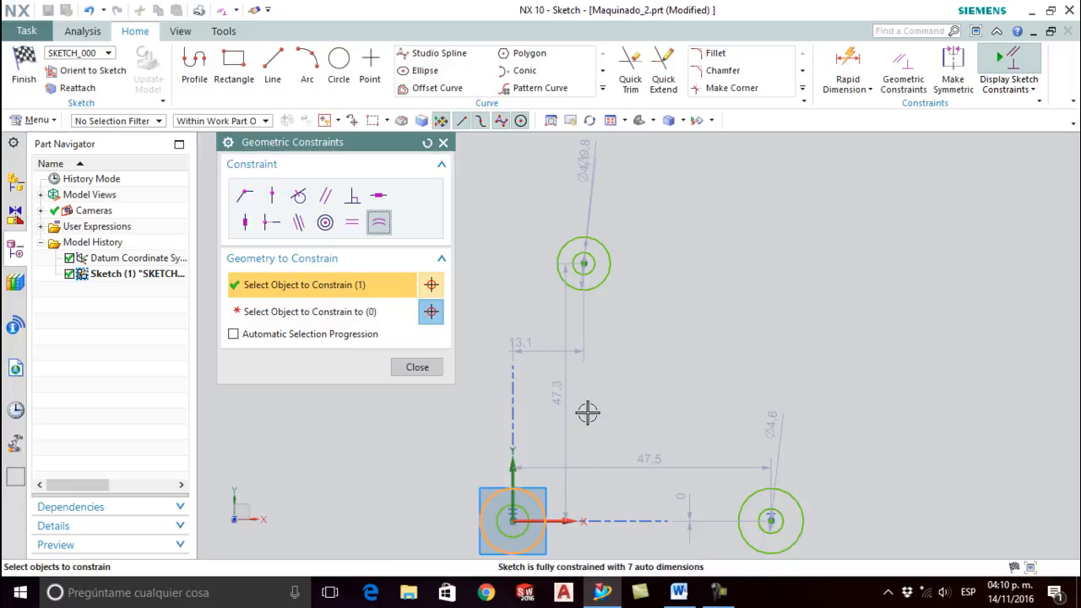
click(403, 313)
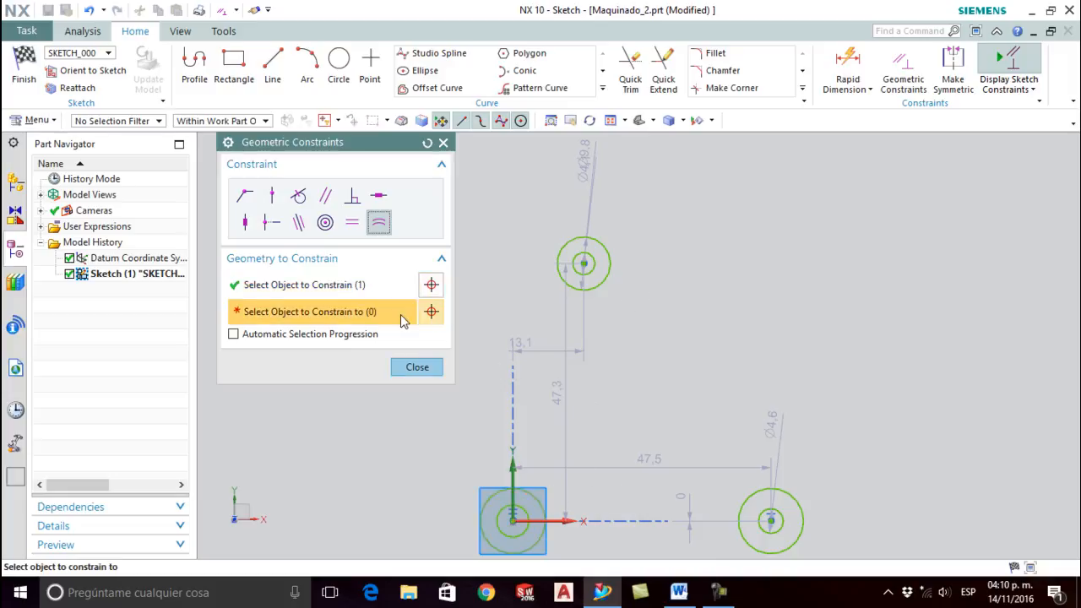
click(617, 270)
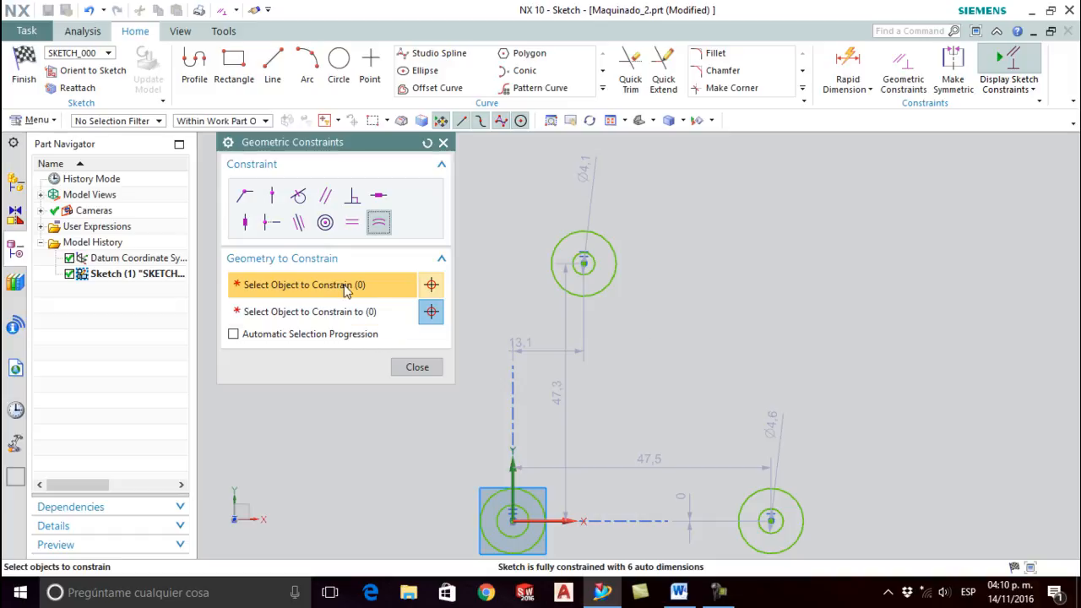
Step: Apply Equal Radius constraints between the origin's inner circle and the inner circles of the other two pairs, and finish constraining
click(538, 505)
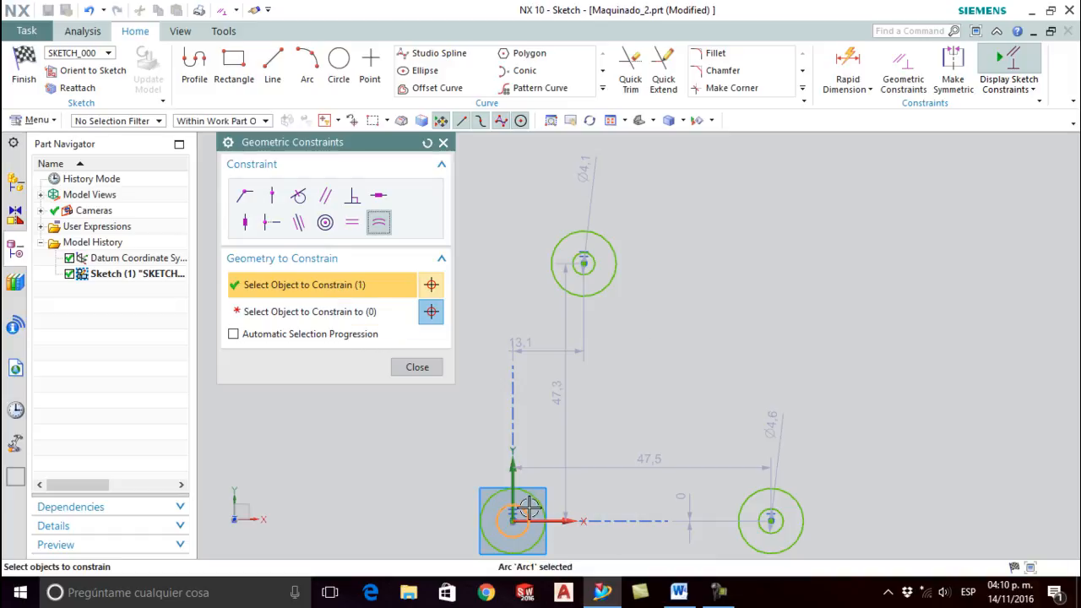
click(263, 312)
click(775, 521)
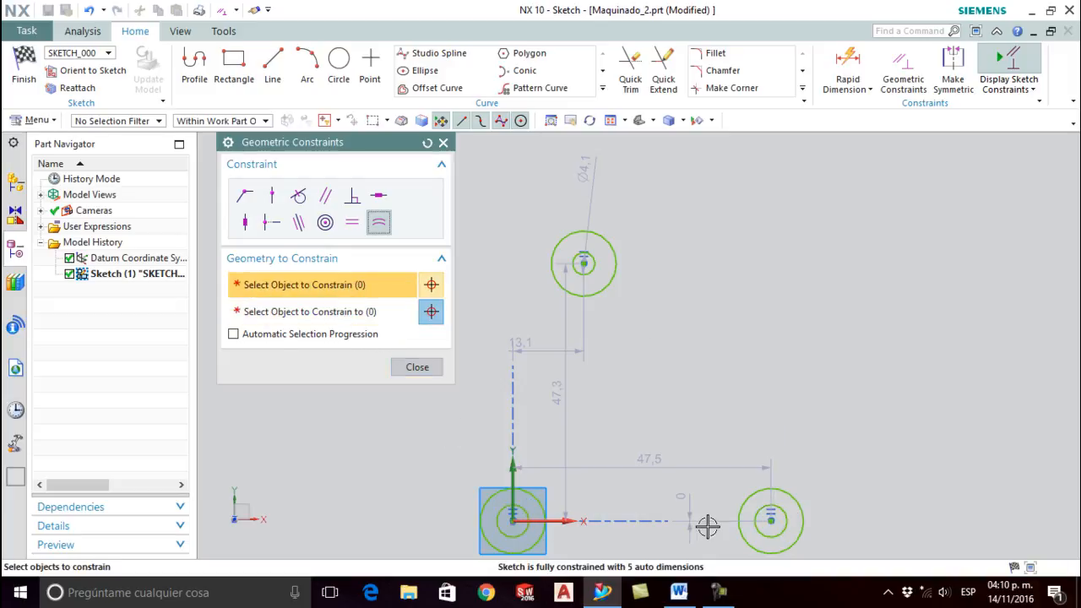
click(527, 507)
click(313, 310)
click(561, 290)
click(417, 367)
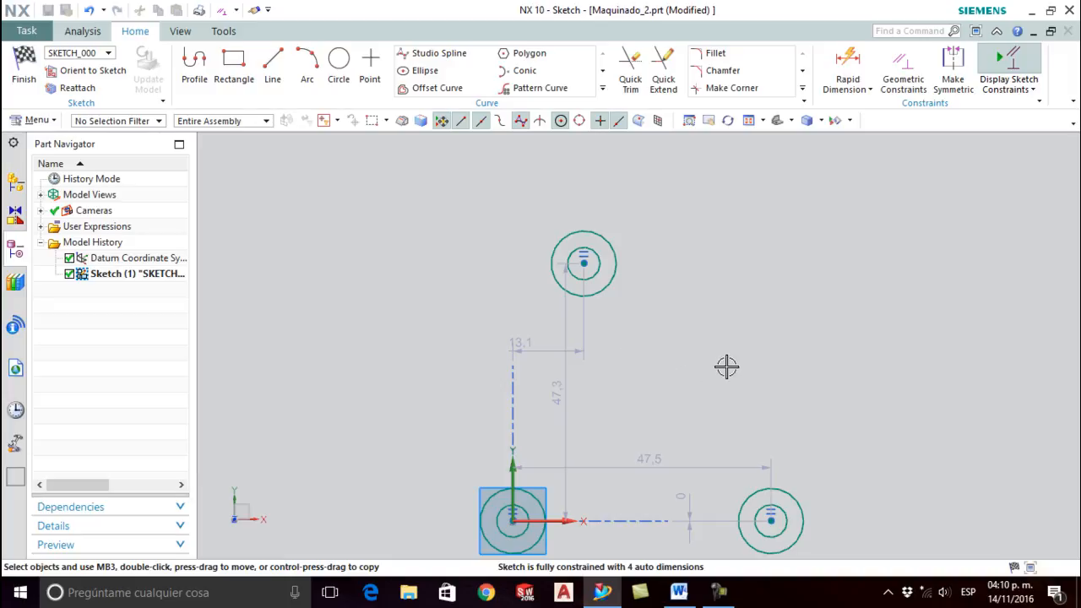
Step: Check the reference drawing in Word, and dimension the horizontal distance between the centres of the two circle pairs on the X axis as 34.38 mm
click(679, 591)
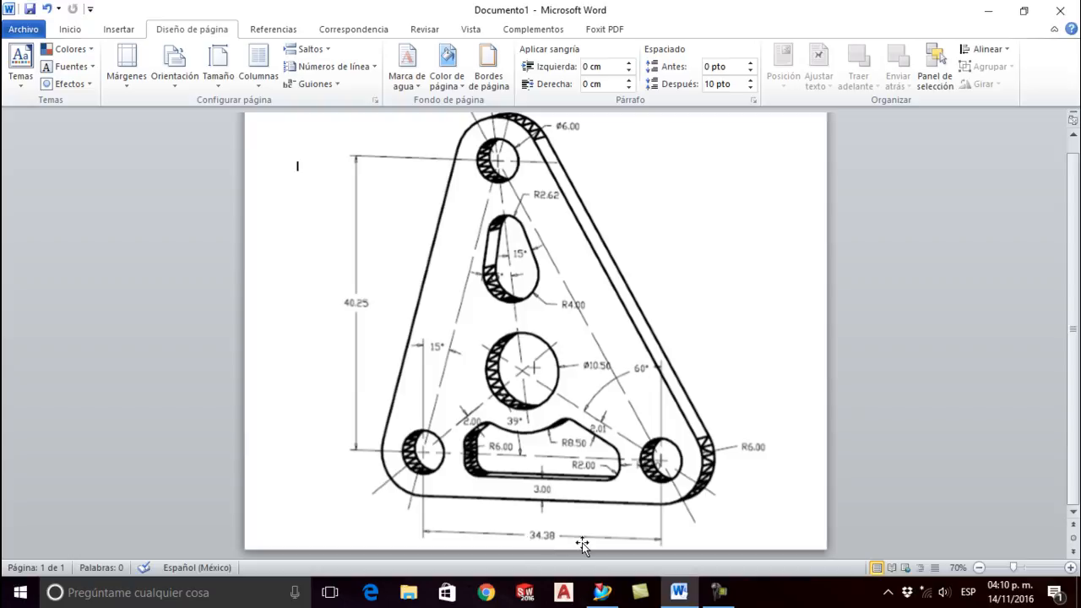
key(alt+Tab)
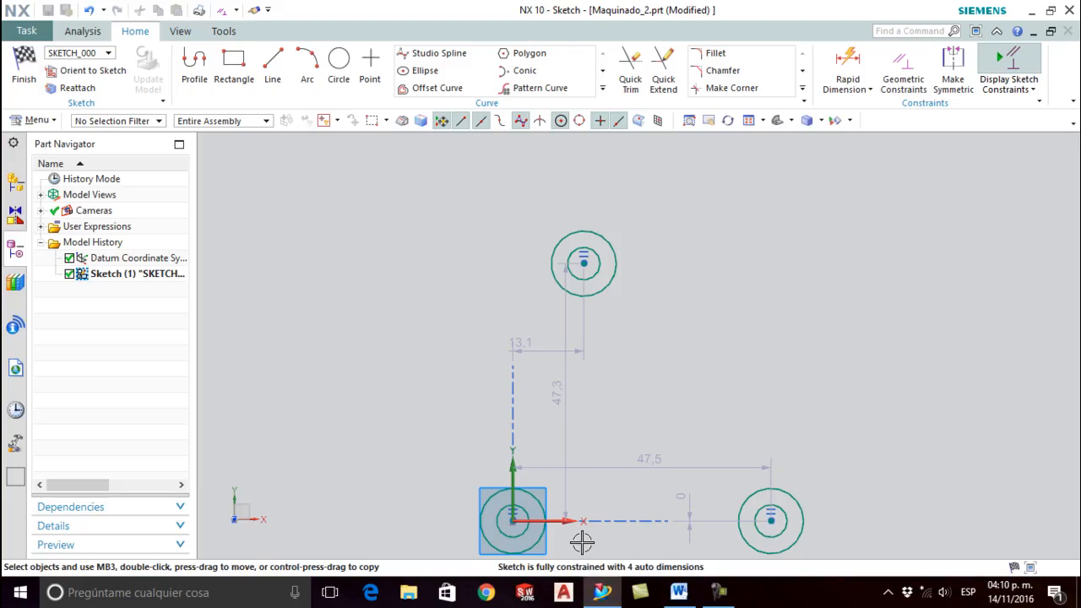
scroll(640, 424, down, 2)
scroll(610, 513, up, 2)
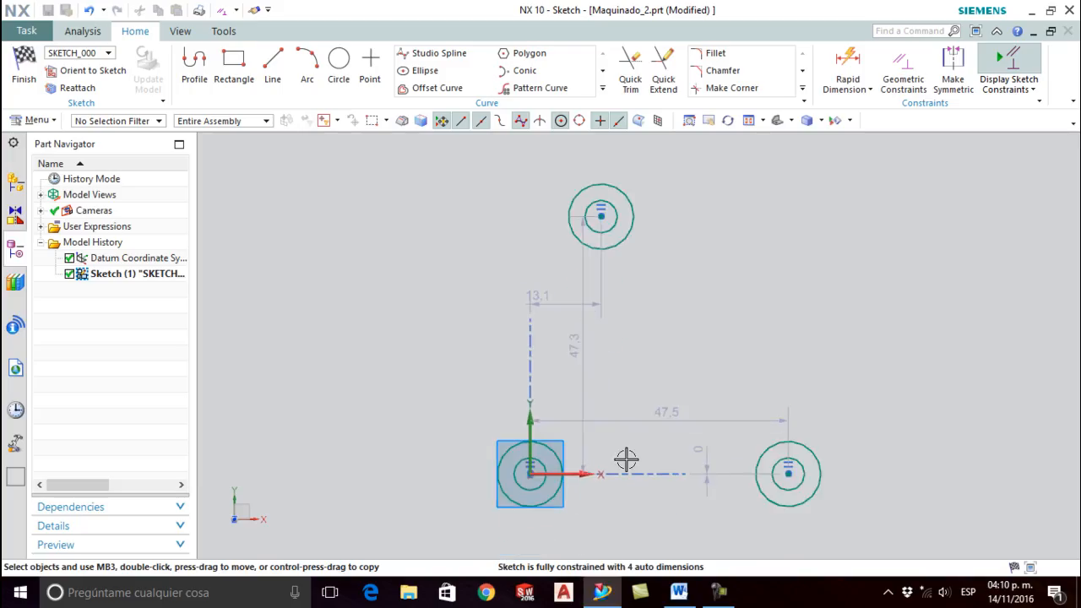
scroll(637, 444, up, 2)
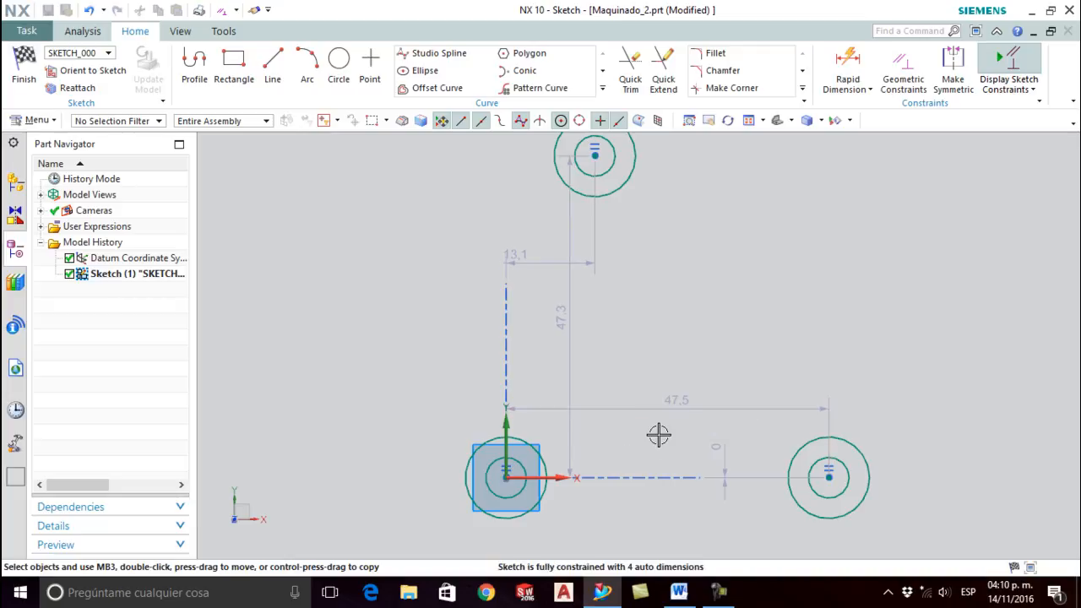
click(849, 66)
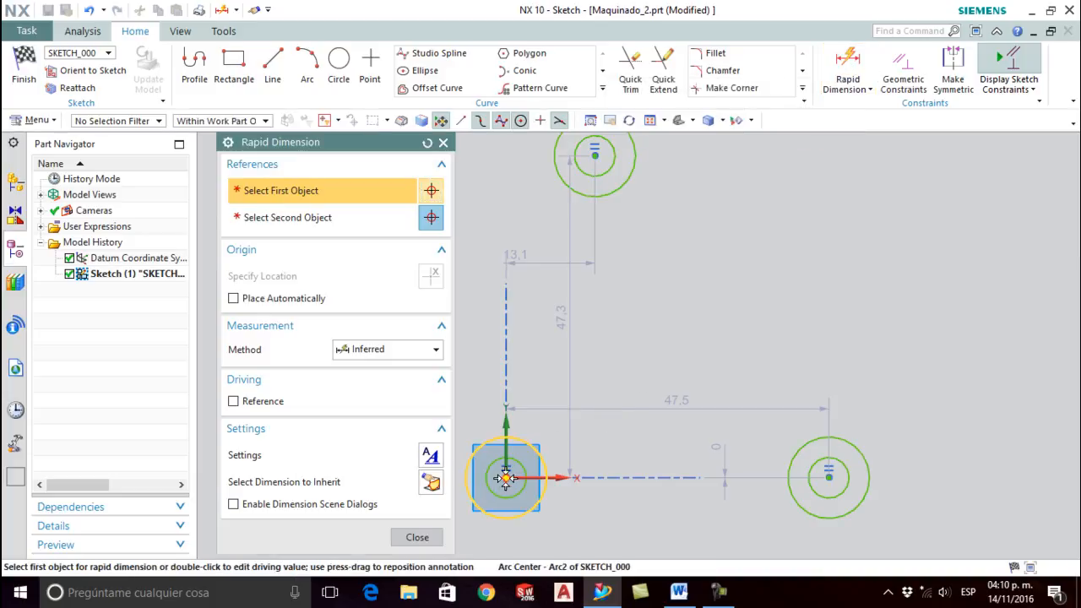
click(505, 478)
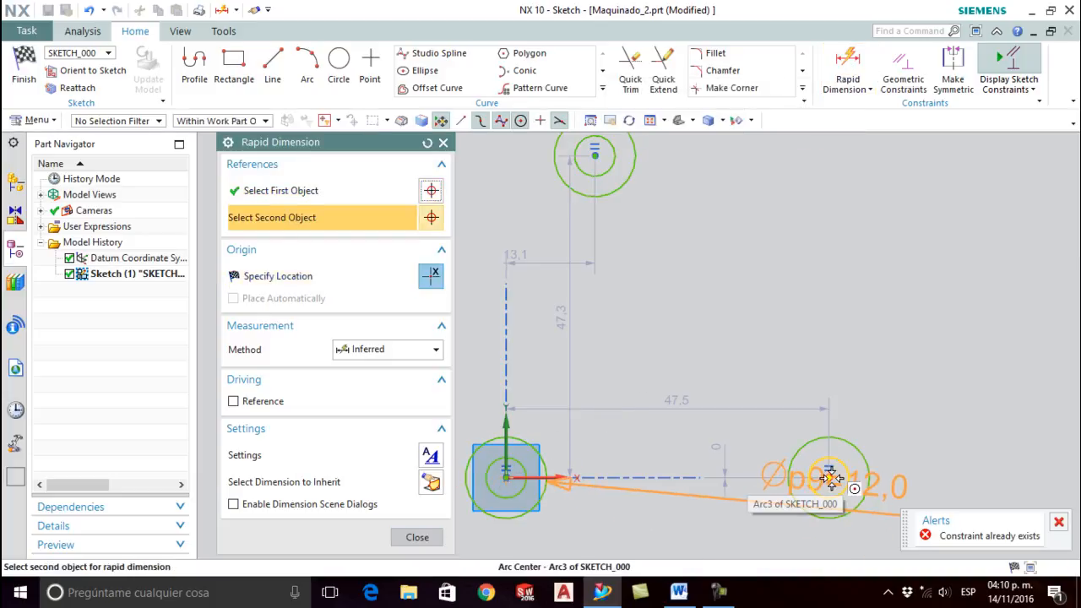
click(831, 478)
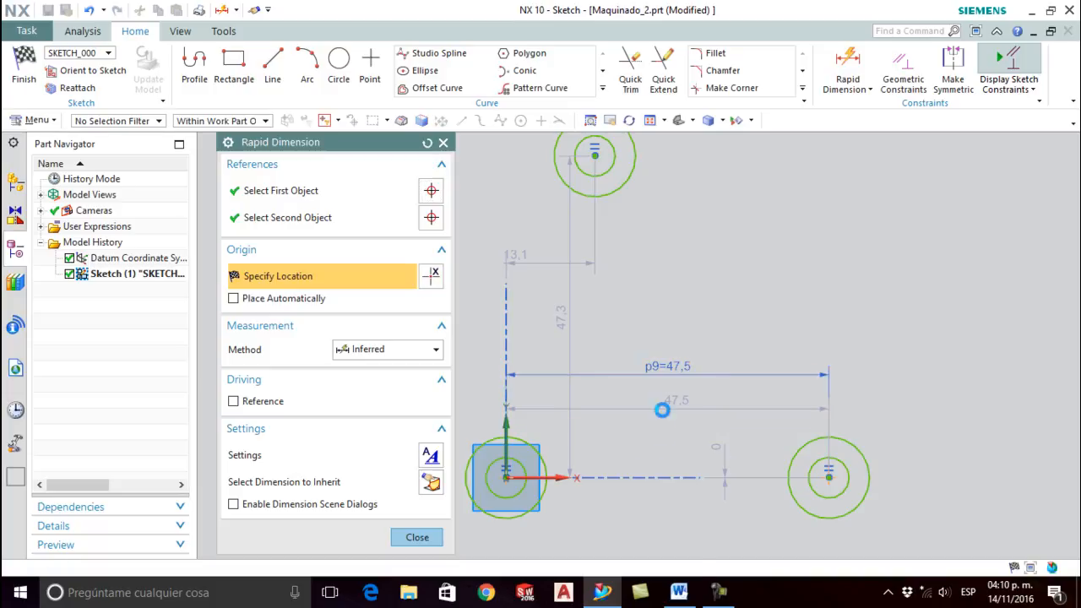
click(666, 366)
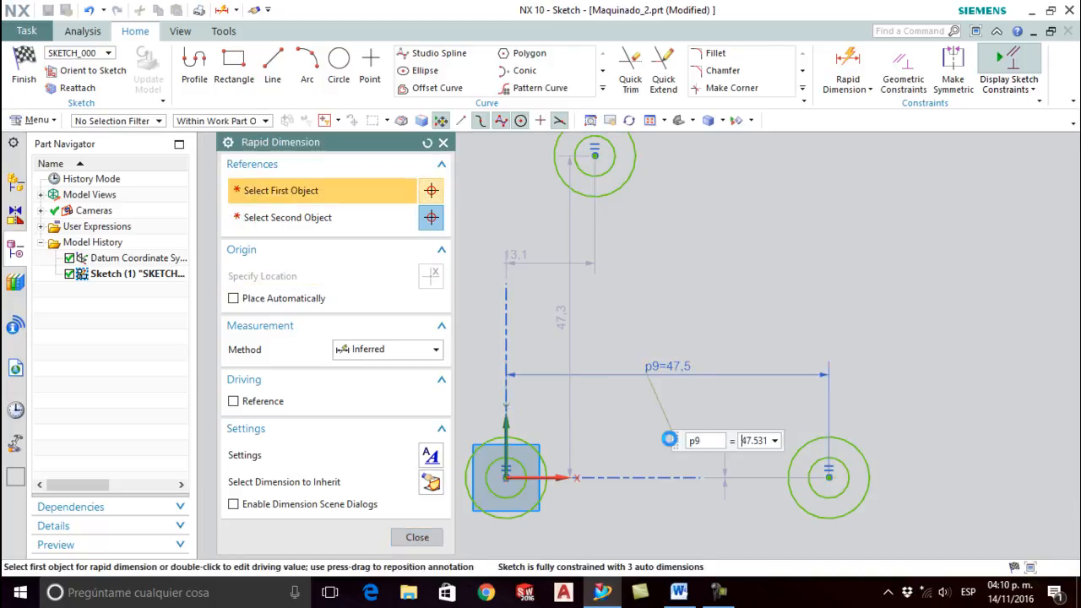
key(alt+Tab)
key(alt+Tab)
double_click(745, 443)
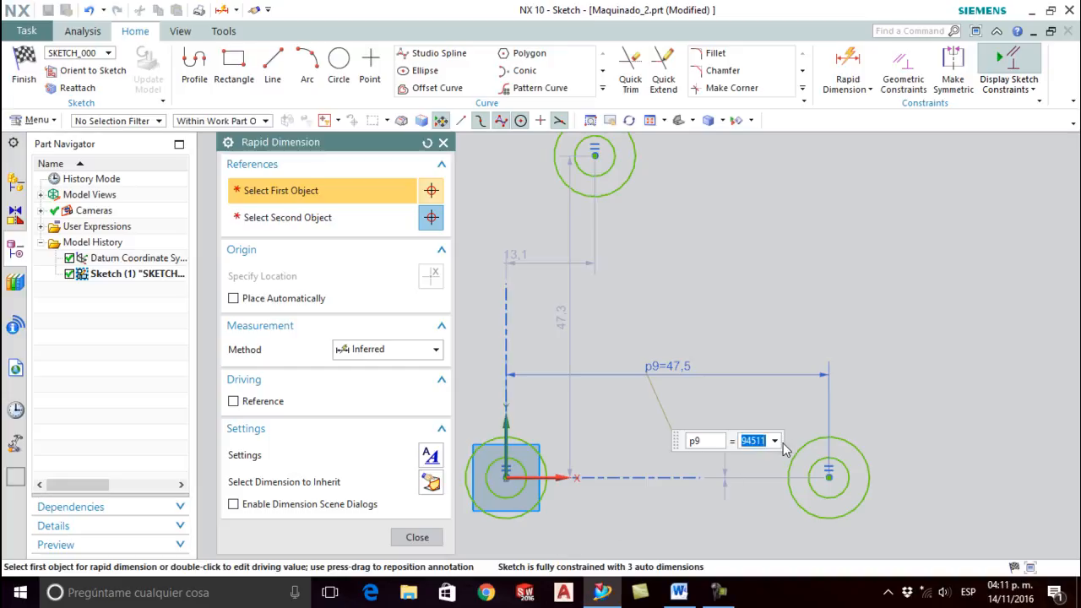
text(34.38)
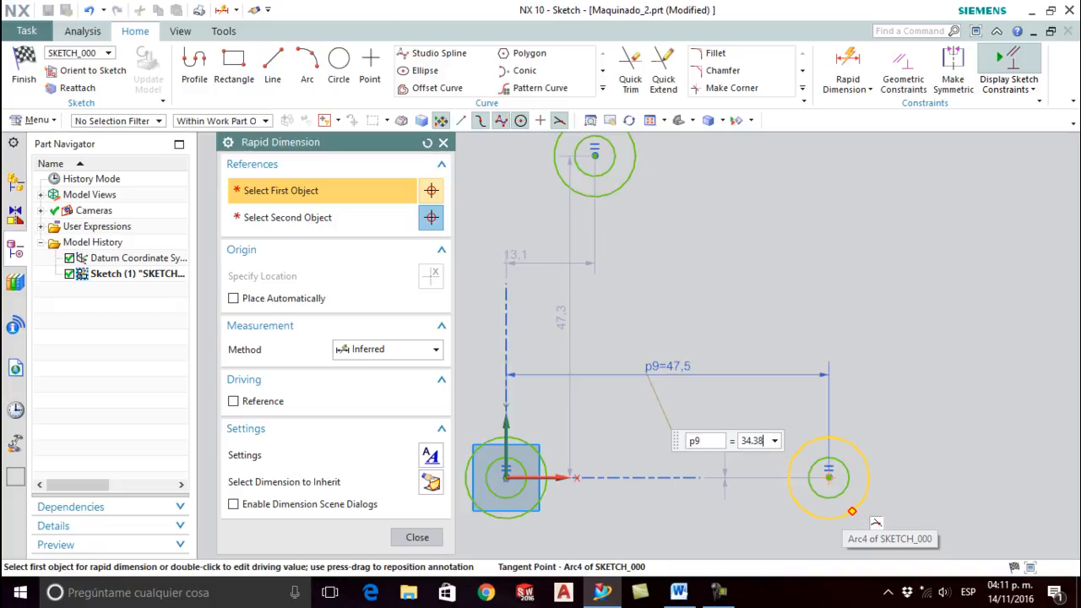
key(Return)
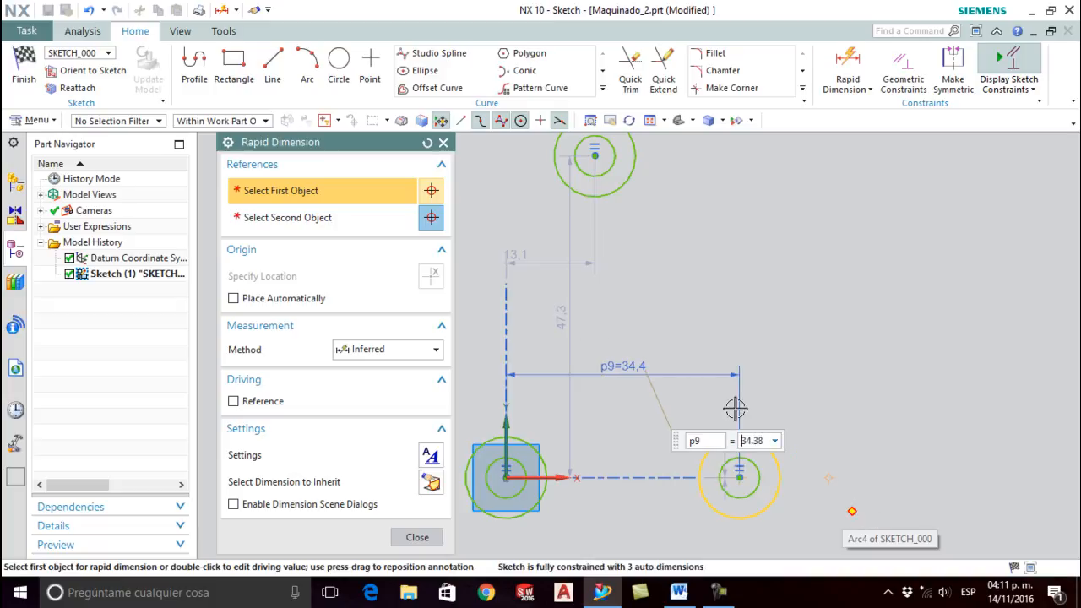
Step: Consult the reference drawing again, and dimension the vertical distance from the origin to the upper circle pair's centre as 40.25 mm
drag(362, 141, 202, 139)
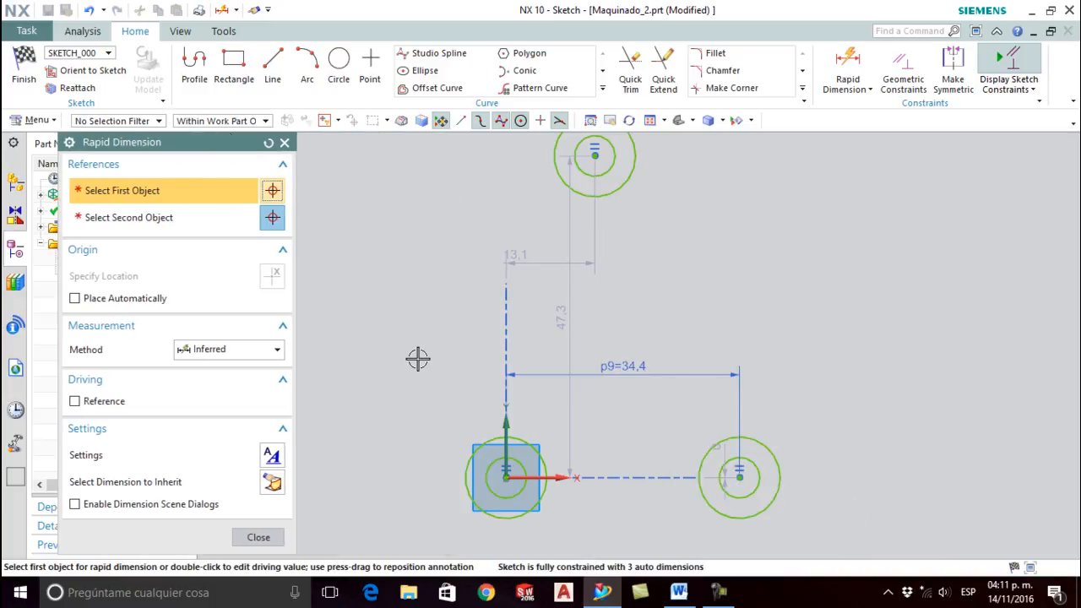
key(alt+Tab)
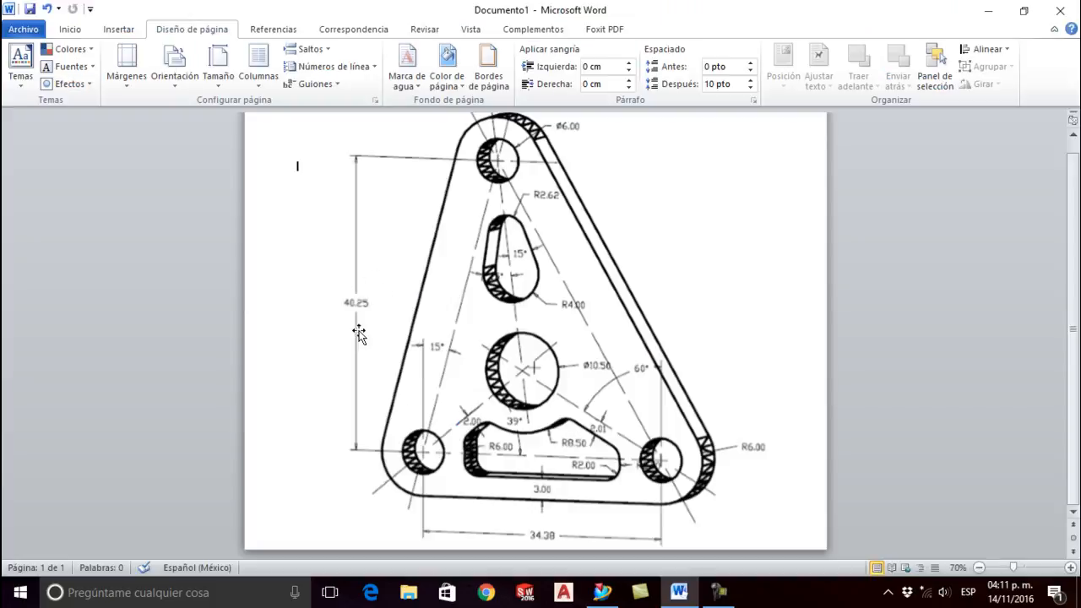
key(alt+Tab)
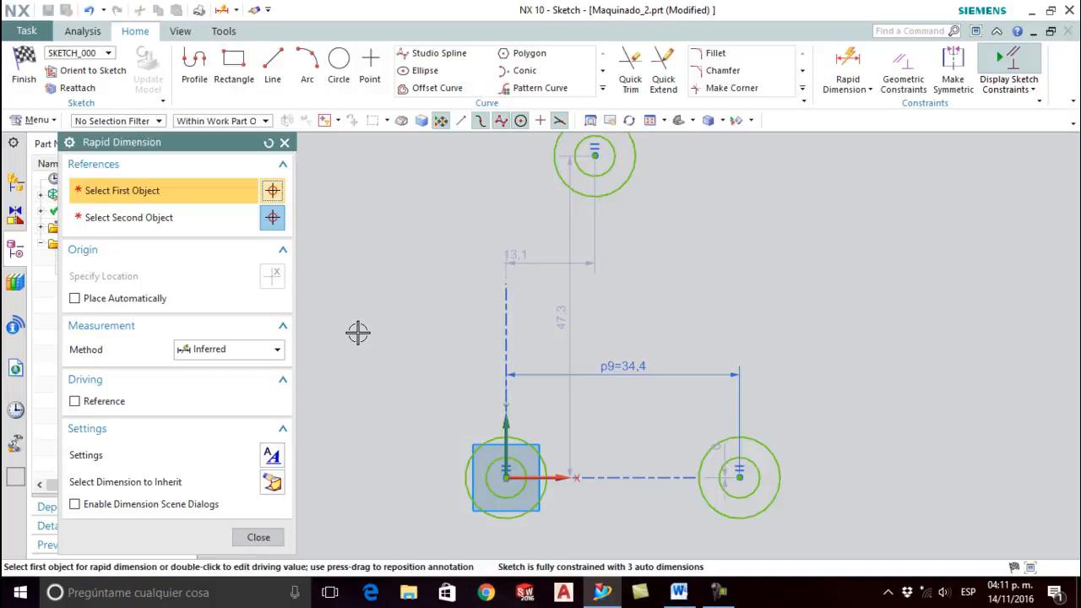
click(506, 476)
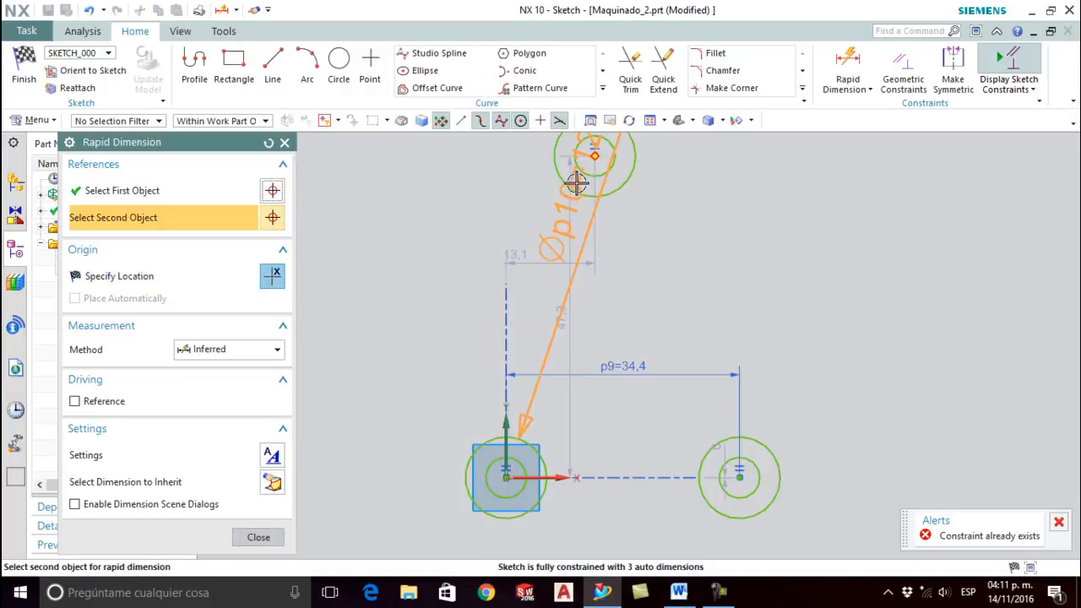
click(594, 153)
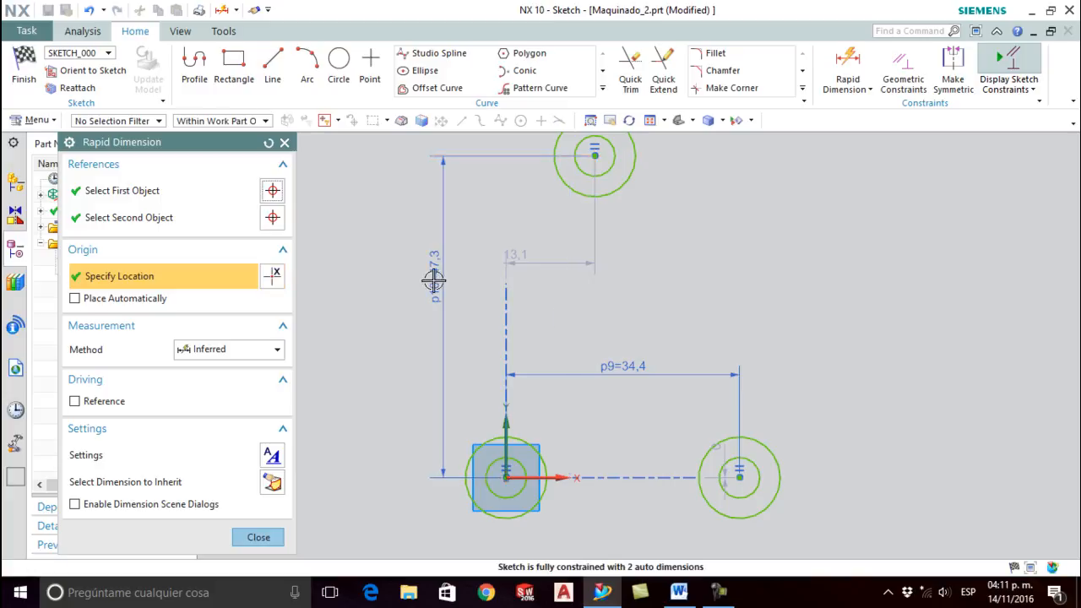
click(435, 283)
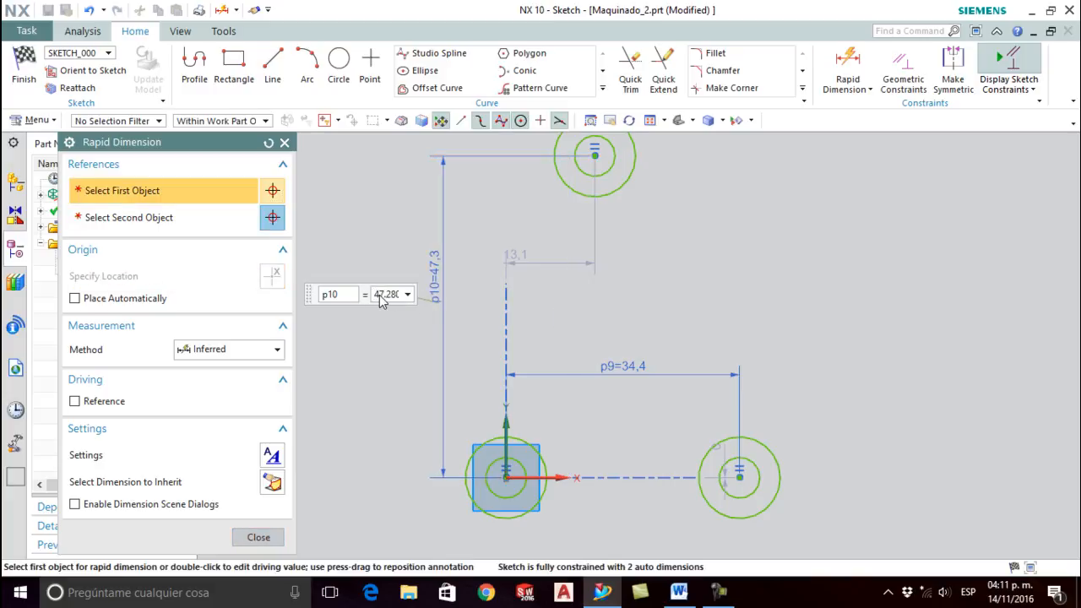
text(40.25)
key(Return)
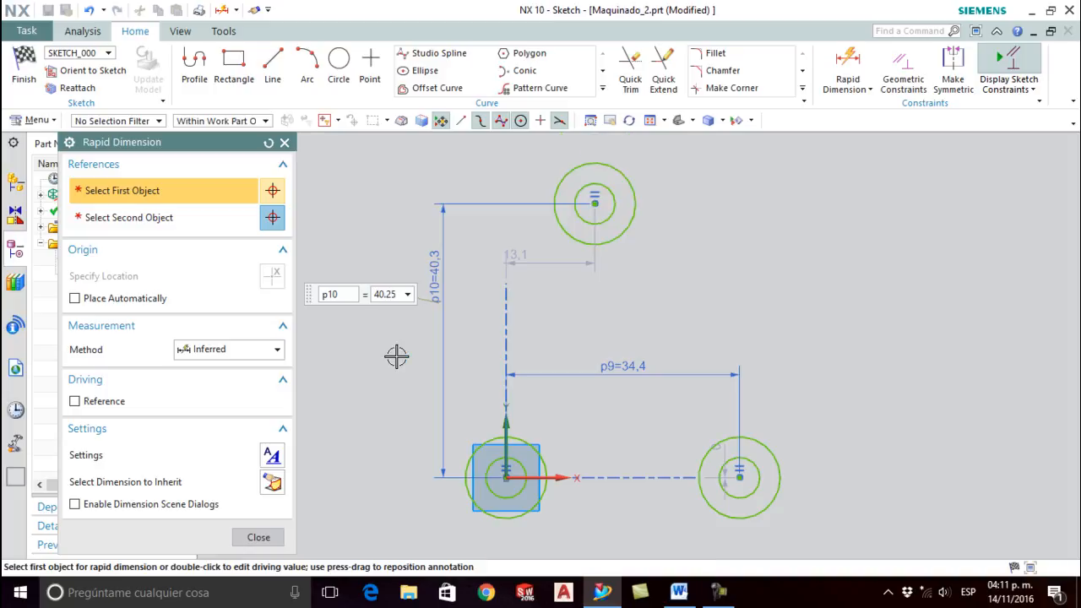
Step: Finish dimensioning and hide the 34.38 mm horizontal and 40.25 mm vertical dimensions in the sketch
key(Escape)
drag(622, 374, 611, 405)
click(443, 309)
key(ctrl+b)
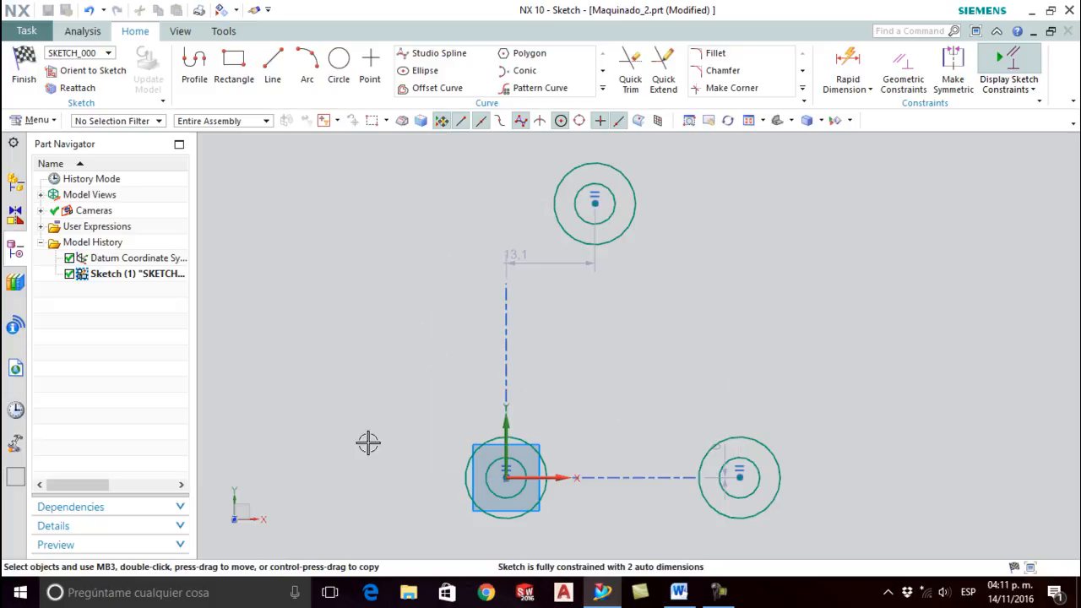
Step: Draw a line from the origin to the centre of the upper circle pair and convert it to a reference line
click(678, 592)
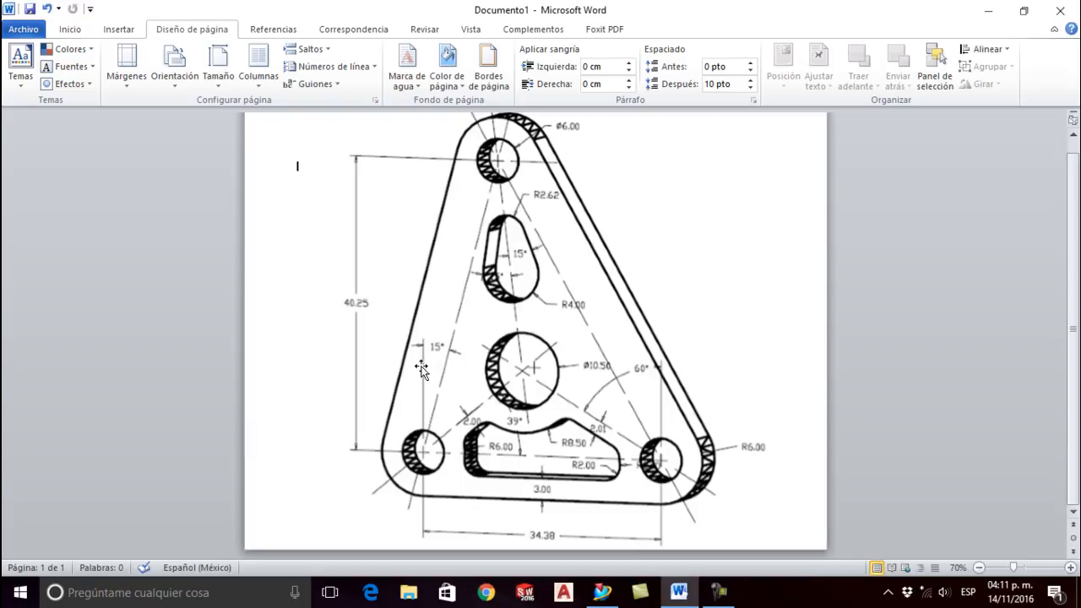
key(alt+Tab)
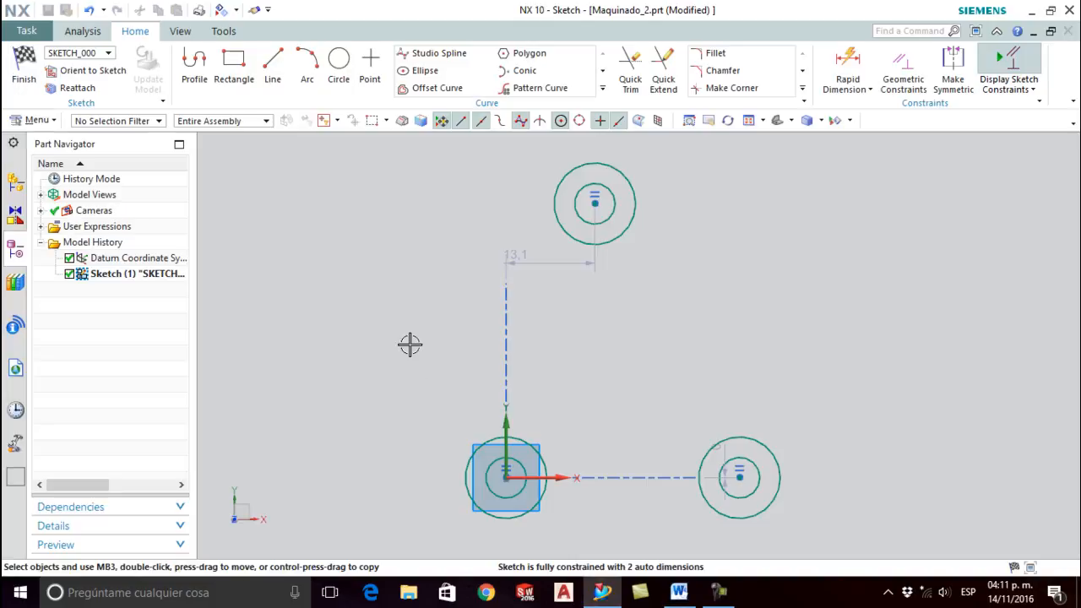
click(274, 80)
click(505, 478)
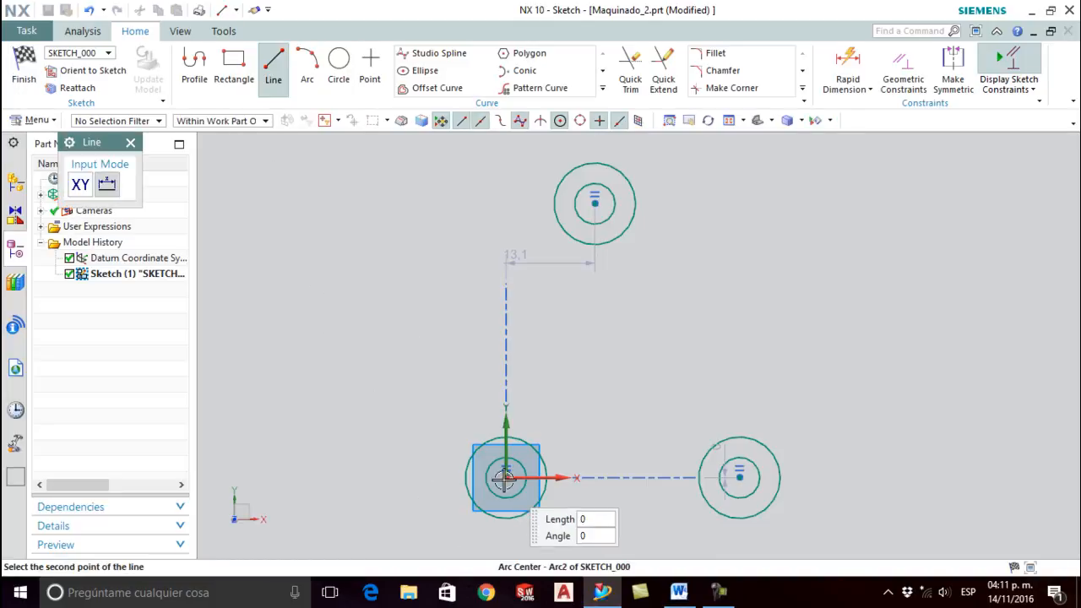
click(596, 203)
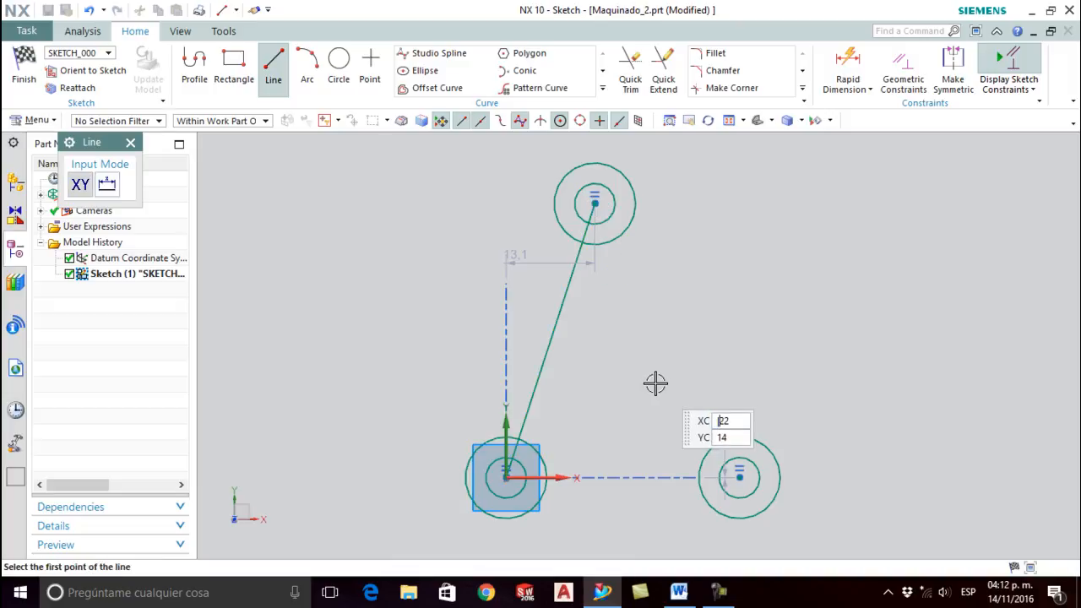
key(Escape)
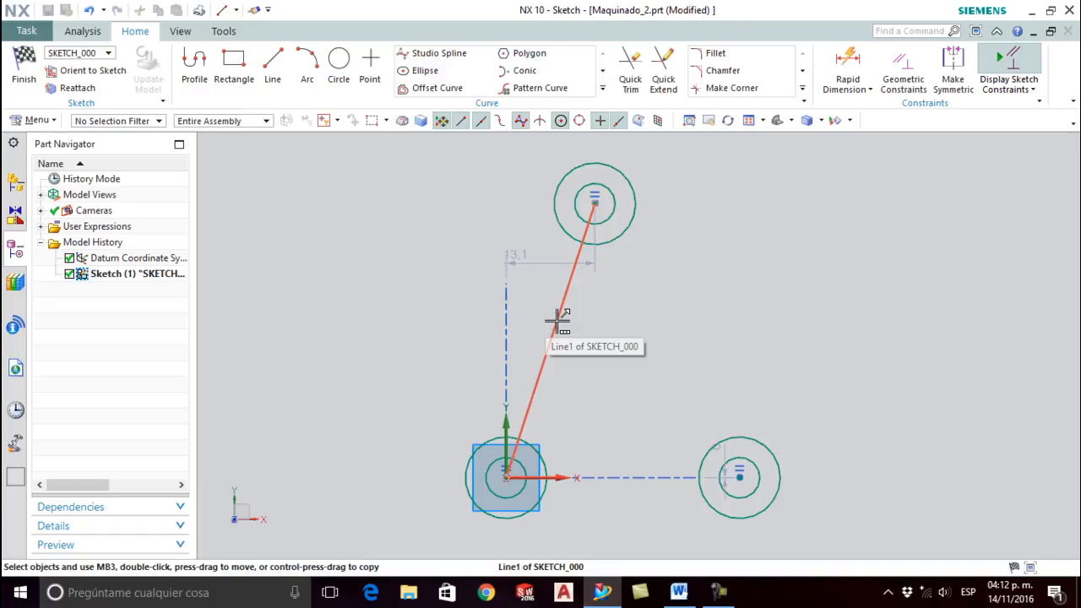
click(558, 319)
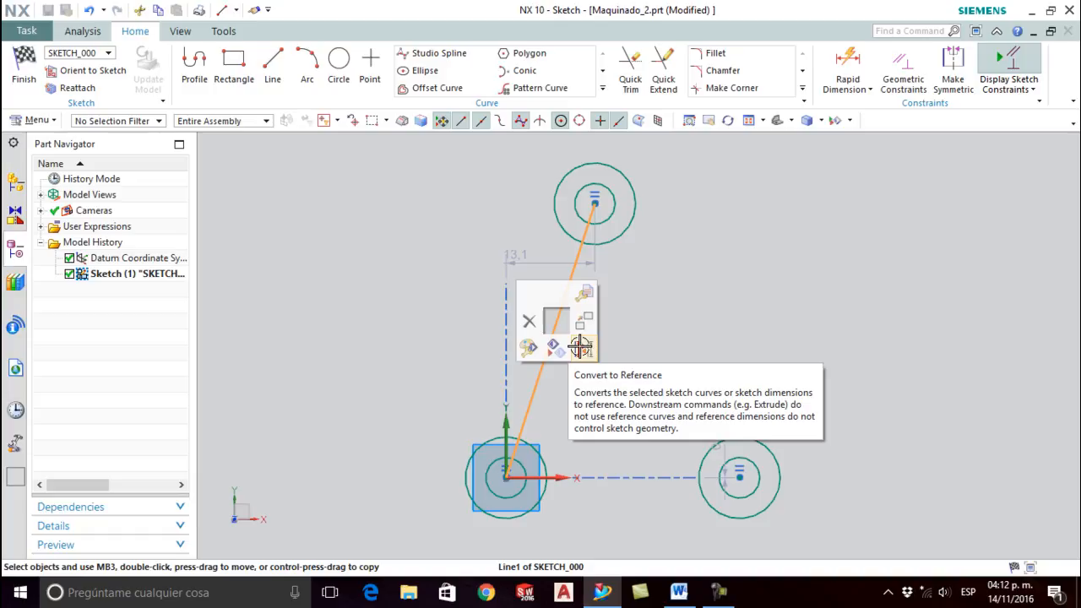
click(580, 346)
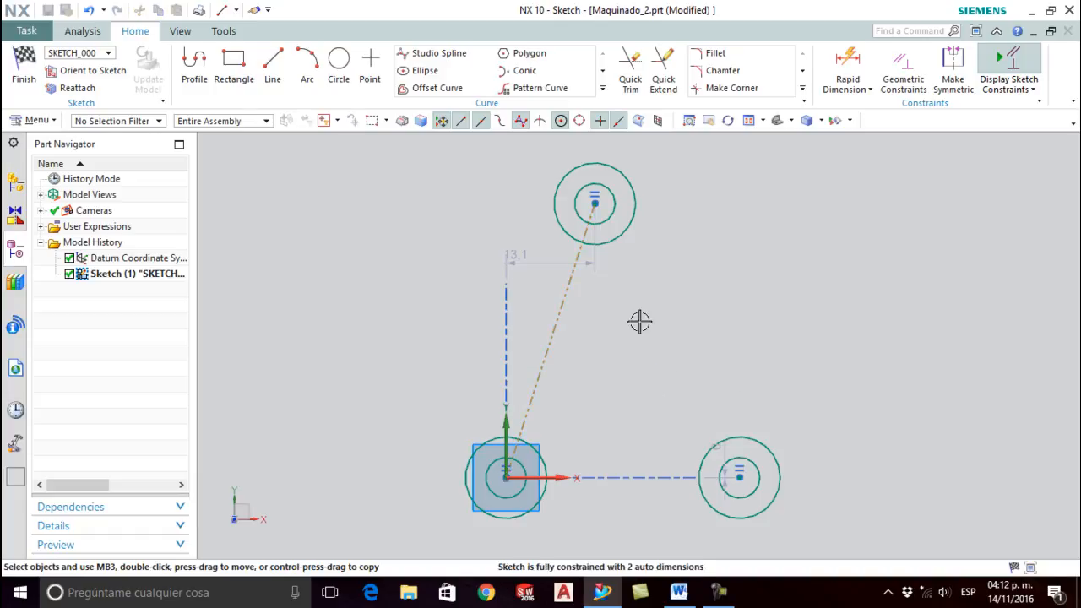
Step: Dimension the angle between the Y axis and the reference line as 15°, and hide that angular dimension
click(849, 63)
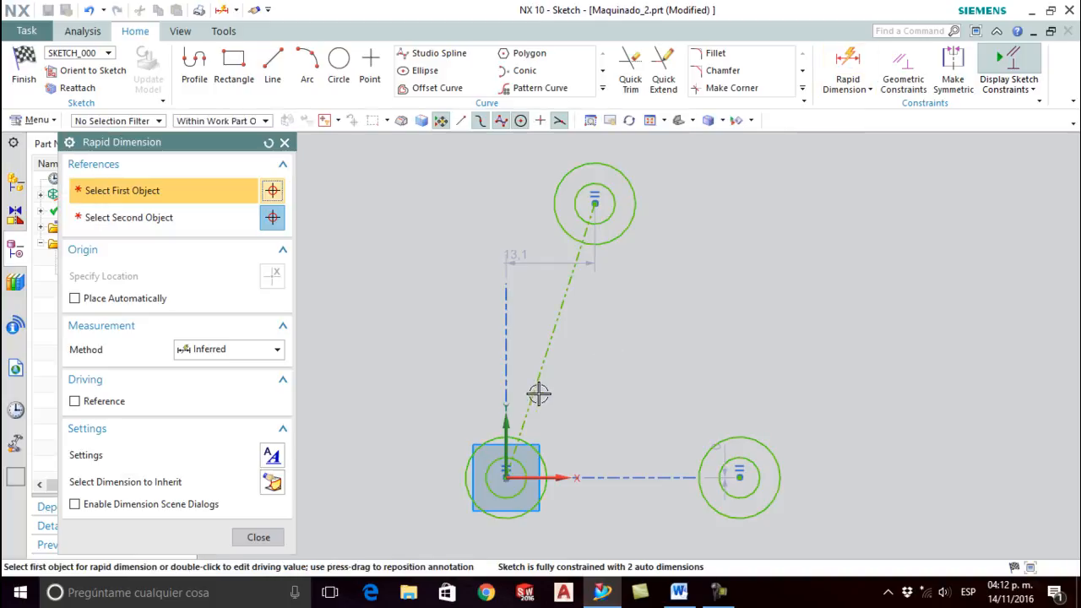
click(504, 419)
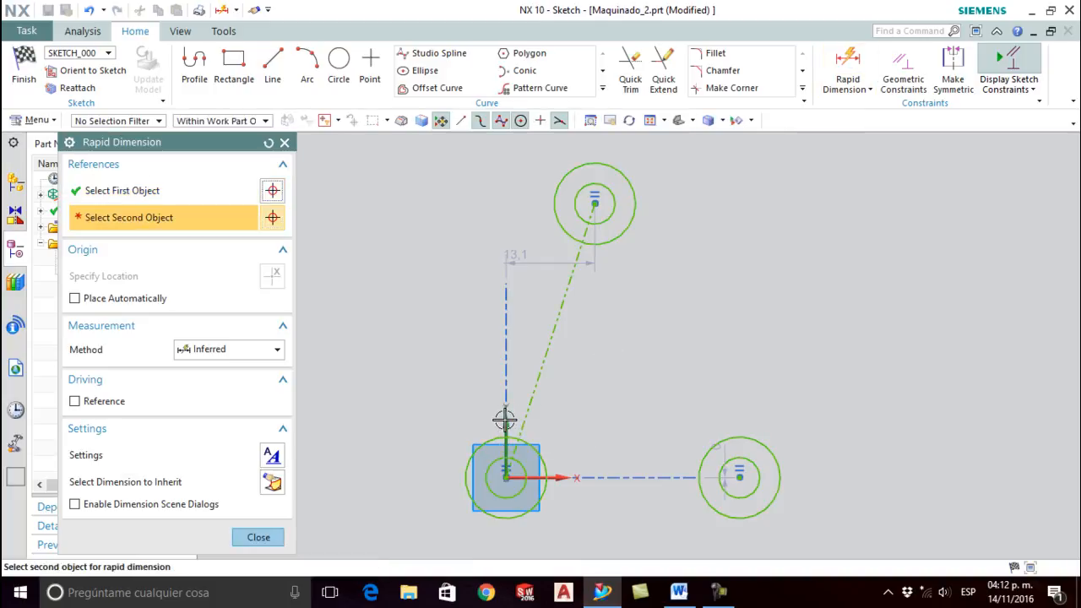
click(548, 348)
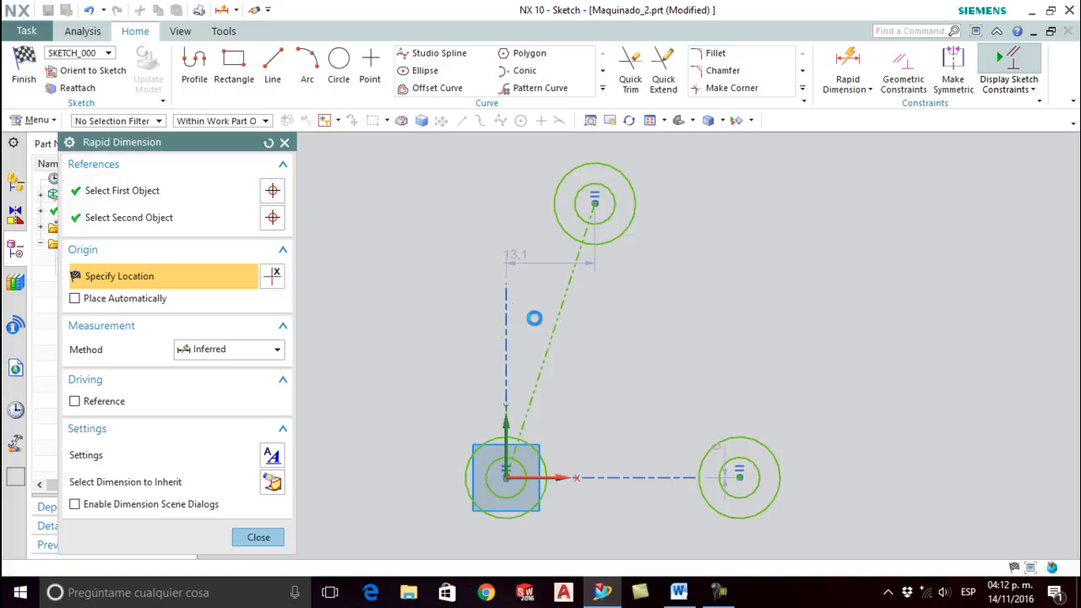
click(534, 317)
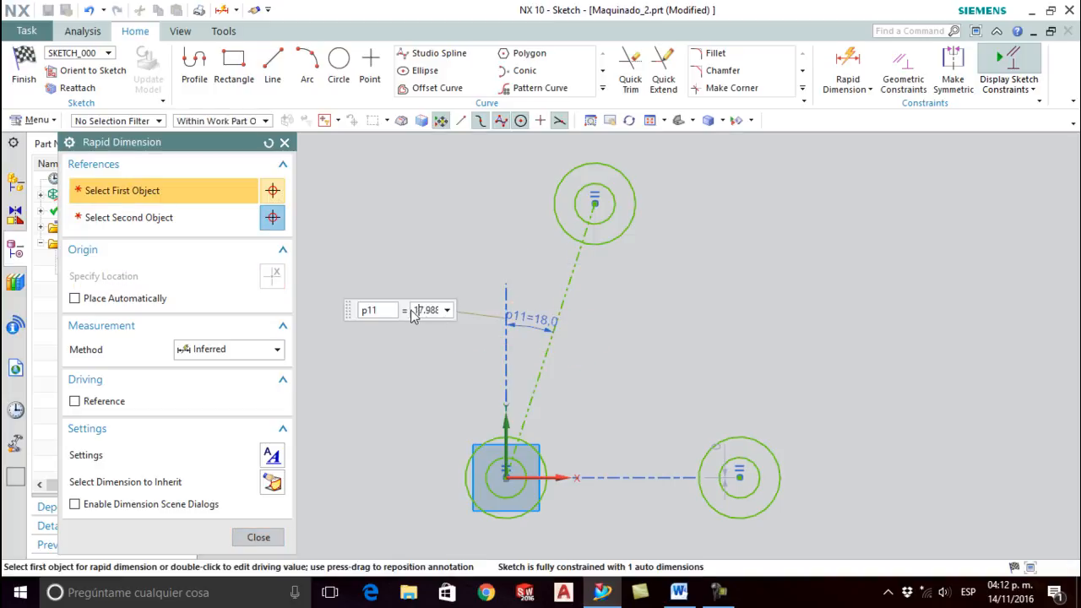
drag(415, 310, 446, 313)
text(15)
key(Return)
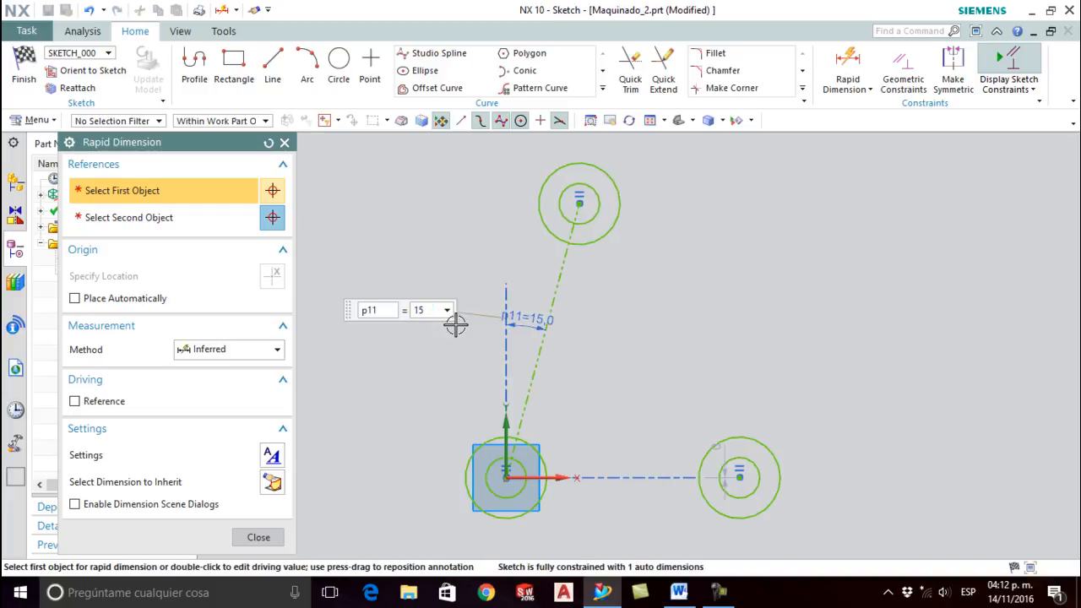
click(258, 537)
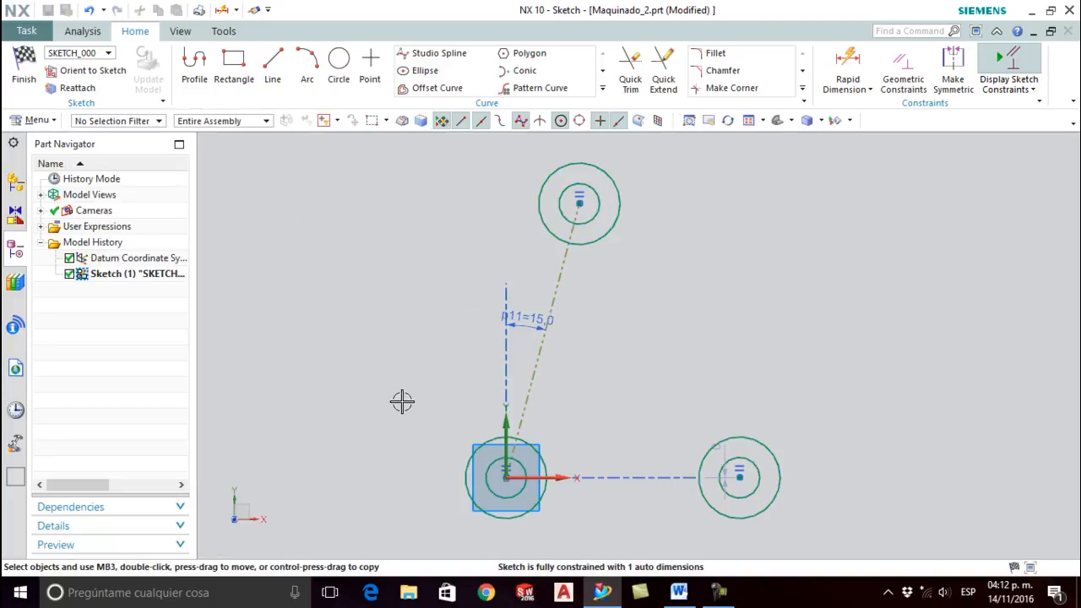
click(528, 327)
click(526, 349)
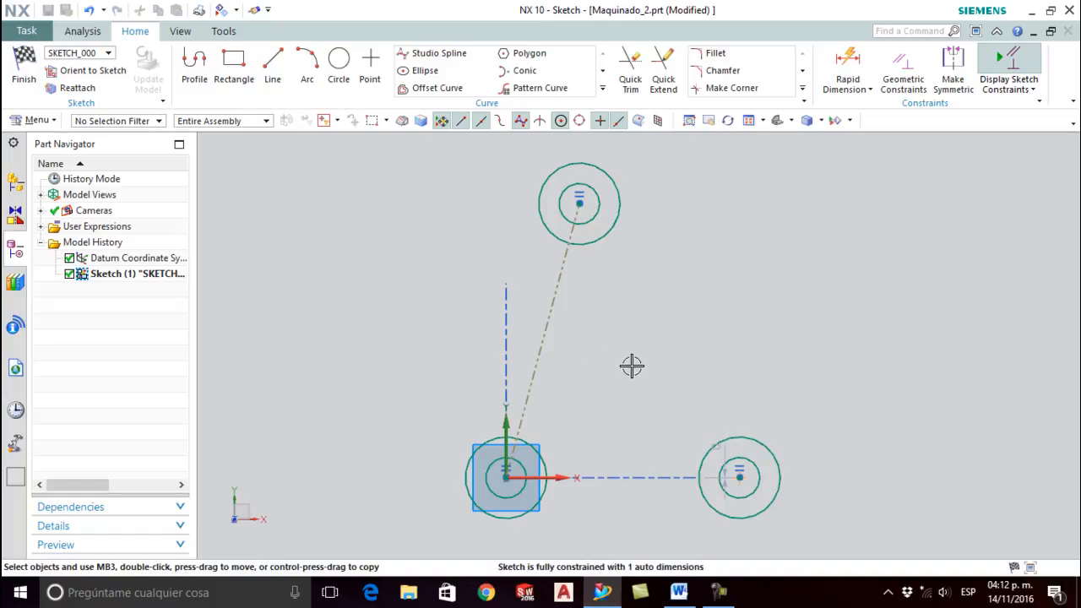
Step: Consult the reference drawing, and draw three outer lines tangent to the large circles of the corner pairs to form the triangular outline
key(alt+Tab)
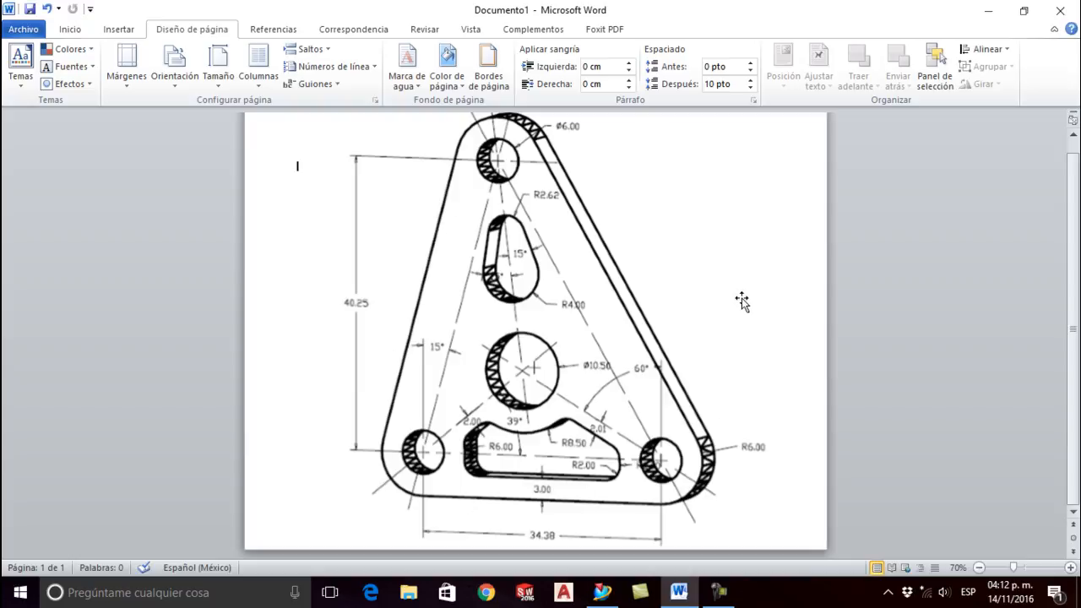
key(alt+Tab)
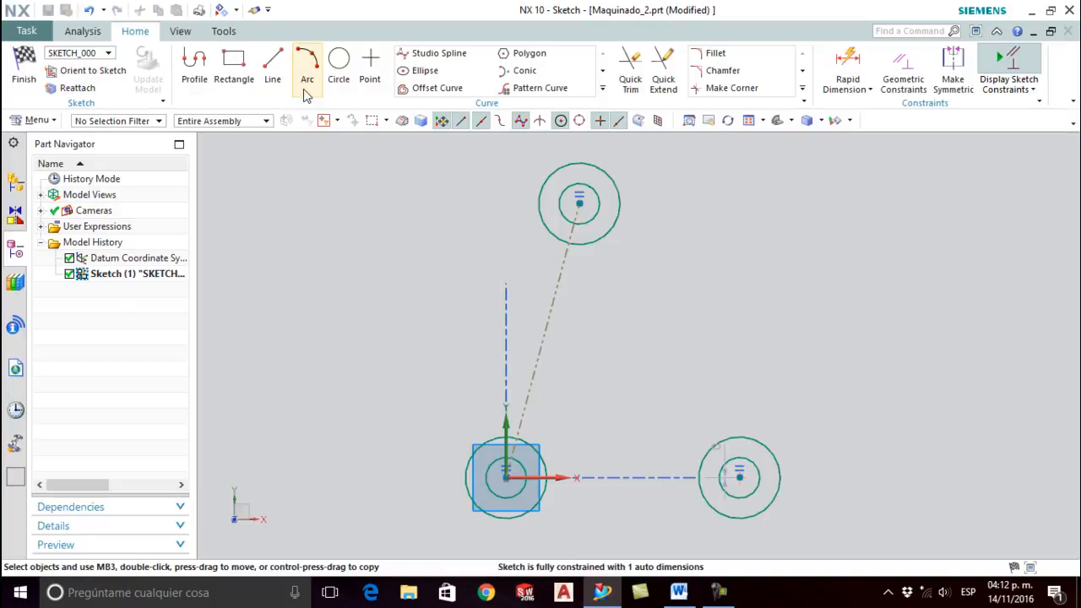
click(281, 75)
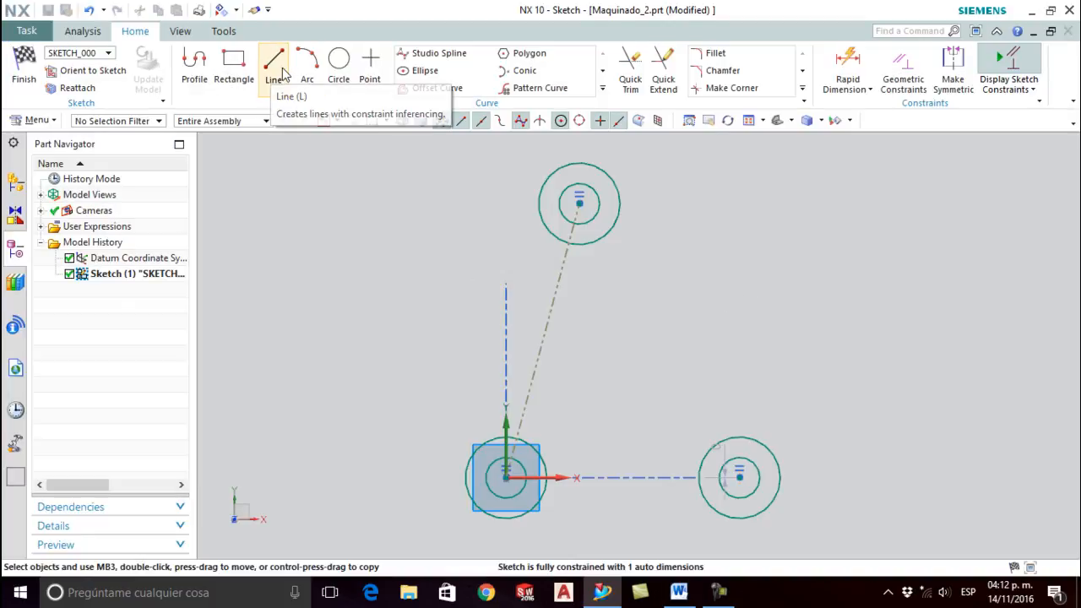
click(538, 183)
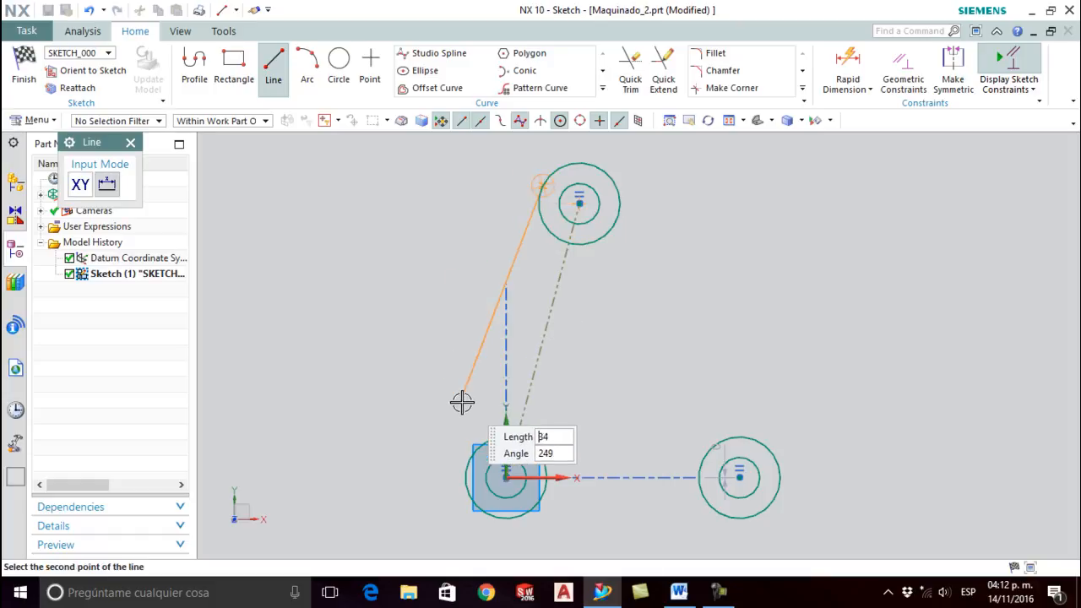
click(466, 471)
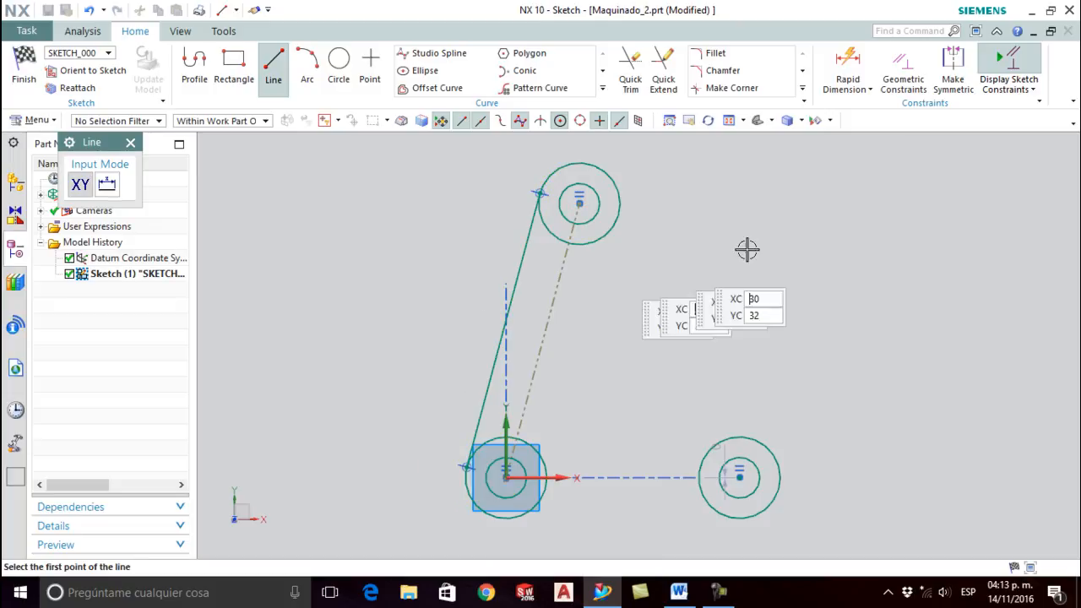
click(612, 180)
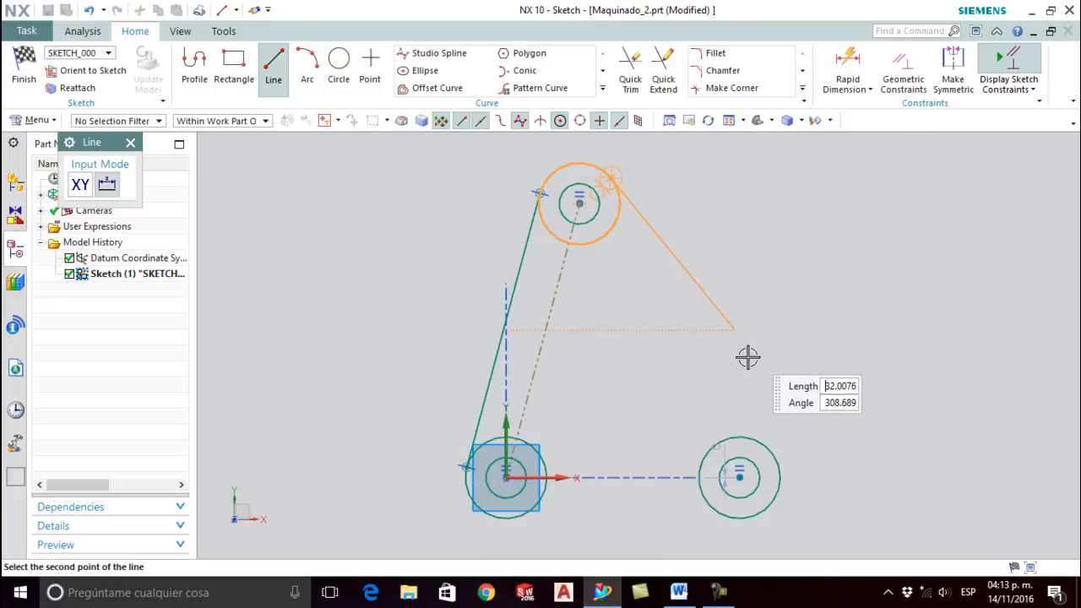
click(776, 458)
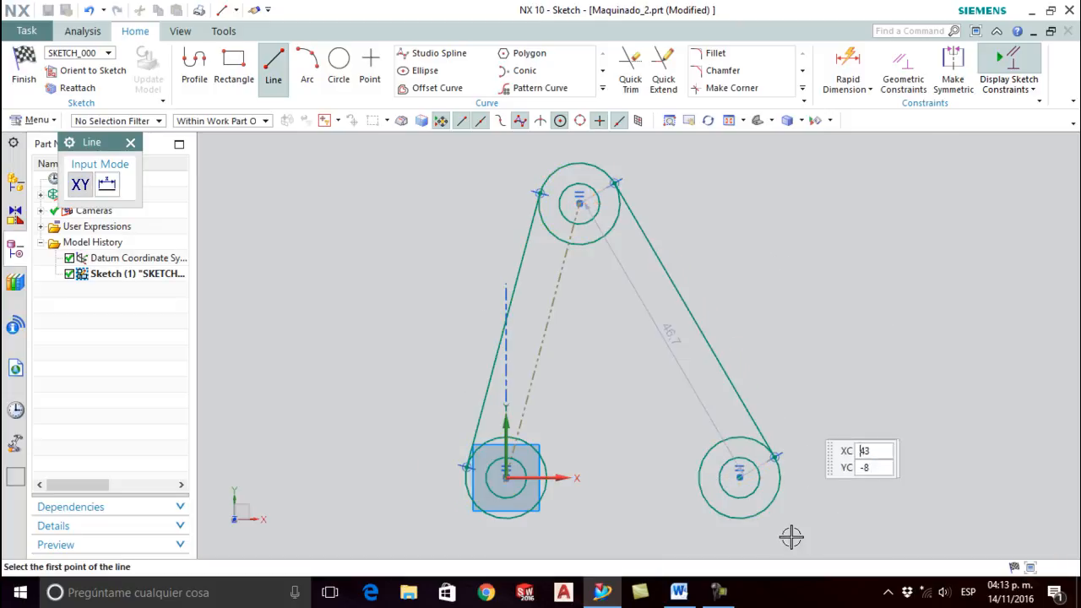
click(745, 518)
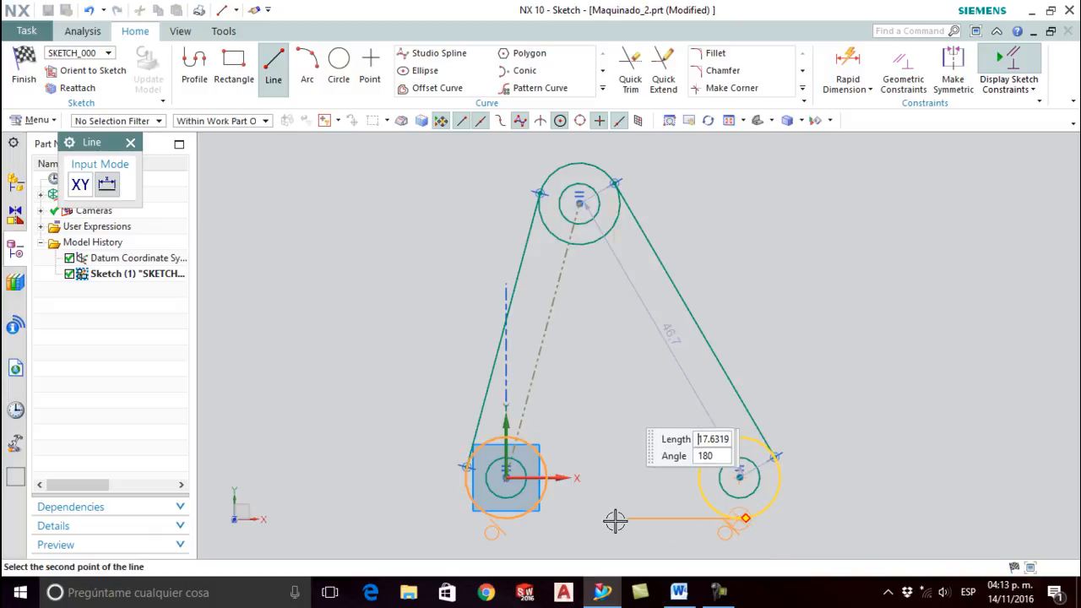
click(506, 516)
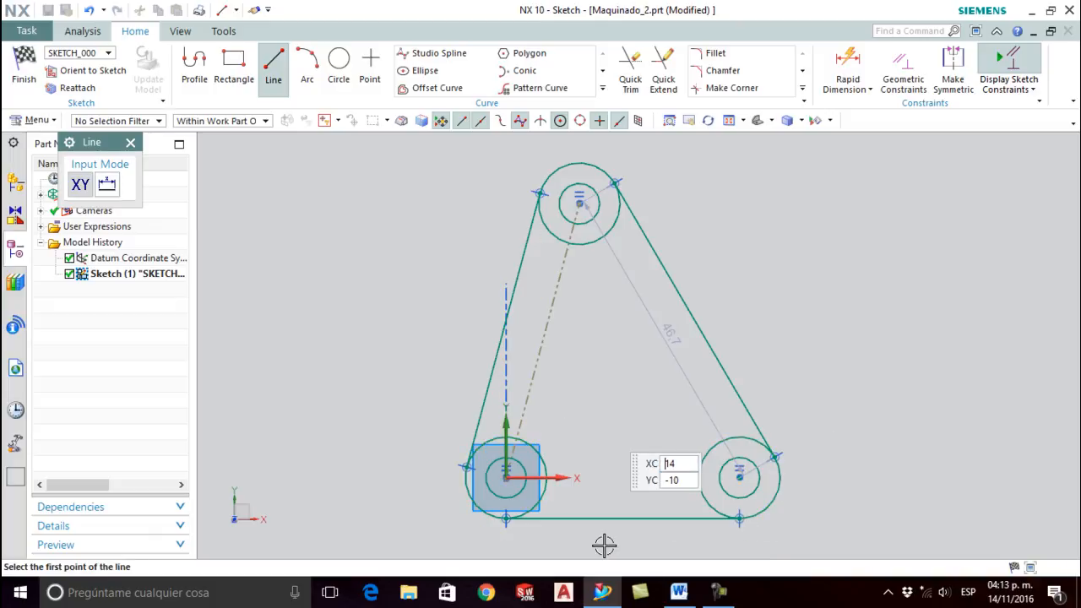
key(Escape)
Step: Hide the 46.7 mm dimension and the reference line between the origin and the upper circle pair's centre
click(666, 341)
key(Delete)
click(538, 352)
key(Delete)
mouse_move(818, 320)
shift+middle_down()
mouse_move(836, 321)
mouse_move(845, 306)
shift+middle_up()
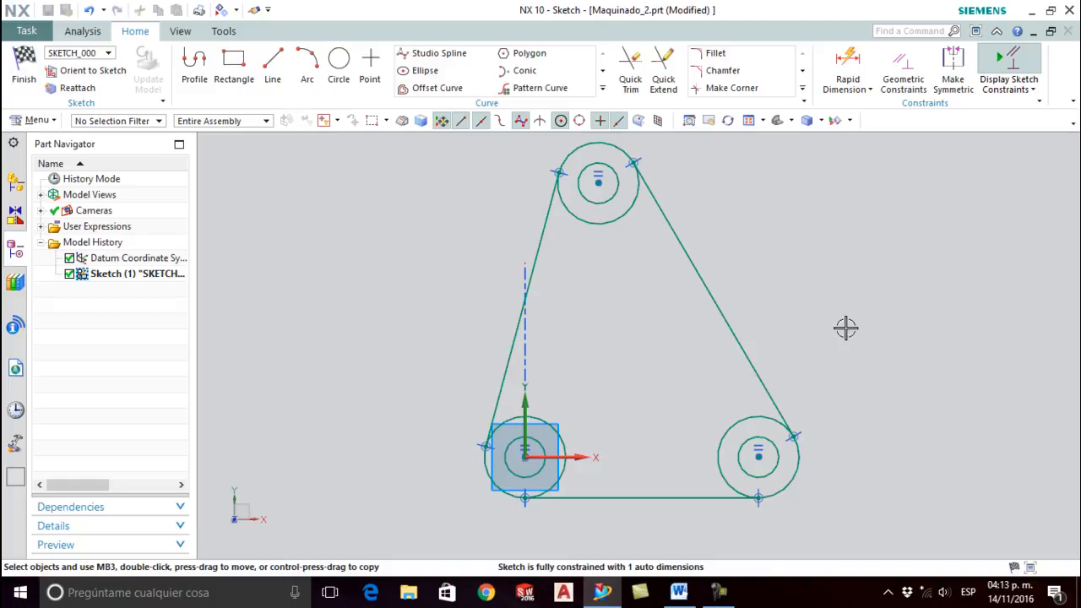
Step: Consult the reference drawing, and draw two crossing inner lines: about 28 mm from the origin and about 28.5 mm from the lower-right circle pair's centre
key(alt+Tab)
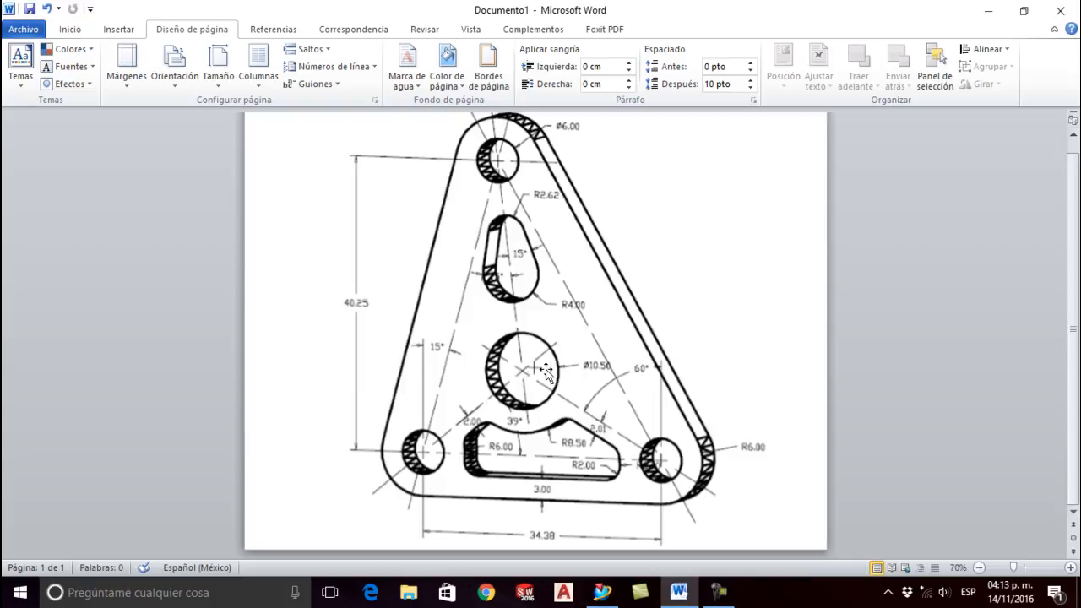
key(alt+Tab)
click(272, 64)
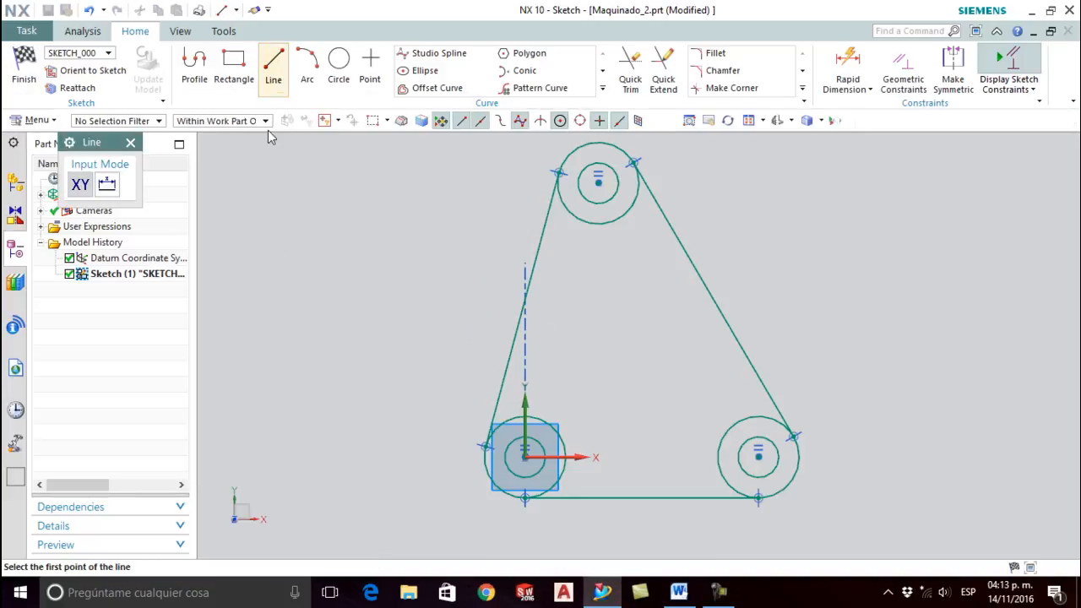
click(524, 457)
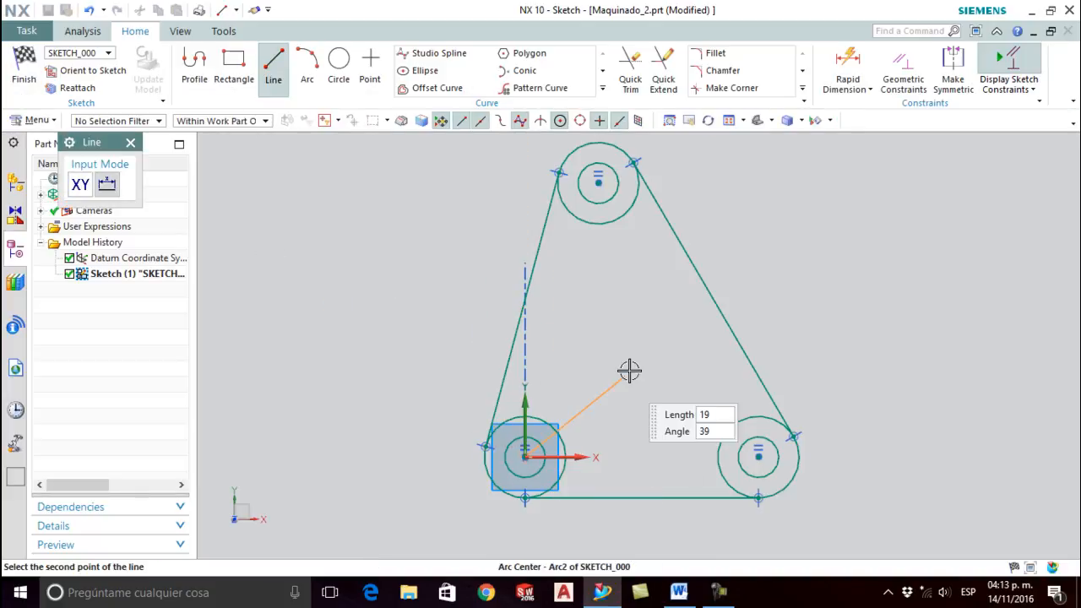
click(668, 332)
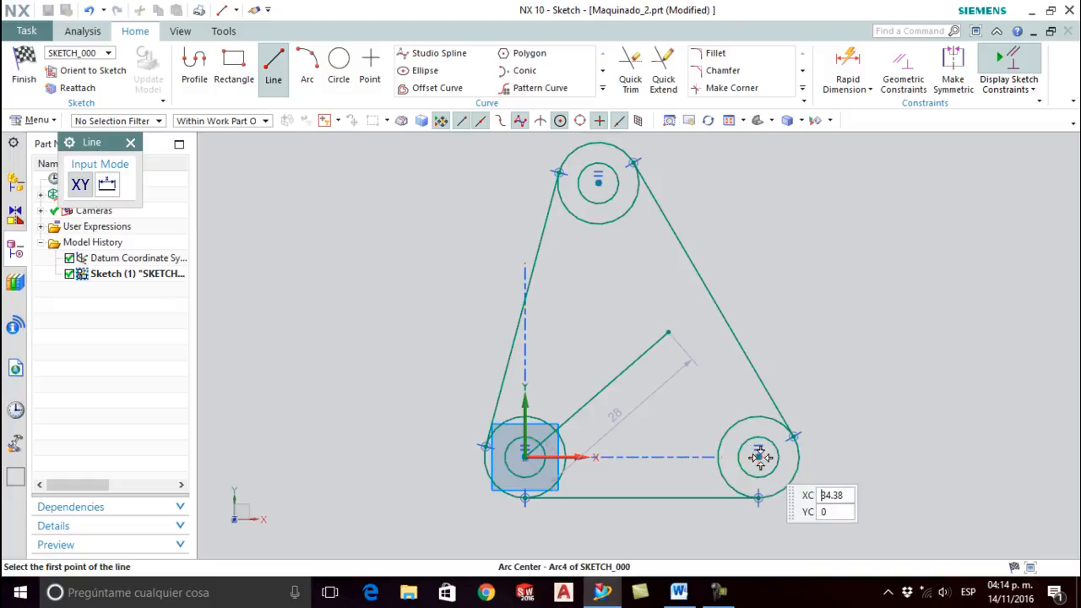
click(757, 456)
click(598, 351)
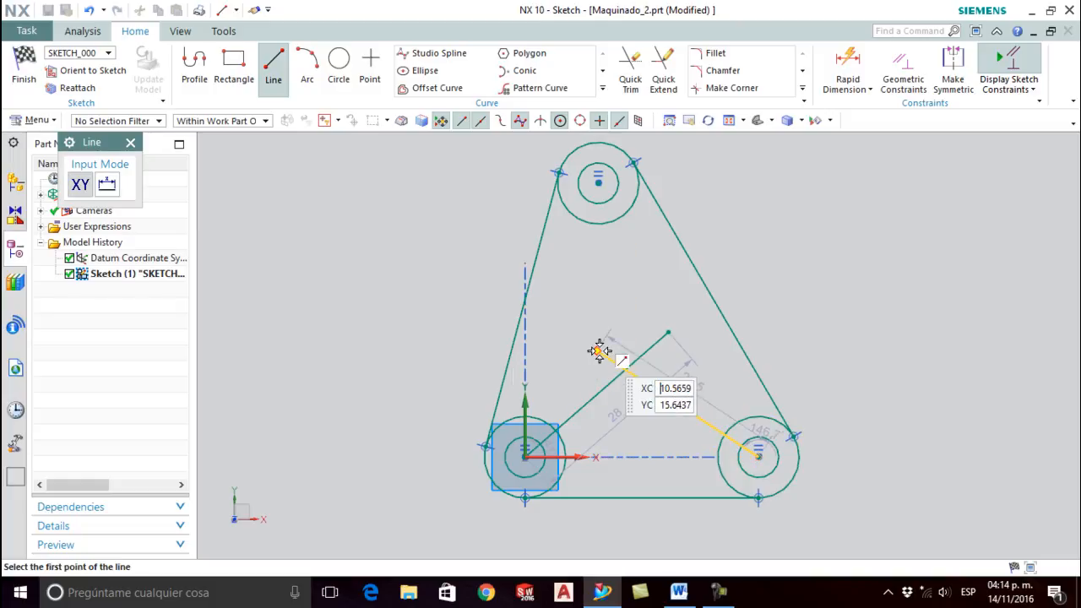
key(Escape)
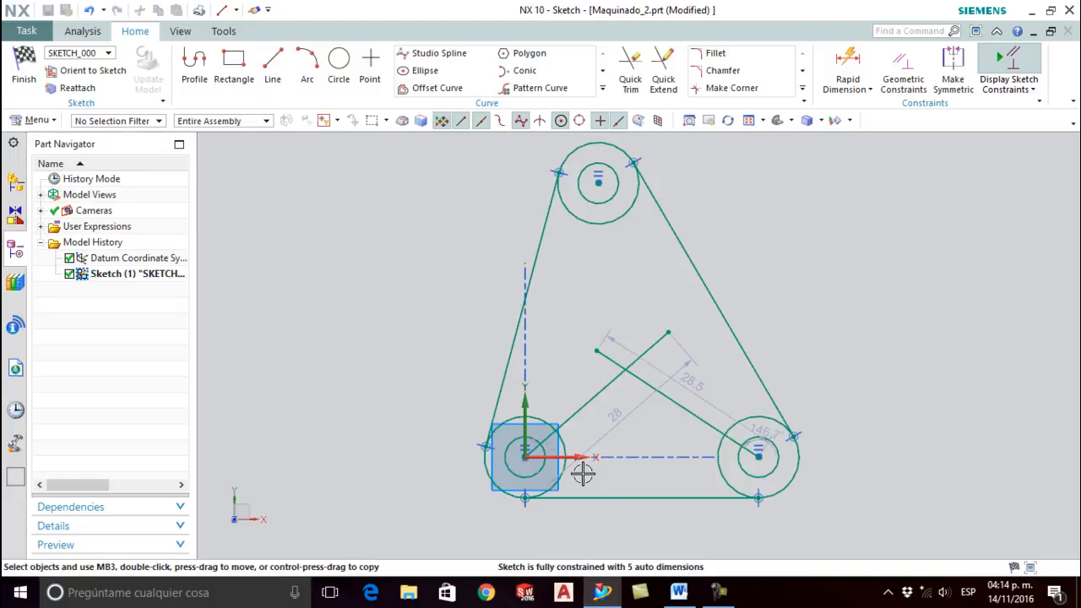
Step: Convert both crossing inner lines to reference lines
click(604, 388)
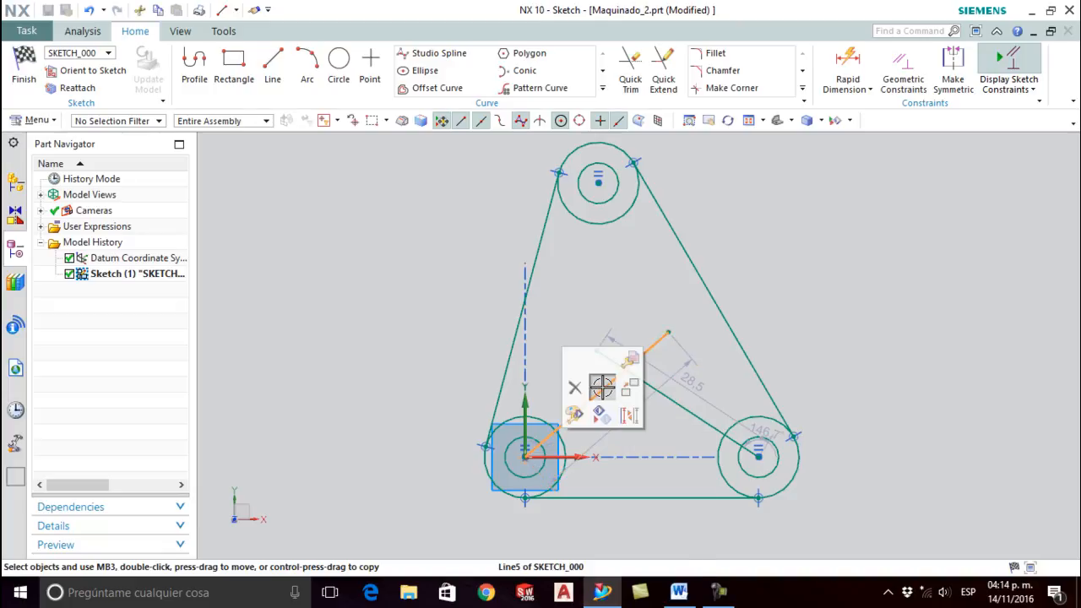
click(630, 387)
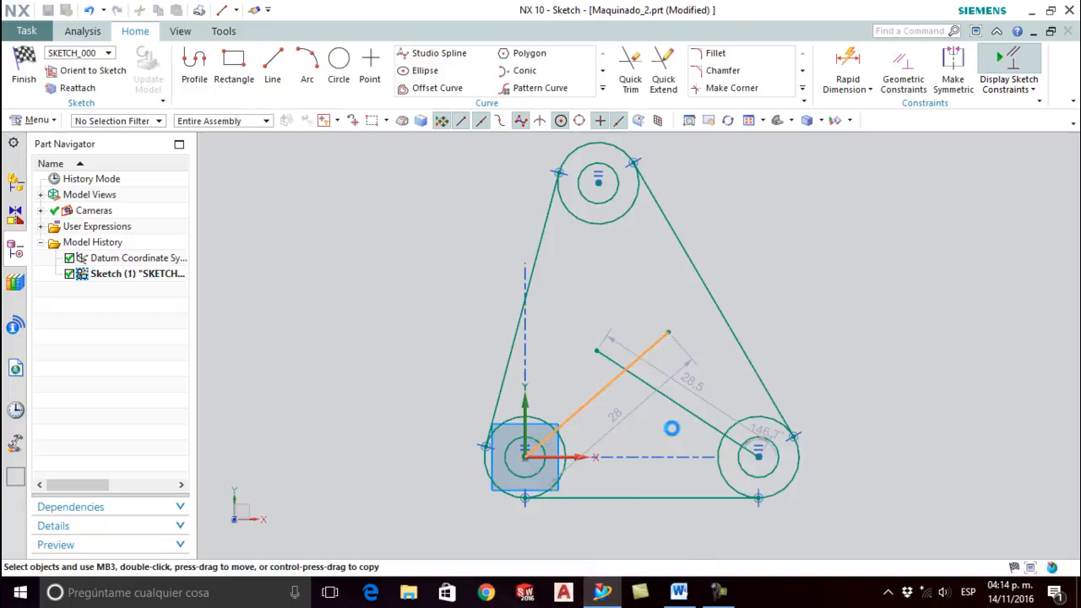
click(676, 402)
click(700, 407)
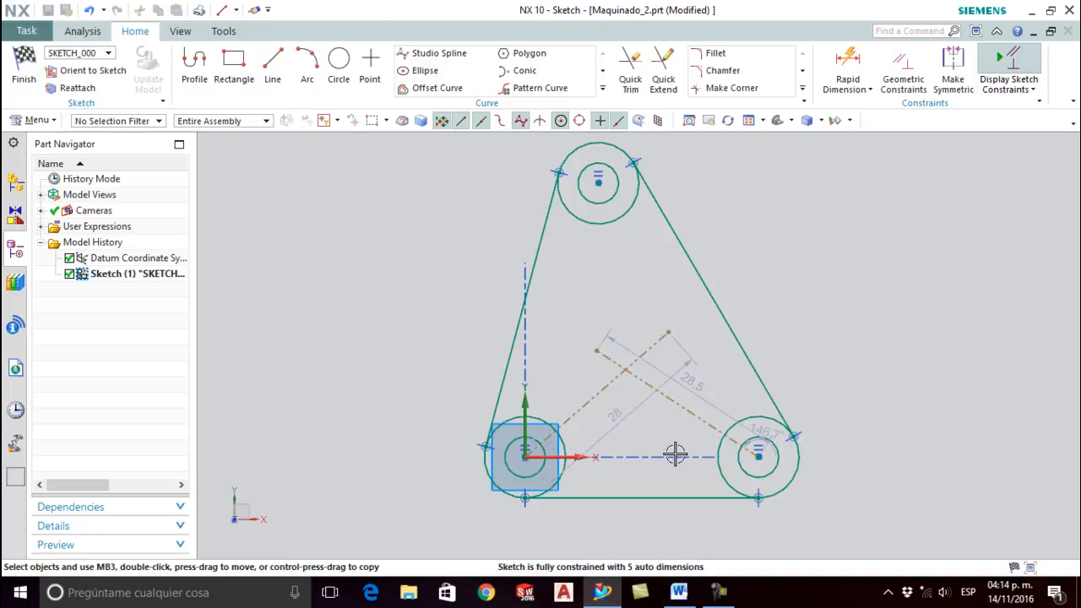
Step: Hide the 28 mm and 28.5 mm length dimensions and the 146.7° angular dimension of the crossing reference lines
scroll(659, 452, up, 3)
right_click(594, 391)
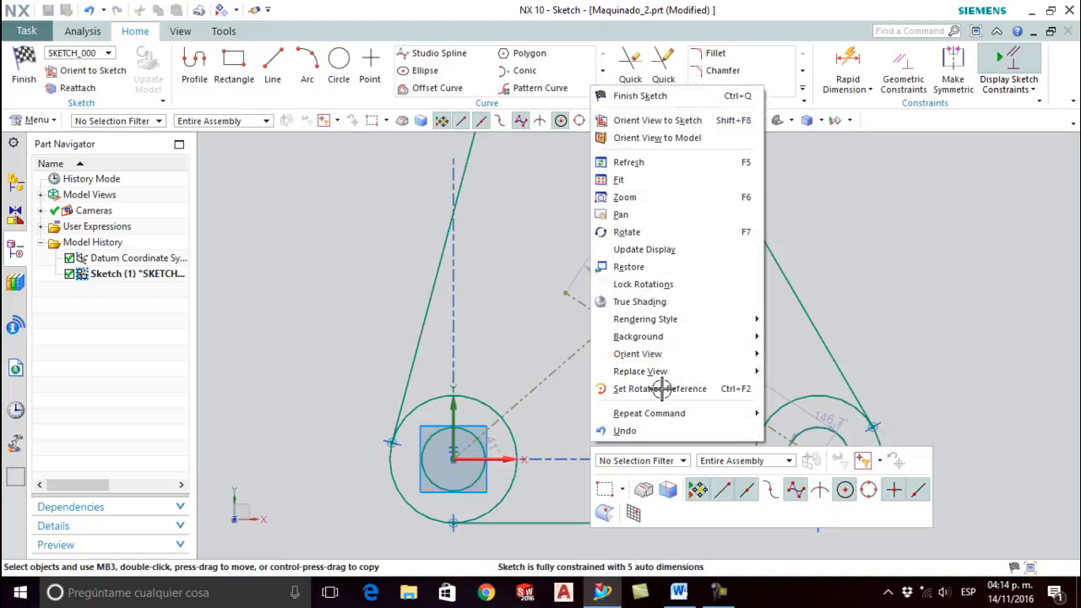
click(625, 412)
click(667, 358)
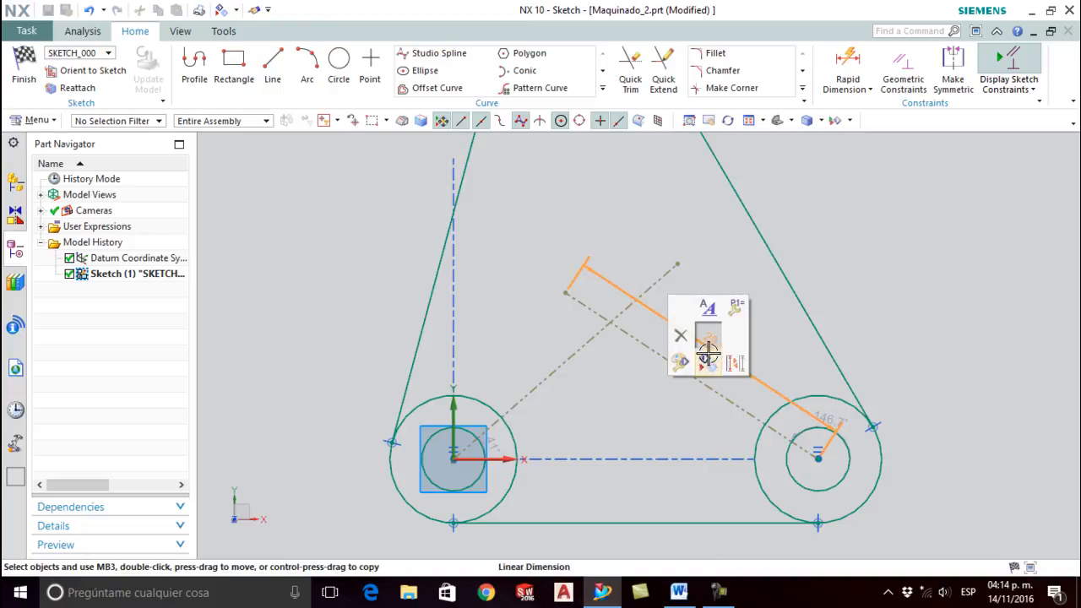
click(832, 435)
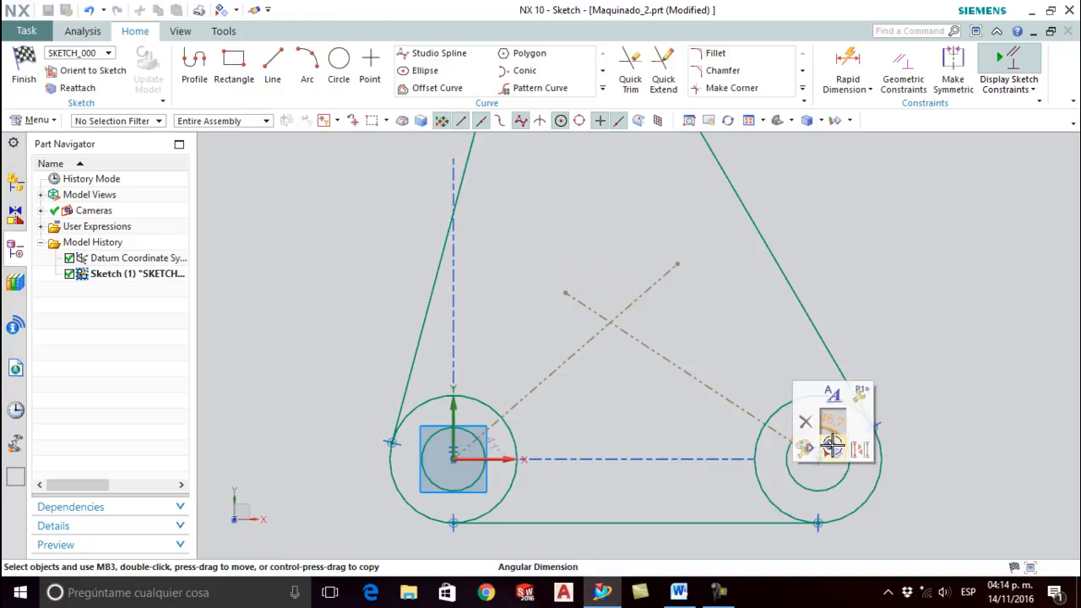
key(Escape)
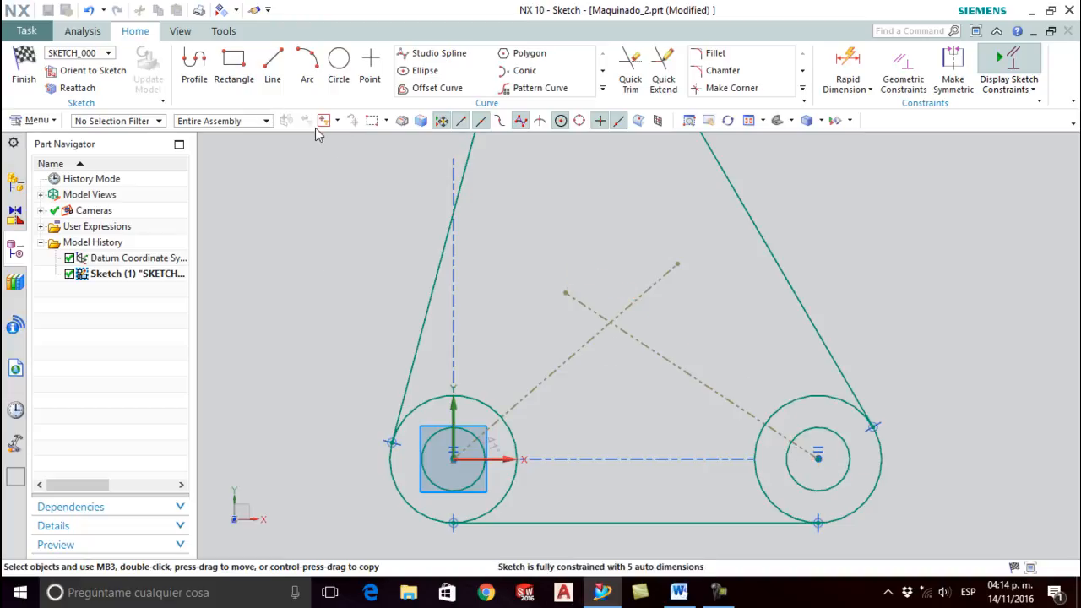
Step: Check the reference drawing, and dimension the angle between the X axis and the inner reference line from the origin as 39°
key(alt+Tab)
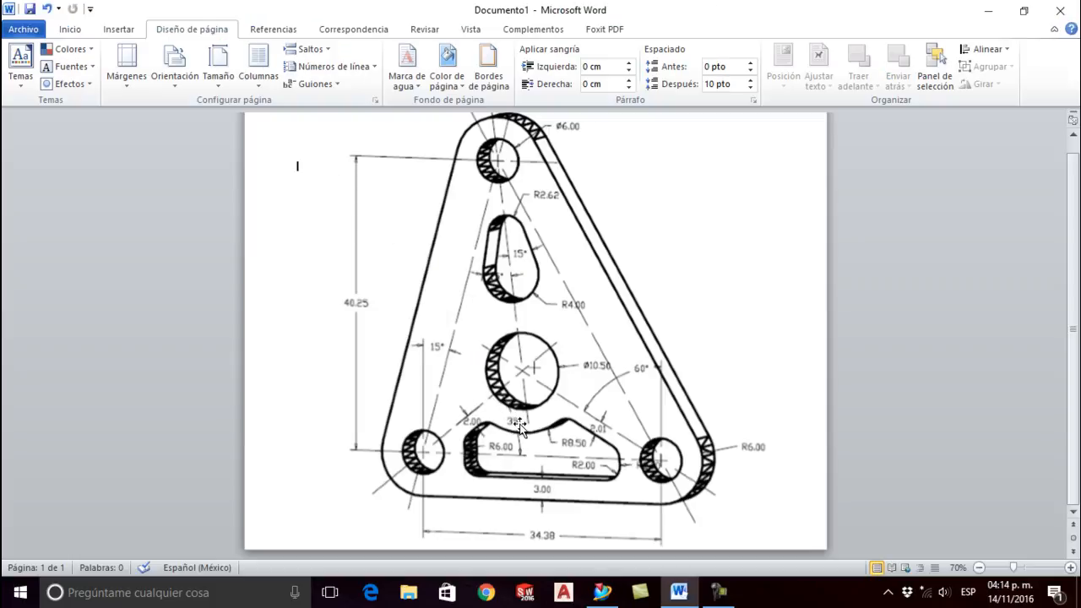
key(alt+Tab)
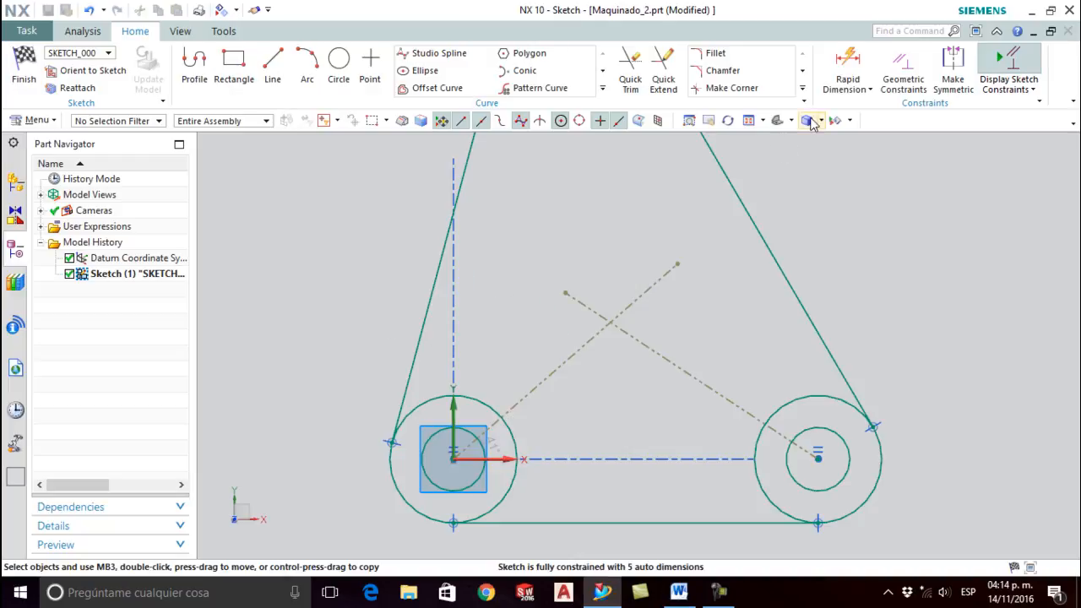
click(847, 63)
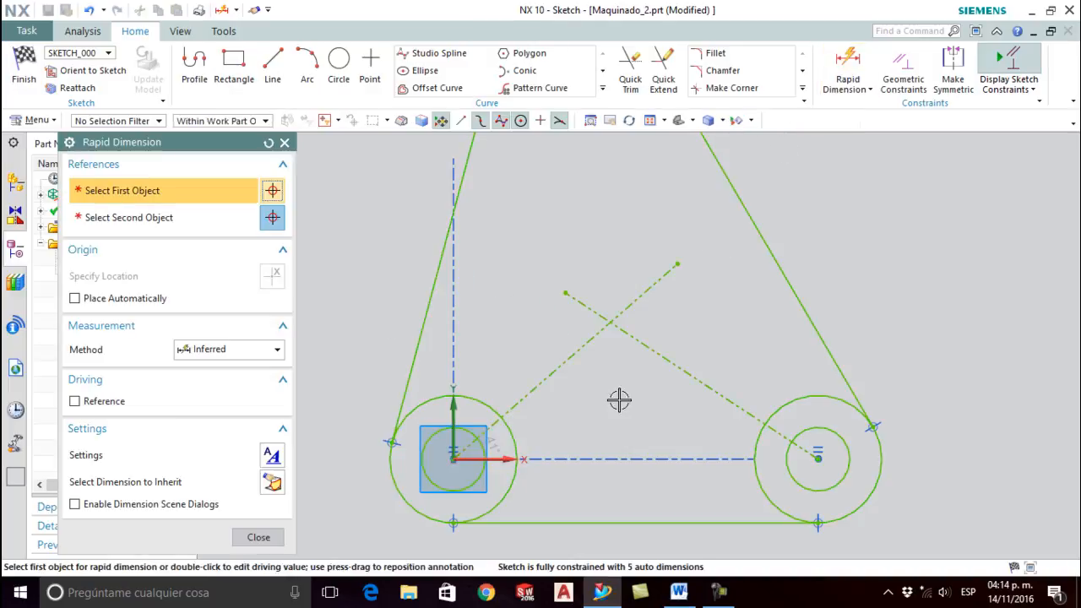
click(507, 459)
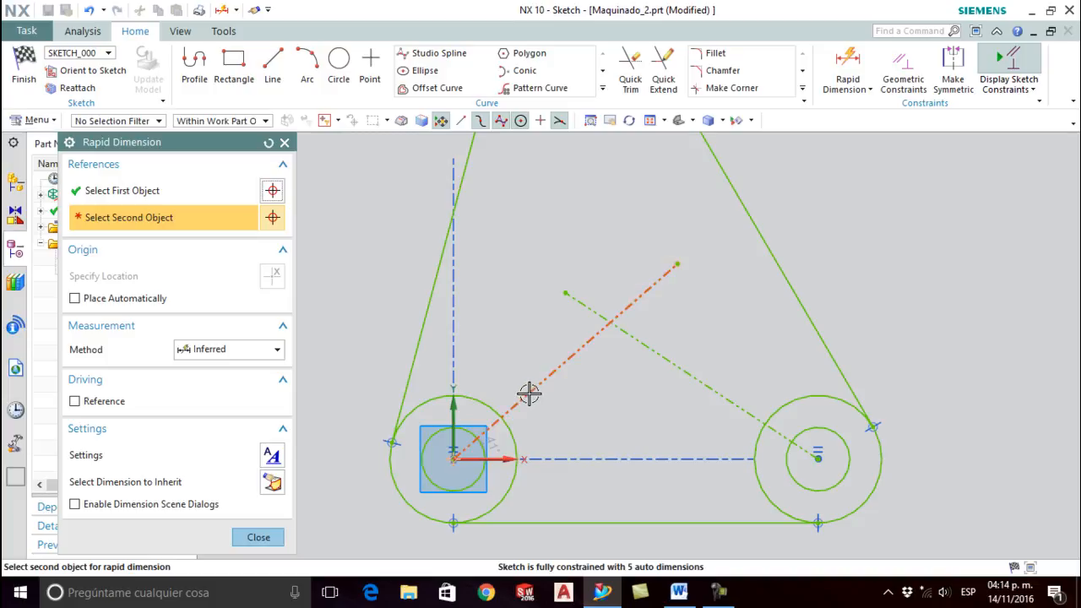
click(528, 391)
click(586, 410)
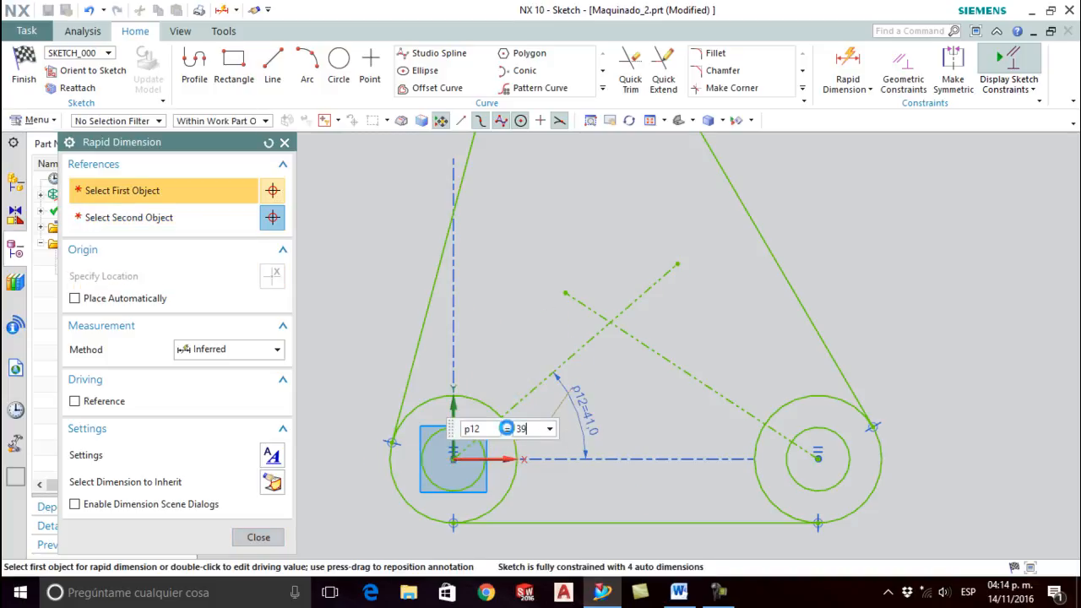
key(Return)
key(Escape)
Step: Consult the reference drawing, draw a vertical line about 21 mm long up from the lower-right circle pair's centre, and convert it to a reference line
key(alt+Tab)
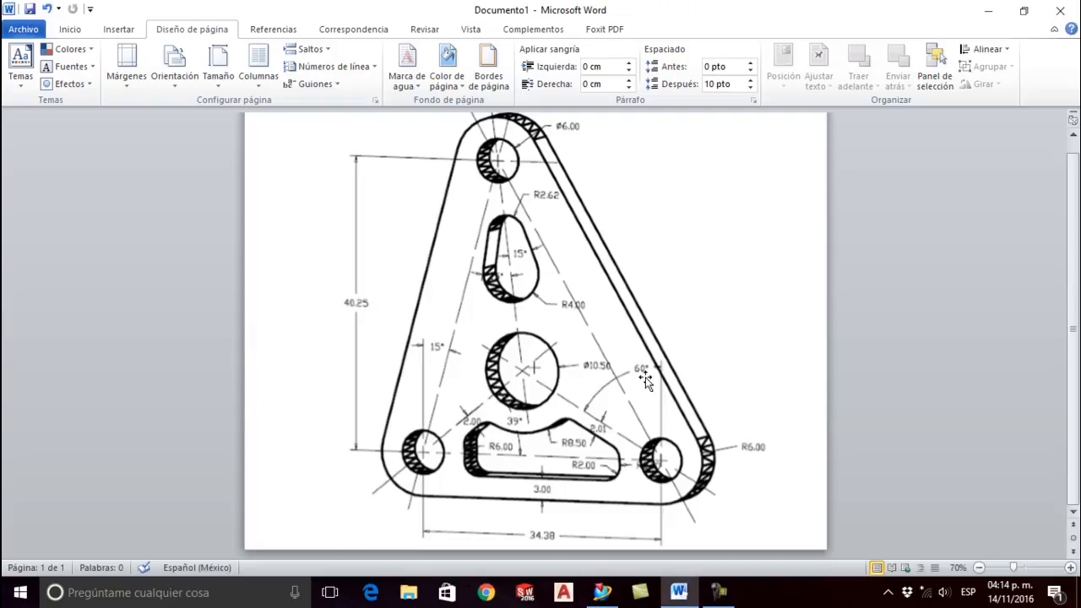
key(alt+Tab)
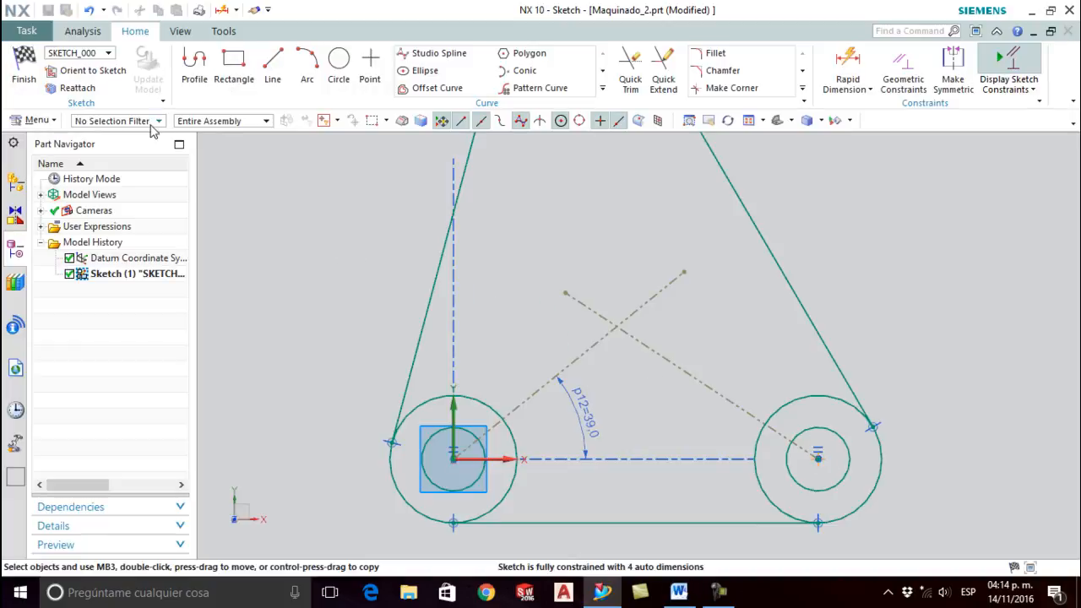
click(273, 68)
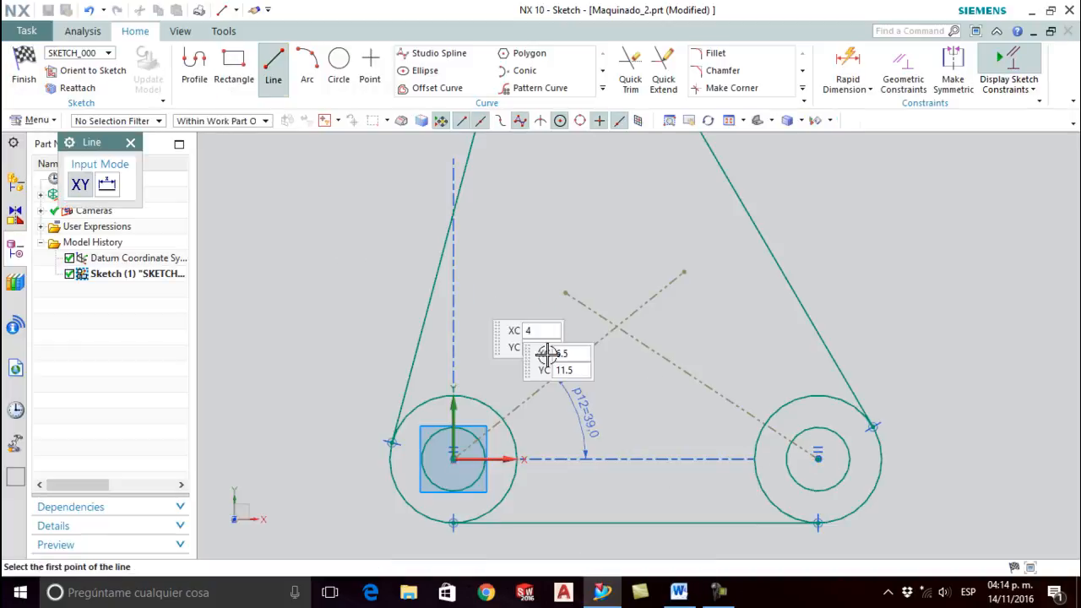
click(817, 458)
click(819, 237)
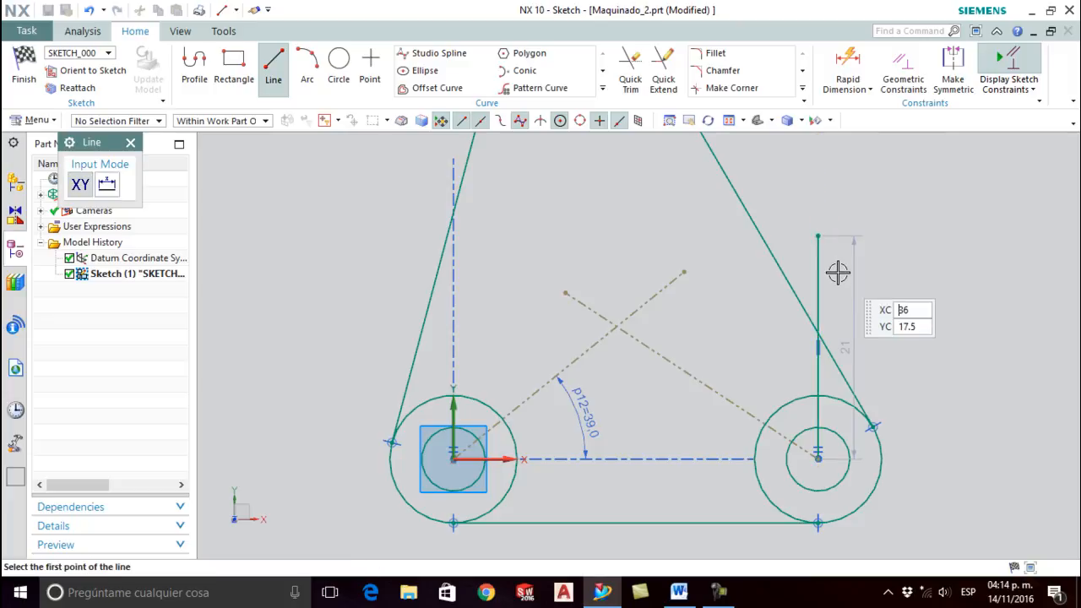
key(Escape)
click(819, 281)
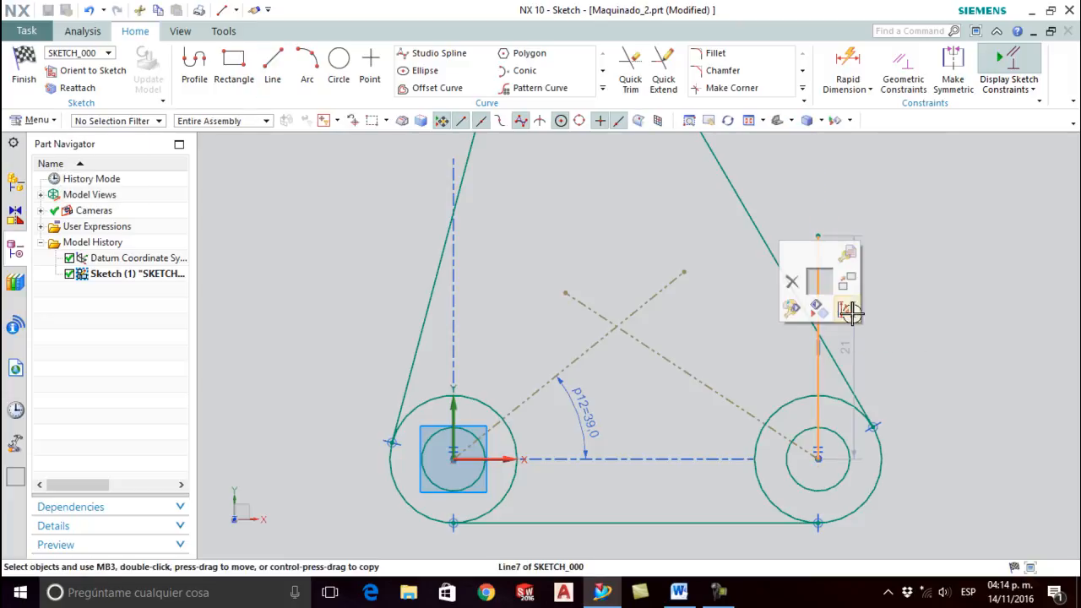
click(816, 307)
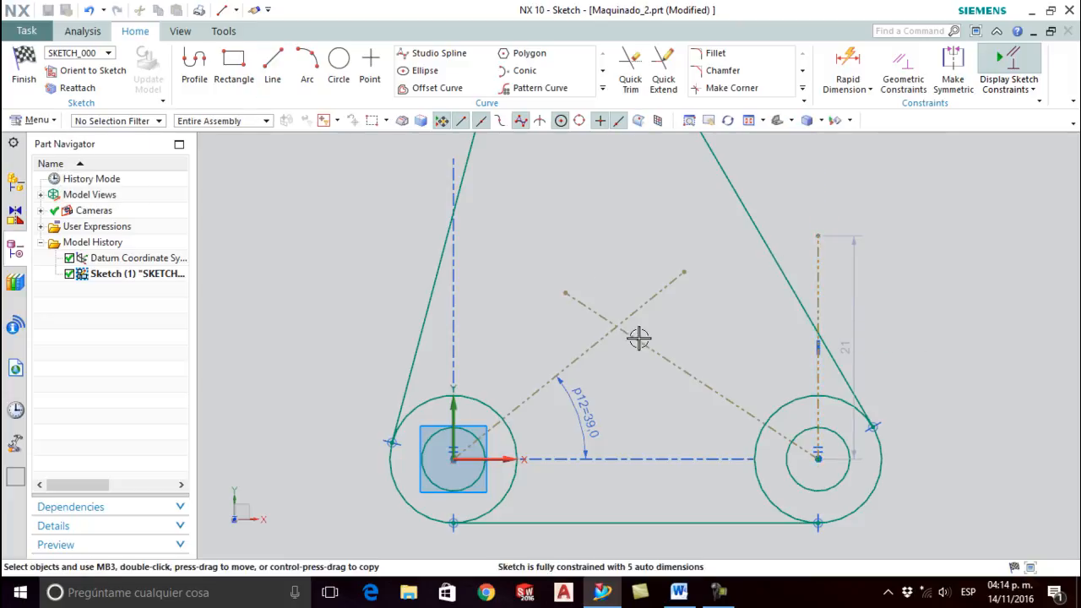
Step: Dimension the angle between the vertical reference line and the inner reference line from the lower-right circle pair's centre as 60°
click(845, 63)
click(818, 271)
click(683, 373)
click(737, 332)
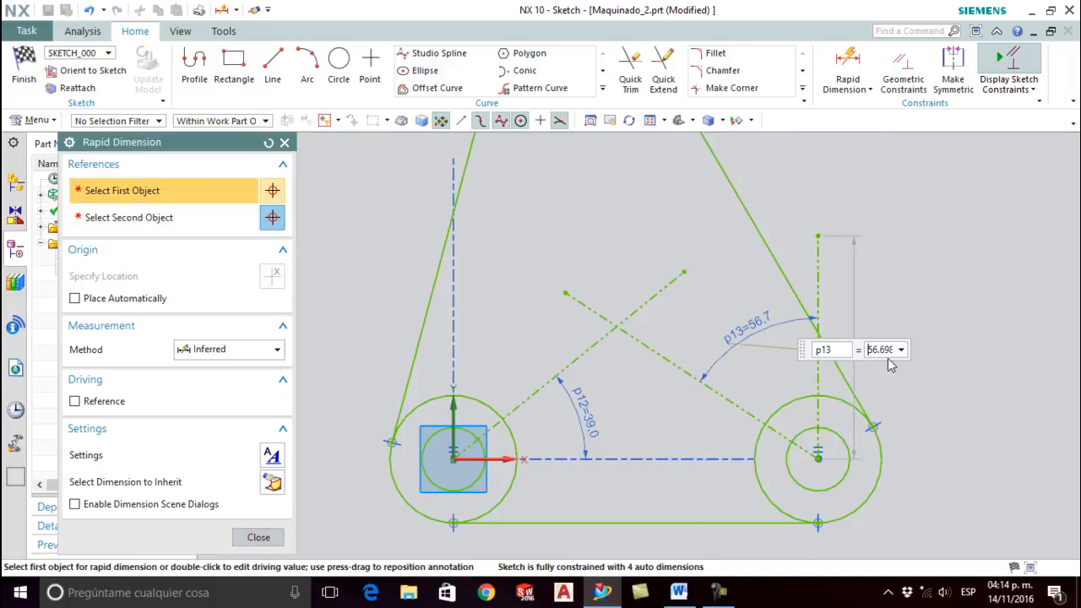
drag(869, 352, 932, 350)
text(60)
key(Return)
key(Escape)
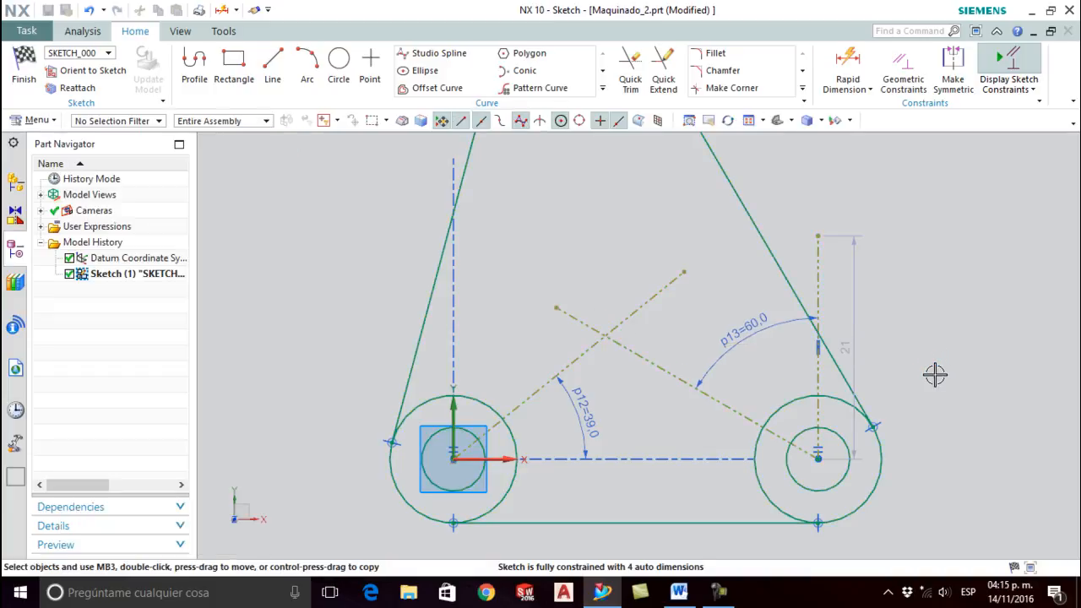
Step: Hide the vertical reference line's 21 mm length dimension and the 60° and 39° angular dimensions
right_click(853, 379)
click(723, 311)
right_drag(745, 330, 743, 357)
right_drag(572, 403, 579, 434)
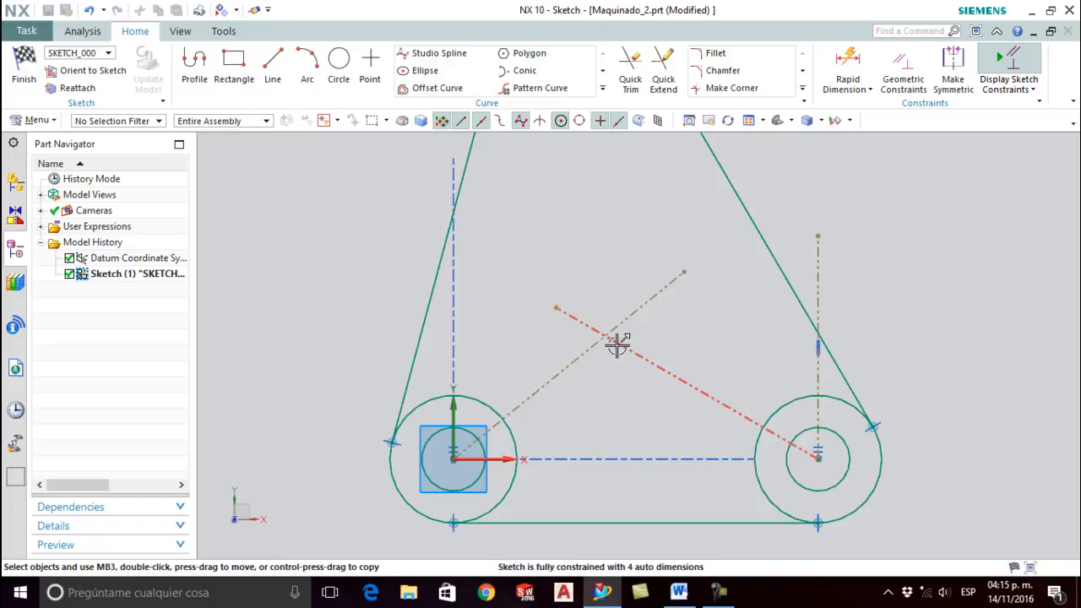
Step: Consult the reference drawing, and draw a circle about 17.5 mm in diameter centred on the intersection of the two angled reference lines
key(alt+Tab)
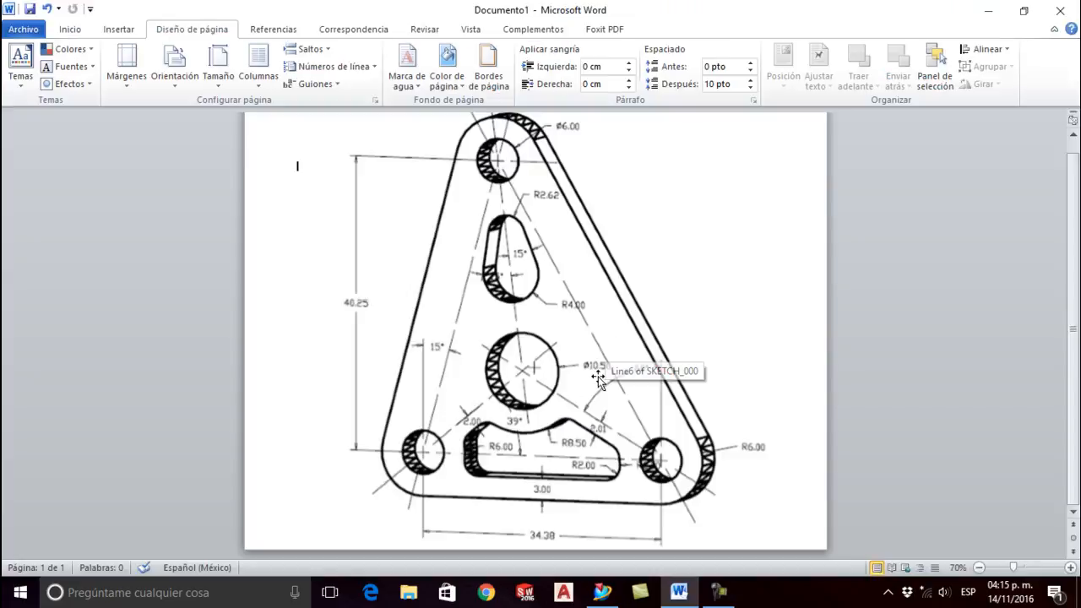
key(alt+Tab)
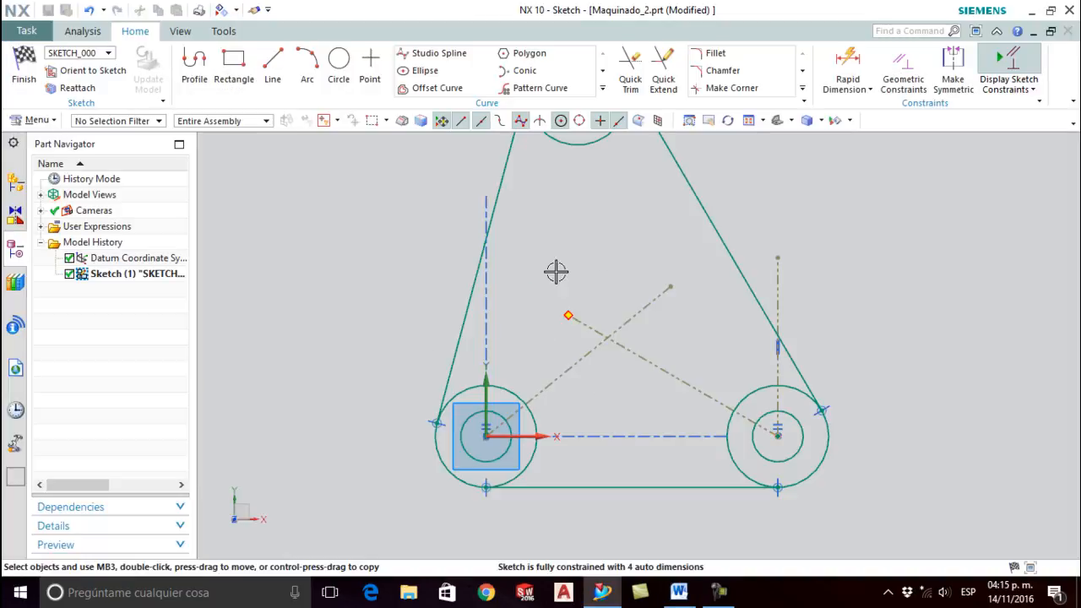
click(331, 70)
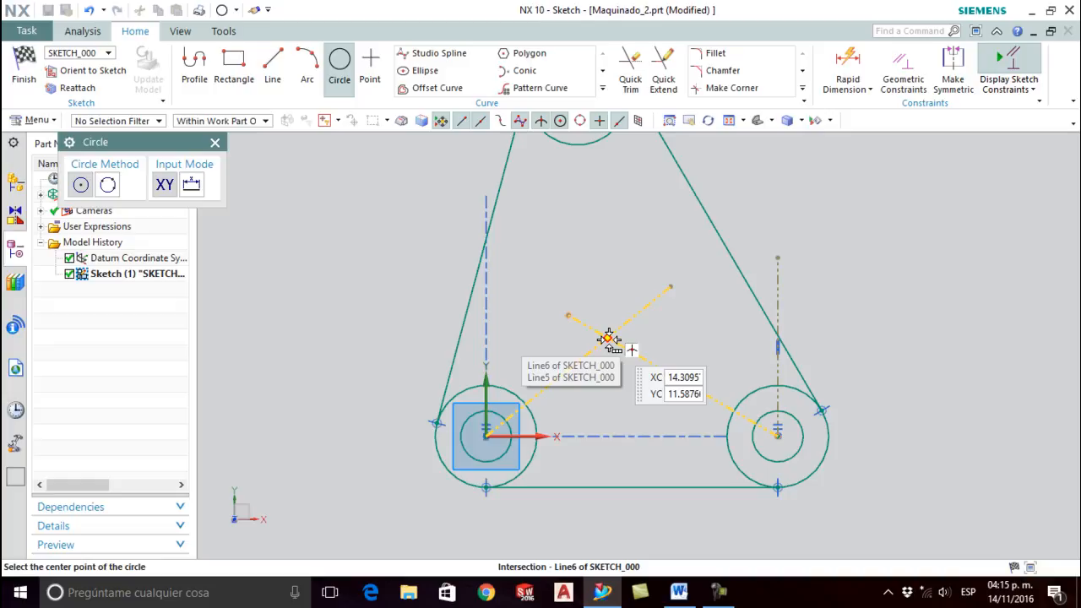
mouse_move(608, 339)
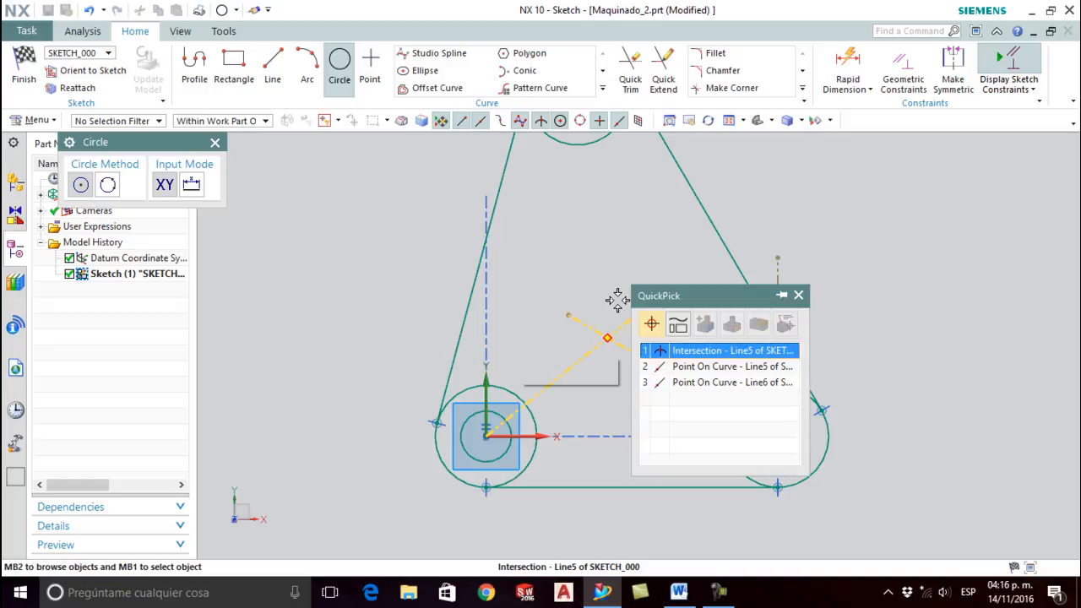
click(665, 360)
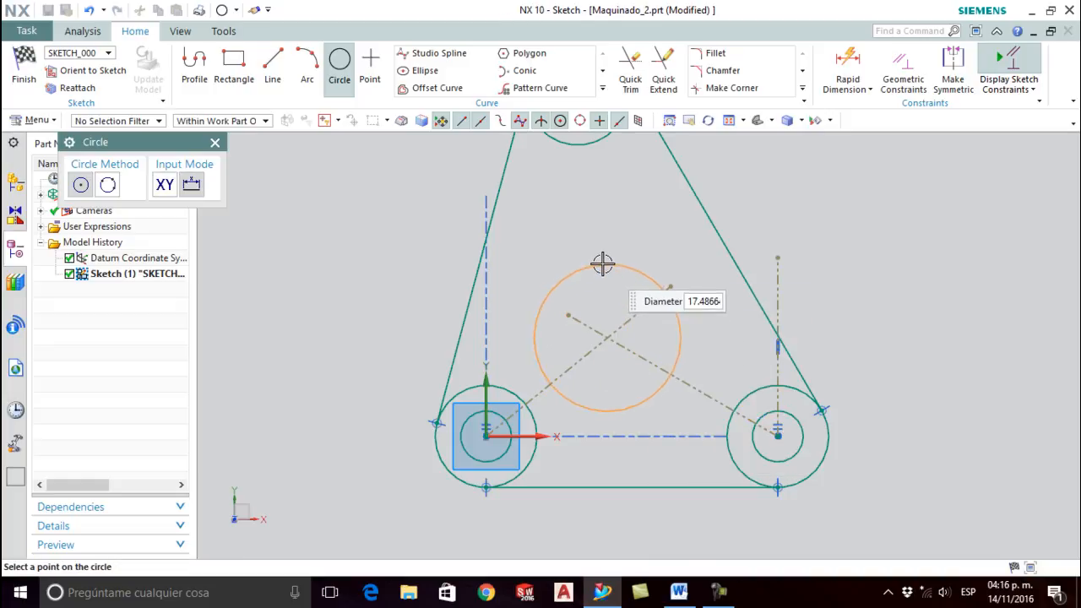
click(603, 265)
click(216, 142)
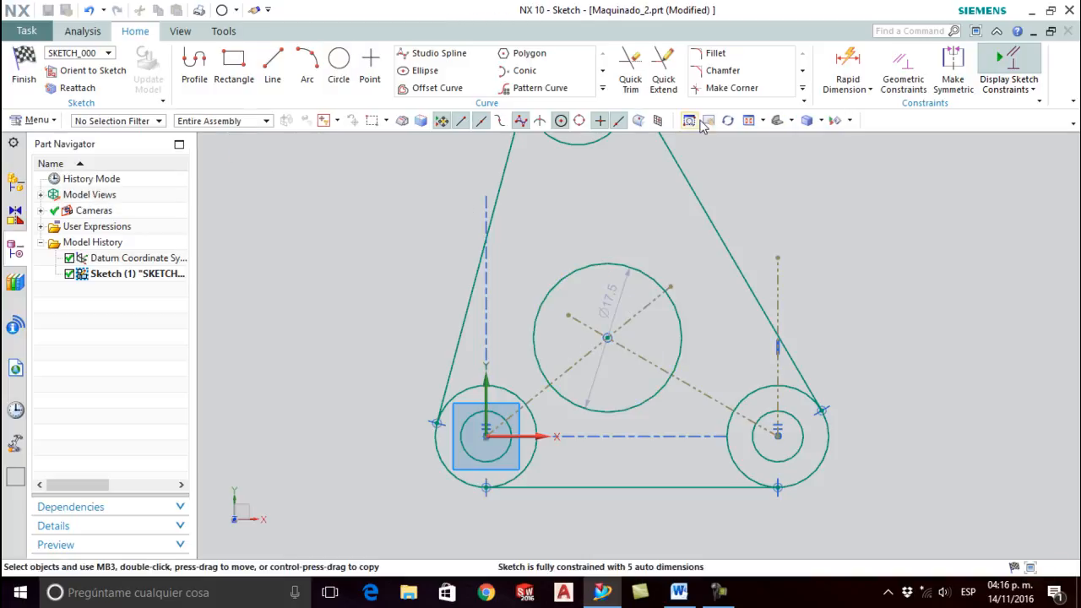
Step: Dimension the central circle's diameter as 10.50 mm and hide that dimension
click(844, 67)
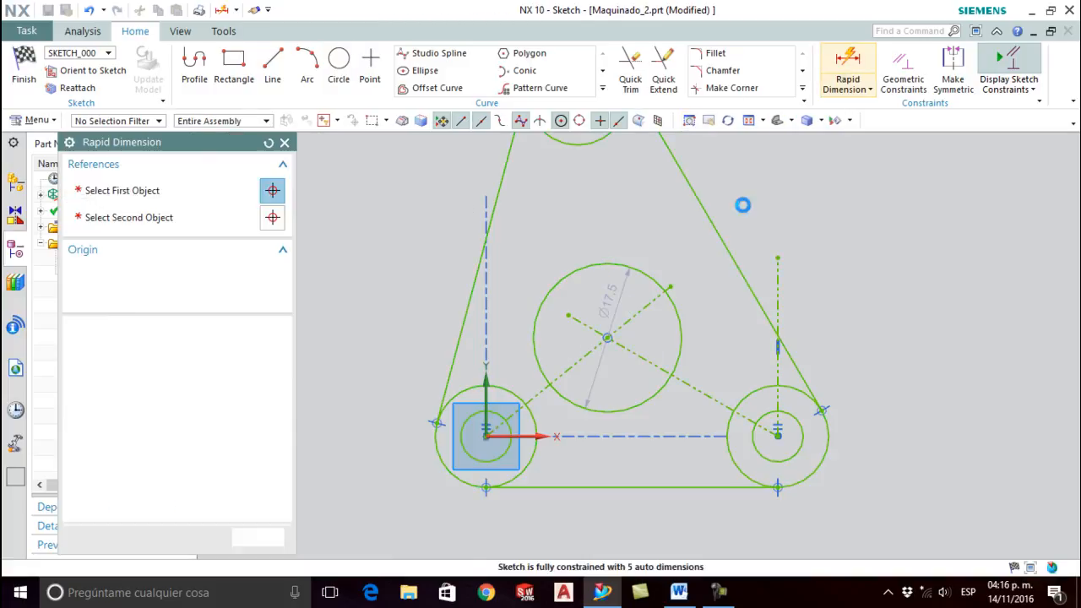
click(610, 302)
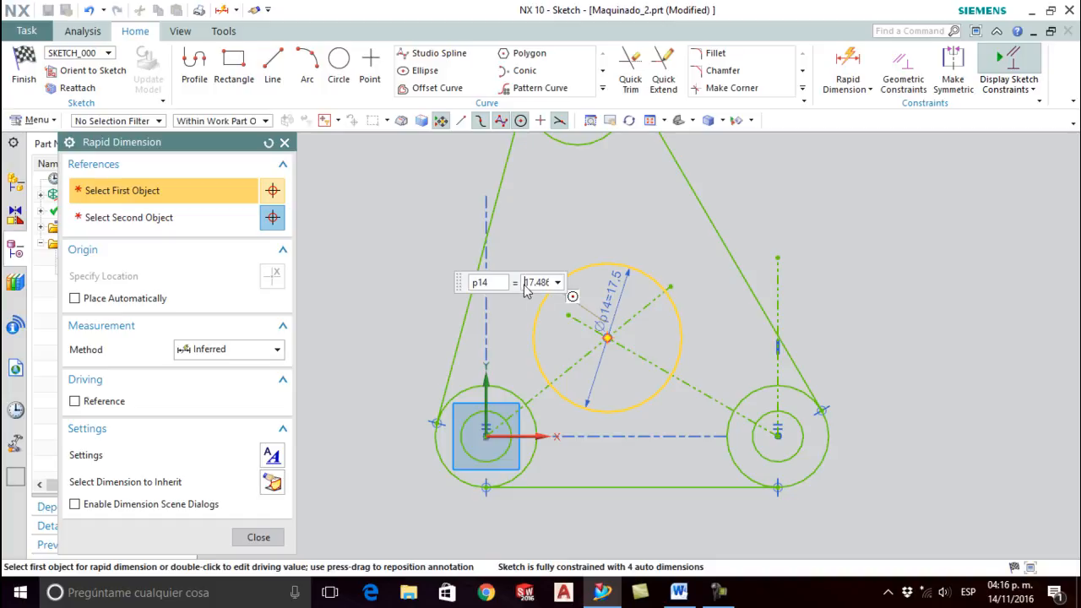
drag(525, 284, 564, 286)
text(10.50)
key(Return)
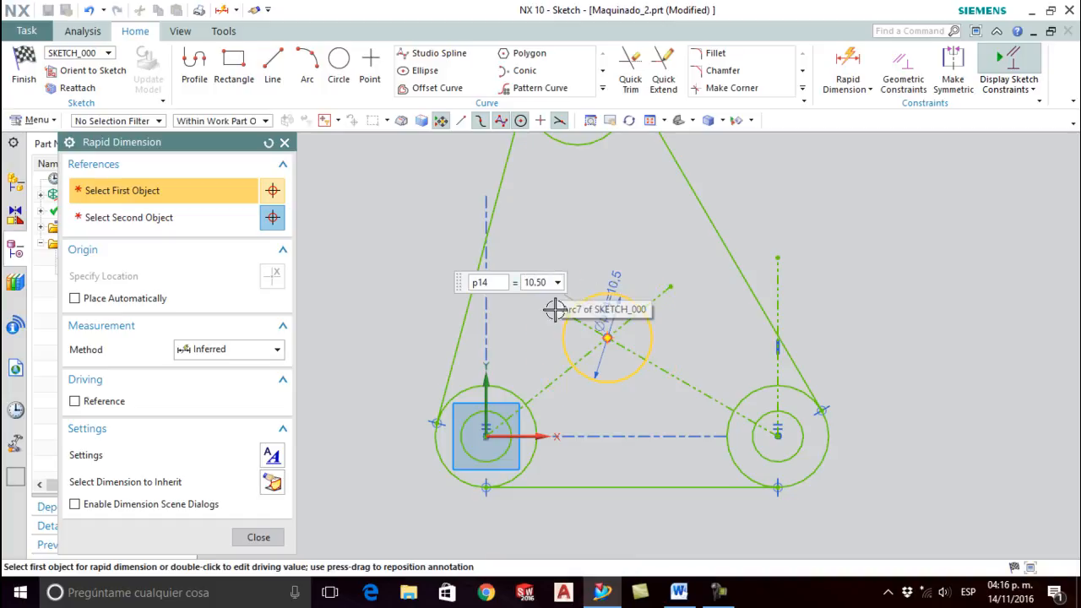
click(269, 538)
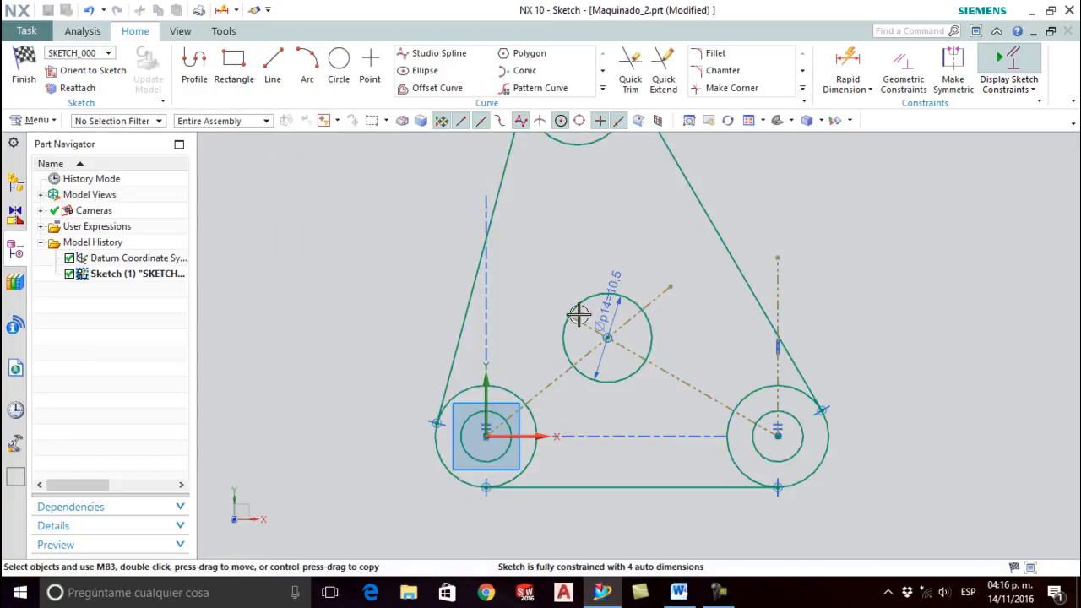
right_drag(613, 276, 611, 301)
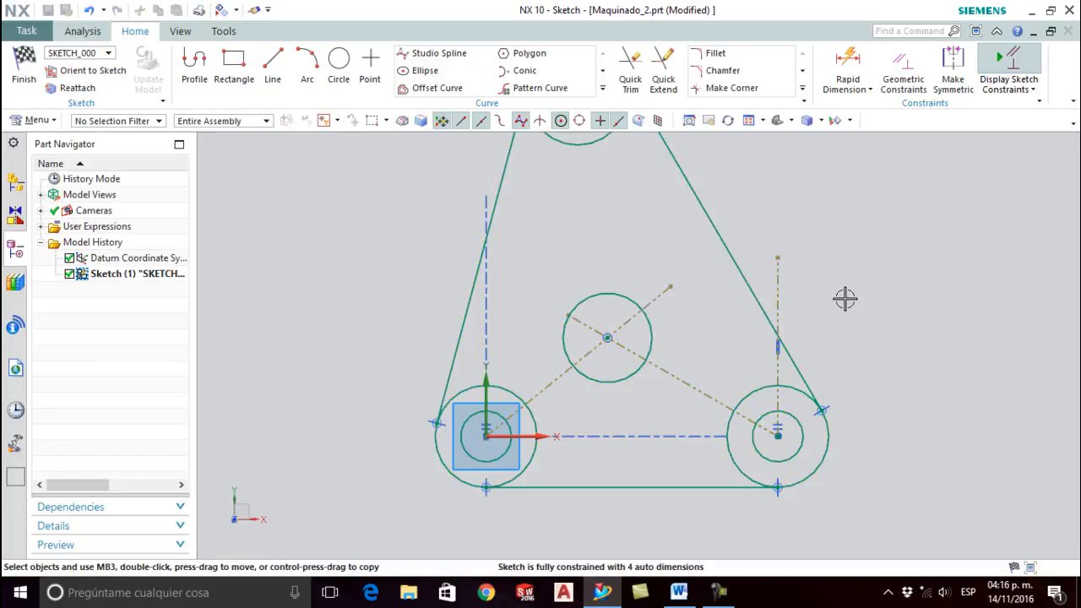
Step: Consult the reference drawing, and draw a second circle about 18.1 mm in diameter concentric with the central circle
key(alt+Tab)
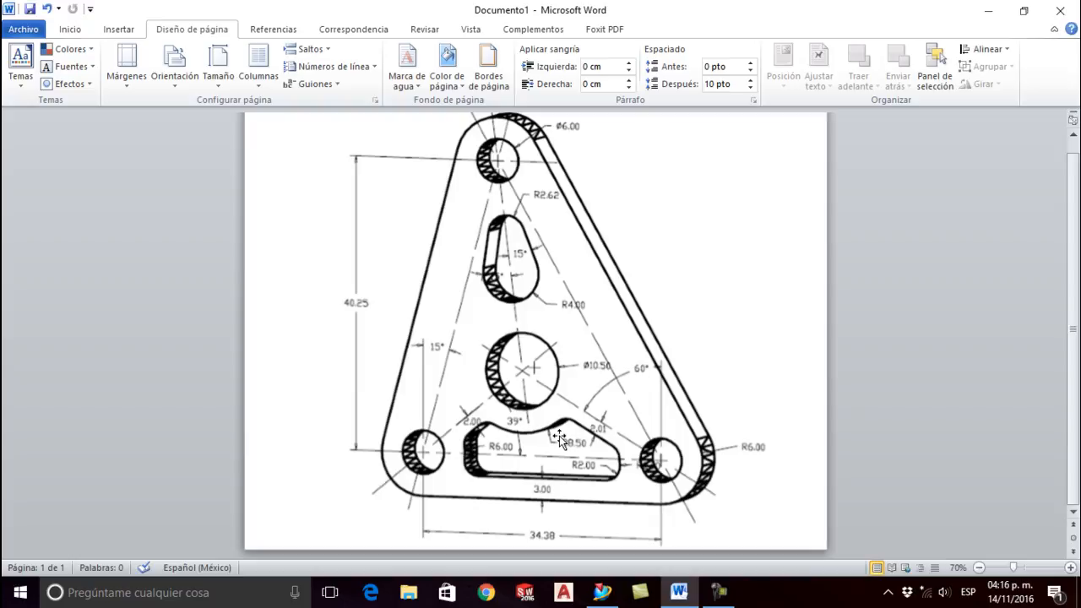
key(alt+Tab)
click(338, 89)
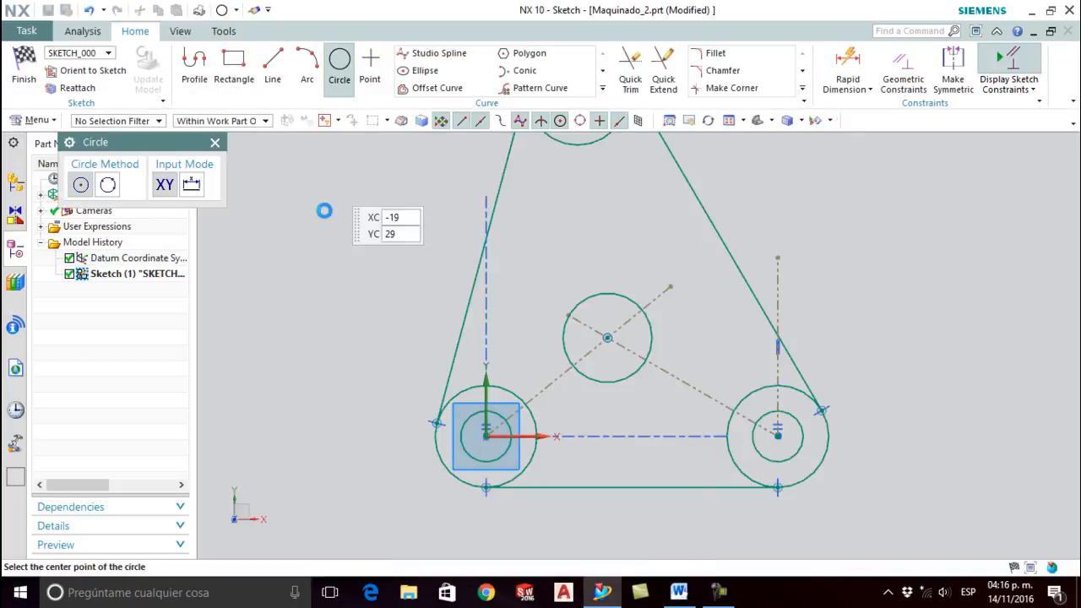
click(606, 337)
click(632, 407)
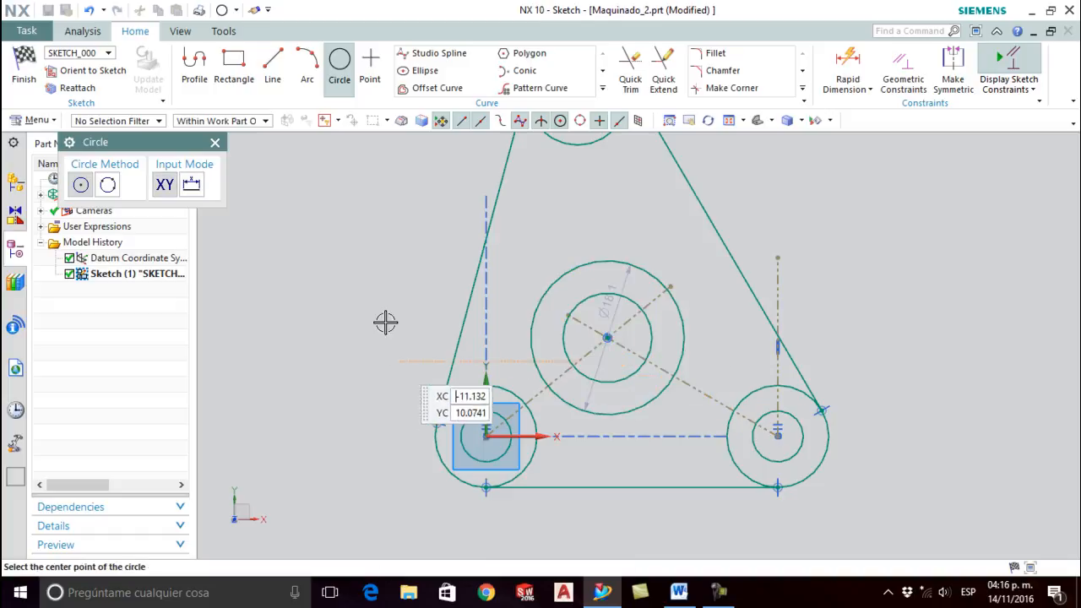
key(Escape)
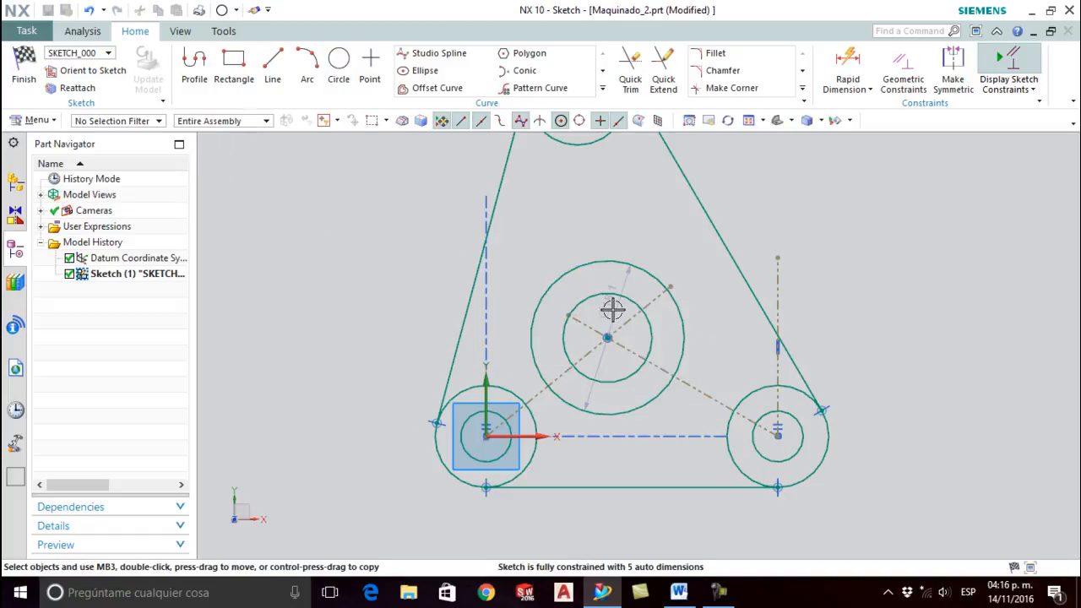
Step: Move the outer central circle's diameter dimension above the circle and set it to 17 mm
double_click(590, 241)
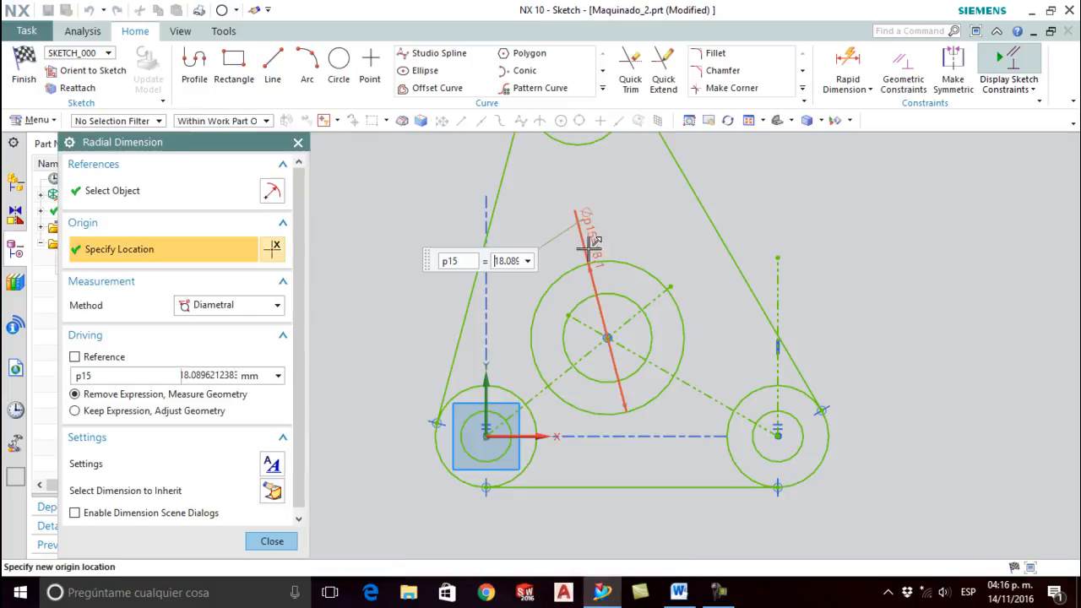
click(499, 264)
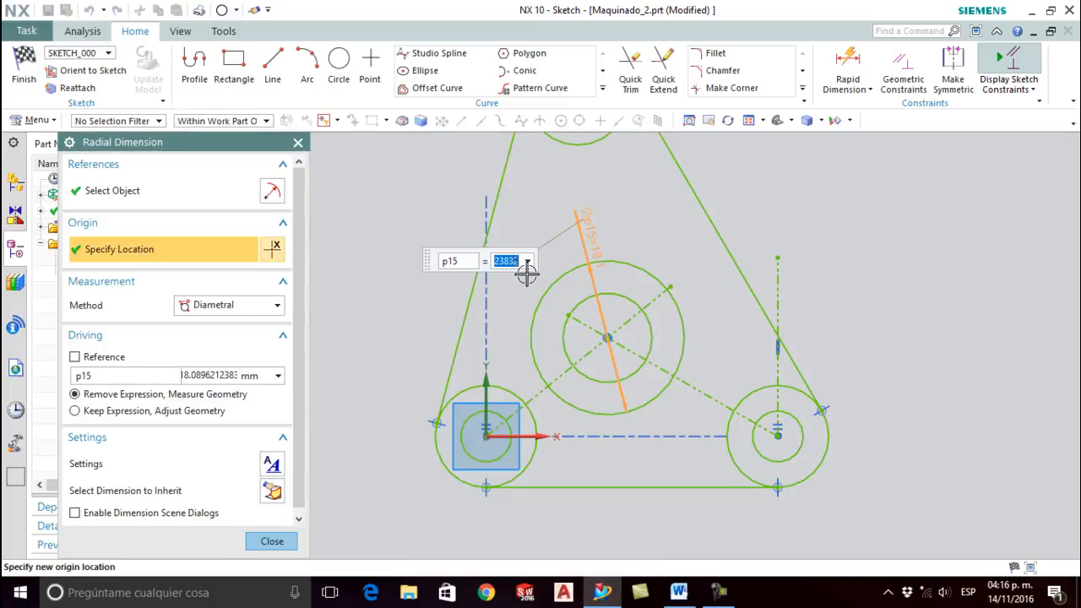
text(17)
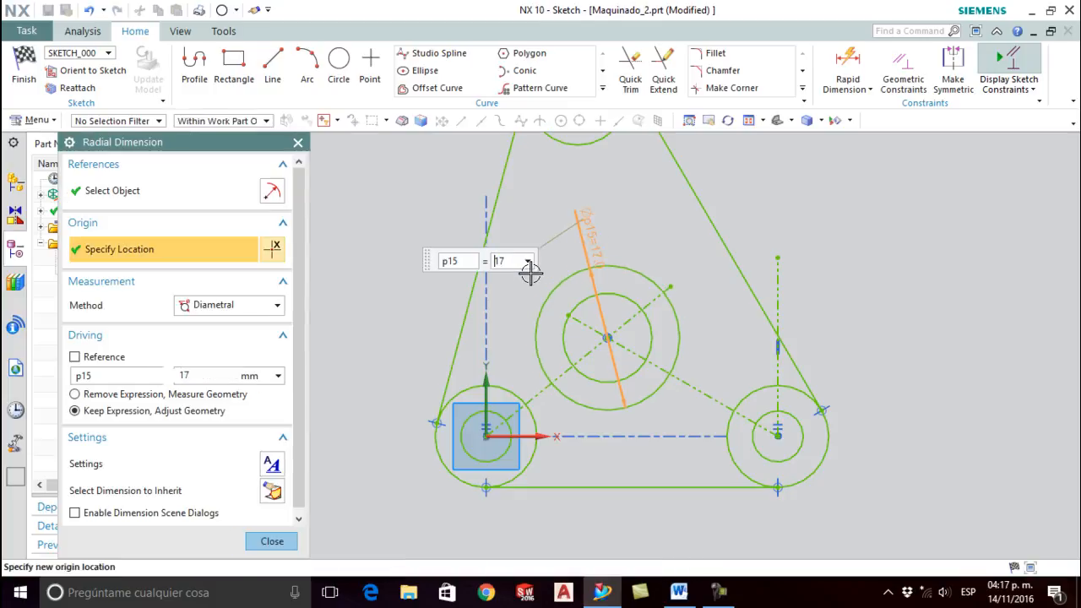
middle_click(530, 272)
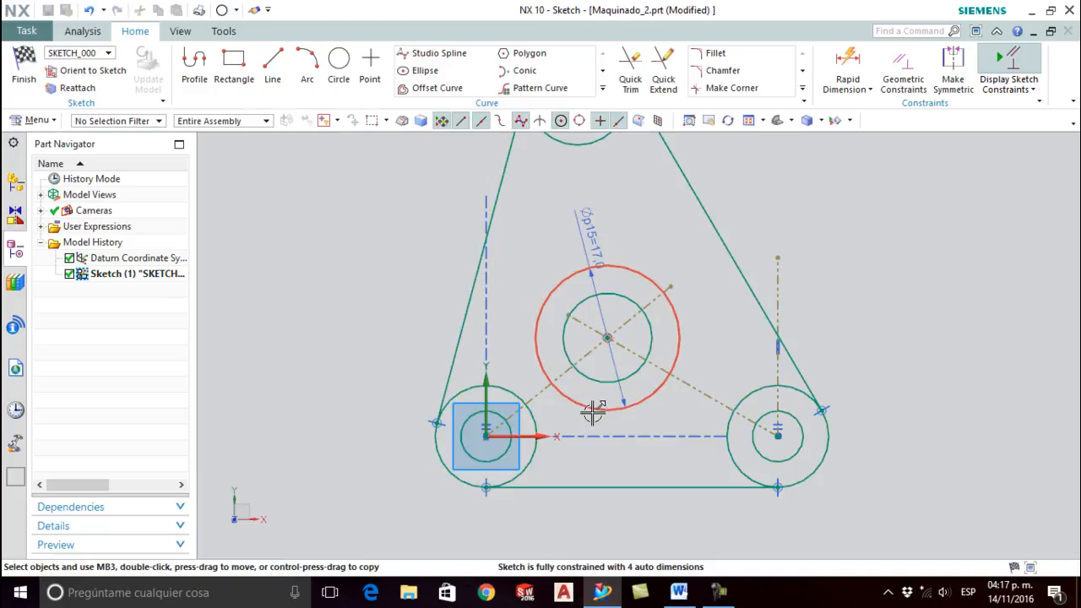
Step: Consult the reference drawing, and offset each angled reference line 2 mm toward the plate's bottom edge, using the Single Curve rule
key(alt+Tab)
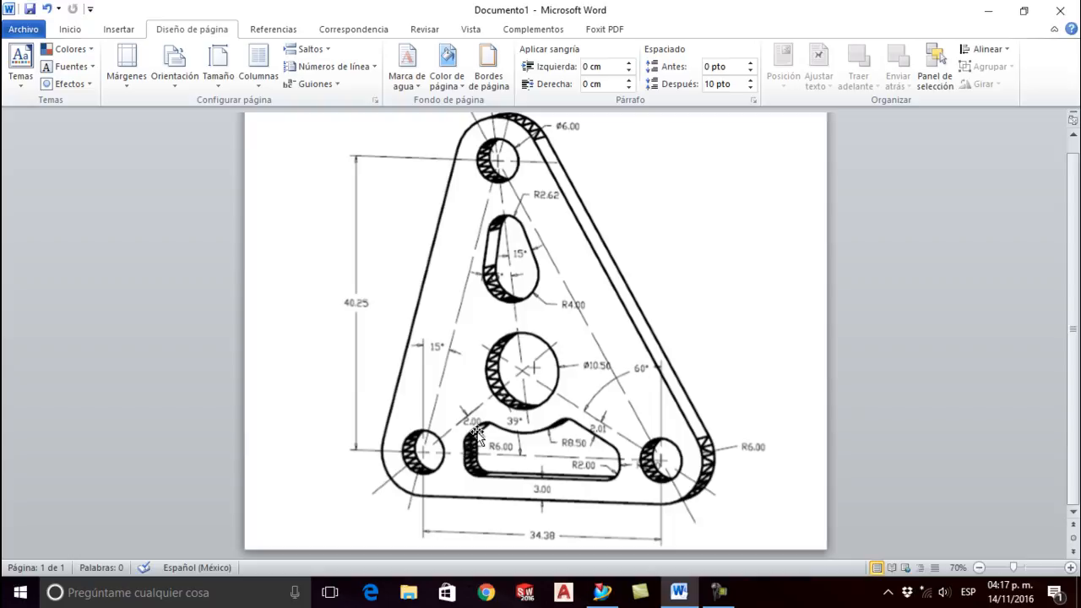
key(alt+Tab)
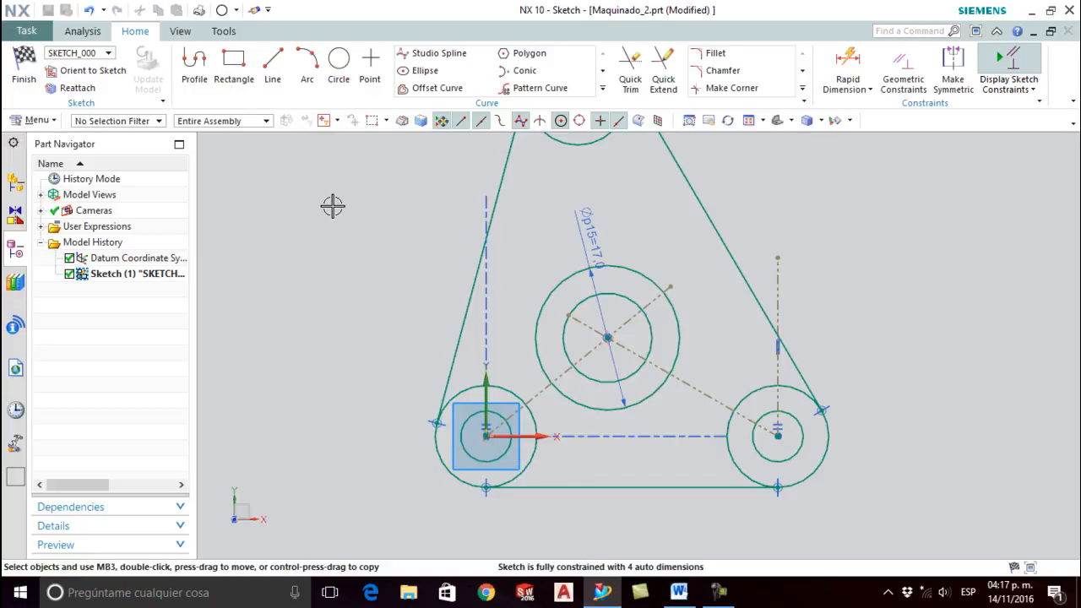
click(432, 88)
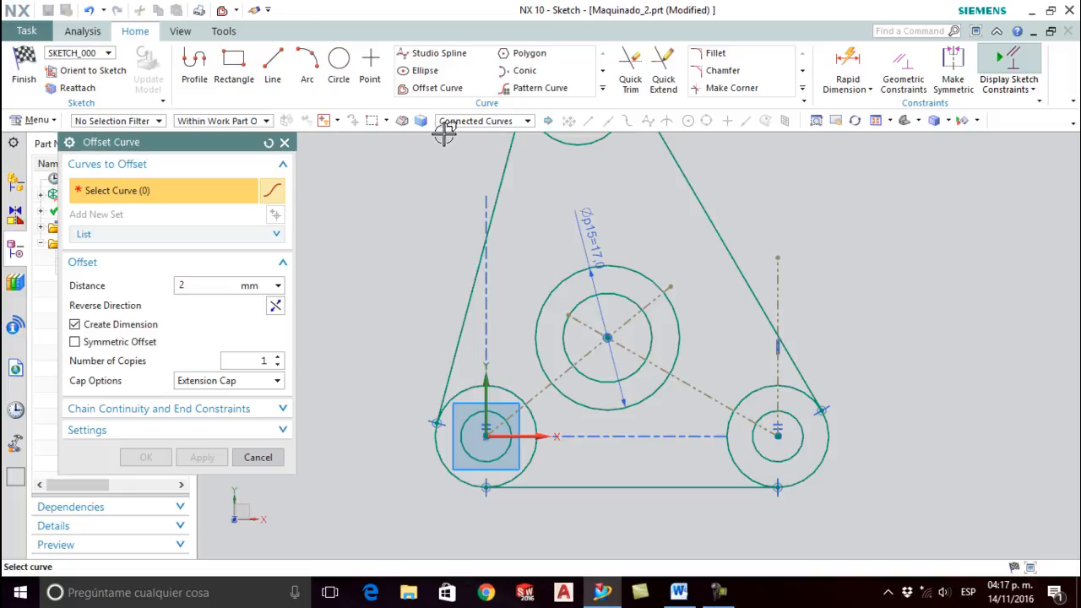
click(528, 121)
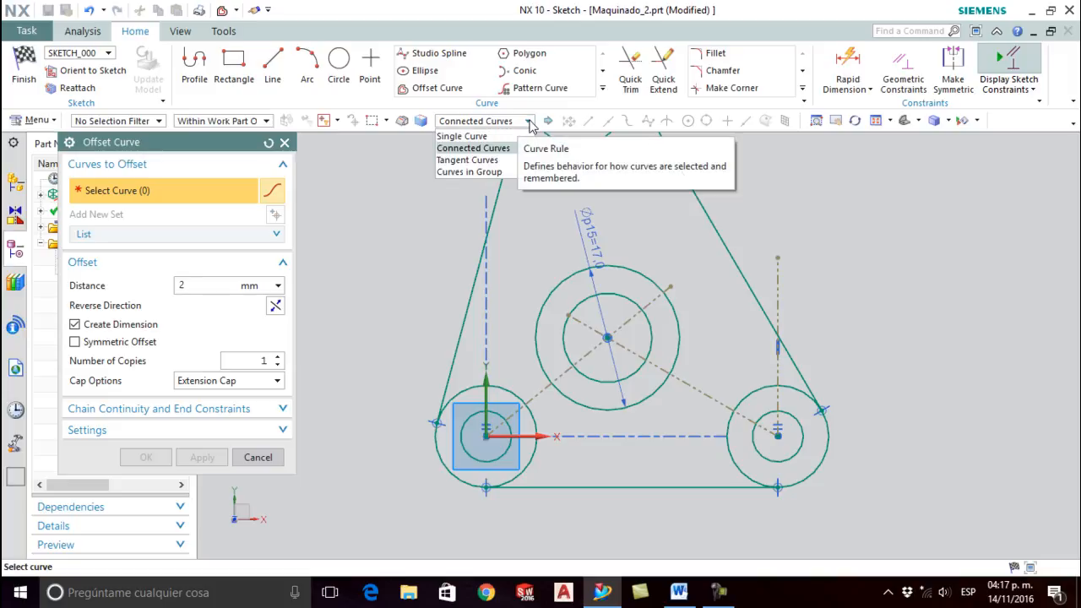
click(463, 136)
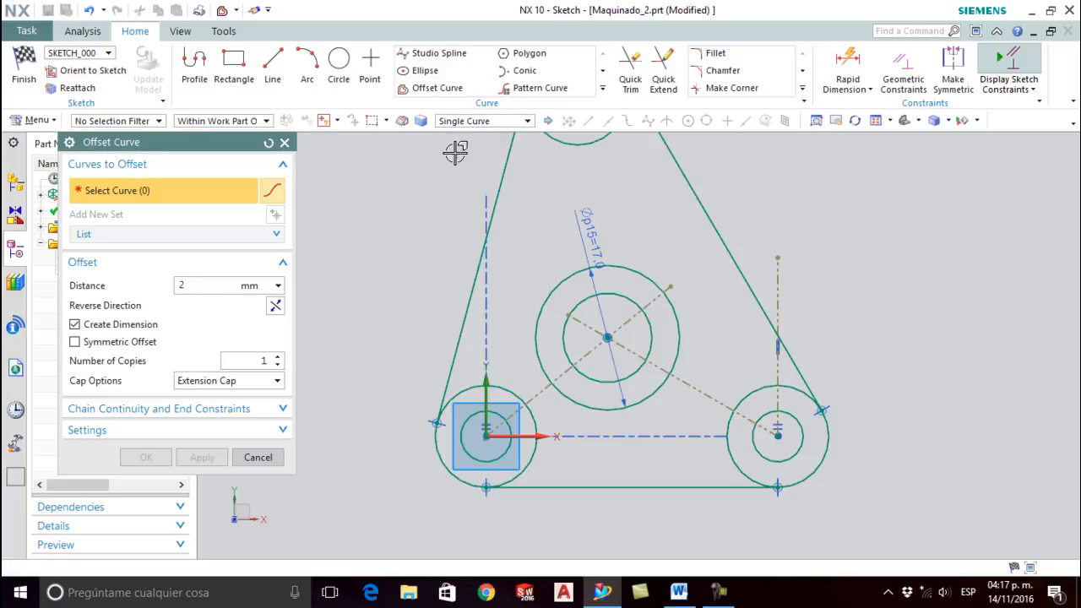
click(692, 384)
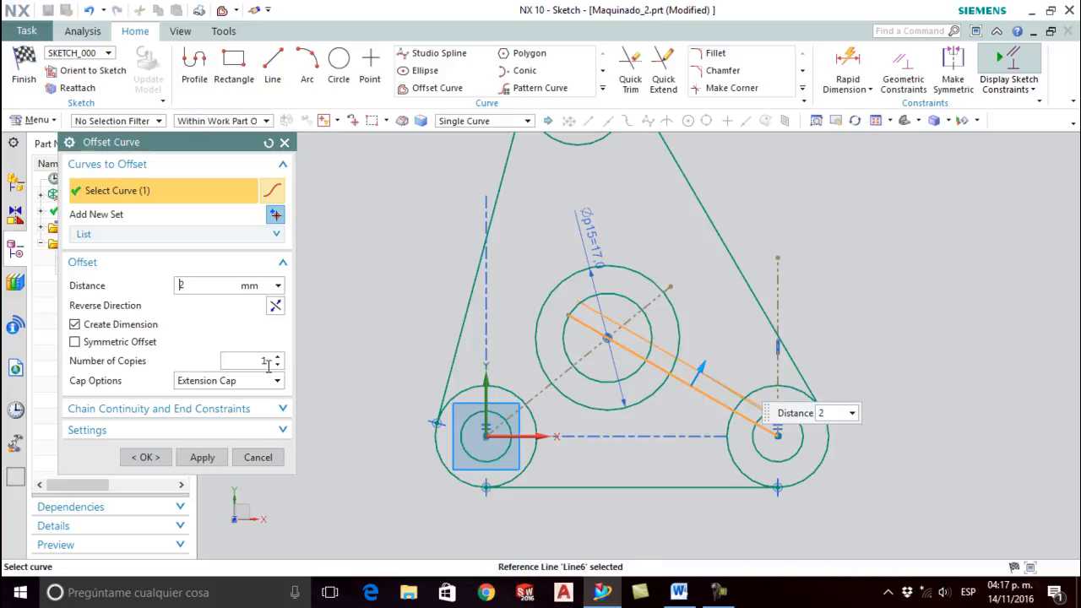
click(276, 305)
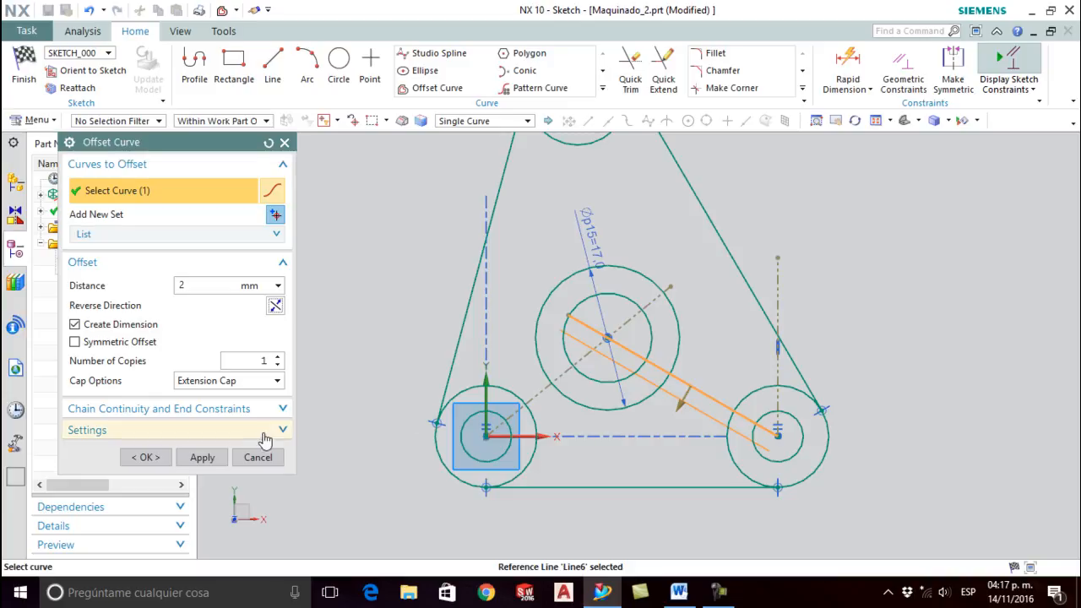
click(195, 458)
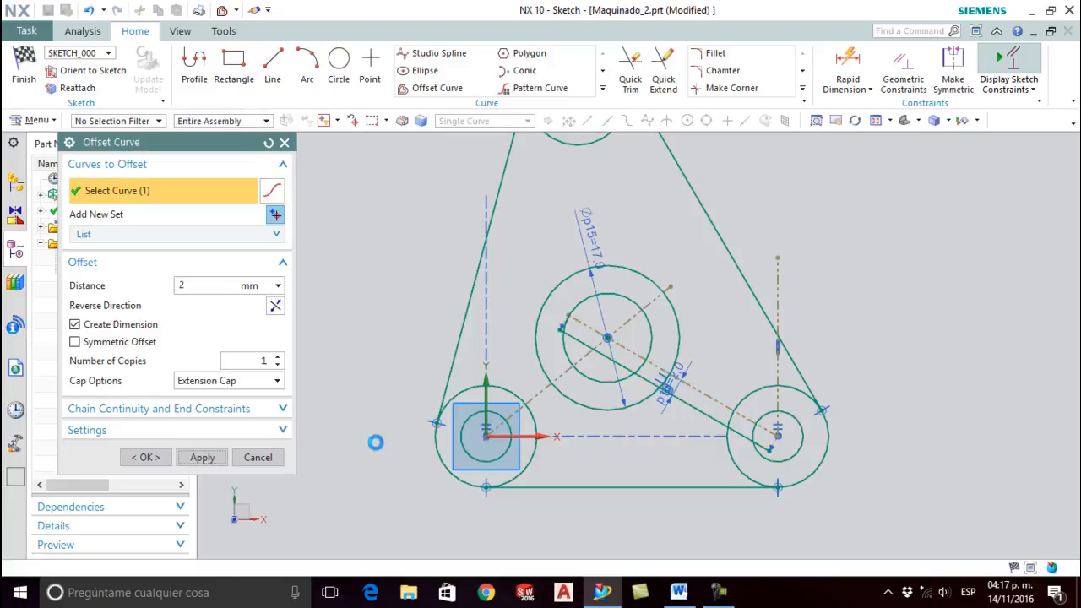
click(535, 398)
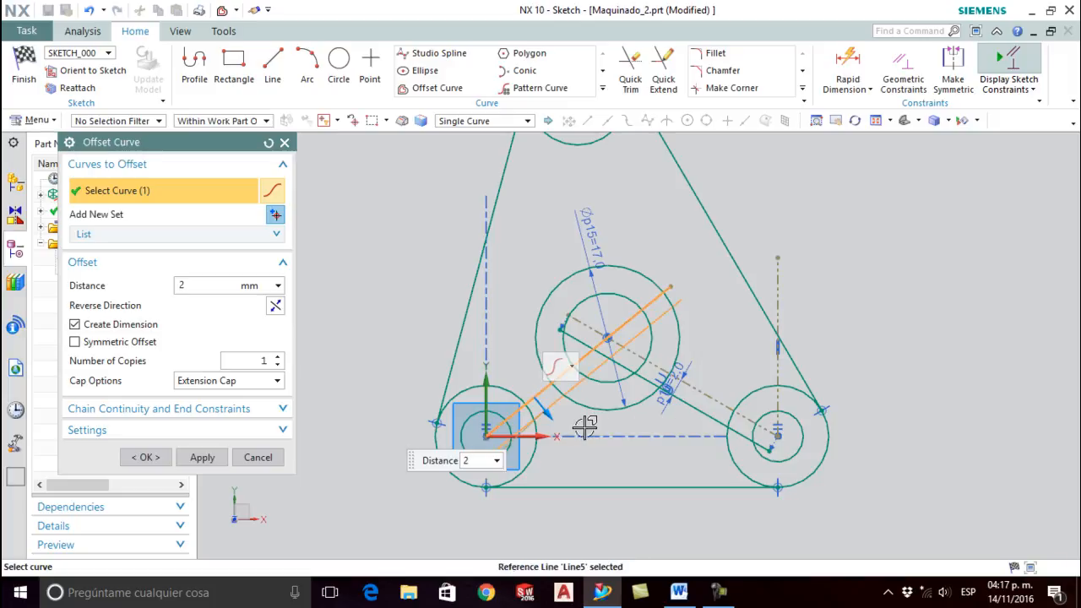
click(201, 459)
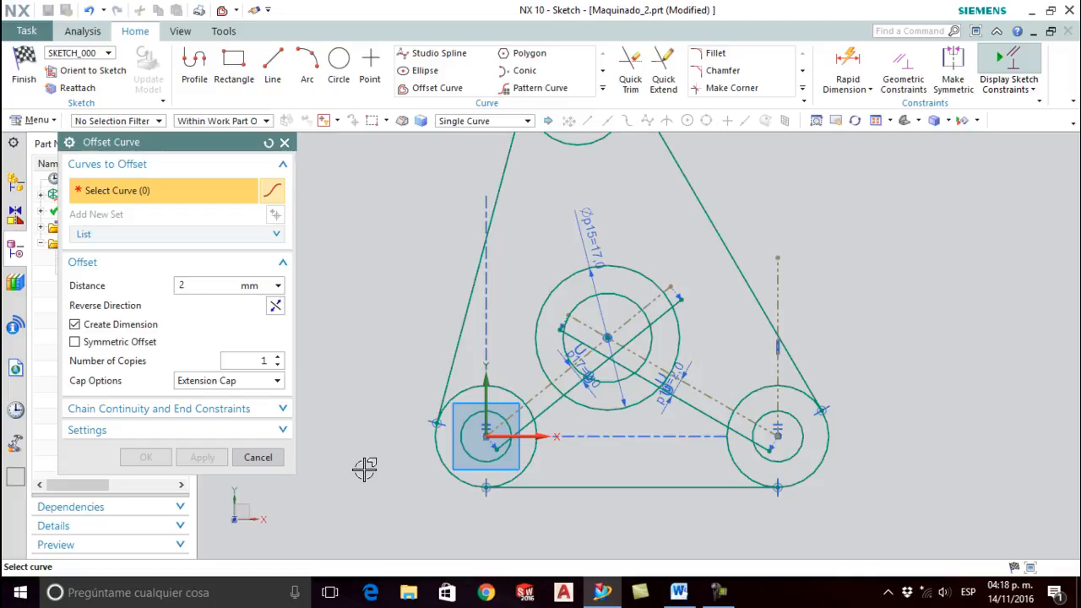
Step: Consult the reference drawing, and offset the plate's bottom edge 3 mm upward, toward the central circle
key(alt+Tab)
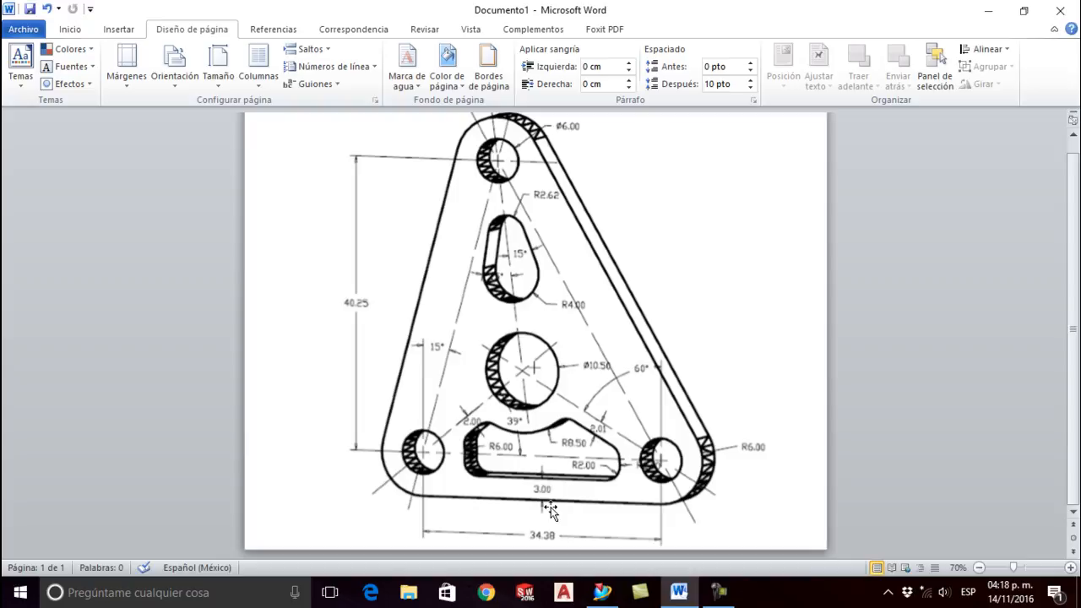
key(alt+Tab)
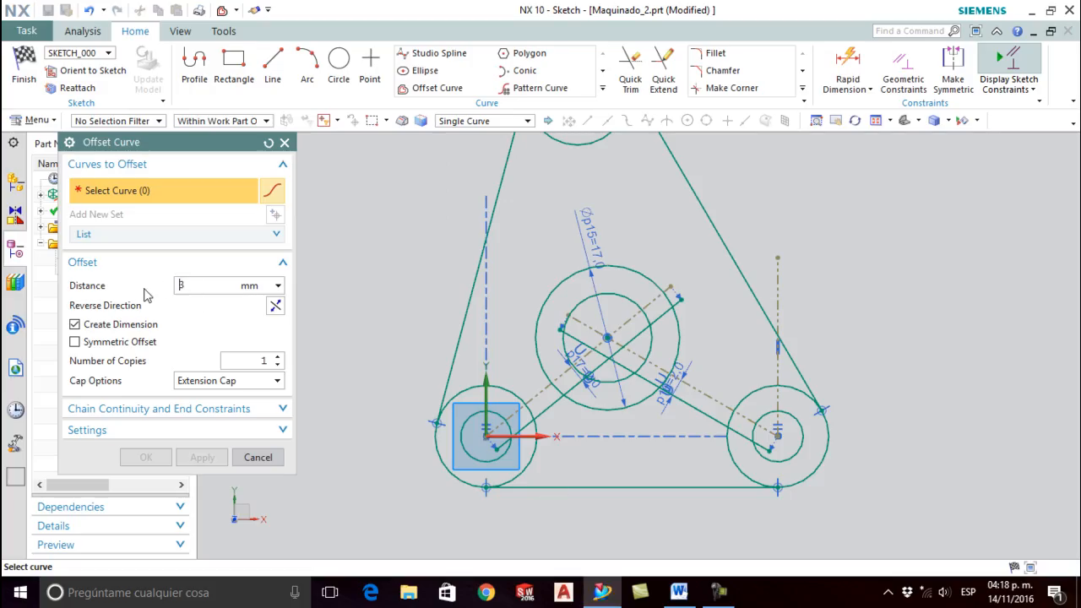
click(566, 487)
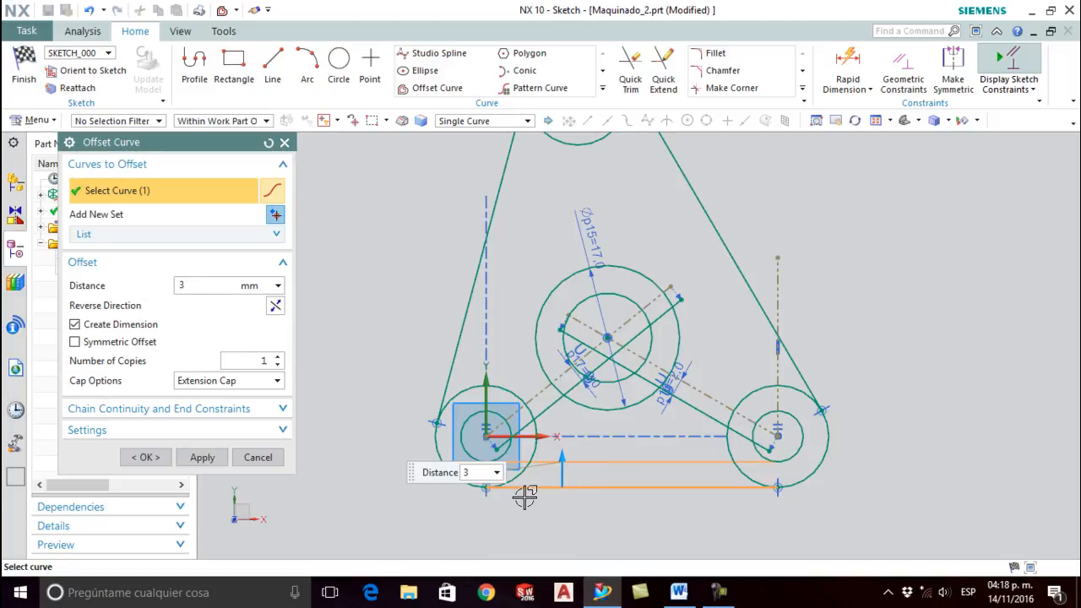
click(145, 457)
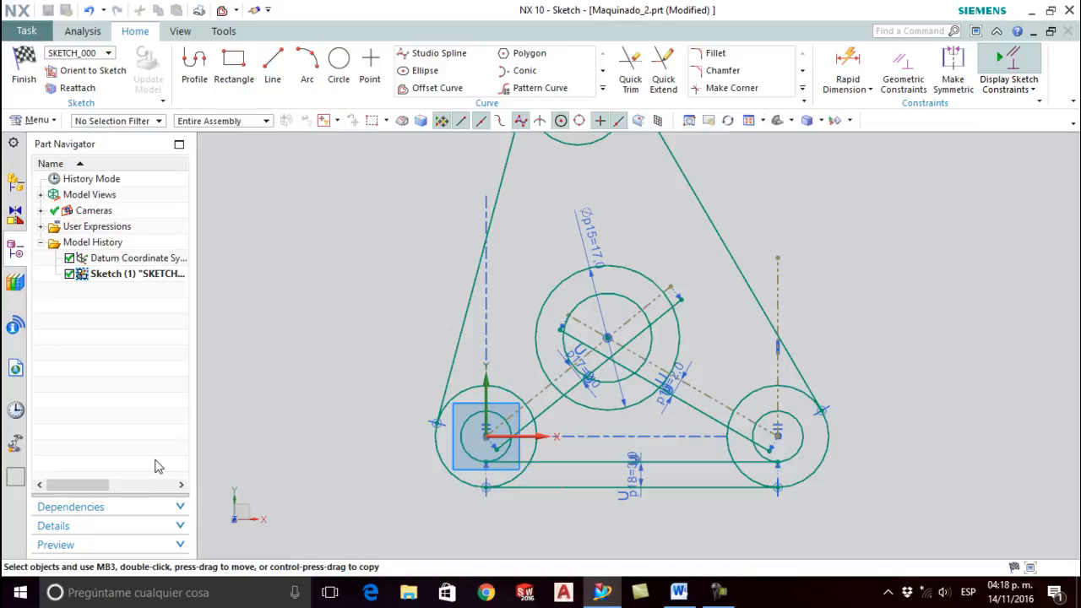
Step: Hide the outer central circle's 17 mm diameter dimension and the two 2 mm offset dimensions of the angled lines
scroll(547, 451, up, 1)
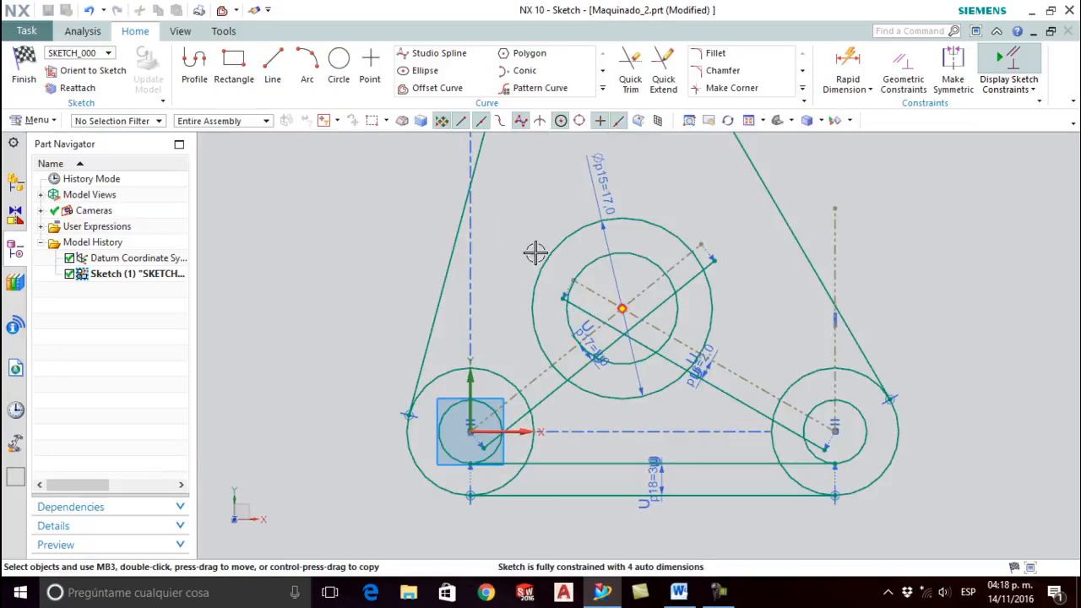
click(599, 177)
click(597, 204)
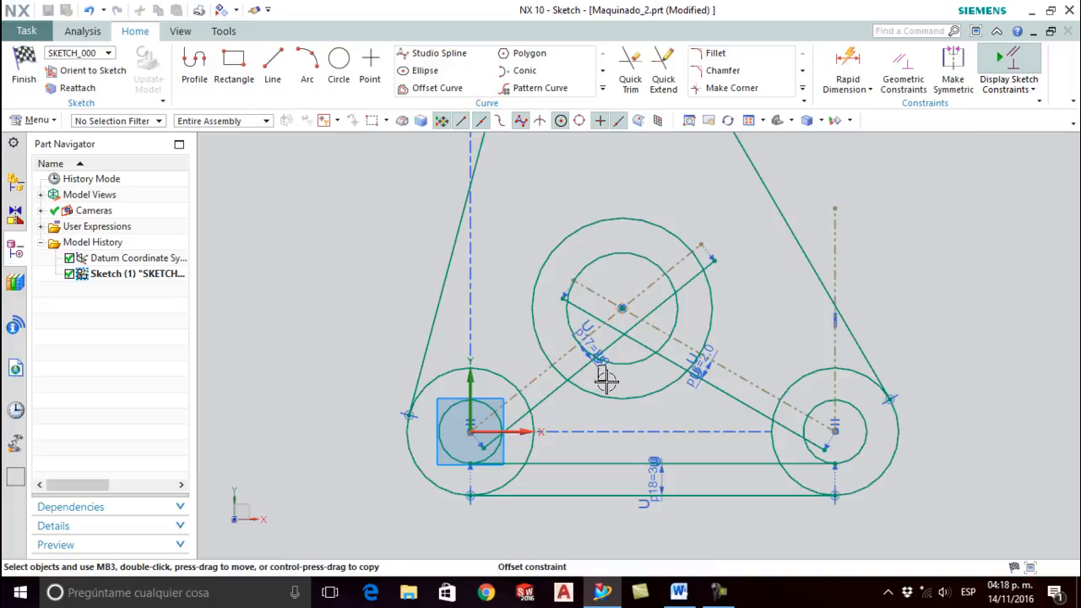
click(700, 367)
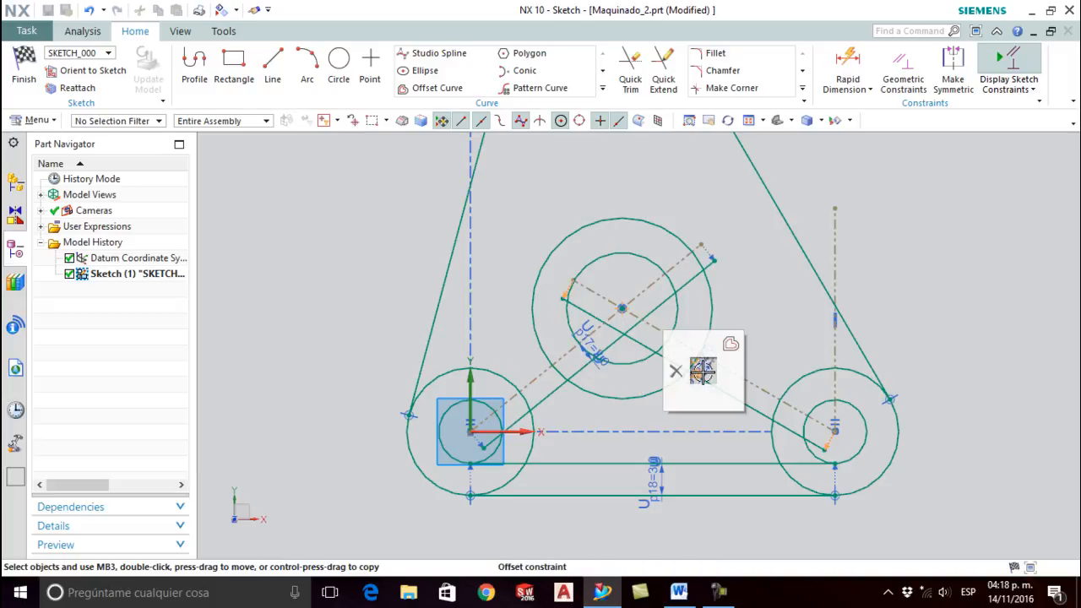
scroll(705, 372, down, 3)
scroll(726, 361, up, 6)
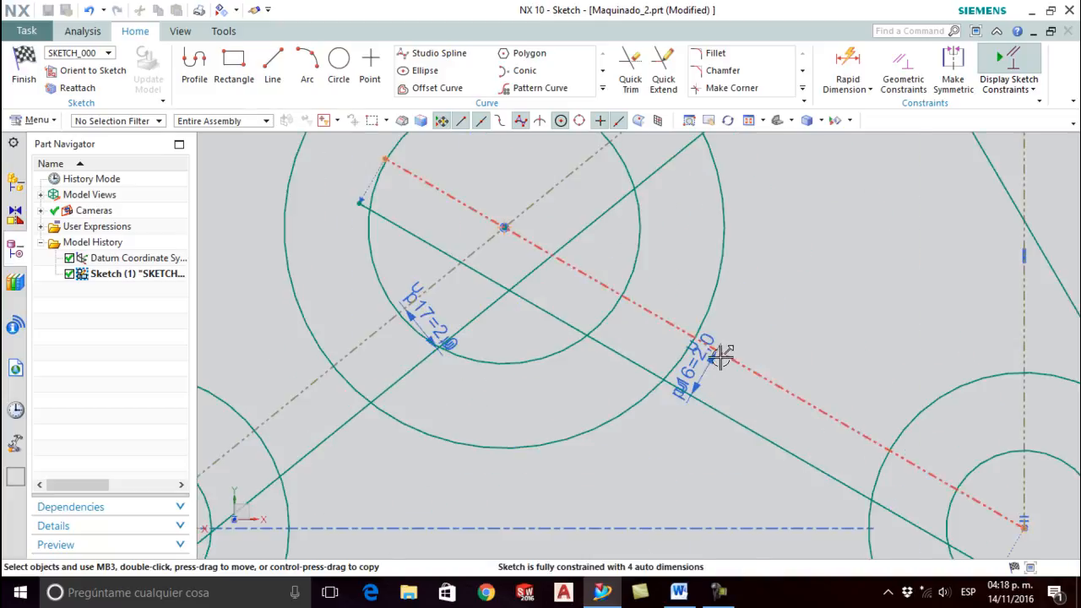
right_drag(700, 363, 697, 387)
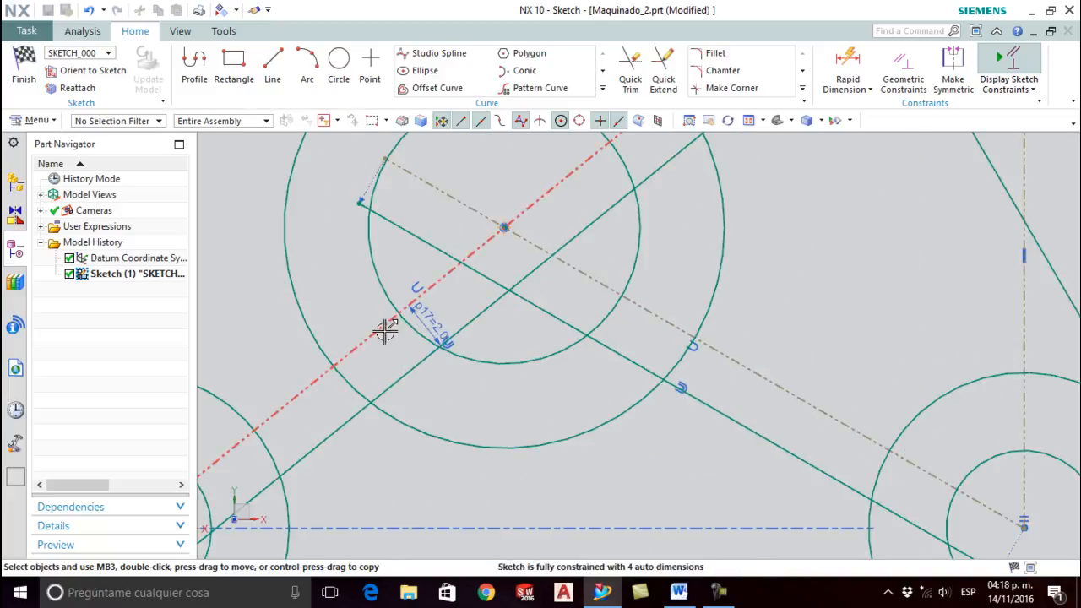
right_drag(433, 346, 433, 347)
Step: Hide the 3 mm offset dimension at the plate's bottom edge
scroll(509, 292, up, 4)
scroll(511, 293, down, 13)
scroll(513, 329, up, 3)
scroll(512, 329, up, 2)
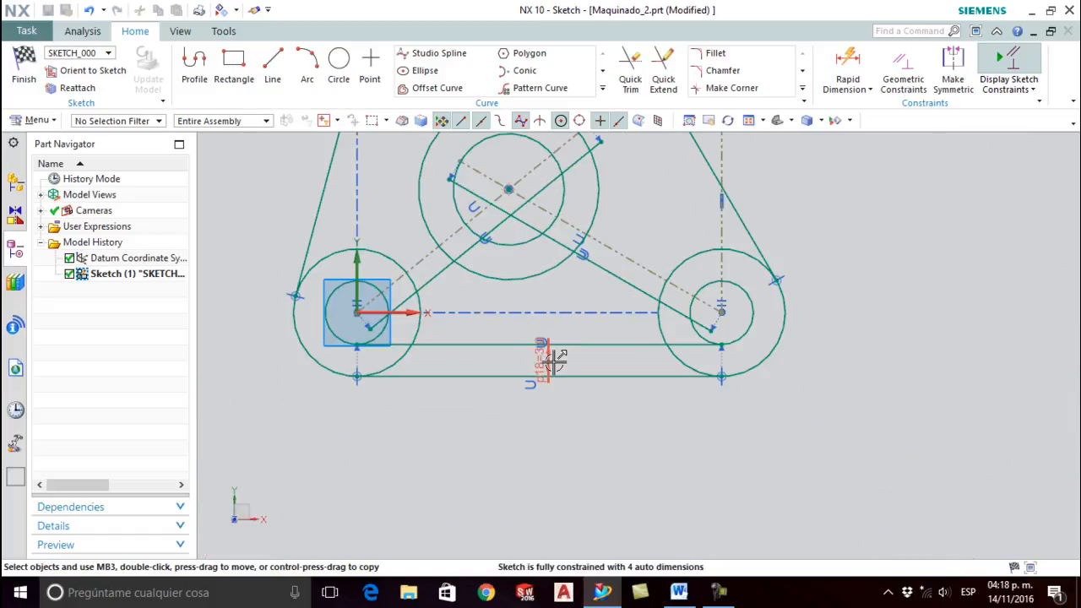
right_drag(550, 362, 549, 389)
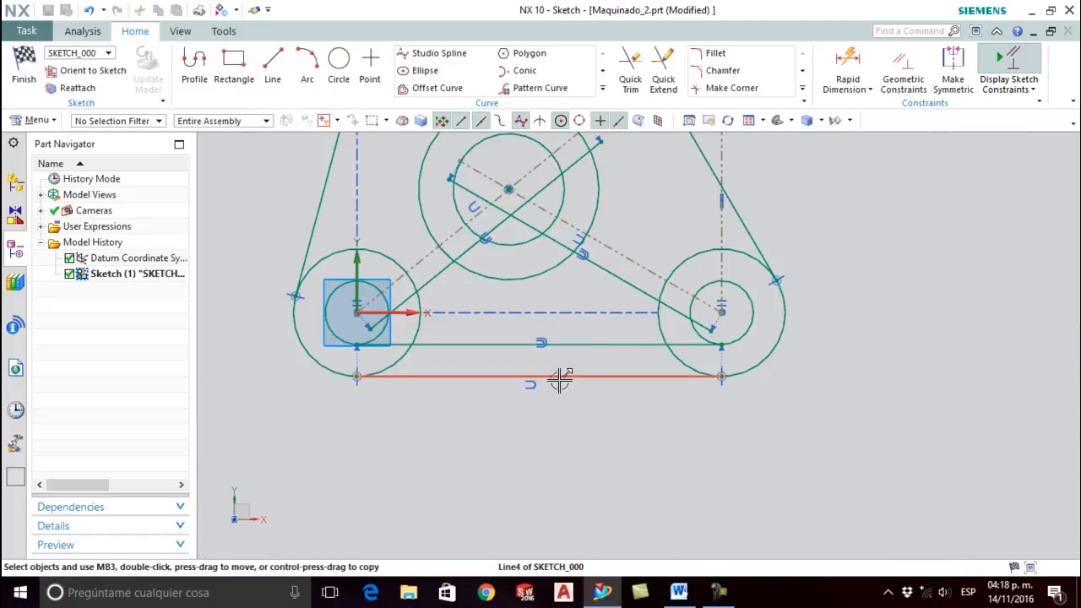
scroll(647, 414, up, 1)
scroll(615, 357, down, 5)
scroll(512, 292, up, 3)
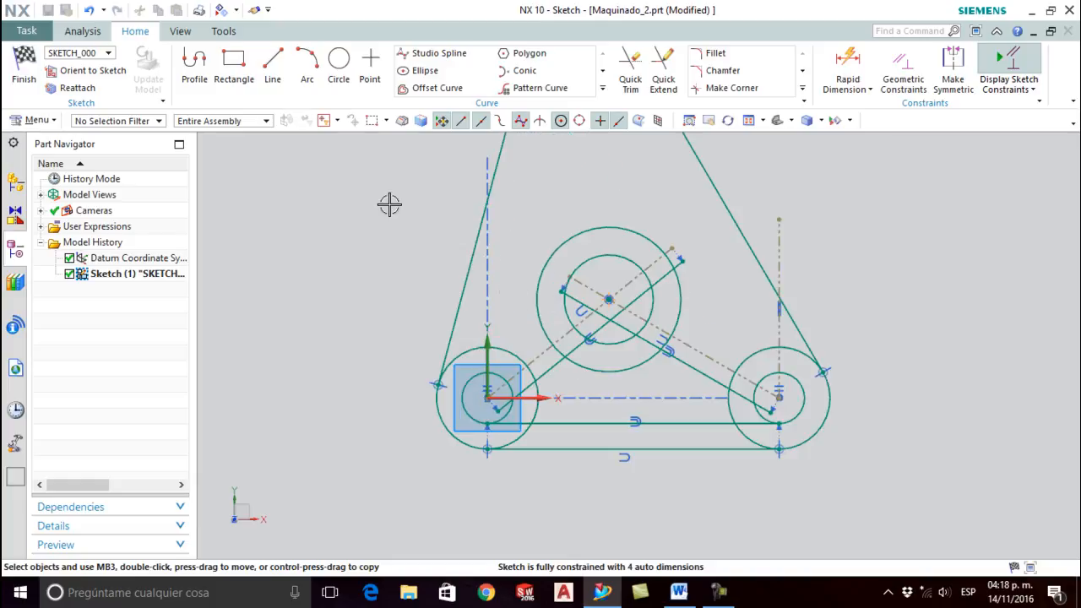
Step: Quick Trim the parts of both angled offset lines that lie inside the outer central circle
click(630, 83)
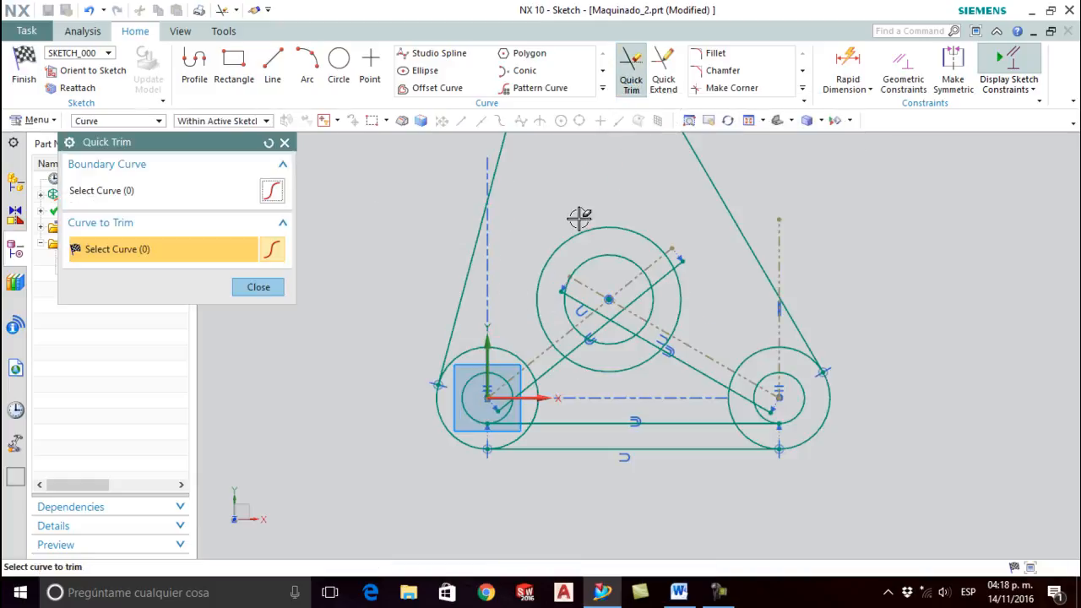
scroll(581, 278, up, 2)
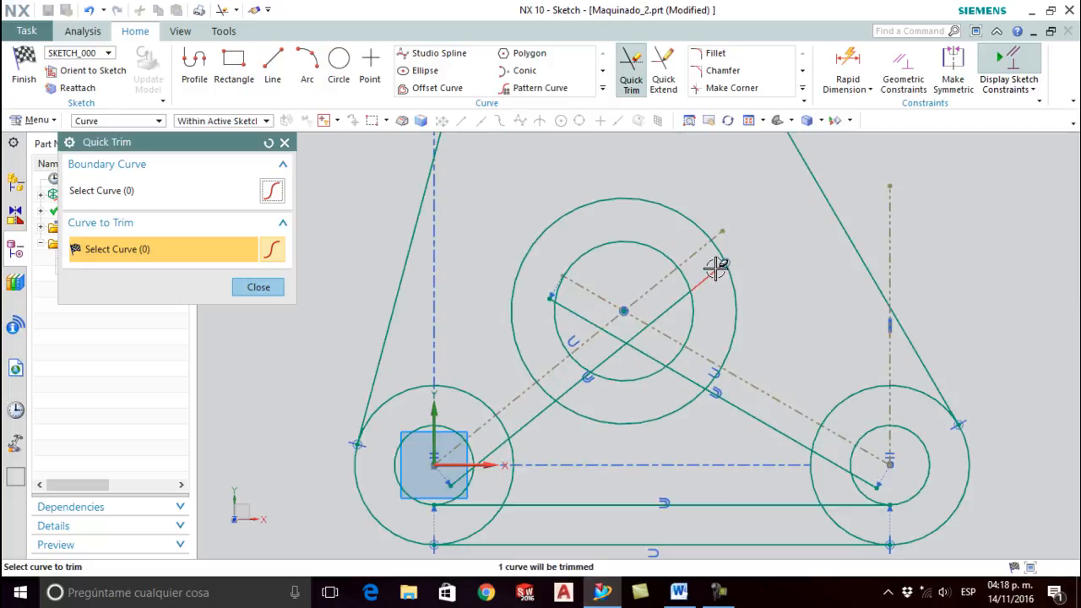
click(652, 326)
click(583, 382)
click(558, 392)
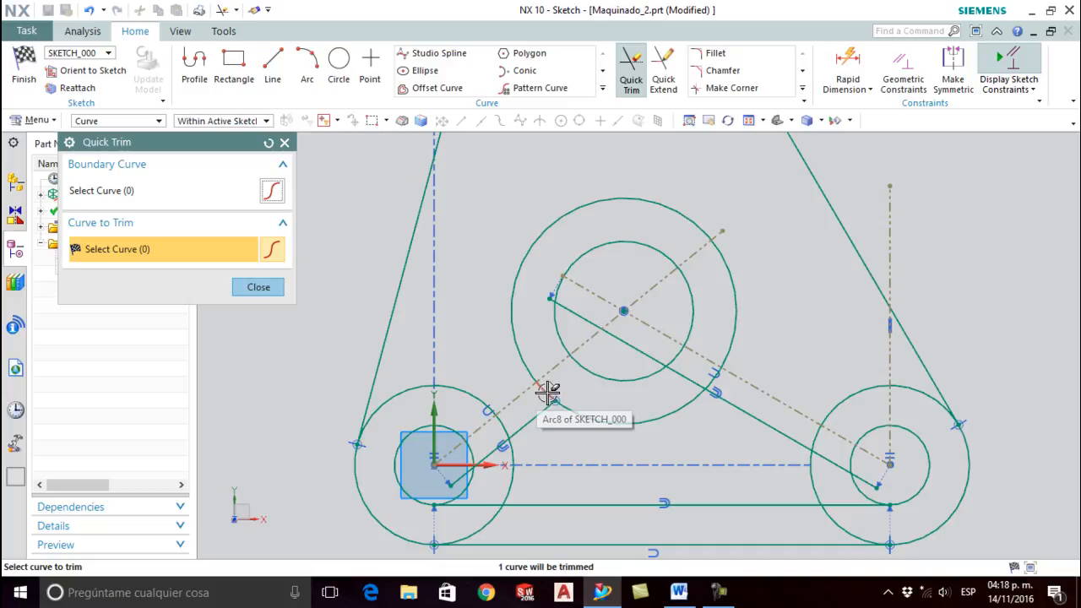
click(577, 311)
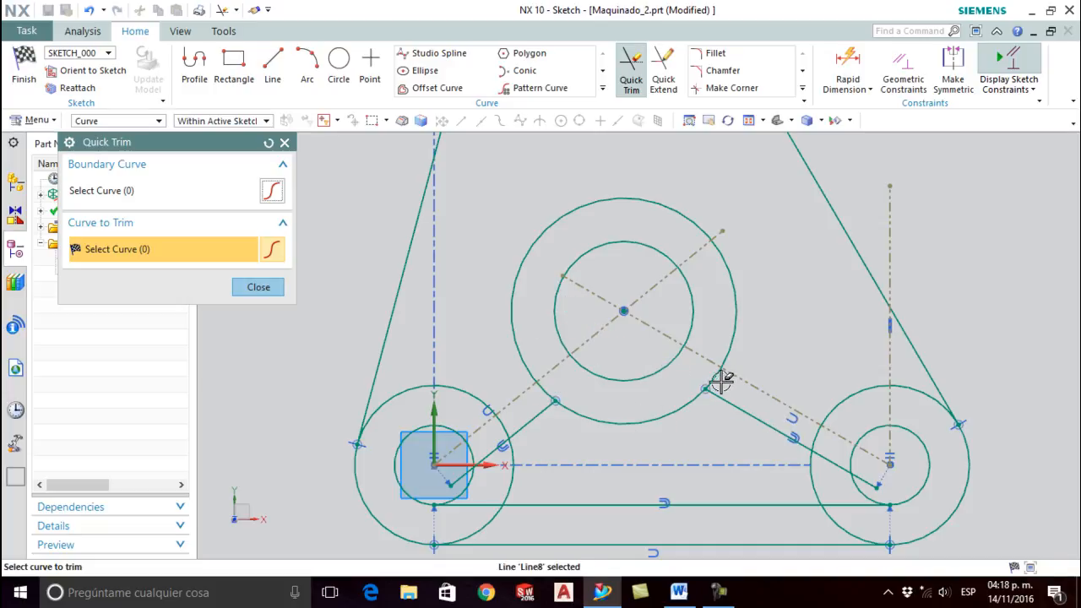
Step: Trim the outer central circle down to the lower arc joining the two angled offset lines
click(688, 217)
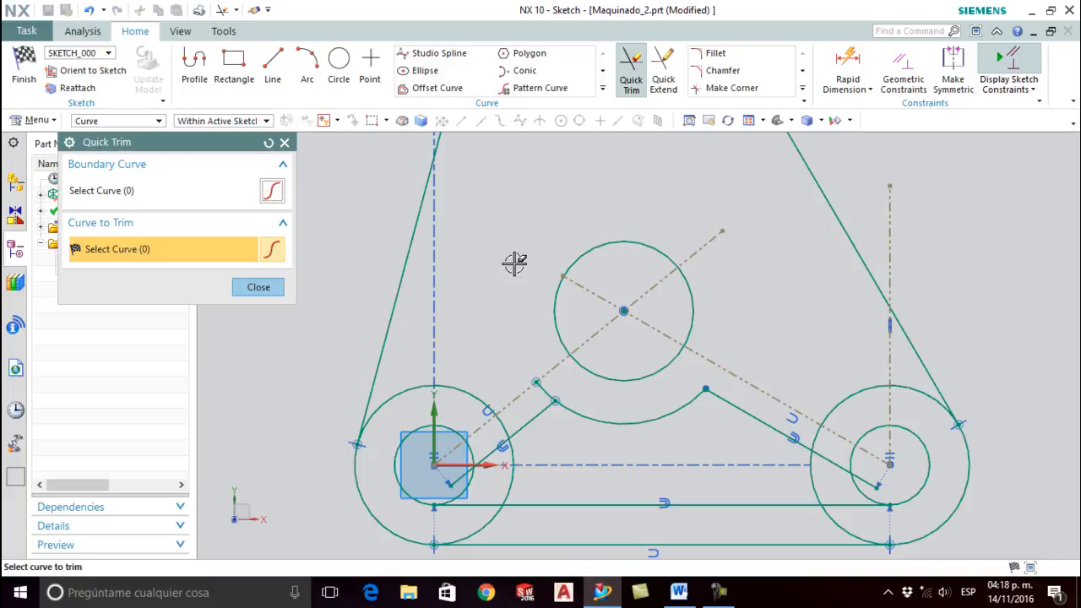
click(539, 386)
scroll(552, 242, up, 2)
scroll(546, 240, down, 3)
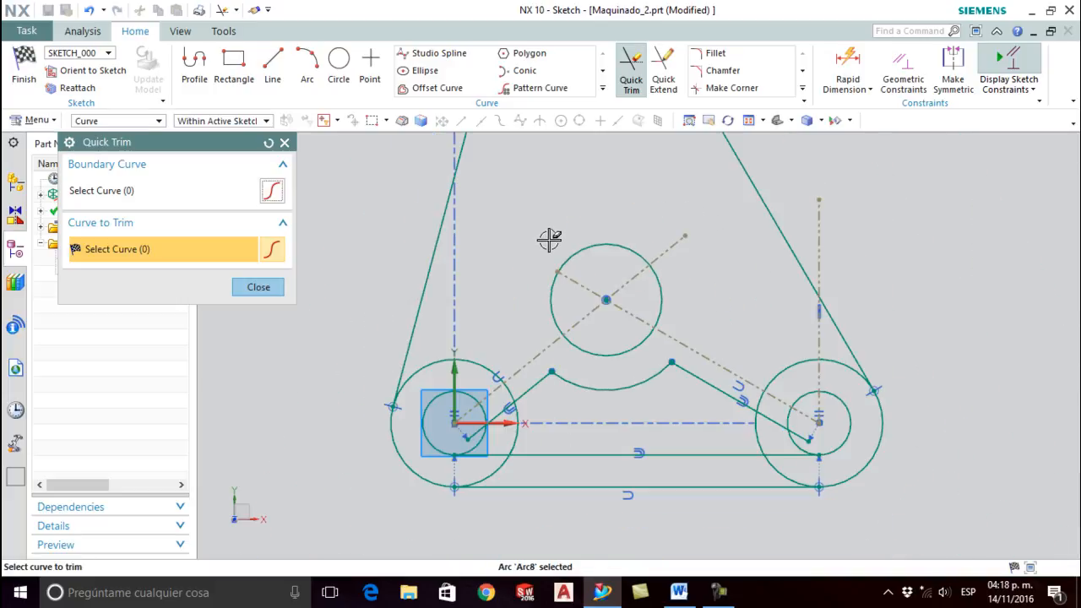
Step: Trim the lower-right corner circle and the offset lines crossing it, leaving the pocket's right side arc and the plate's rounded corner
scroll(767, 464, up, 2)
click(794, 450)
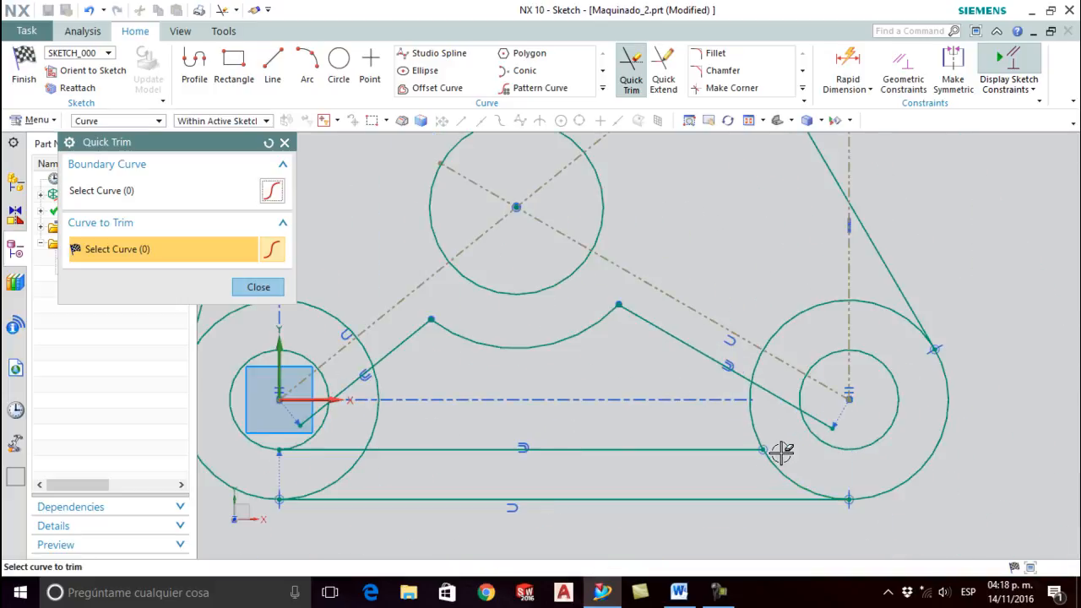
click(789, 475)
click(898, 310)
click(755, 362)
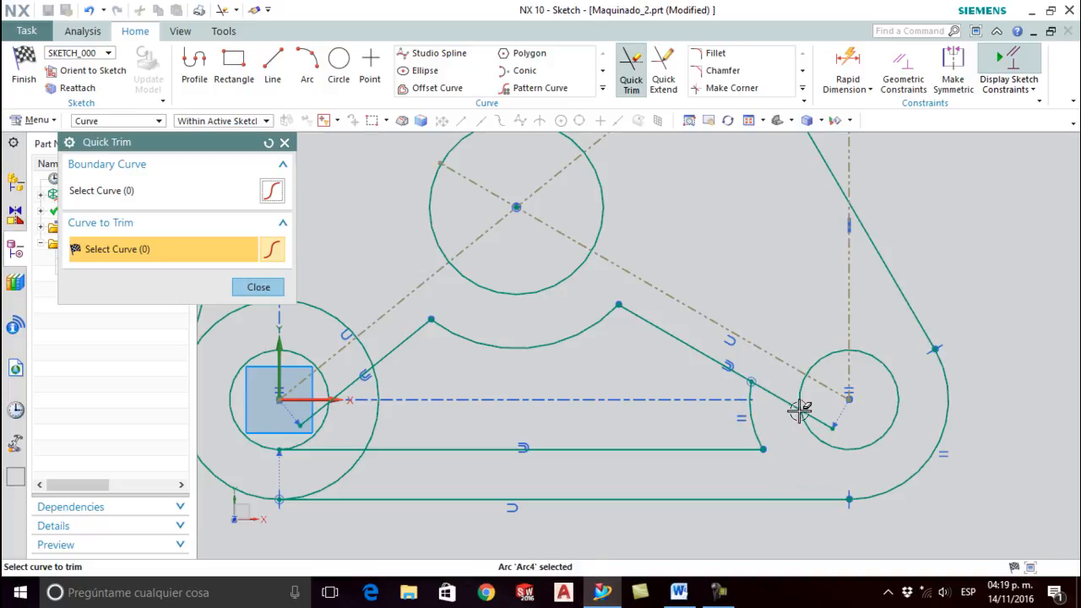
click(814, 413)
scroll(808, 381, down, 1)
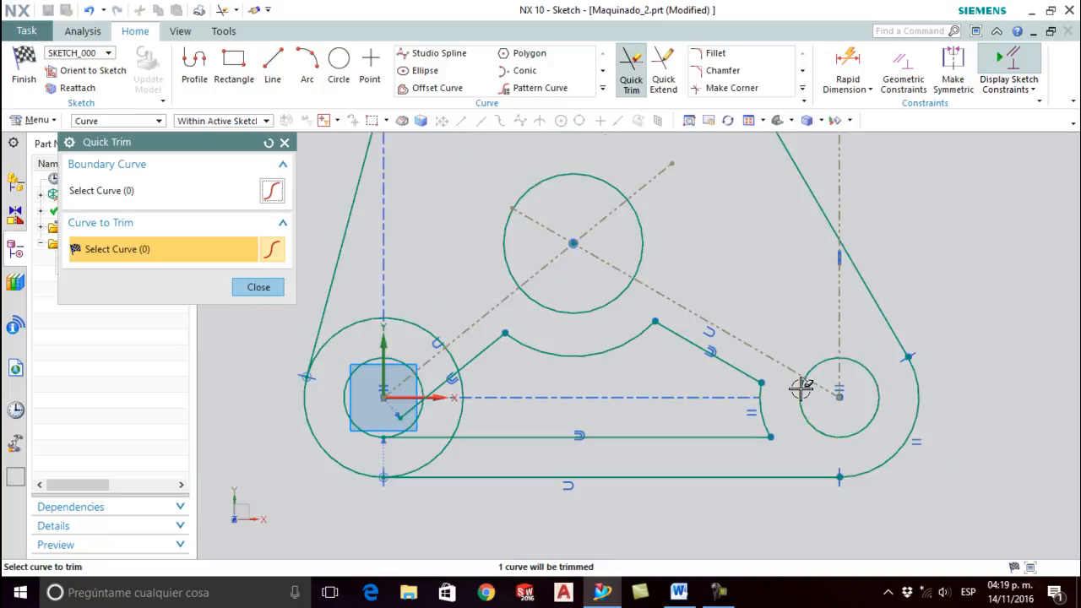
Step: Trim the lower-left corner circle and the offset lines crossing it, leaving the pocket's left side arc and the plate's rounded corner
scroll(376, 387, up, 1)
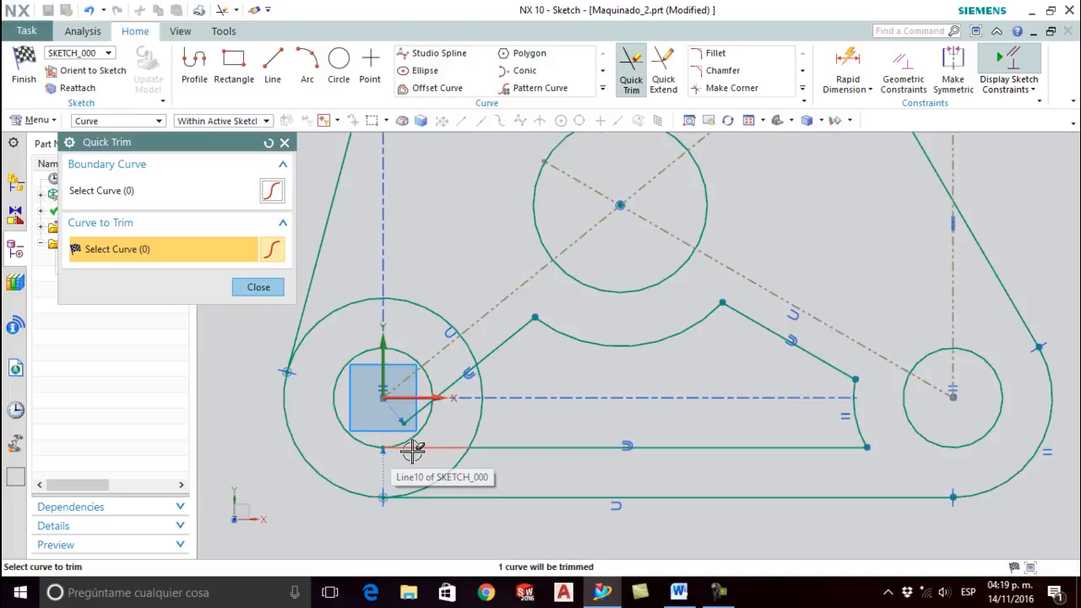
click(454, 464)
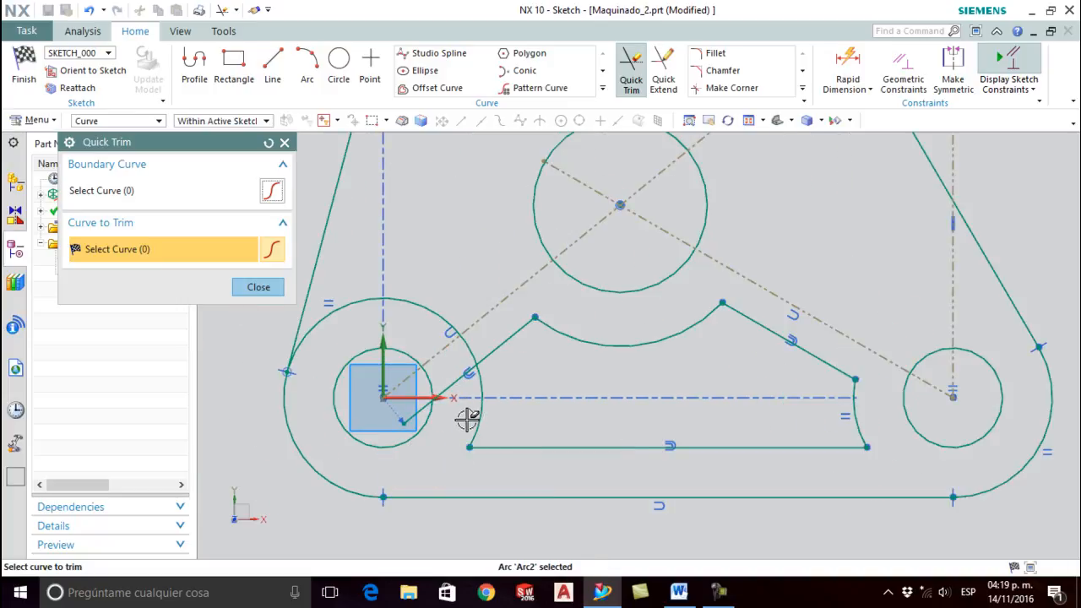
click(375, 297)
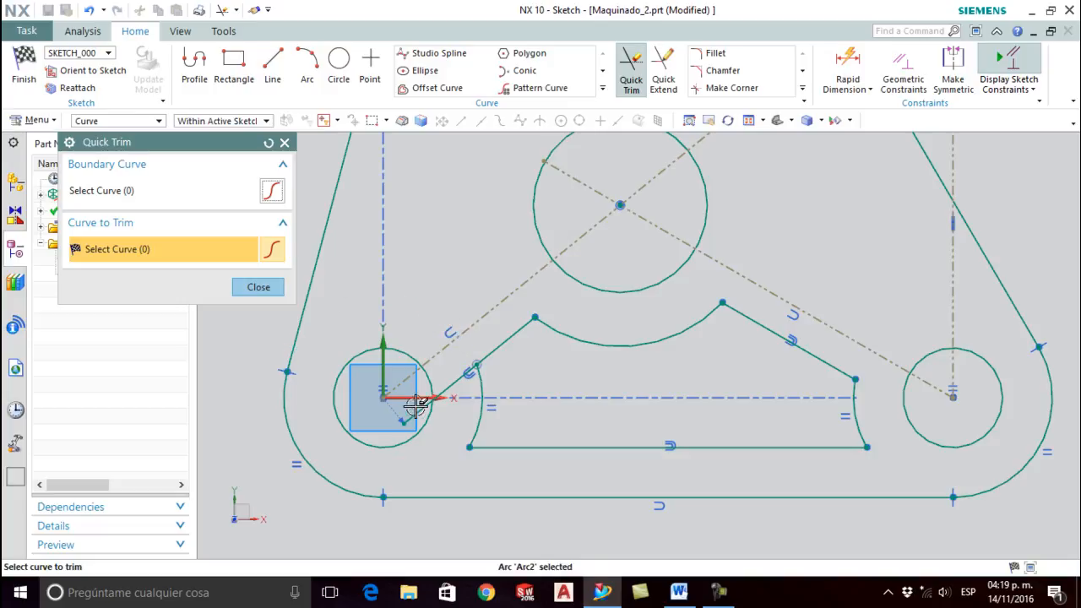
click(453, 389)
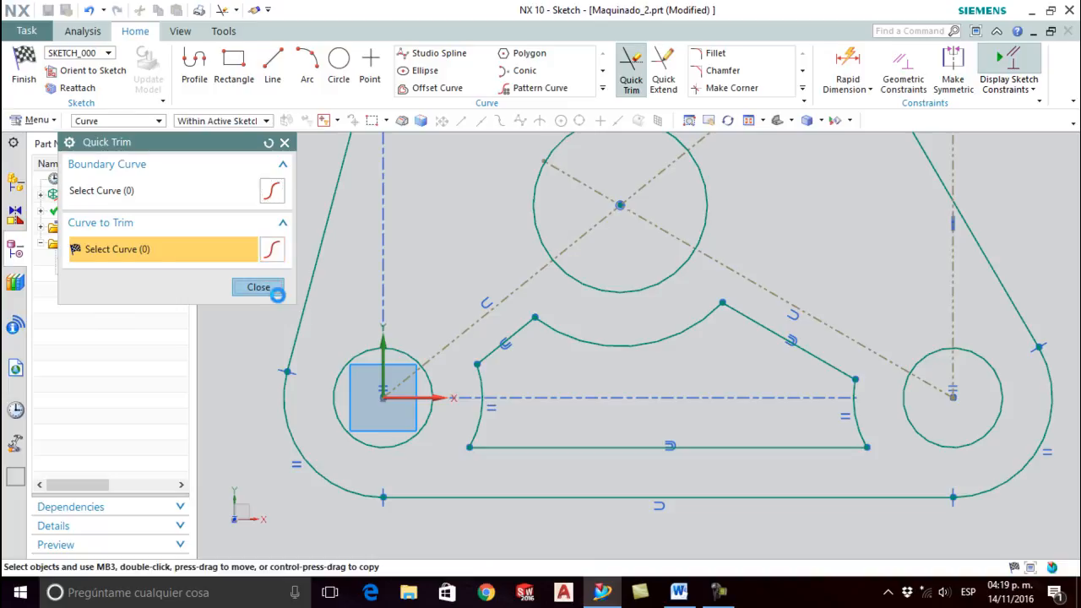
click(258, 287)
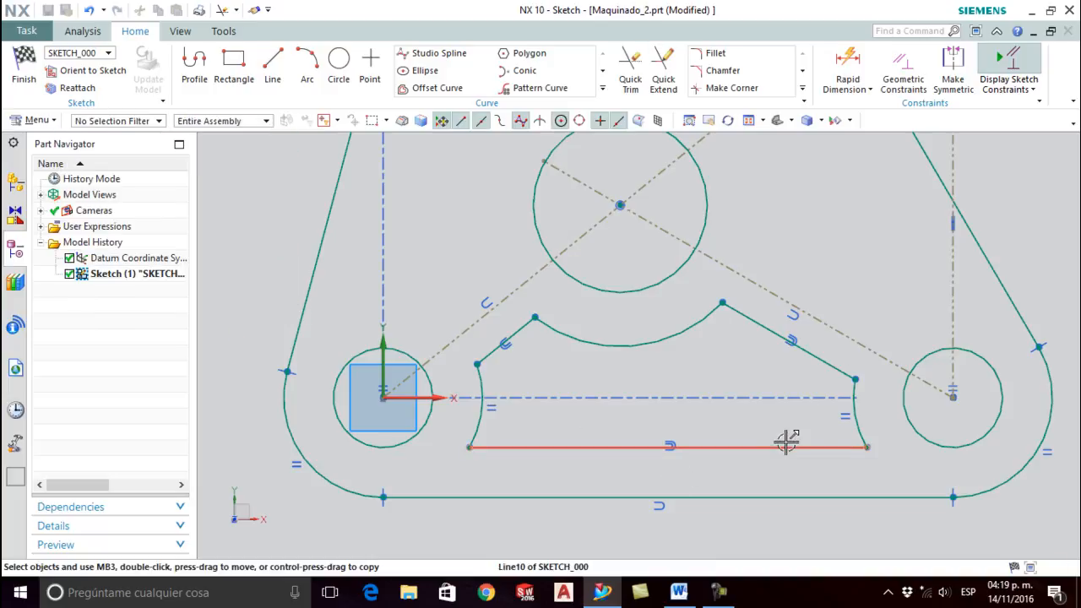
Step: Consult the reference drawing, and fillet the pocket's two upper peaks beside the concave arc with a 2 mm radius
key(alt+Tab)
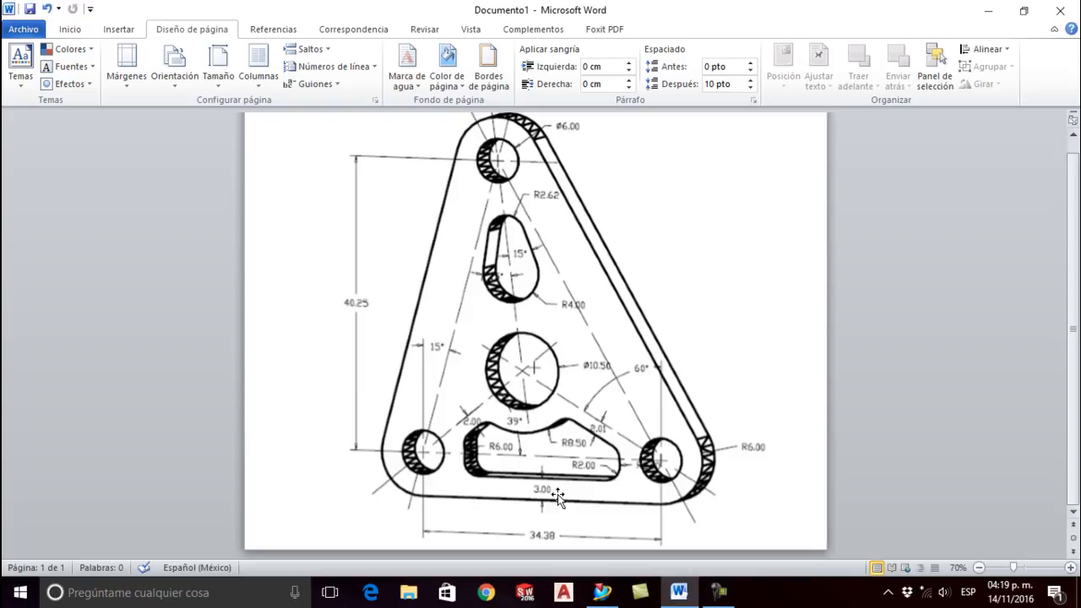
key(alt+Tab)
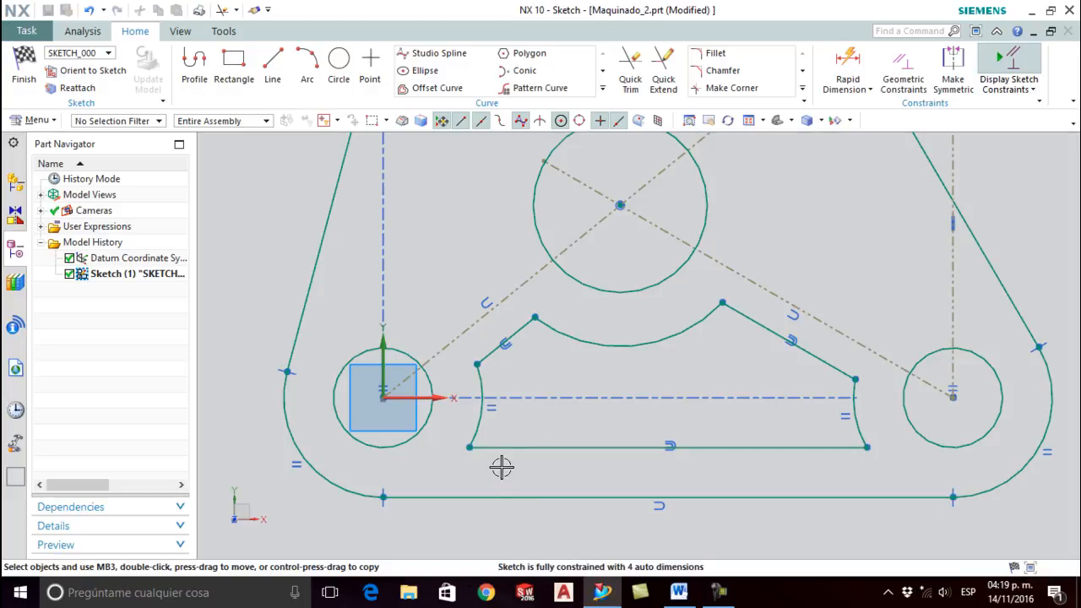
click(717, 56)
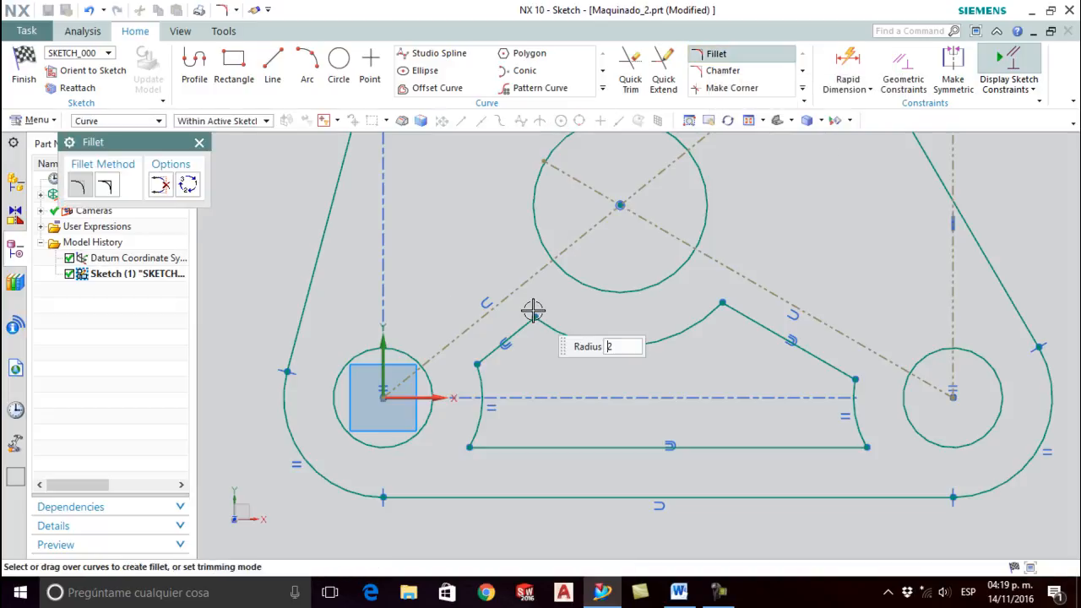
scroll(525, 310, up, 2)
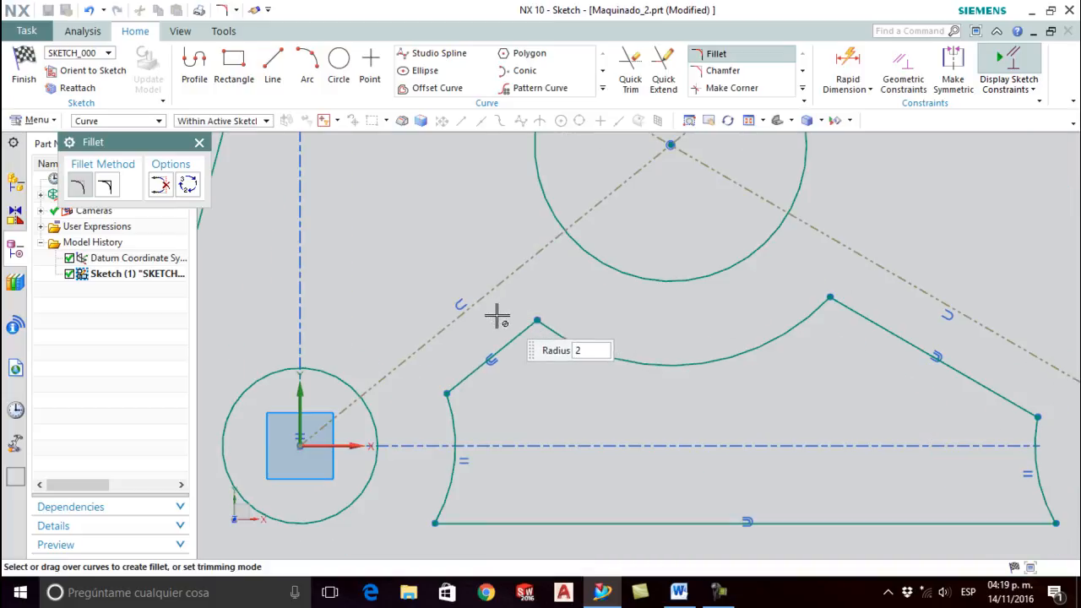
drag(497, 316, 484, 323)
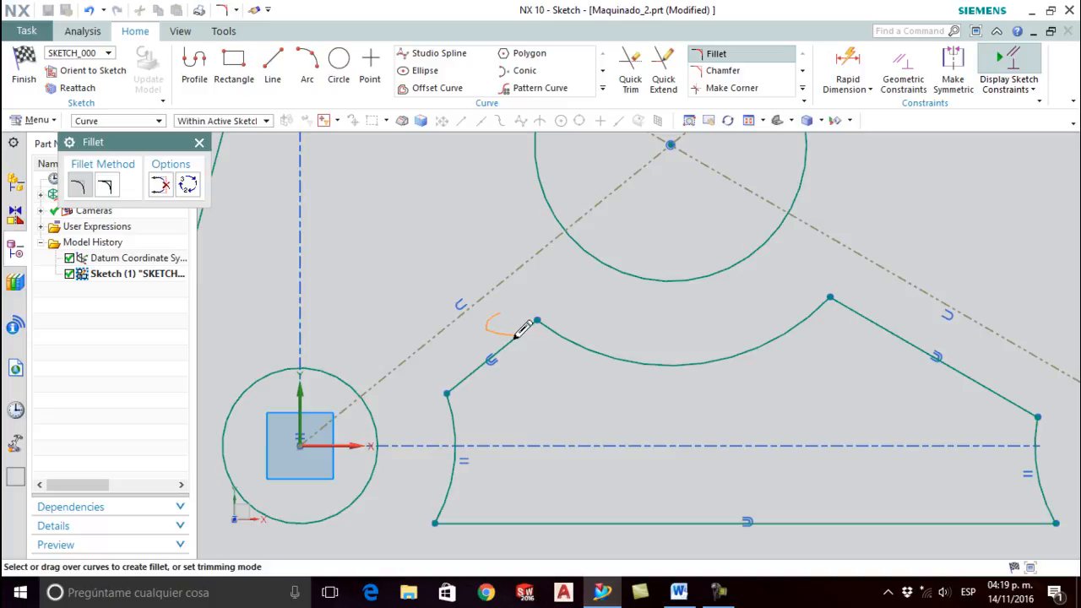
drag(555, 329, 578, 314)
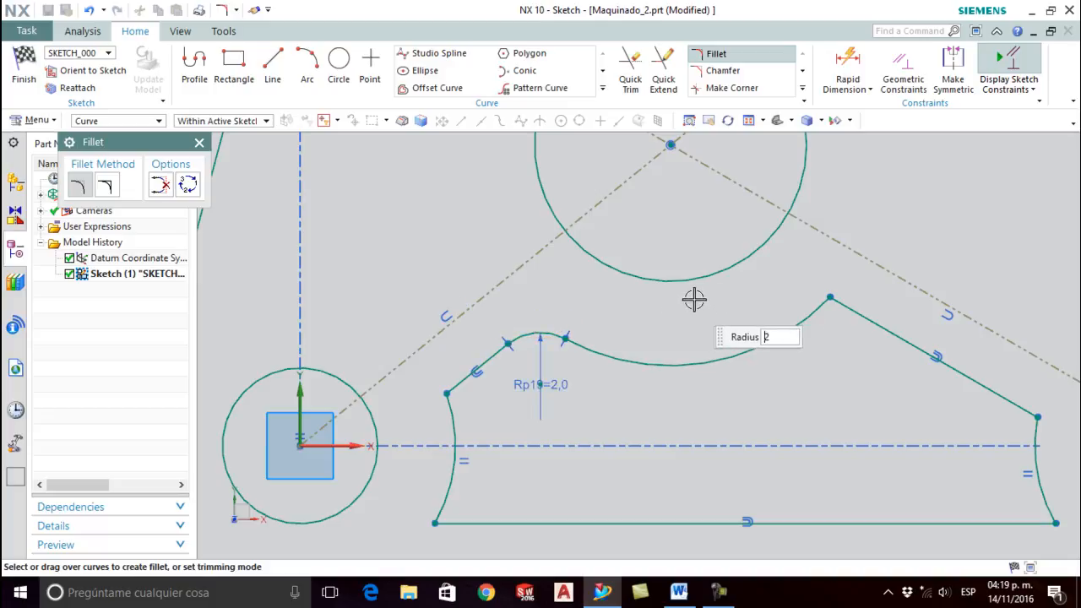
mouse_move(751, 298)
mouse_down()
mouse_move(789, 310)
mouse_move(880, 302)
mouse_move(862, 309)
mouse_up()
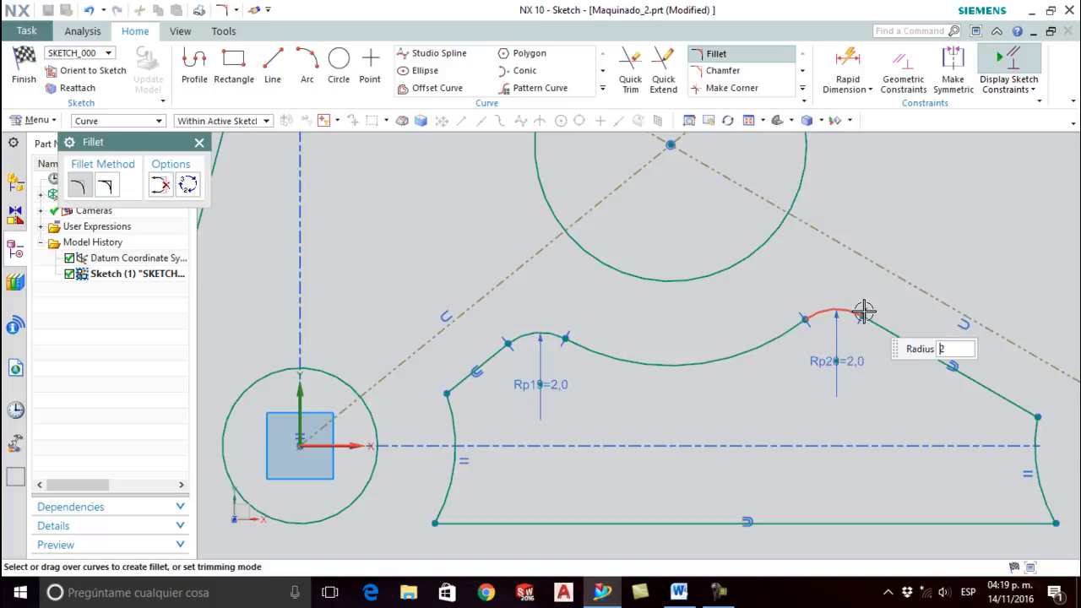
Step: Fillet the upper and lower corners at both ends of the pocket with a 2 mm radius
scroll(861, 309, down, 2)
scroll(935, 372, up, 2)
drag(967, 349, 999, 403)
drag(972, 465, 969, 497)
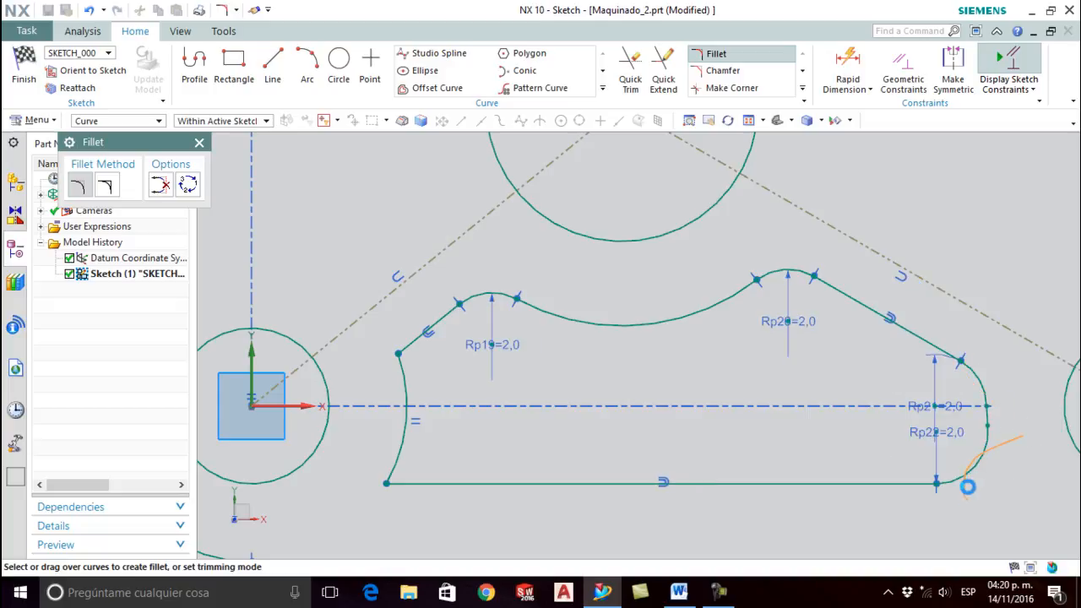
scroll(967, 471, down, 2)
scroll(743, 475, up, 2)
mouse_move(597, 504)
mouse_down()
mouse_move(569, 442)
mouse_move(544, 438)
mouse_up()
mouse_move(587, 346)
mouse_down()
mouse_move(579, 363)
mouse_move(532, 379)
mouse_up()
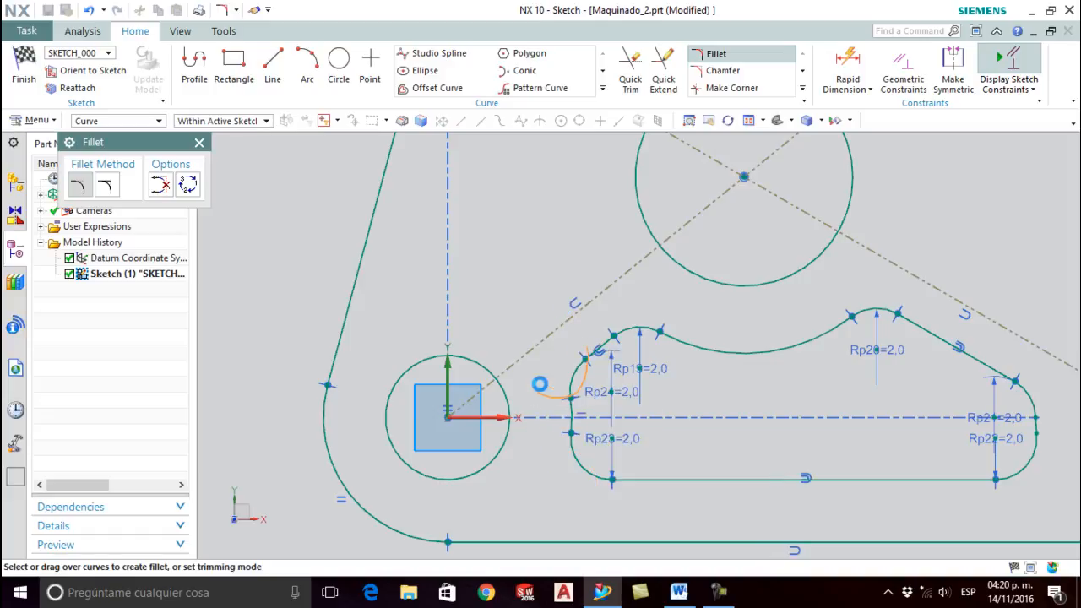
Step: Leave the Fillet command and consult the reference drawing in Word for the teardrop slot in the plate's upper part
scroll(548, 365, down, 2)
scroll(548, 365, down, 4)
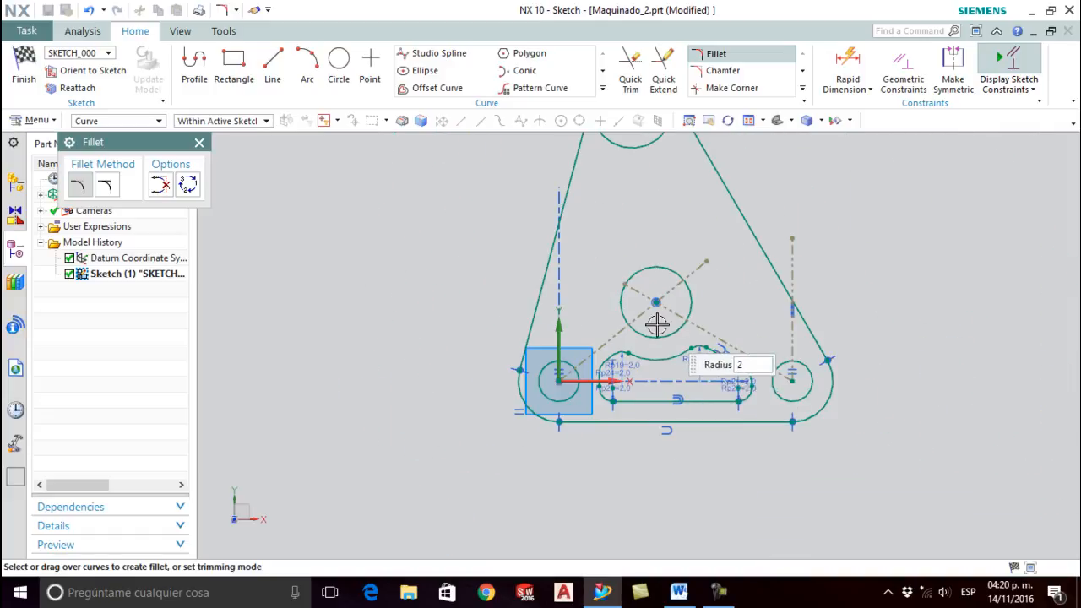
scroll(704, 403, up, 2)
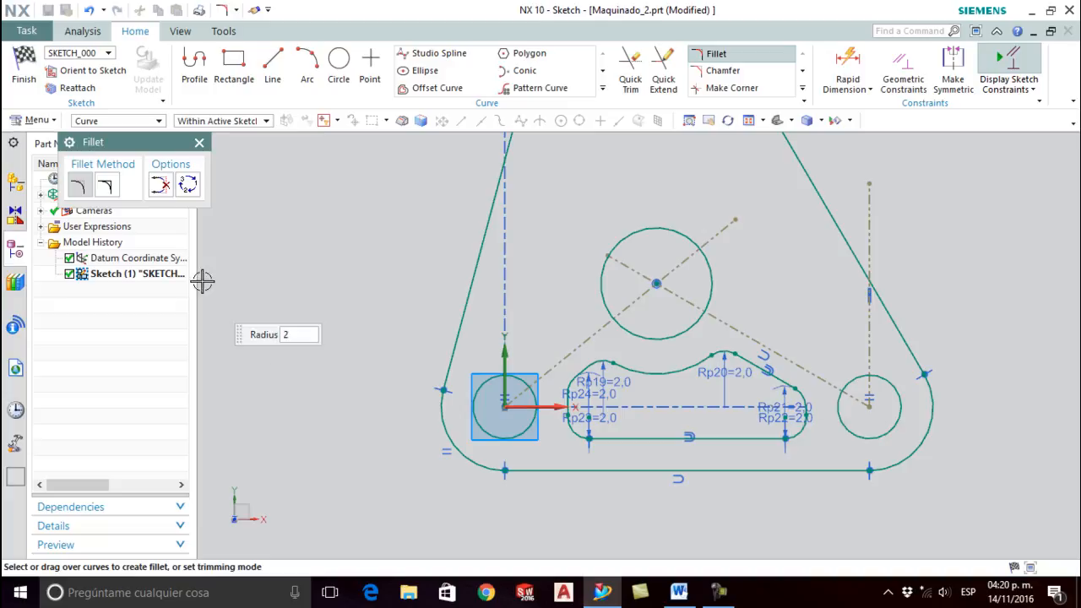
click(199, 142)
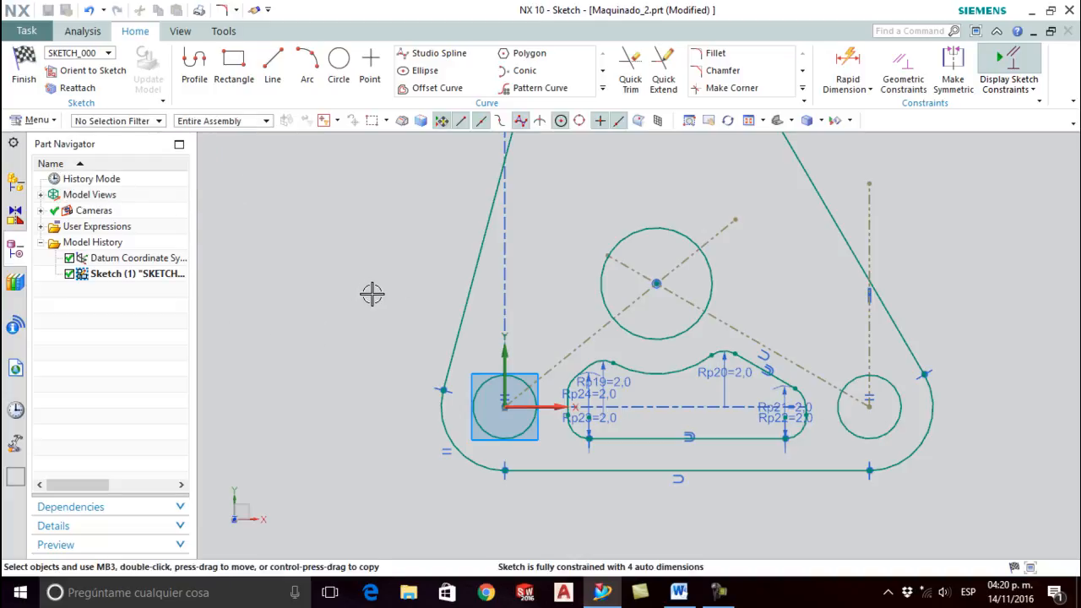
key(alt+Tab)
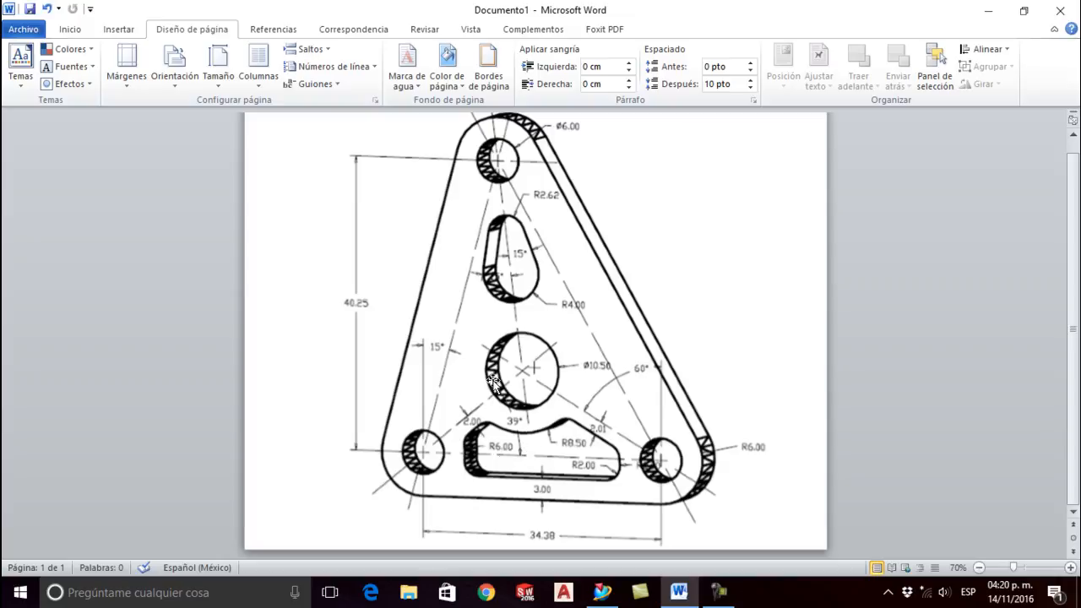
scroll(520, 276, up, 1)
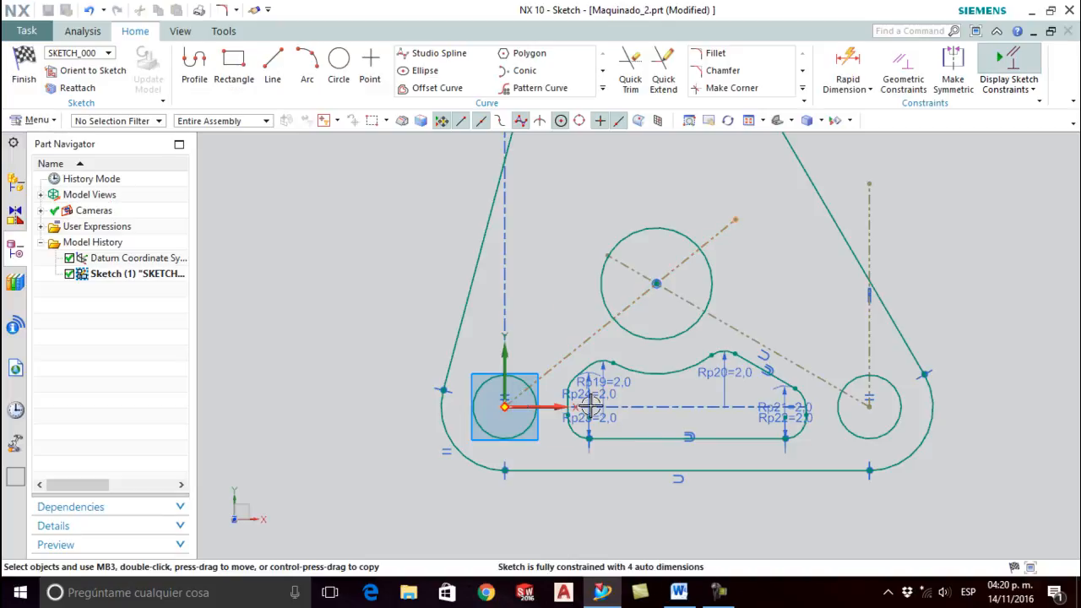
Step: Draw a line from the top hole's centre to the large central circle's centre and convert it to reference
drag(591, 279, 625, 234)
click(272, 66)
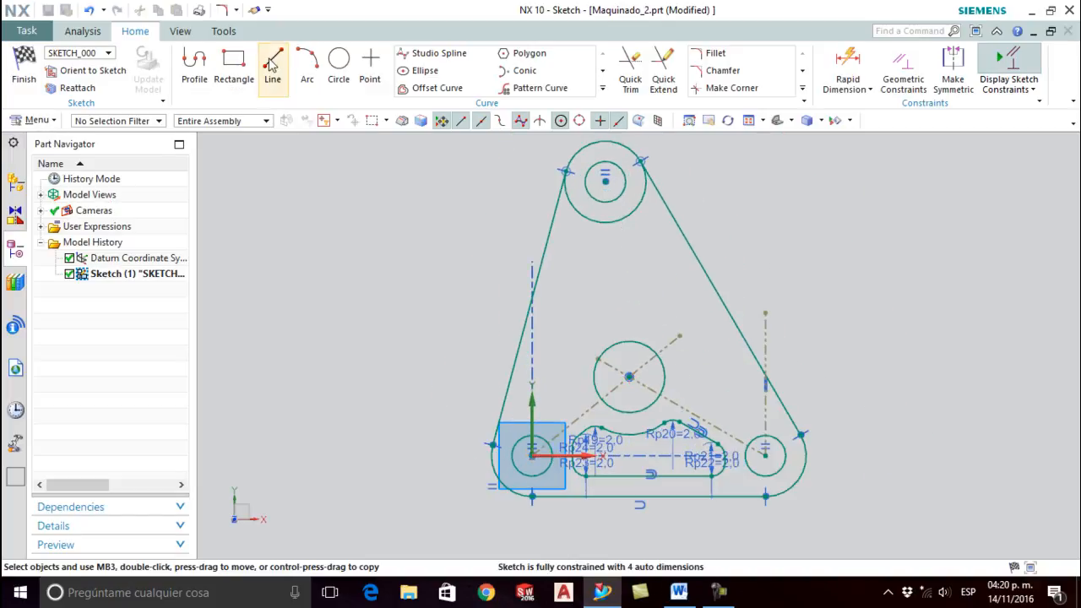
click(605, 181)
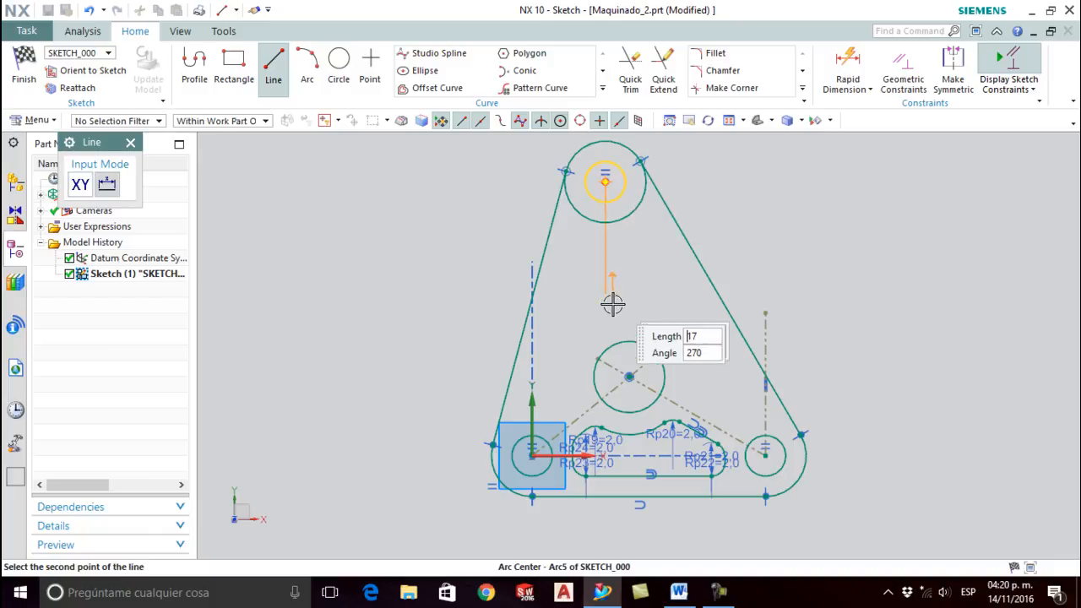
click(630, 376)
key(Escape)
scroll(649, 328, up, 2)
scroll(624, 304, down, 3)
scroll(606, 228, up, 2)
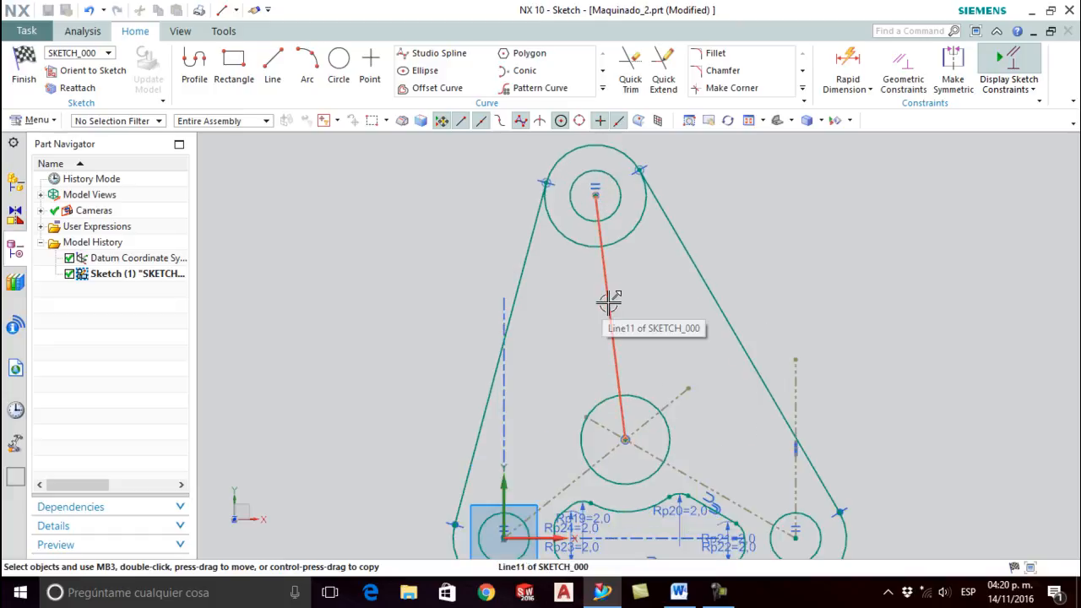
right_click(608, 296)
click(575, 281)
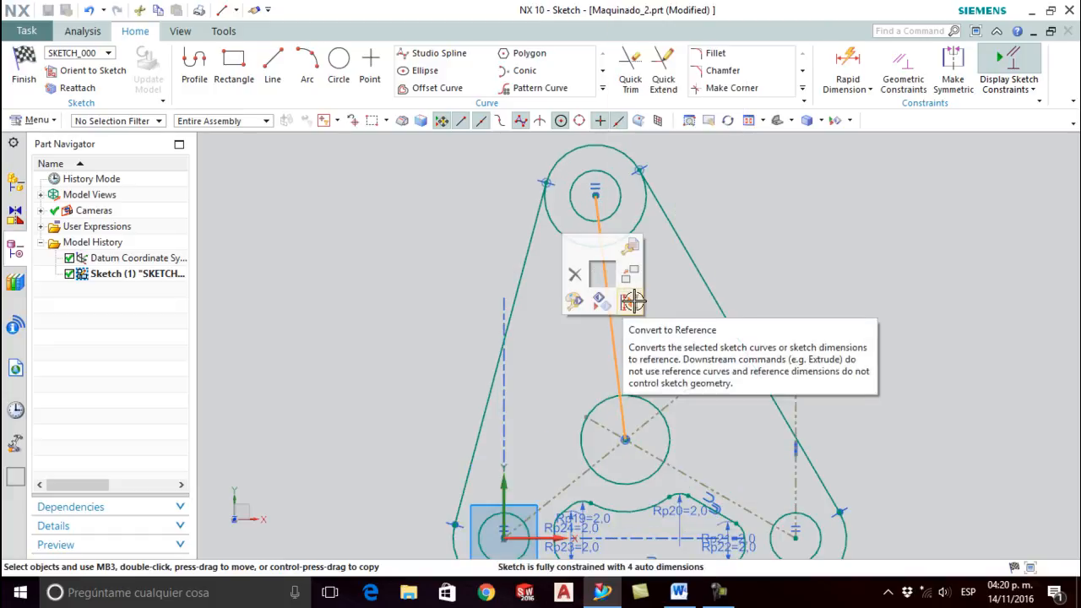
click(633, 301)
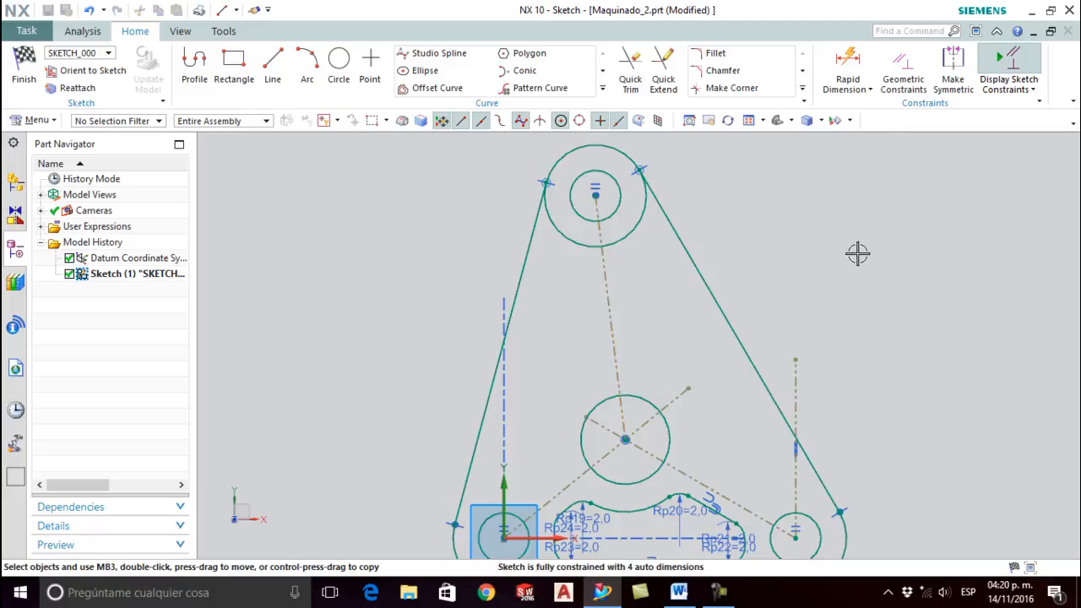
Step: Consult the reference drawing, and draw lines about 20.5 mm and 19 mm long from the top hole's centre, one on each side of the reference line
key(alt+Tab)
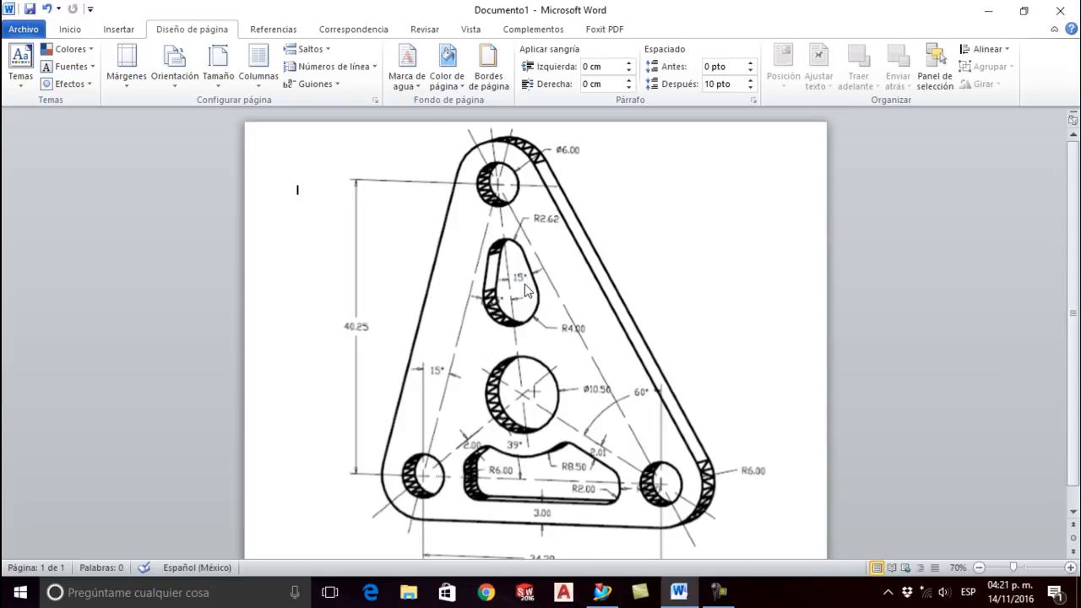
key(alt+Tab)
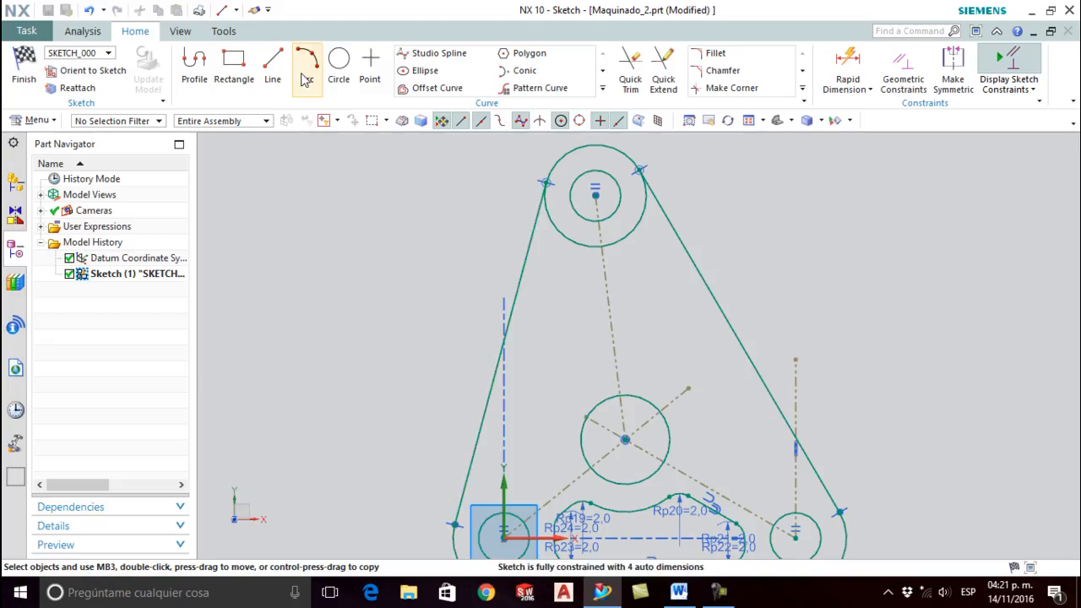
click(271, 66)
click(595, 195)
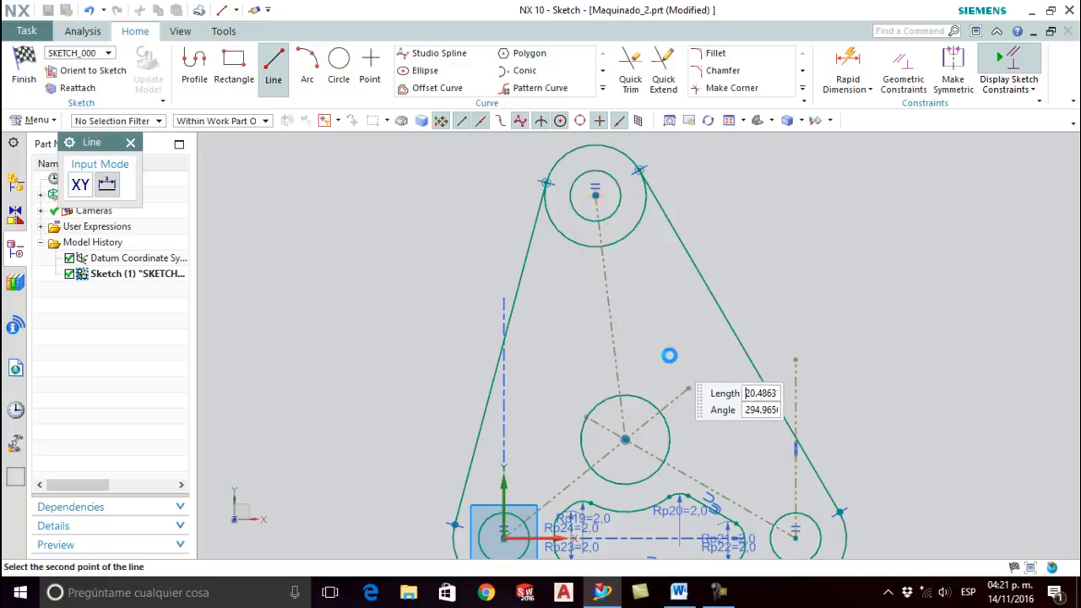
key(Escape)
click(595, 195)
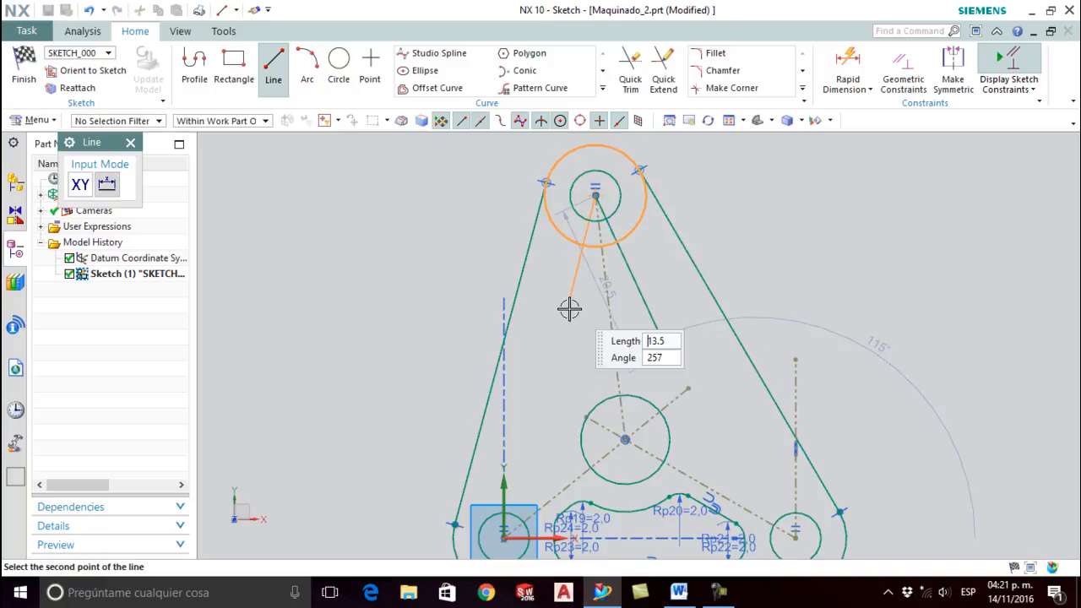
click(562, 353)
key(Escape)
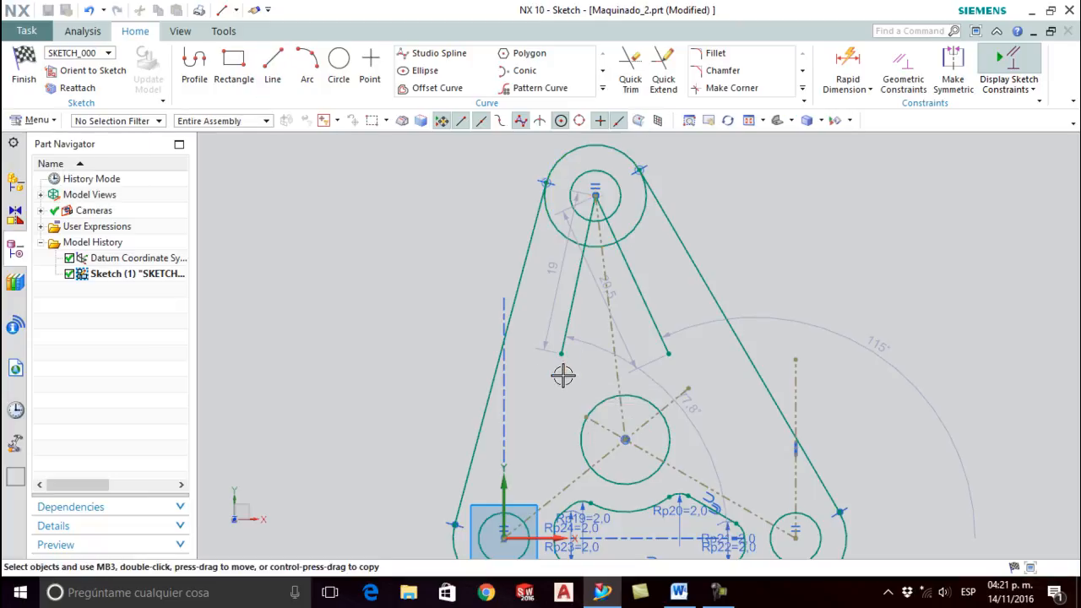
Step: Hide the automatic length and angle dimensions of the two new lines
right_drag(557, 269, 602, 287)
right_click(602, 287)
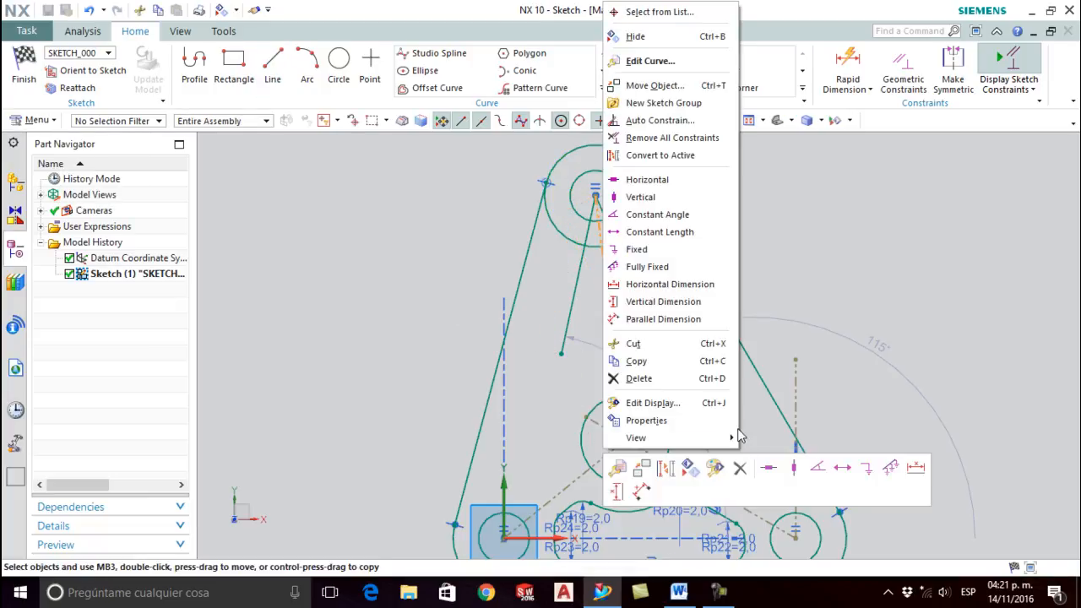
click(634, 34)
right_drag(877, 343, 876, 370)
right_drag(700, 411, 699, 435)
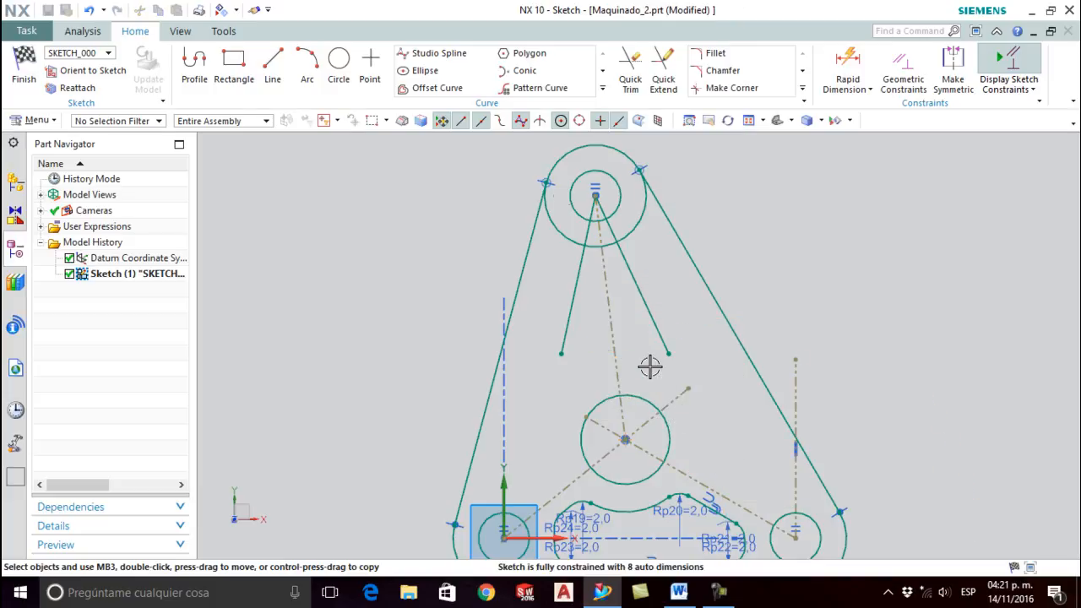
Step: Try a 15° angular dimension between the central reference line and the right-hand line, and undo that value
click(847, 61)
click(603, 269)
click(631, 279)
click(628, 311)
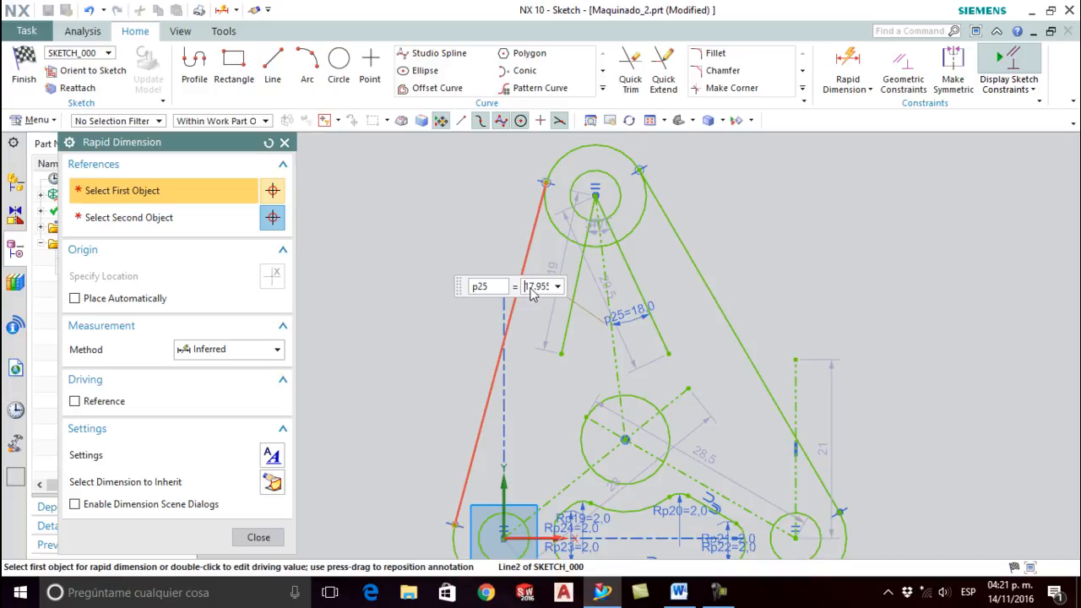
text(15)
key(Return)
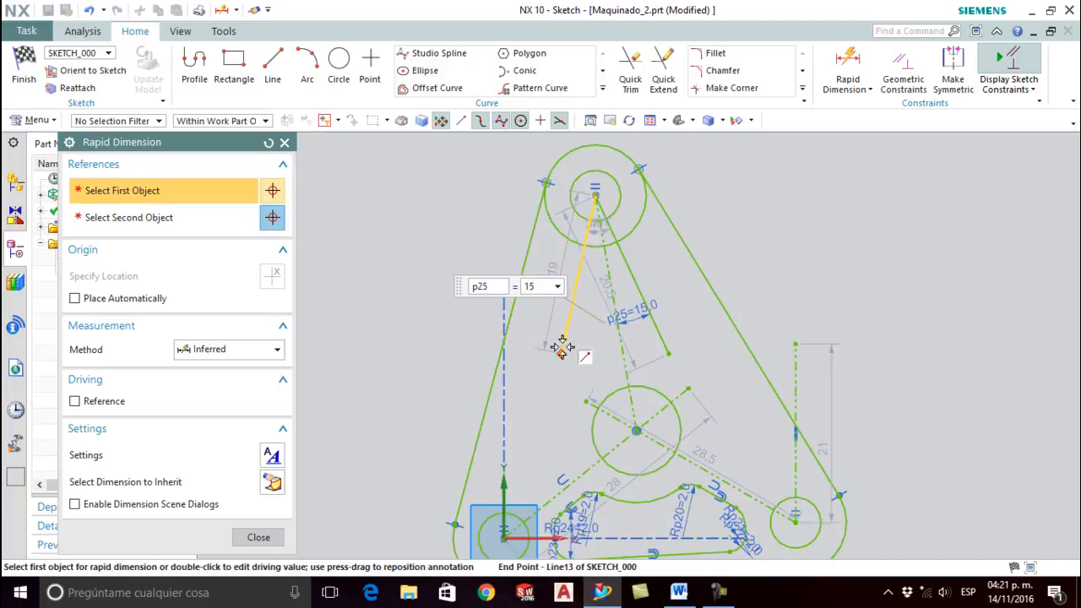
scroll(605, 373, down, 3)
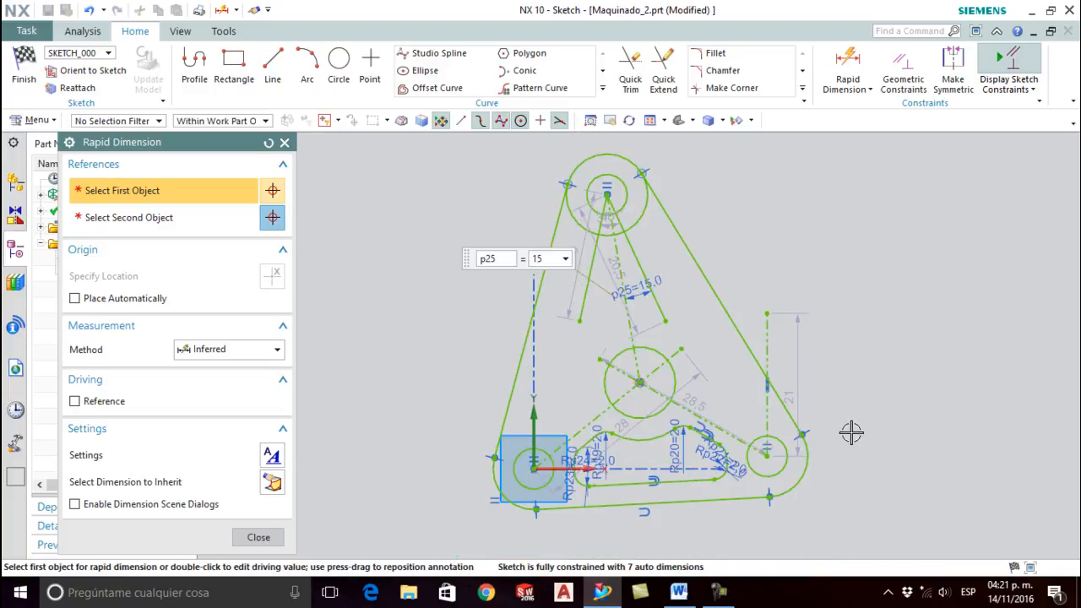
key(ctrl+z)
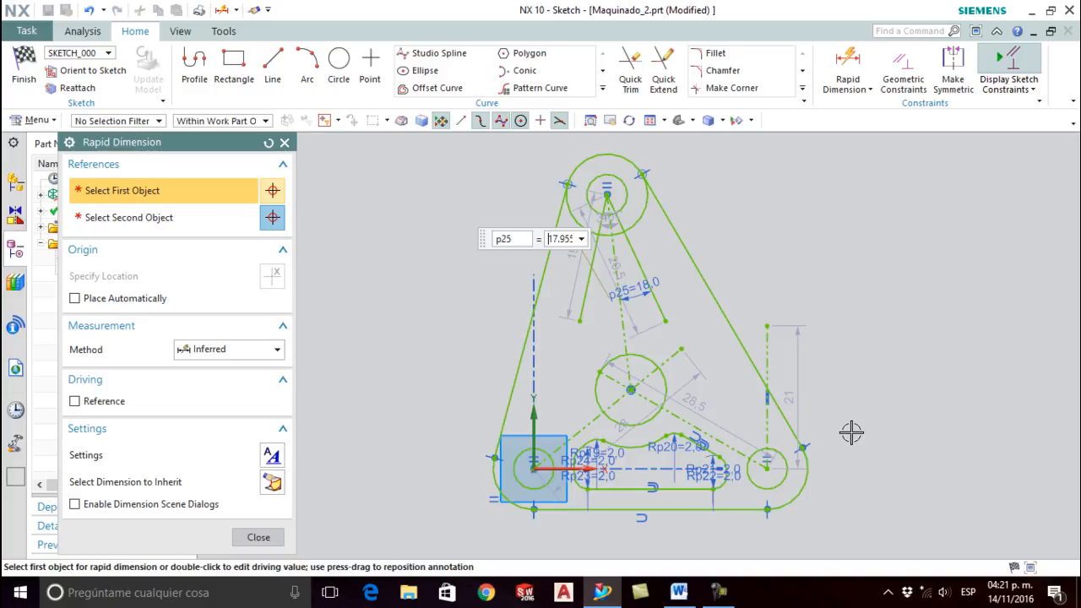
key(Escape)
scroll(647, 306, up, 3)
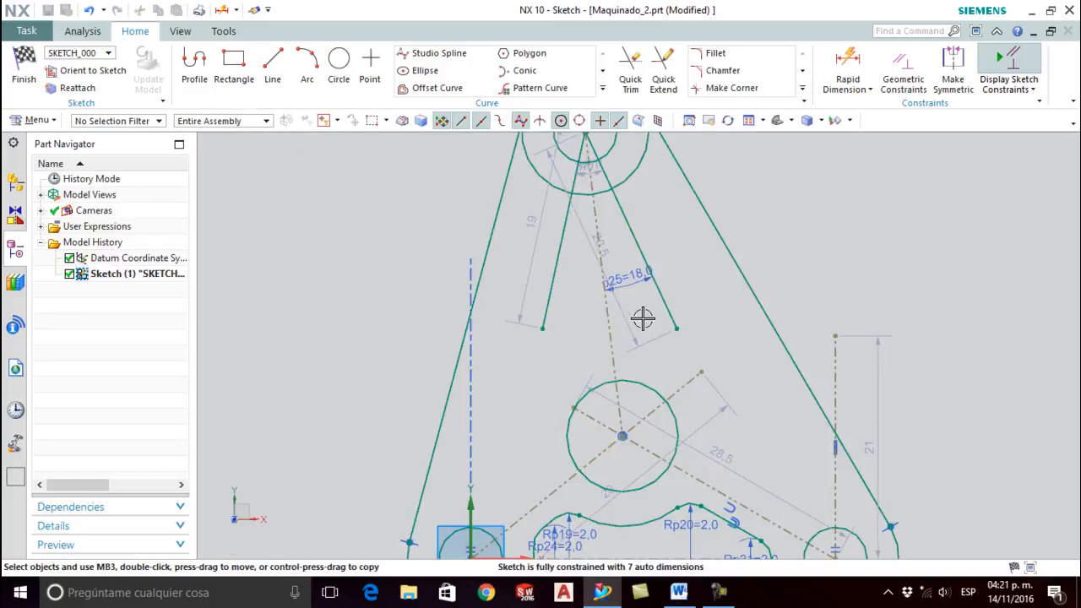
scroll(645, 309, down, 3)
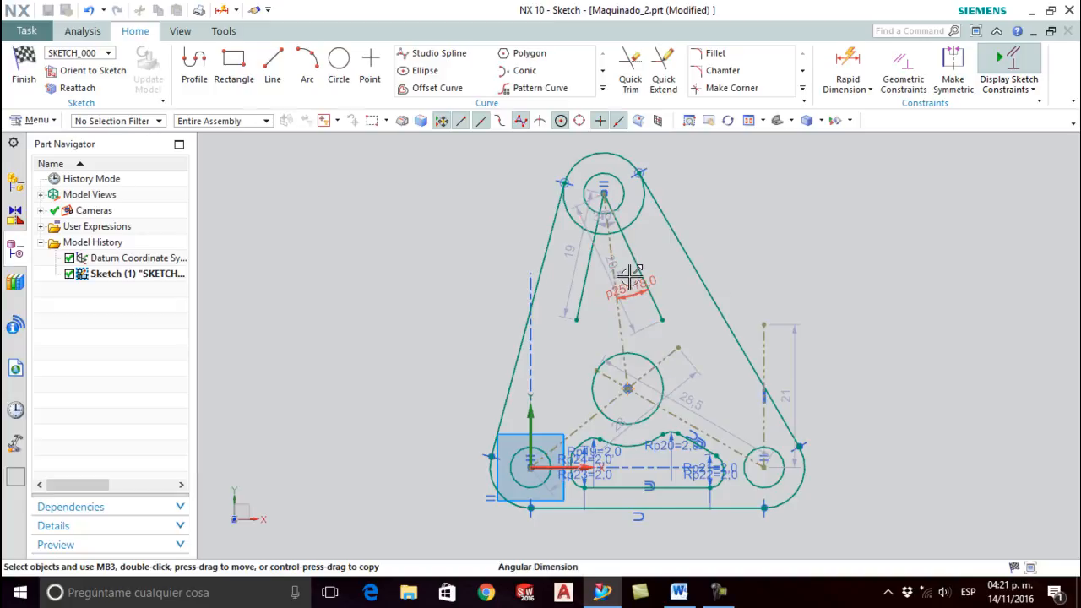
scroll(629, 276, up, 1)
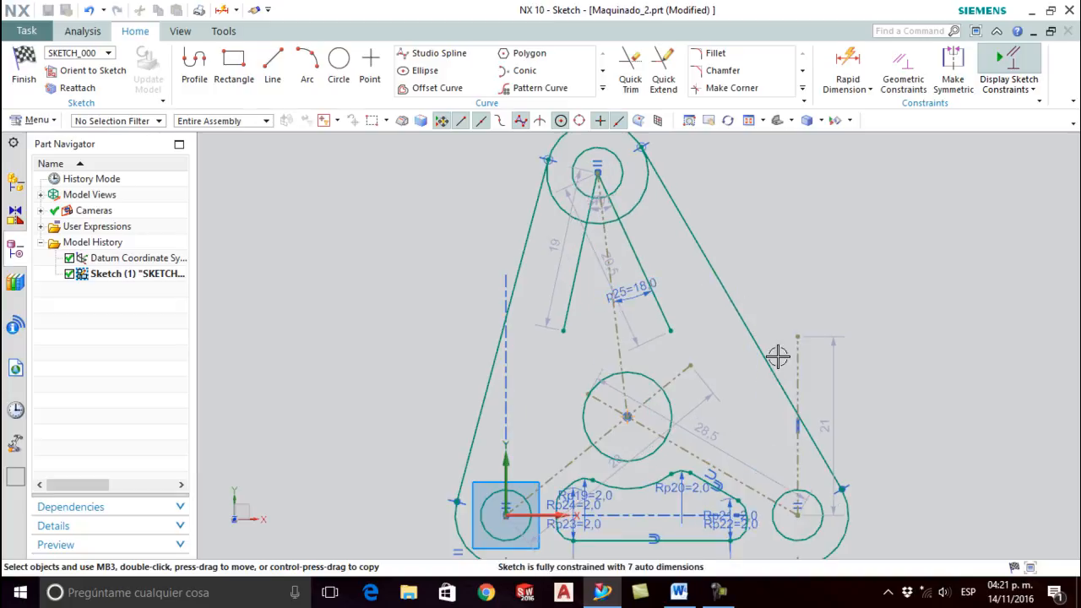
Step: Delete the right-hand line and replace it with a line about 27 mm long from the top hole's centre, sloping further outward
click(635, 253)
key(Delete)
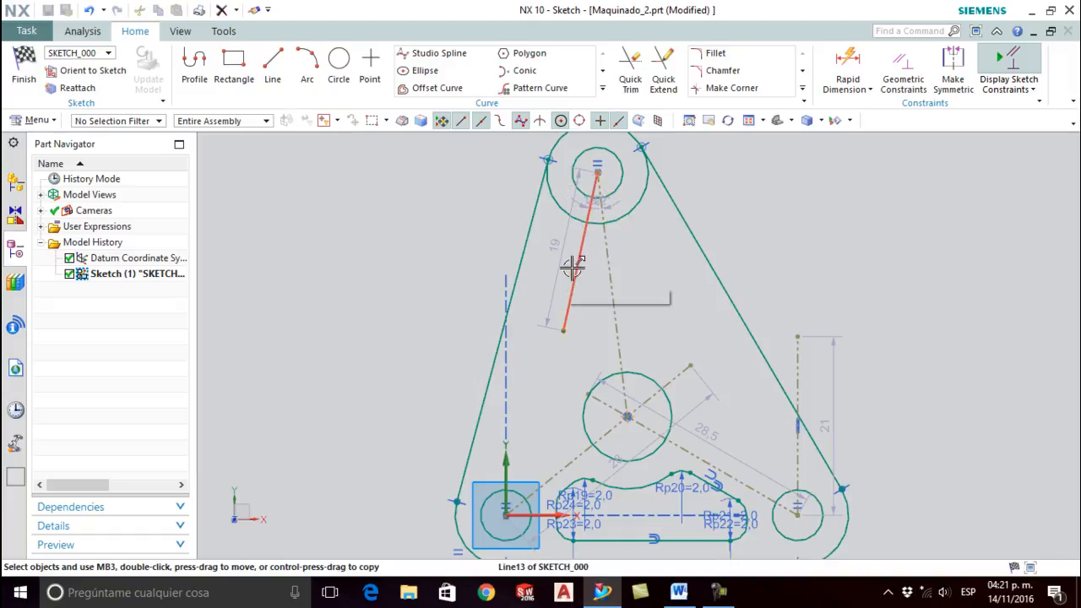
click(285, 67)
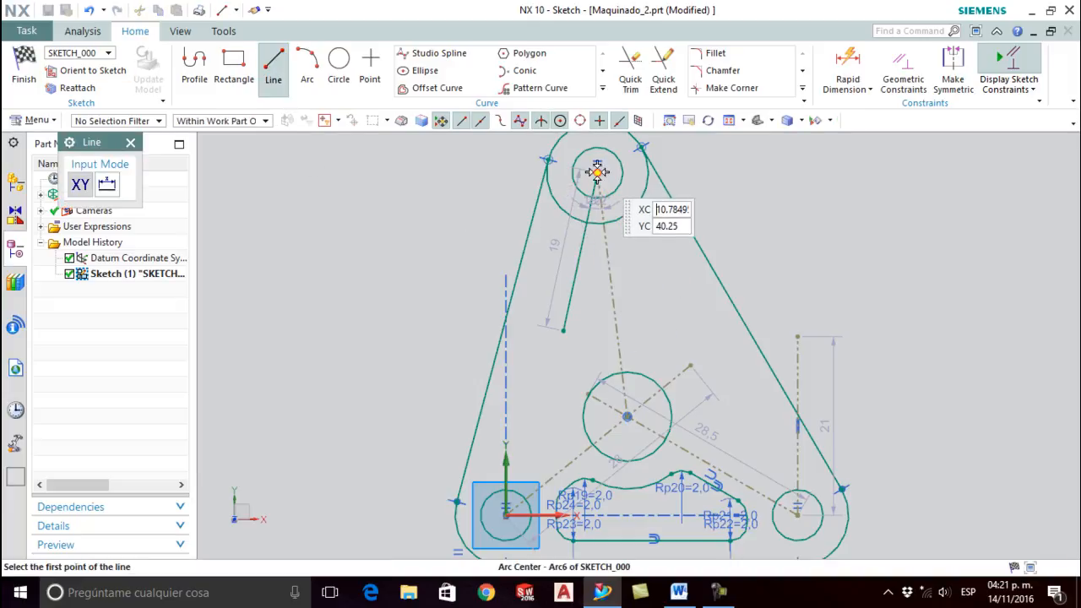
click(597, 172)
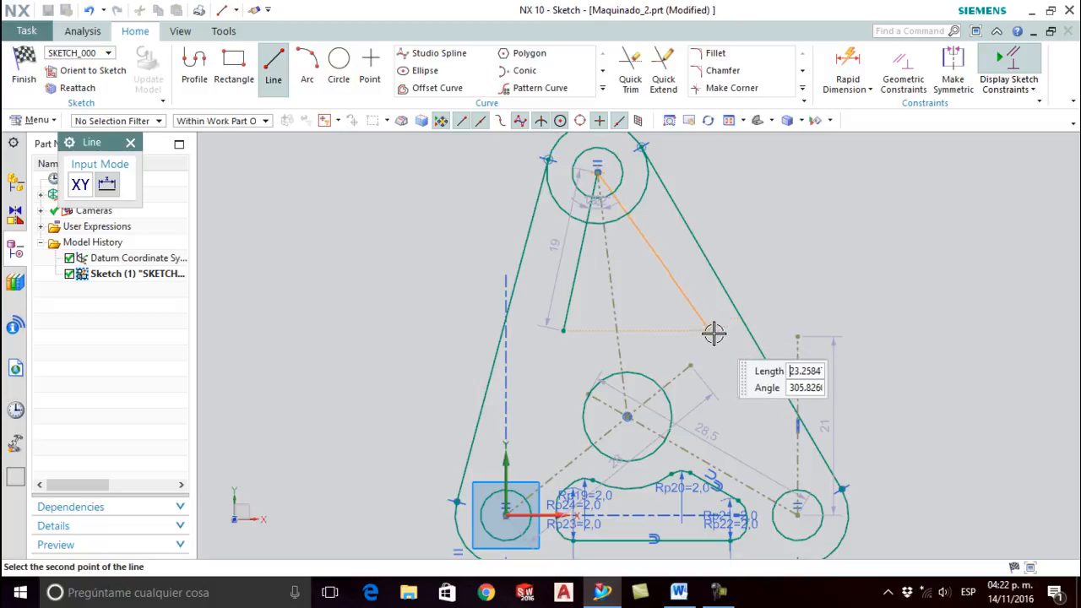
click(730, 359)
key(Escape)
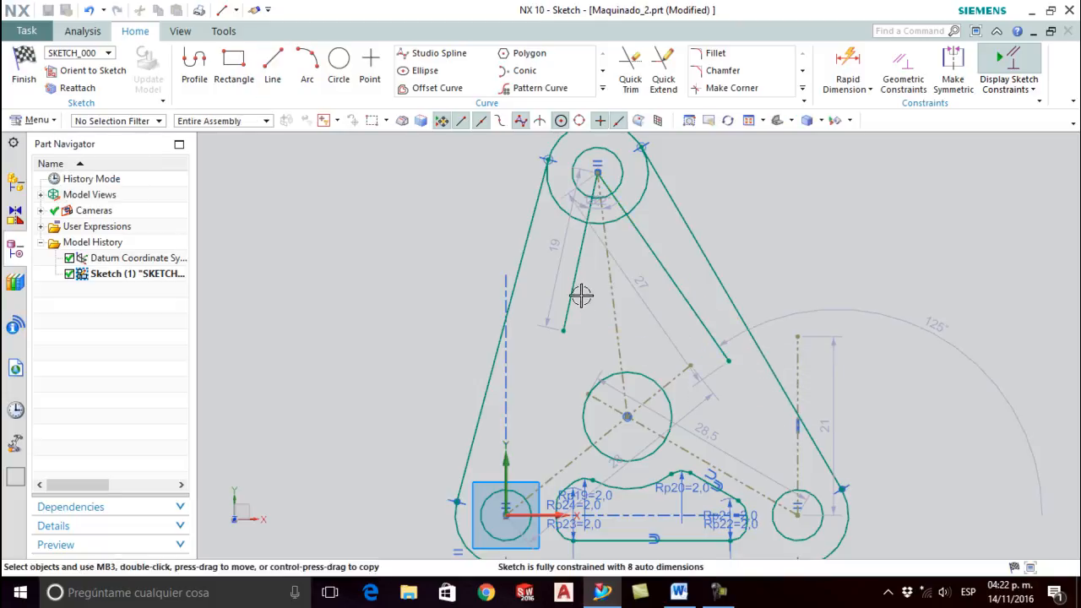
Step: Dimension the angle between the central reference line and the new right-hand line, try 15°, and undo that value
click(847, 63)
click(684, 295)
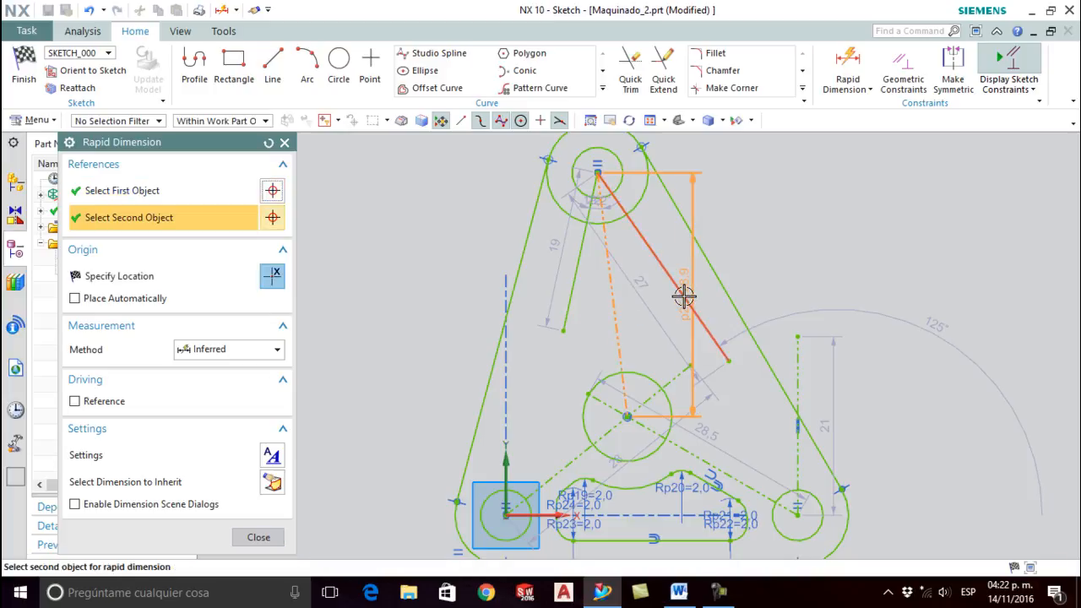
click(666, 312)
click(658, 337)
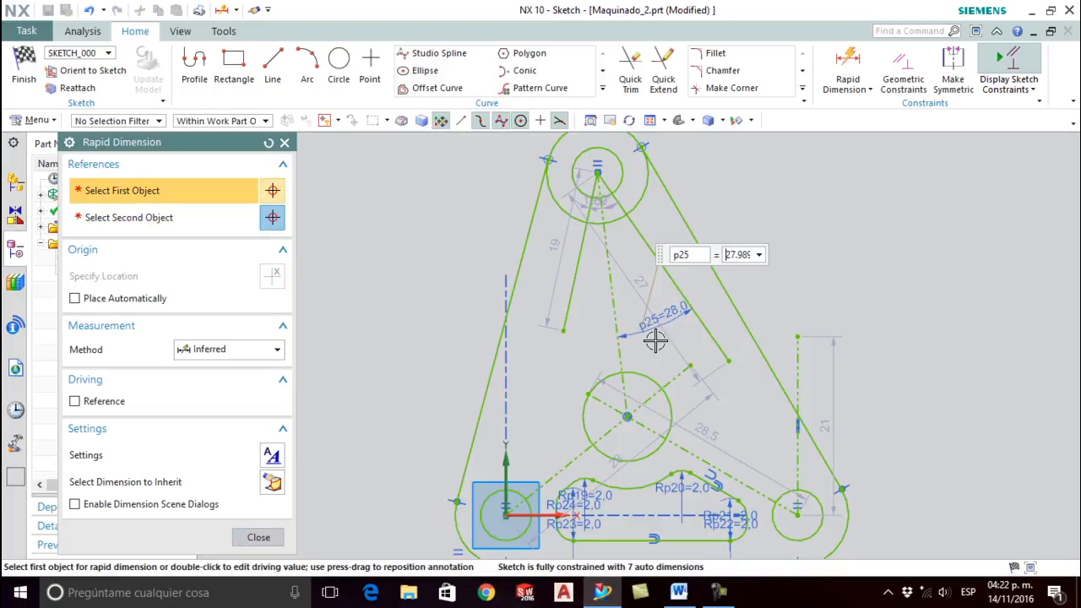
text(15)
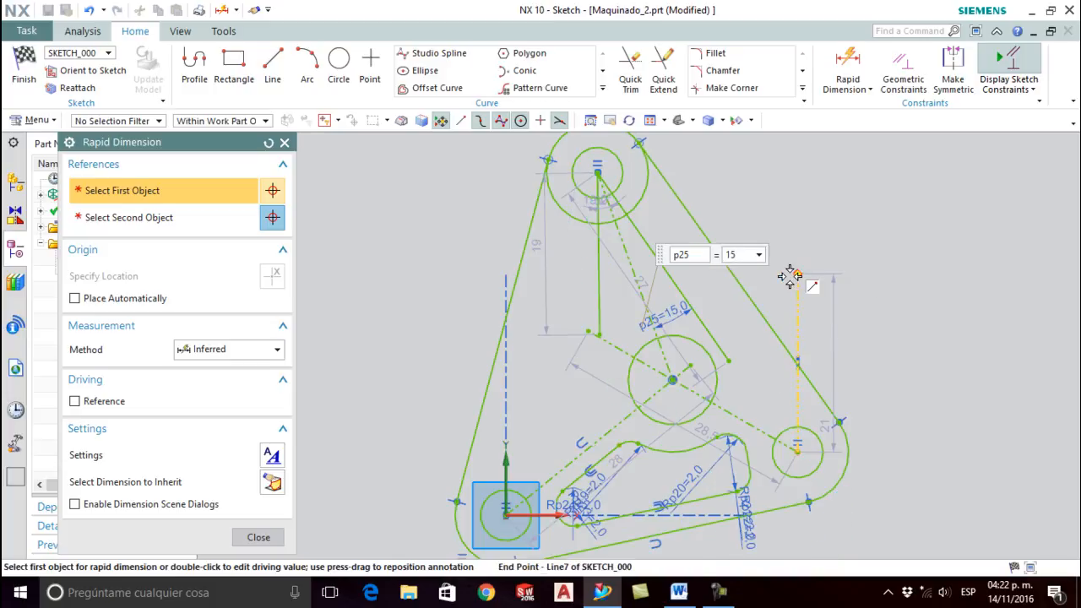
key(ctrl+z)
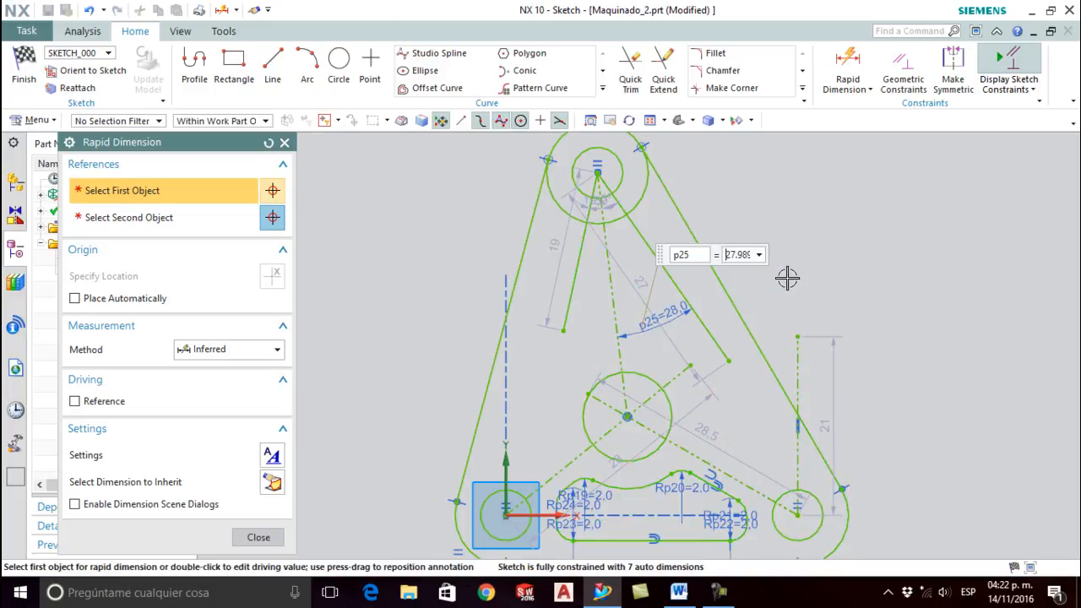
key(Escape)
scroll(782, 248, up, 2)
scroll(782, 249, down, 4)
scroll(691, 458, up, 2)
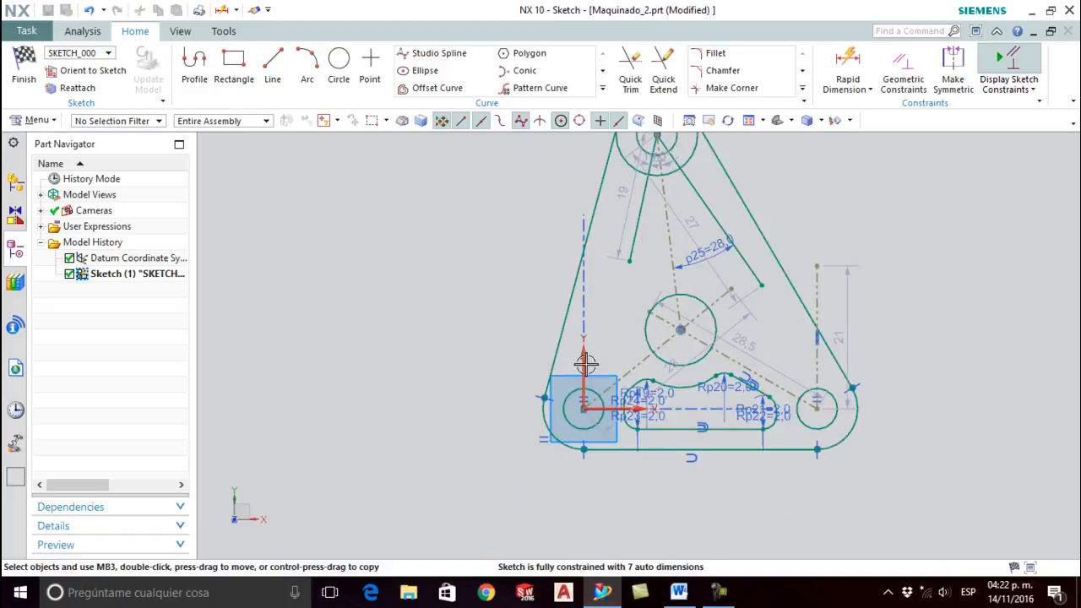
Step: Apply a Horizontal constraint to the plate's bottom edge line
click(902, 80)
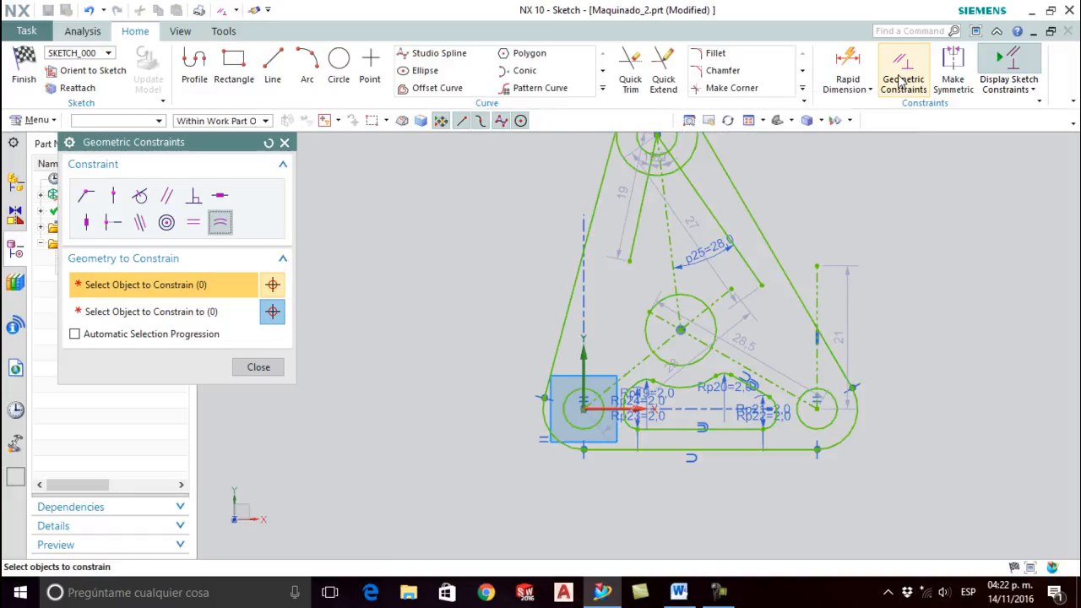
click(222, 197)
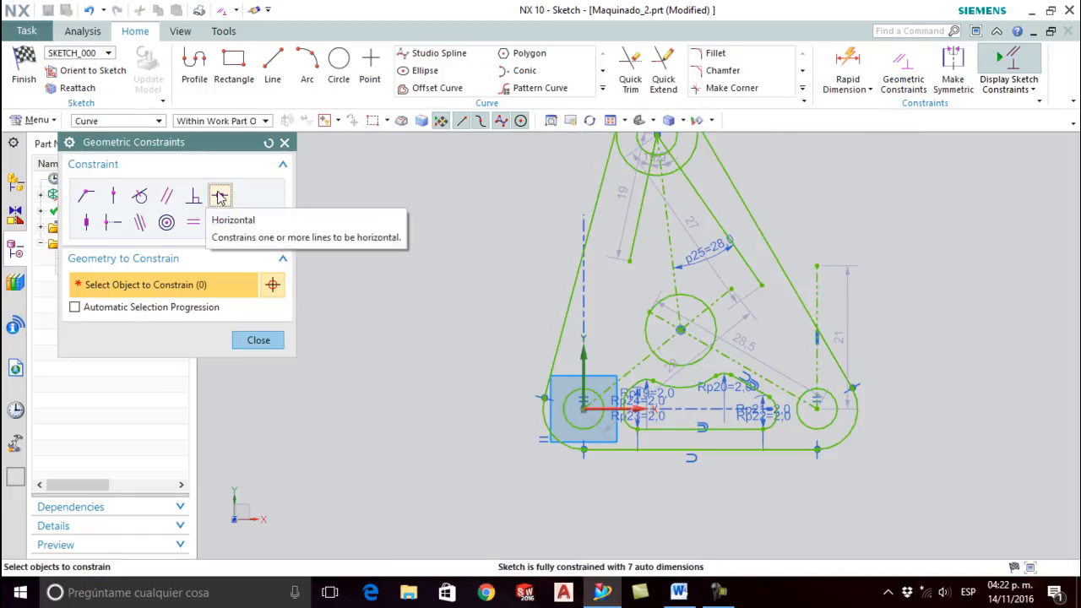
click(726, 450)
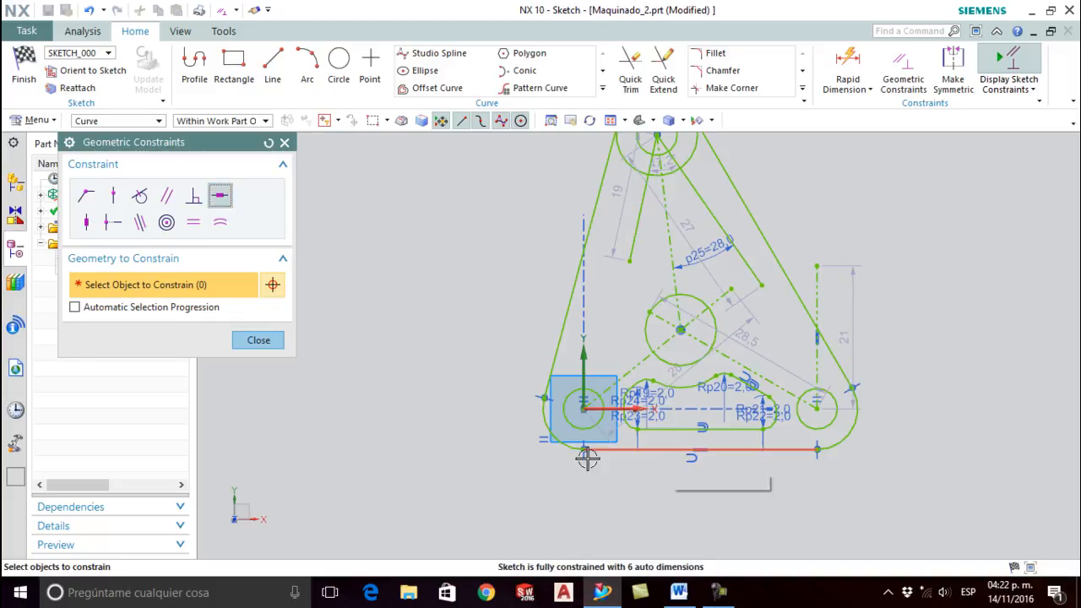
click(258, 341)
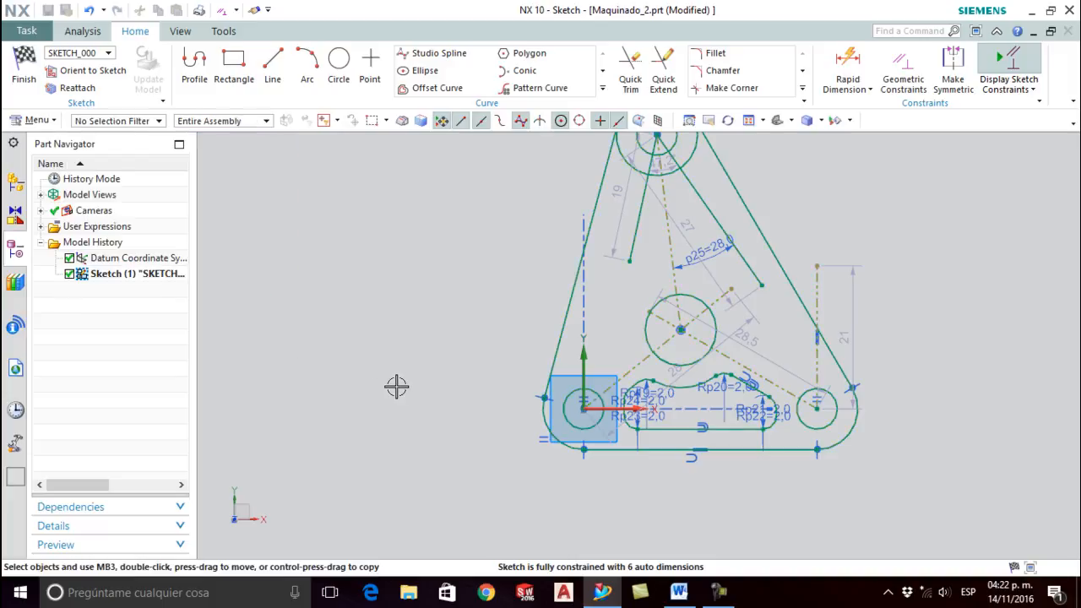
Step: Set the angular dimension between the central reference line and the right-hand line to 15°
scroll(398, 392, down, 3)
scroll(391, 377, up, 1)
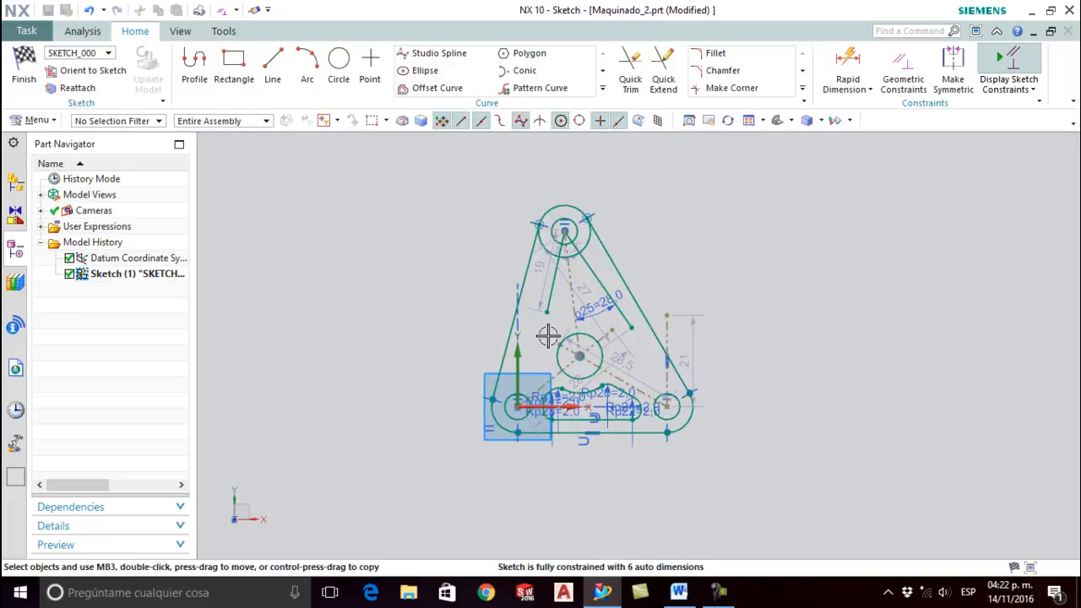
double_click(602, 307)
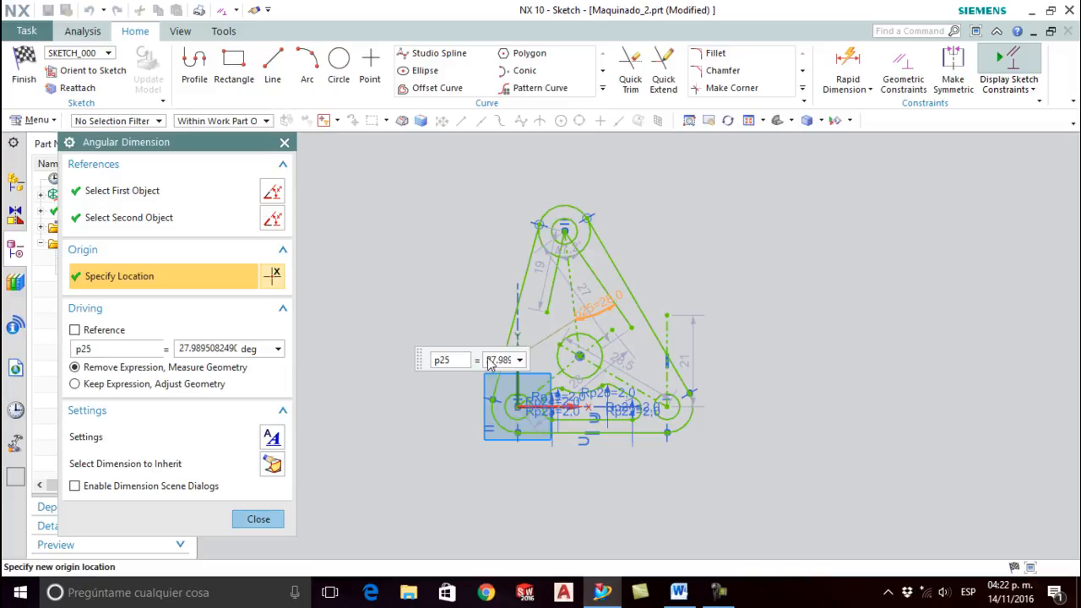
text(15)
key(Return)
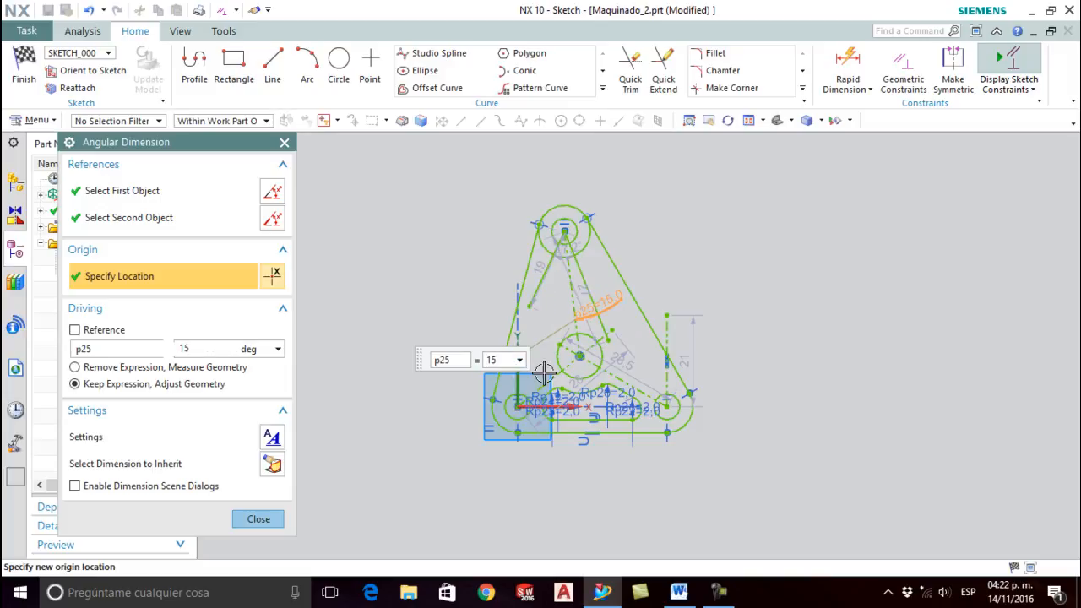
Step: Dimension the angle between the shorter slanted line and the centerline from the upper hole, and set it to 15 degrees
scroll(558, 281, up, 2)
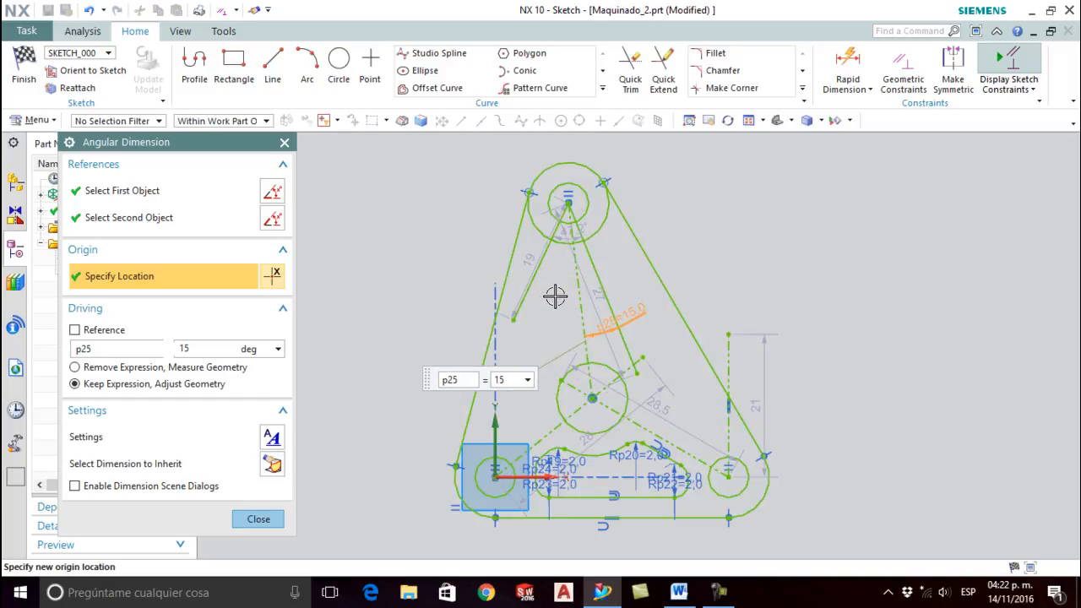
scroll(555, 297, up, 1)
key(Escape)
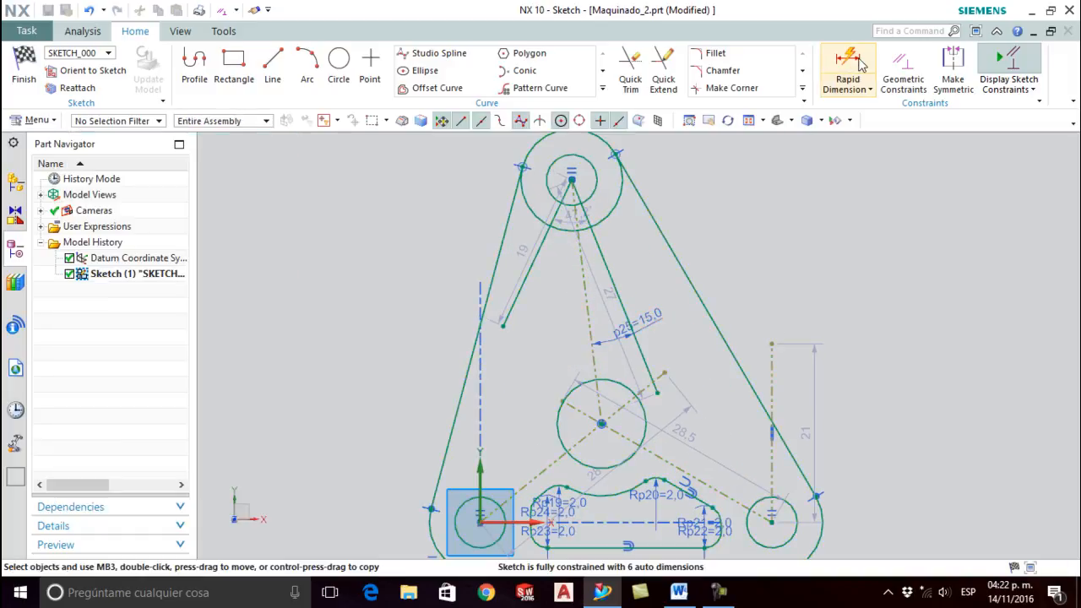
click(860, 65)
click(581, 311)
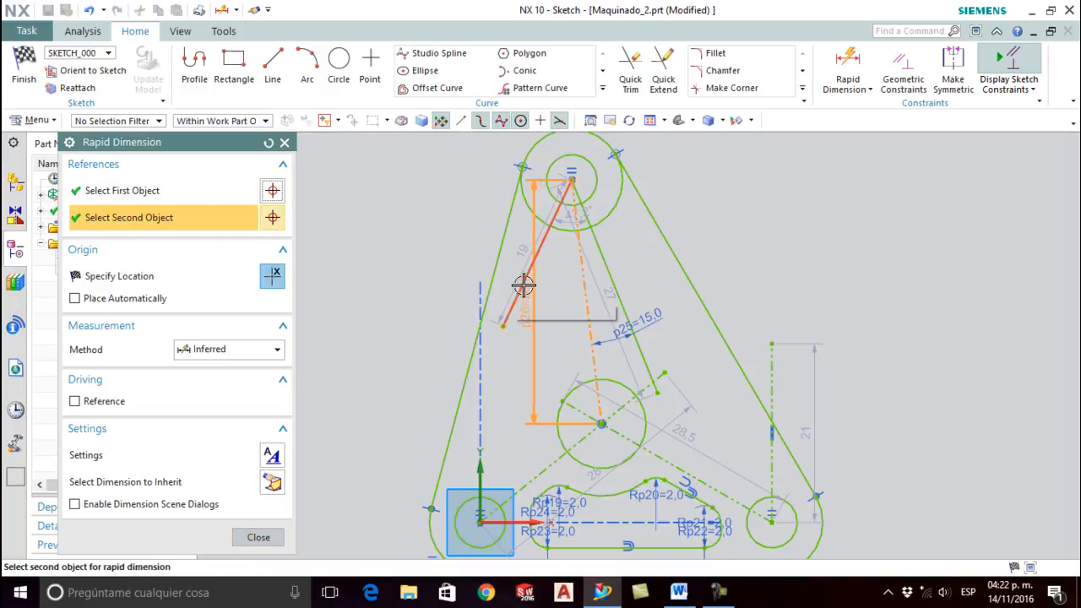
click(560, 301)
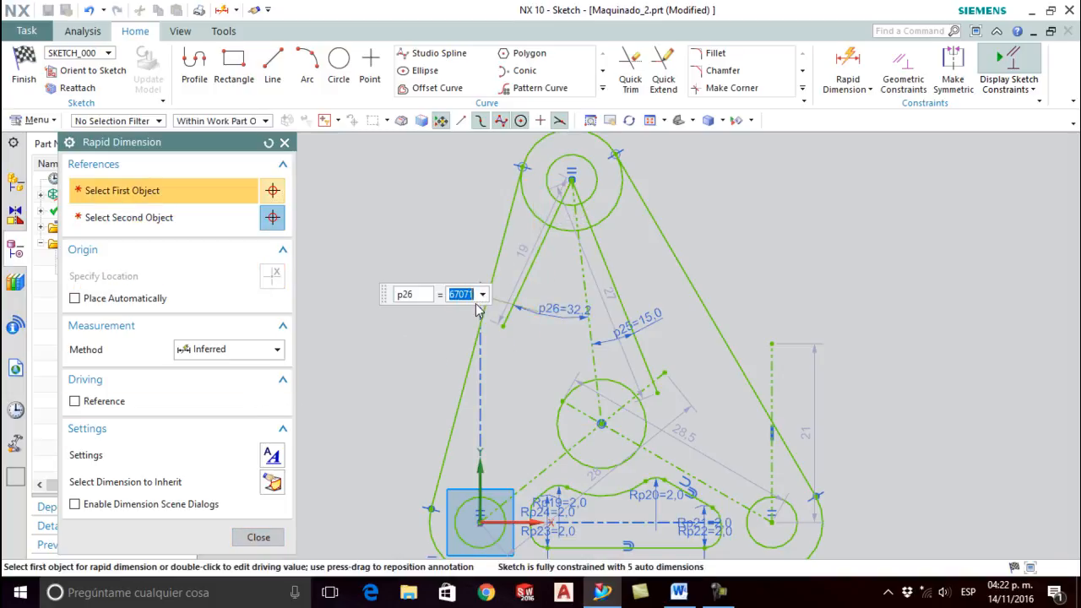
key(Return)
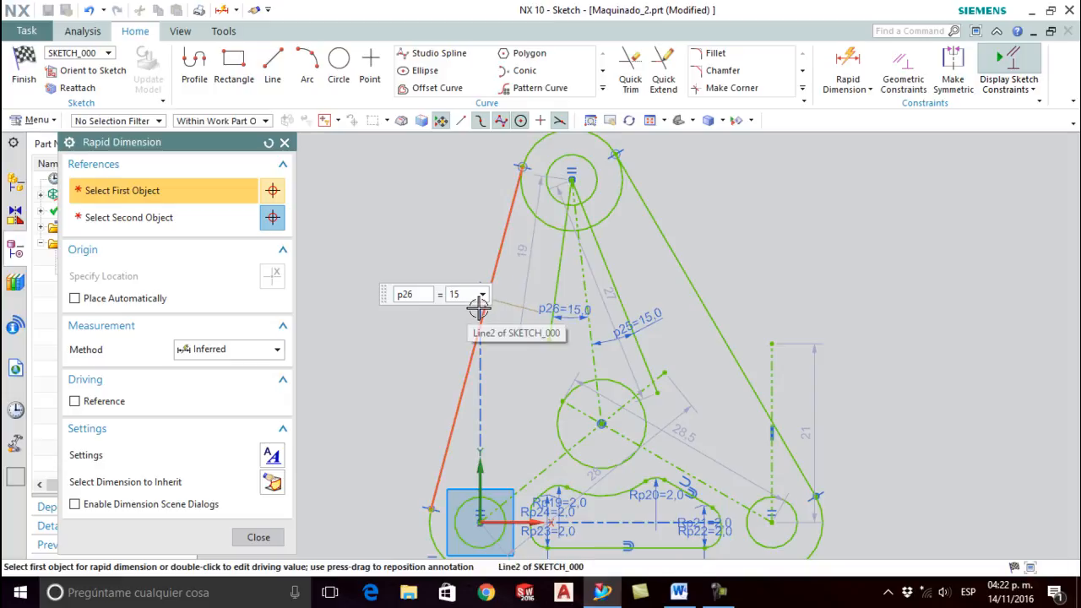
key(Escape)
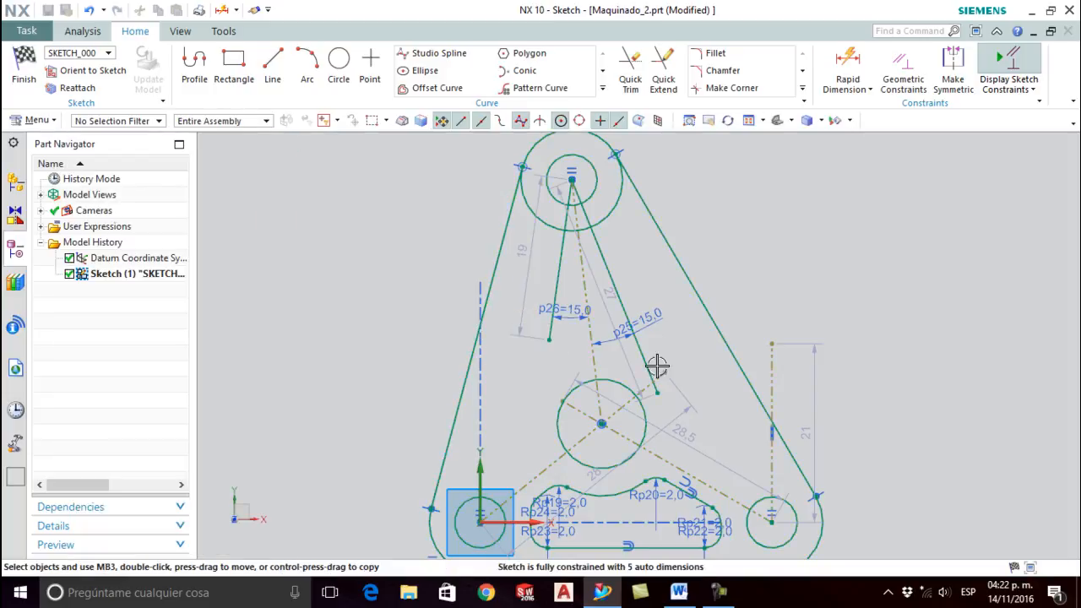
Step: Hide the two 15-degree angular dimensions beside the centerline from the upper hole
click(653, 320)
key(Delete)
click(574, 313)
right_click(573, 325)
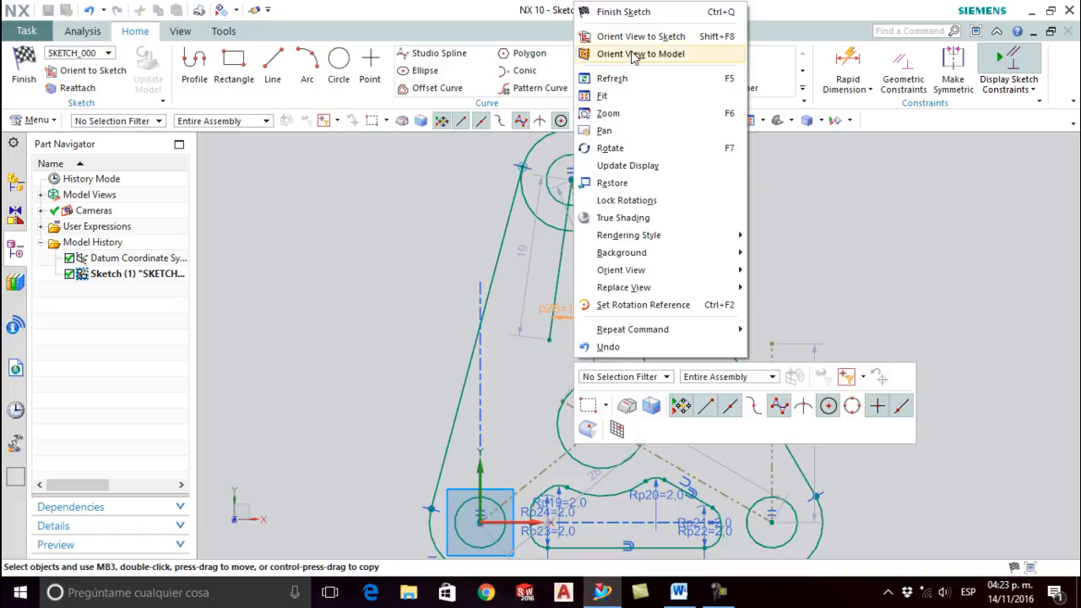
click(774, 241)
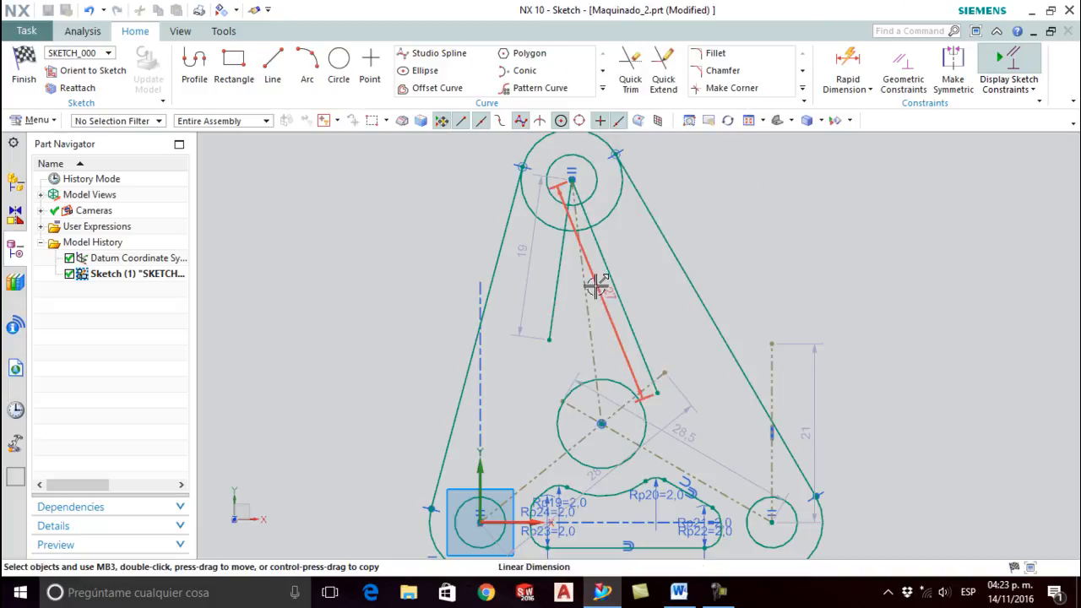
Step: Hide the linear dimensions of the two slanted lines and of the construction lines in the sketch
click(596, 286)
key(Delete)
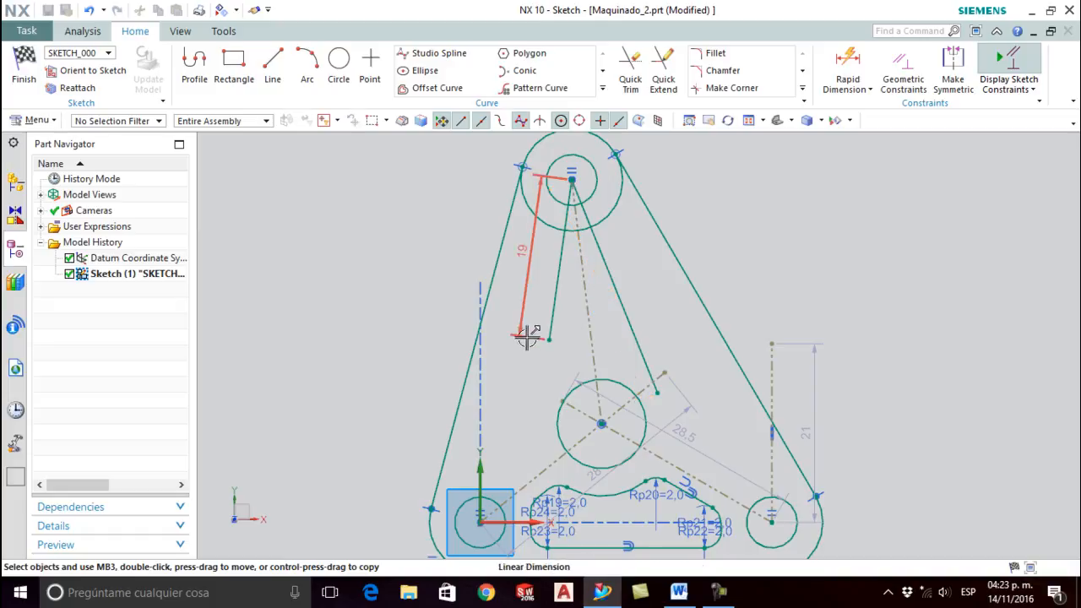
click(520, 258)
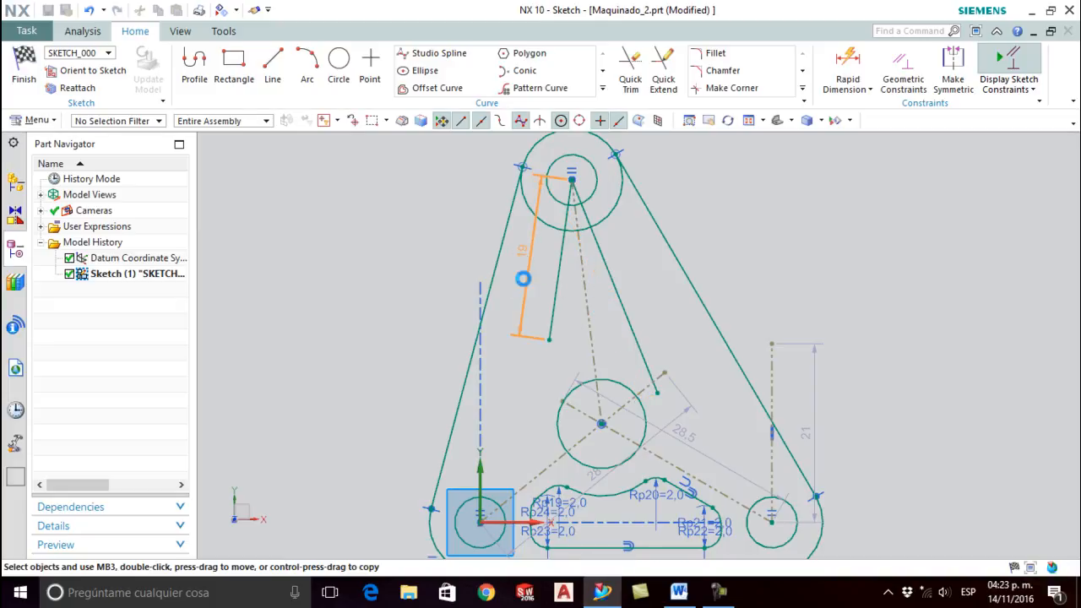
right_drag(523, 278, 524, 280)
click(508, 328)
right_drag(676, 424, 674, 452)
right_drag(810, 432, 812, 435)
click(848, 174)
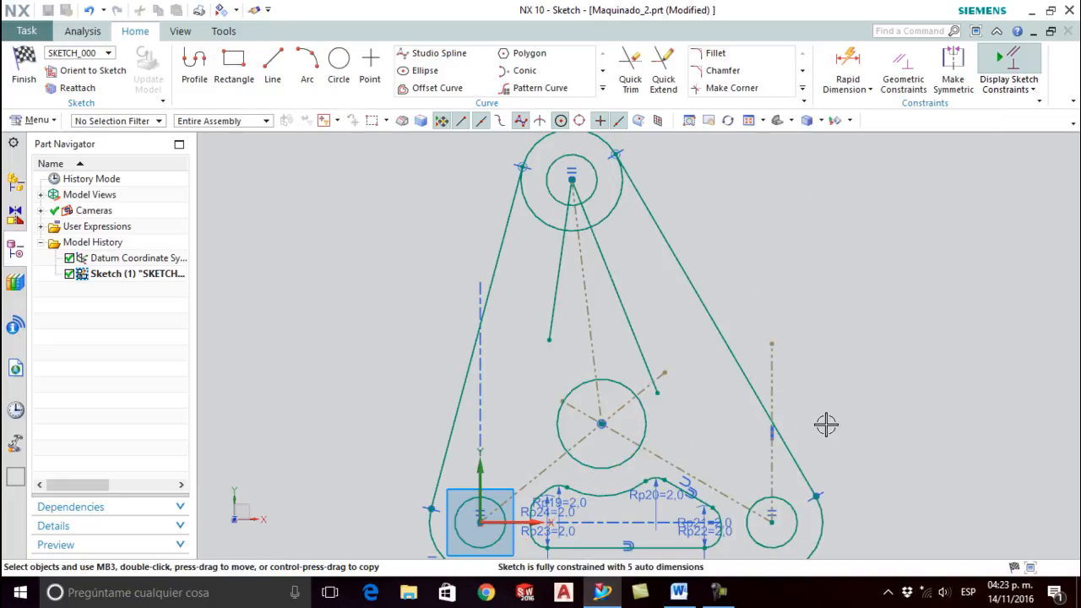
Step: Trim away the inner lower arc of the large circle around the upper hole, leaving the rounded outer corner
scroll(639, 346, down, 3)
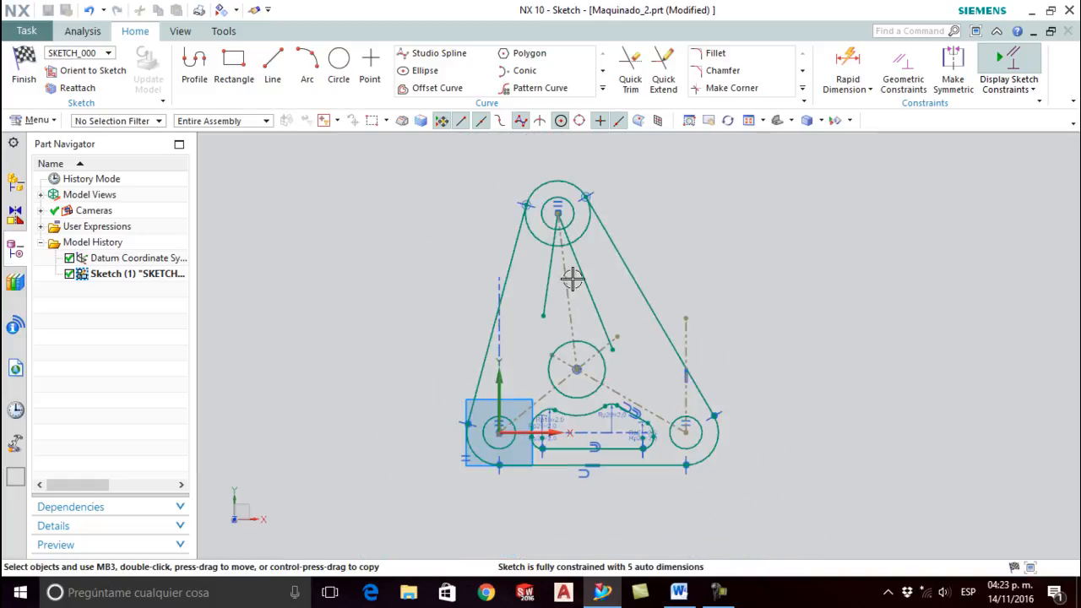
scroll(549, 211, up, 5)
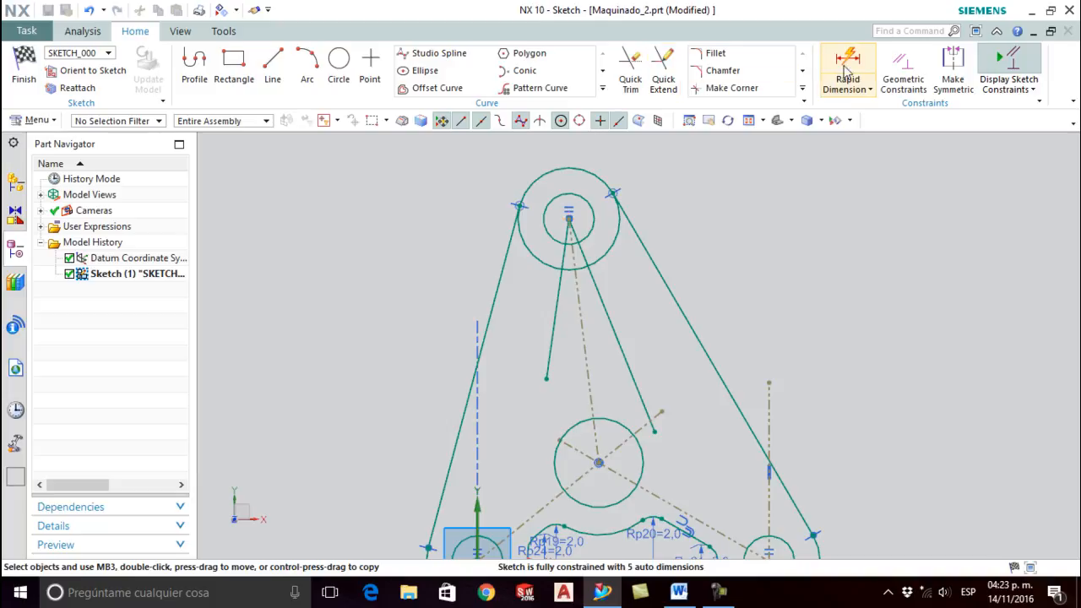
click(632, 78)
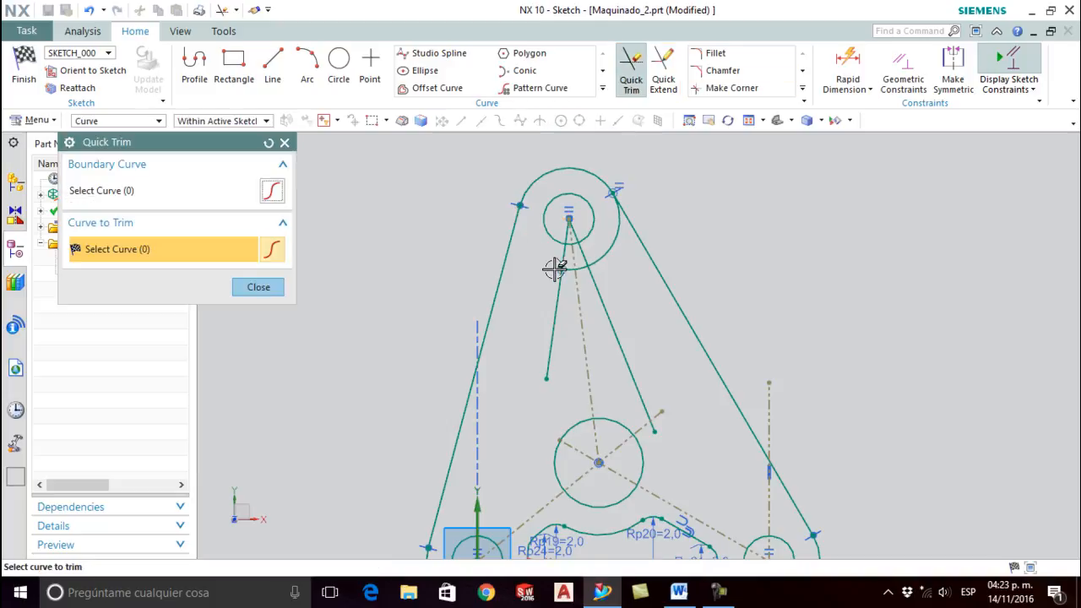
click(601, 252)
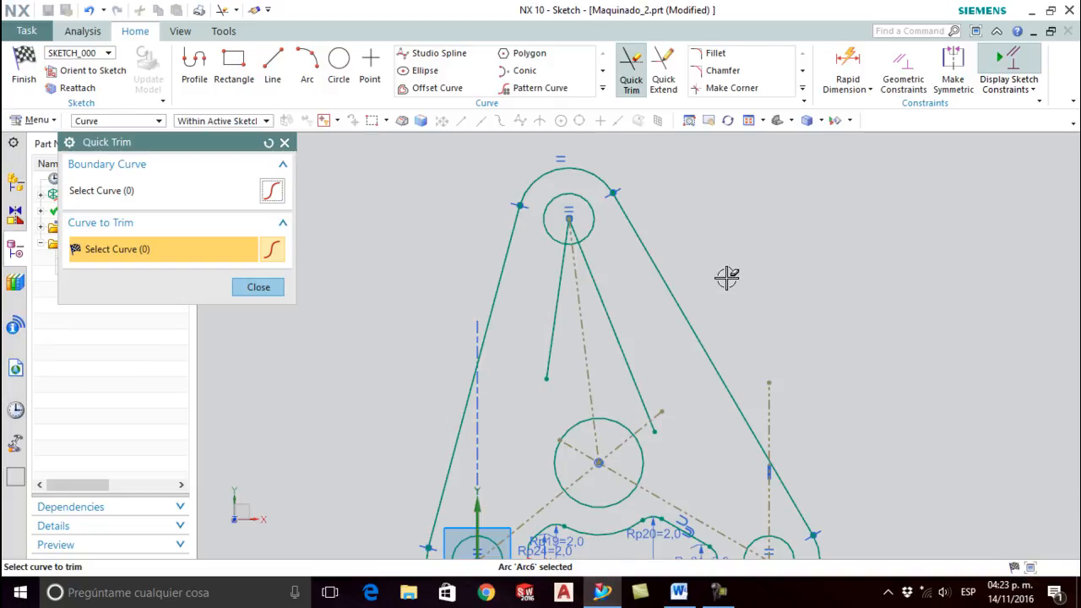
Step: Check the upper slot's radii in the Word drawing, then start a Fillet with a 4 mm radius in the NX sketch
key(alt+Tab)
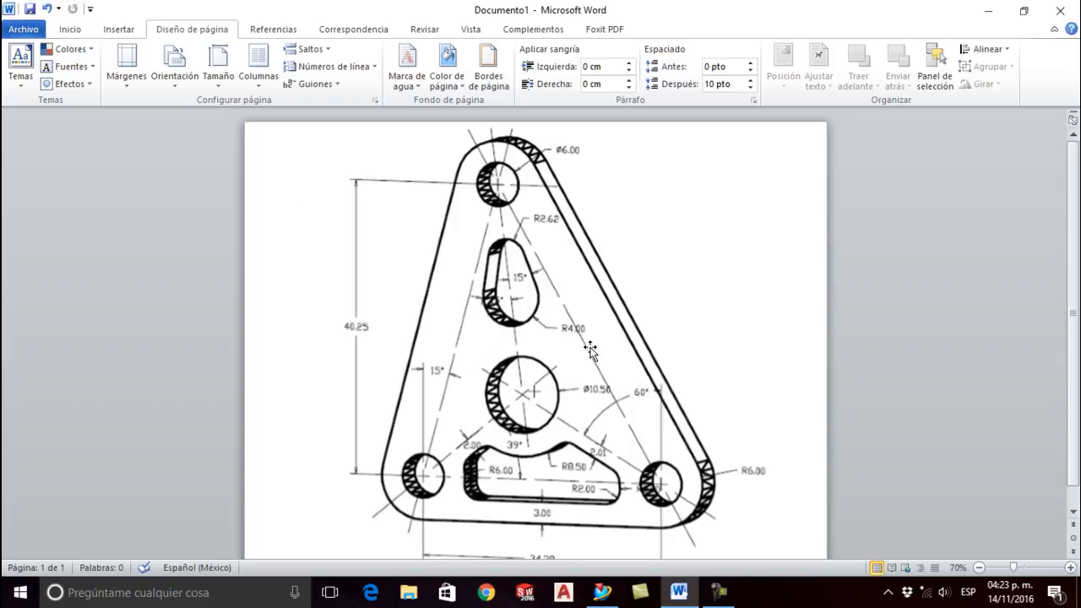
key(alt+Tab)
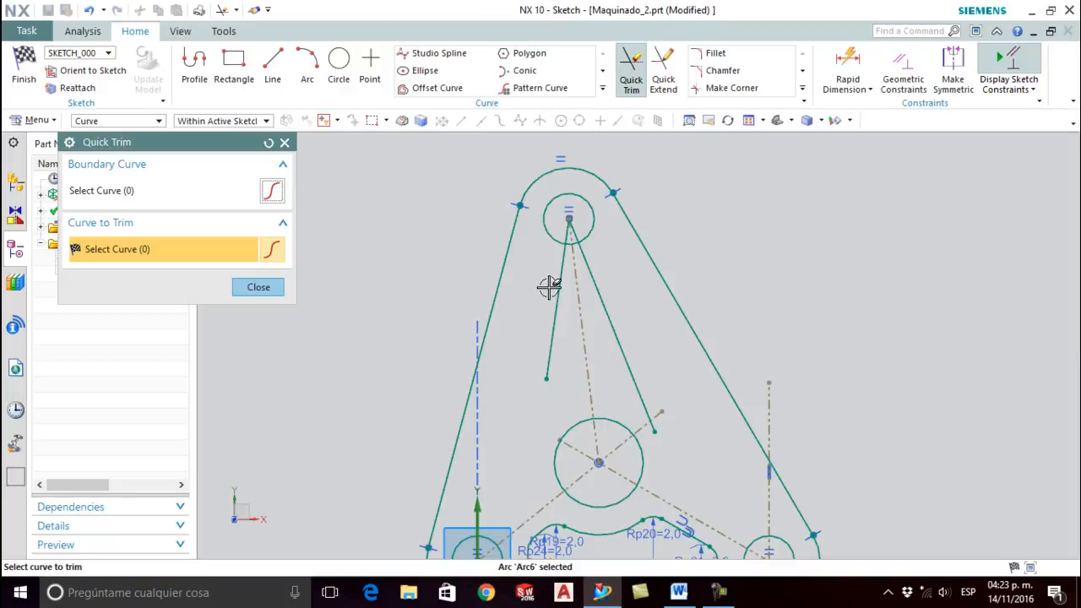
click(714, 53)
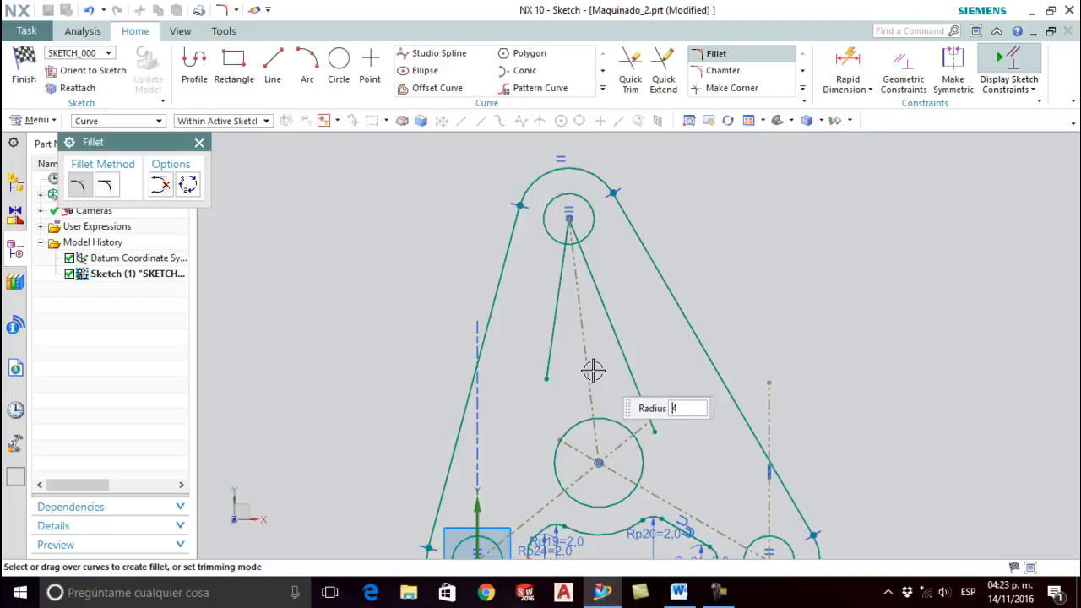
click(547, 369)
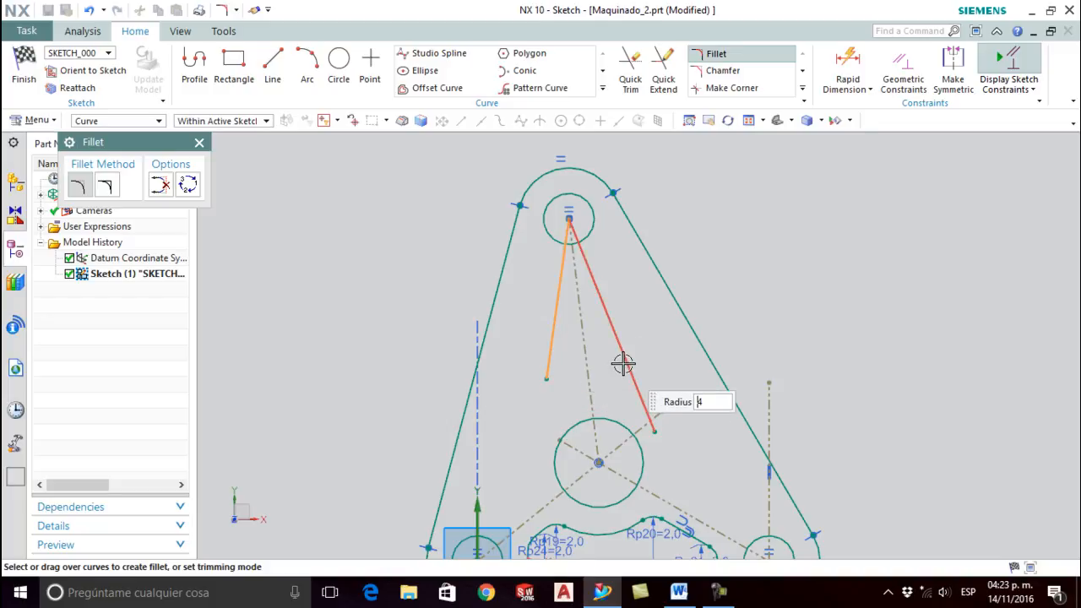
click(625, 363)
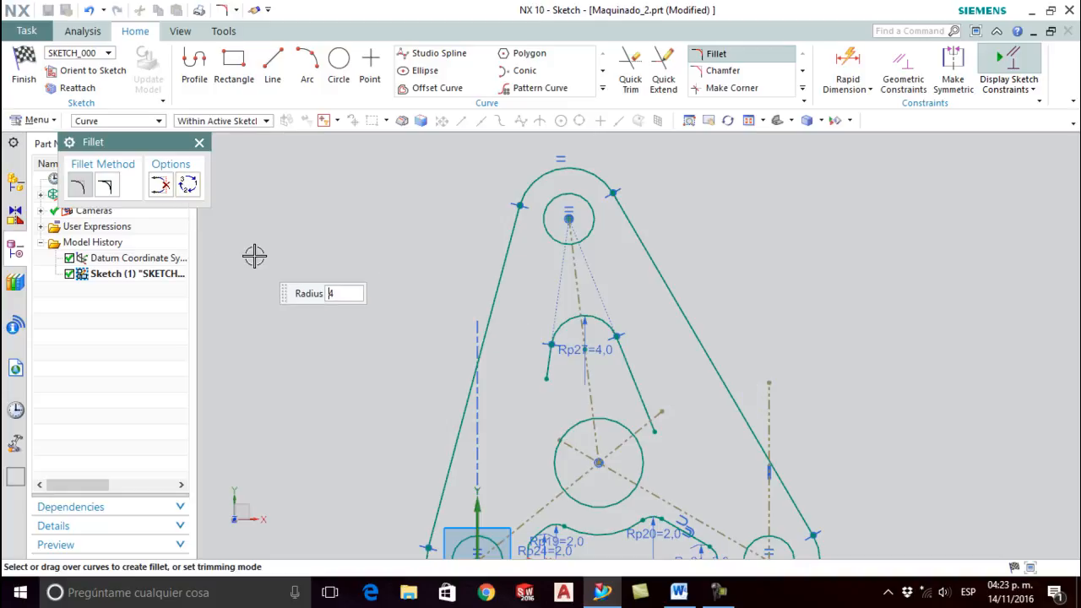
key(ctrl+z)
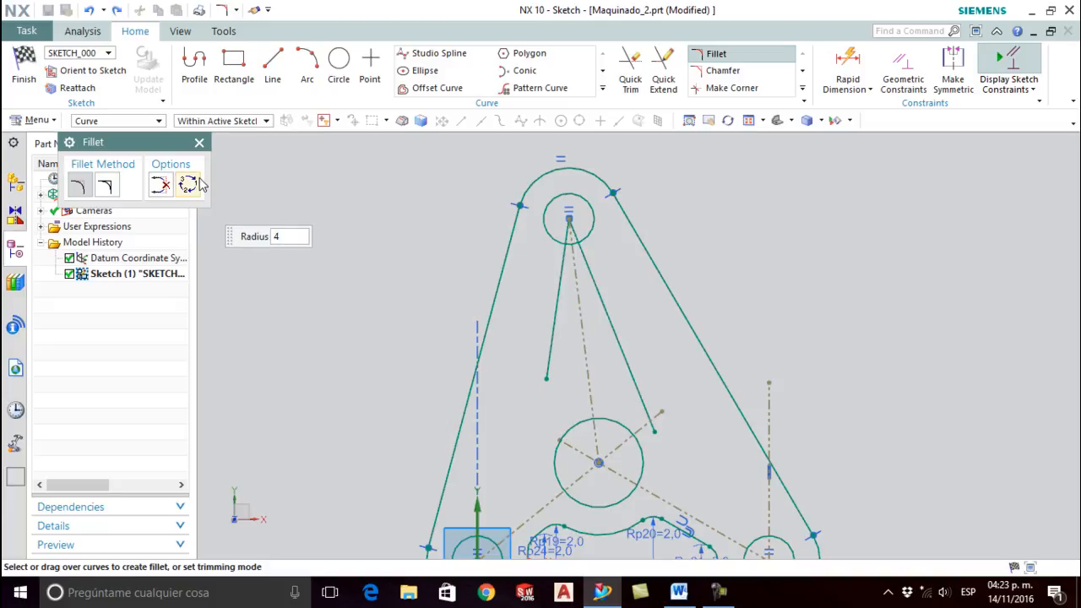
Step: Round the lower end of the upper slot with a 4 mm fillet between the two slanted lines, using the alternate fillet solution
click(187, 185)
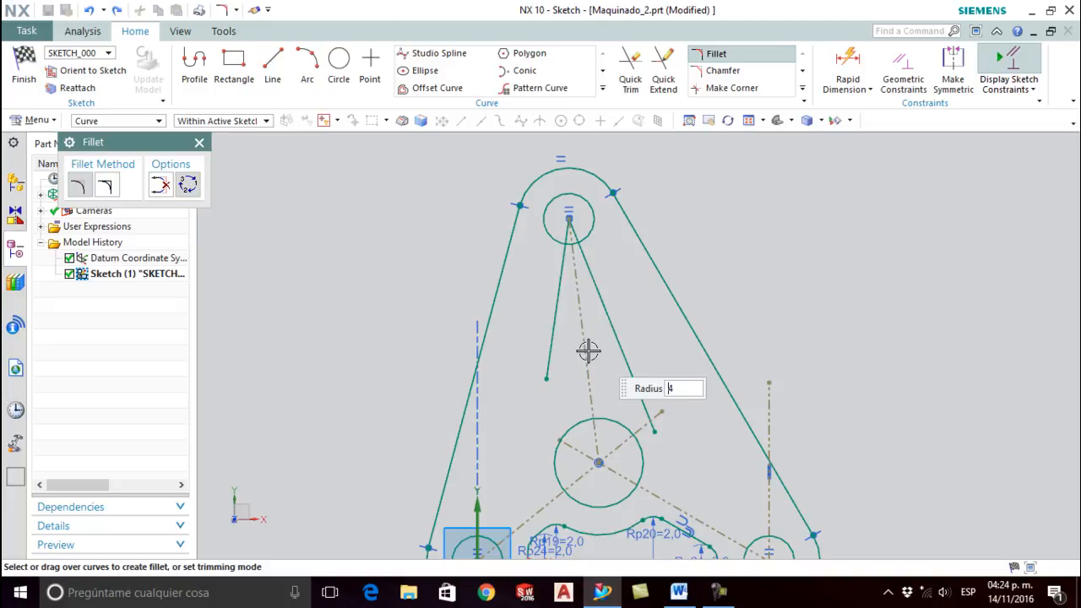
mouse_move(553, 355)
mouse_down()
mouse_move(560, 374)
mouse_move(627, 379)
mouse_up()
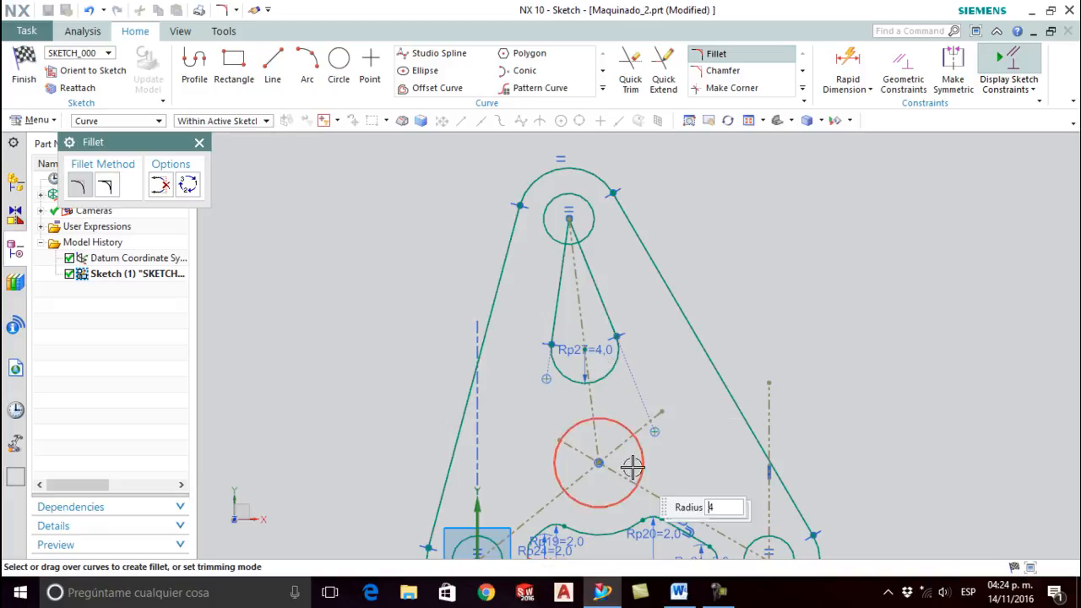
Step: Check the drawing in Word again and close the slot's upper end with a 2.62 mm fillet between the slanted lines
key(alt+Tab)
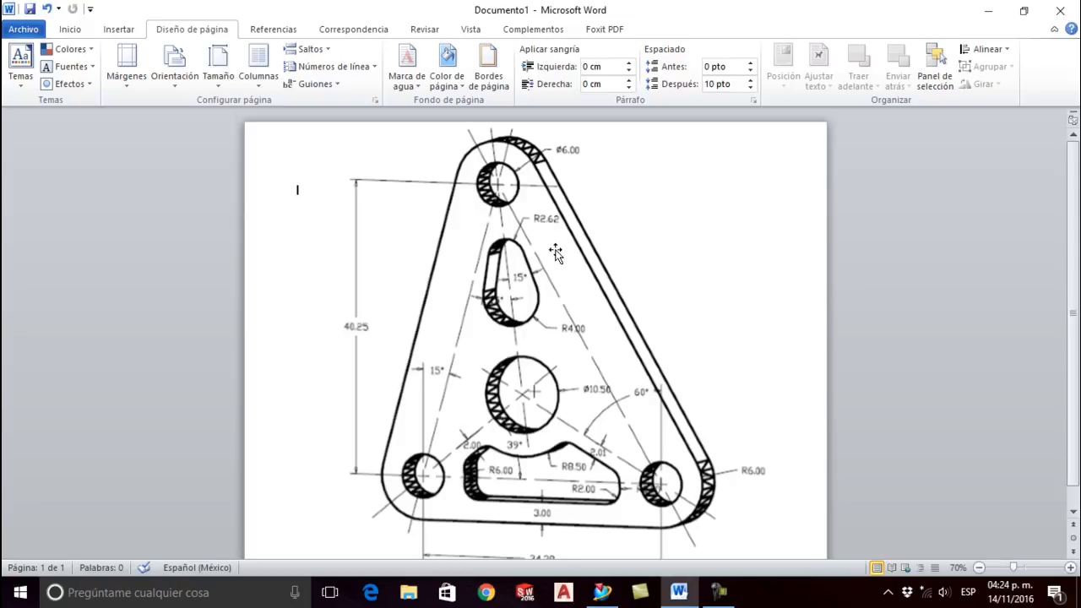
key(alt+Tab)
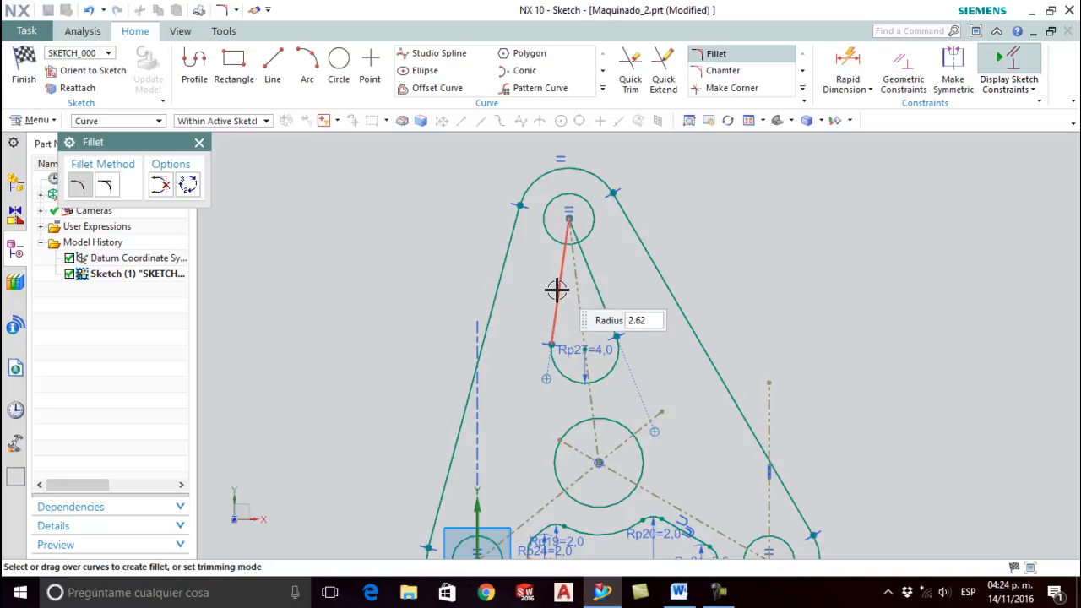
click(592, 276)
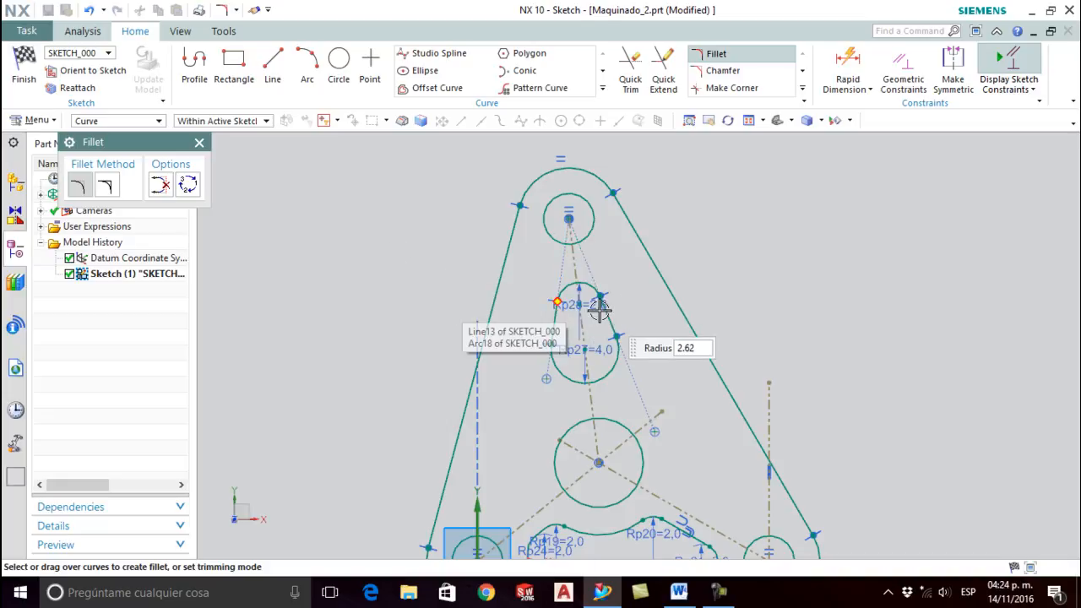
scroll(590, 313, up, 2)
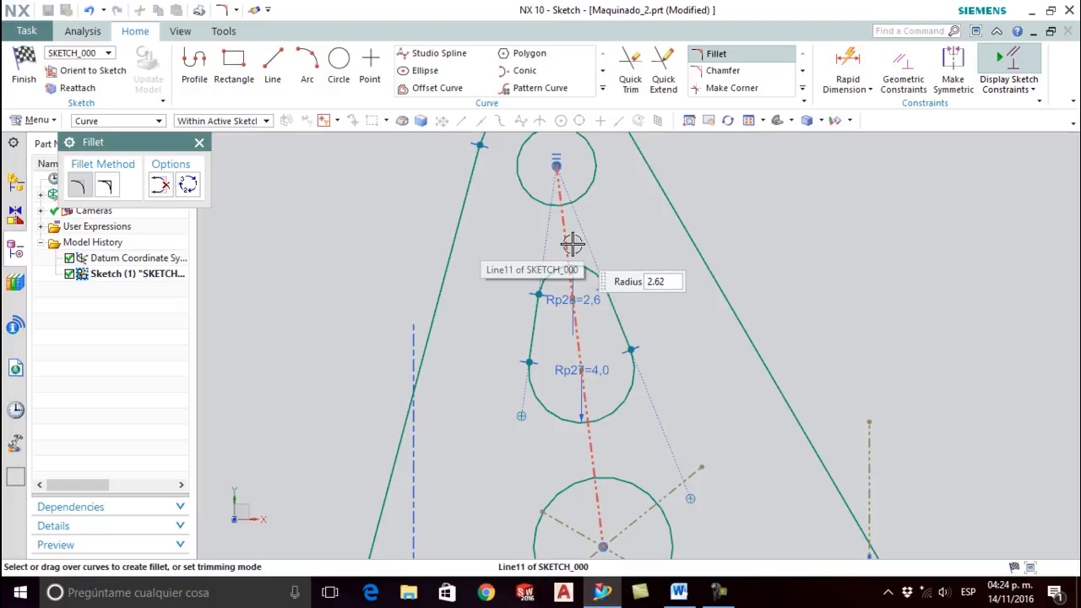
scroll(596, 354, up, 2)
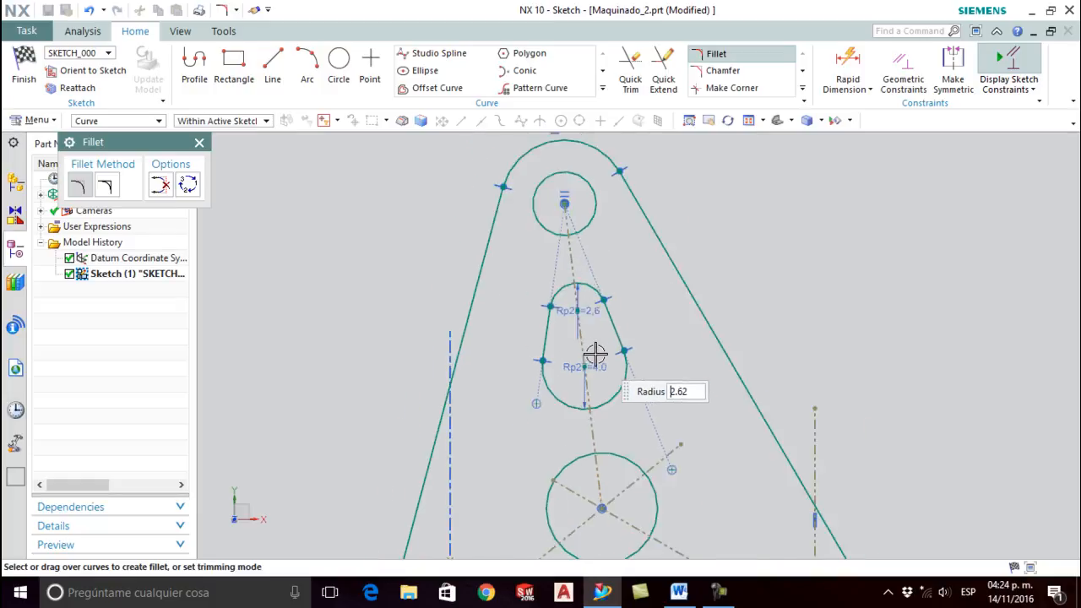
scroll(593, 354, up, 3)
scroll(656, 374, down, 3)
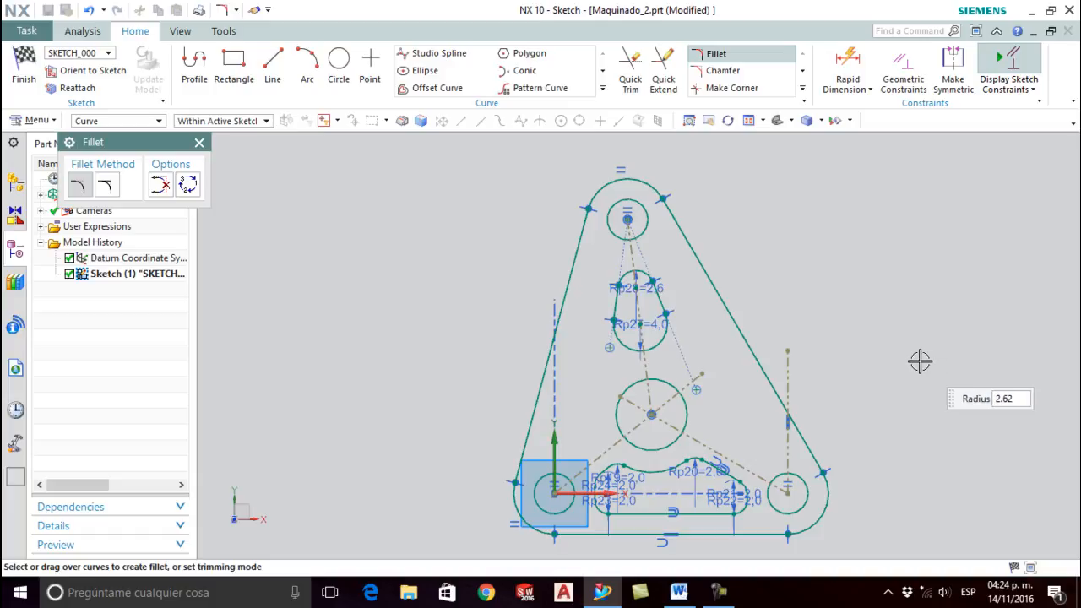
click(200, 142)
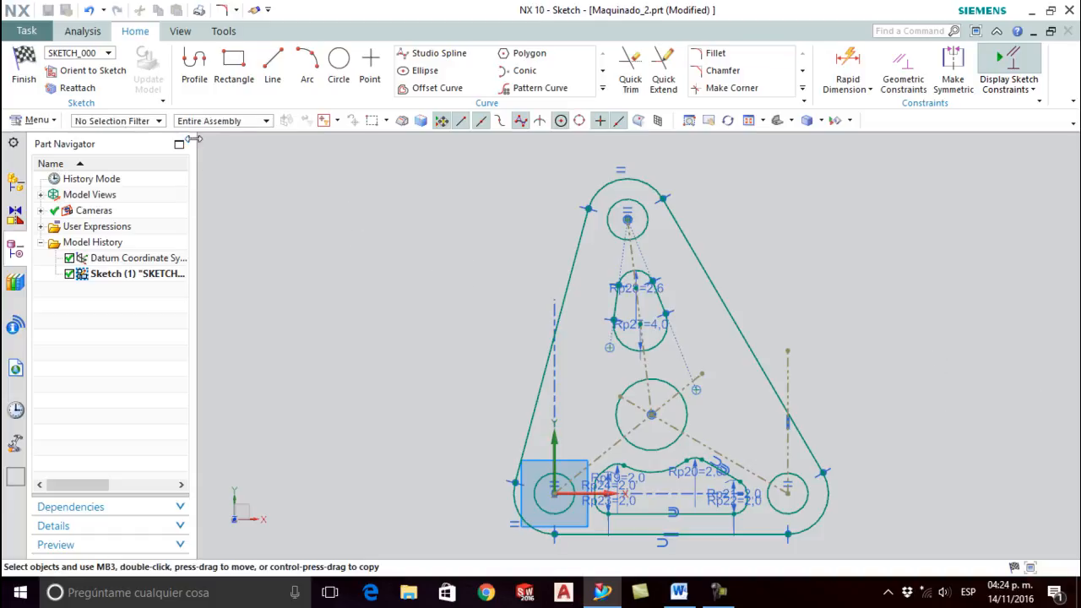
Step: Finish the sketch and extrude the whole plate profile from 0 to 12.7 mm
click(25, 78)
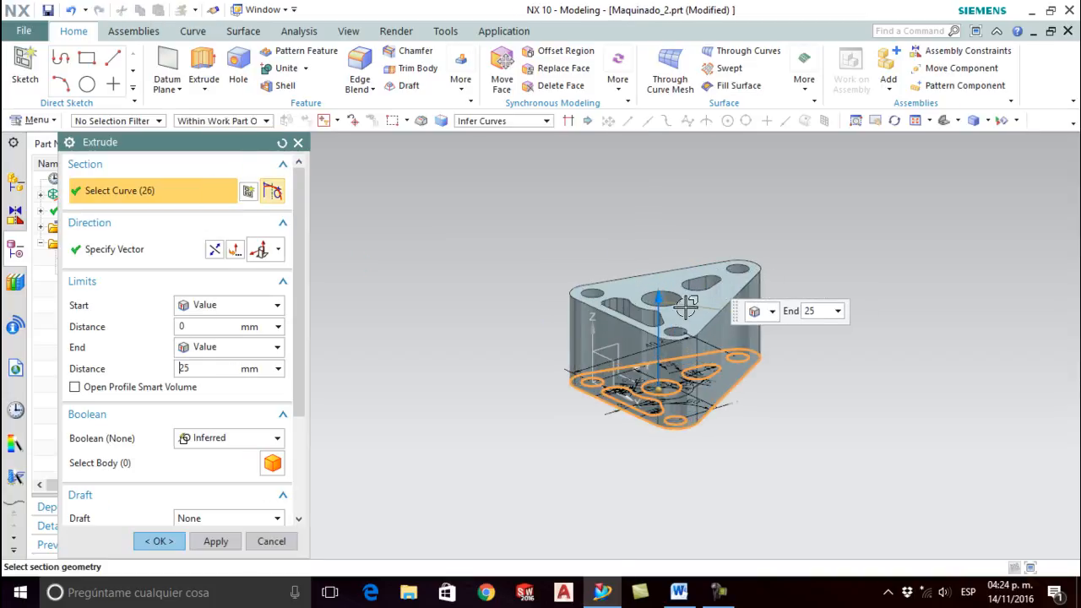
drag(667, 301, 667, 321)
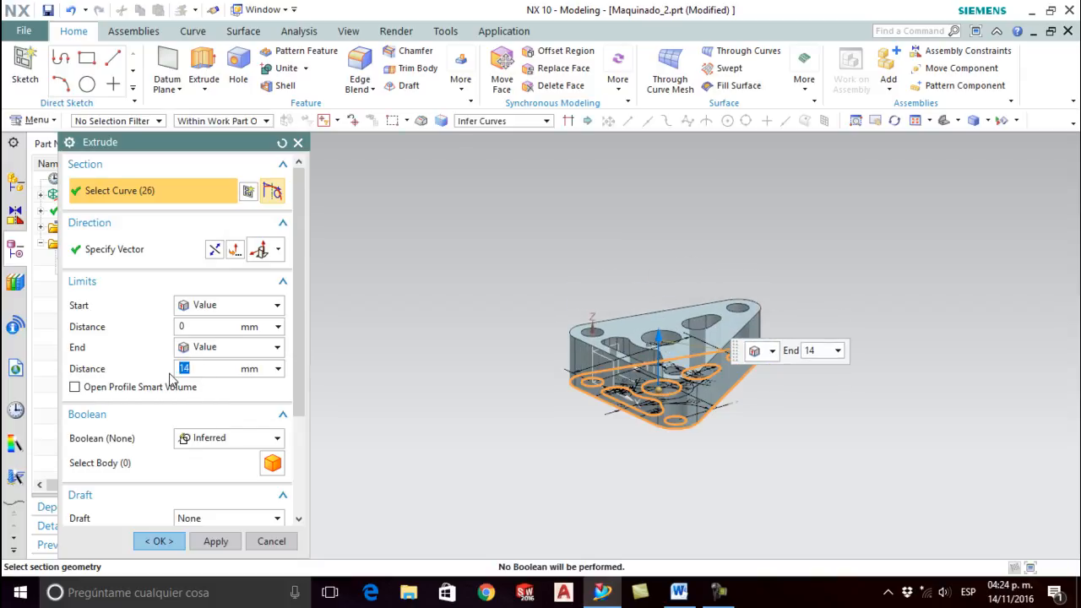
text(12.7)
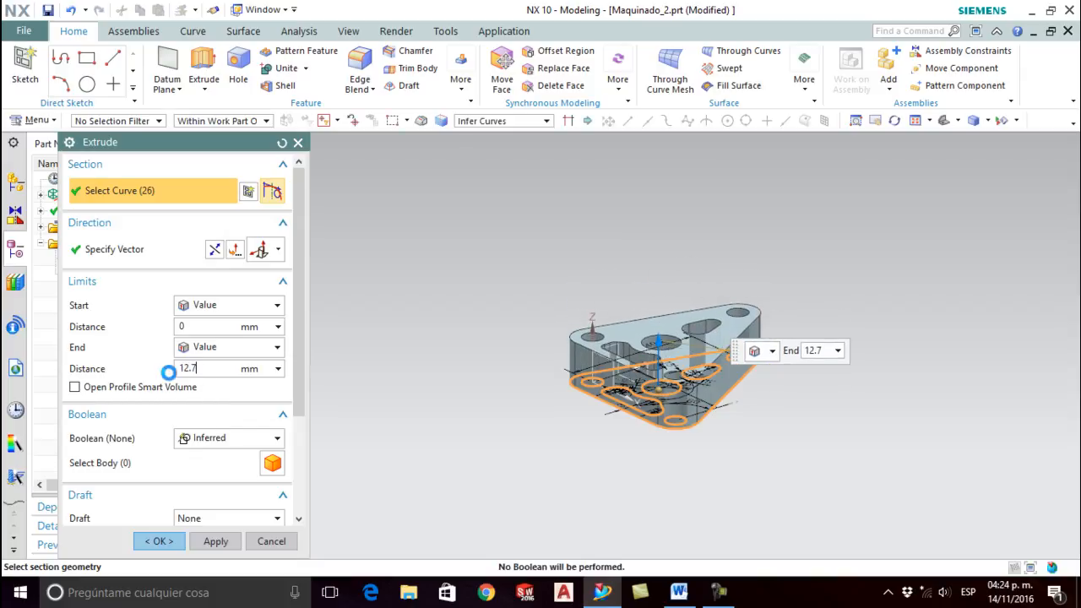
click(159, 541)
Step: Edit the plate's extrusion and set its end distance to 8 mm
scroll(771, 363, up, 2)
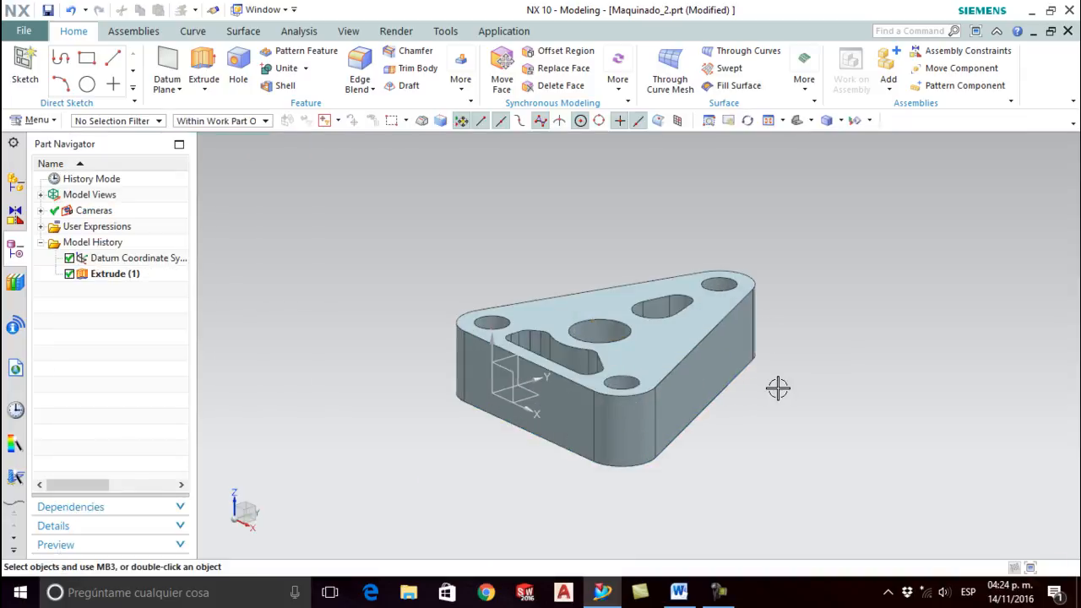
scroll(778, 388, up, 1)
mouse_move(776, 395)
middle_down()
mouse_move(772, 444)
mouse_move(740, 363)
mouse_move(639, 285)
mouse_move(772, 359)
mouse_move(791, 428)
mouse_move(773, 413)
middle_up()
scroll(772, 366, up, 3)
scroll(774, 380, down, 4)
click(114, 275)
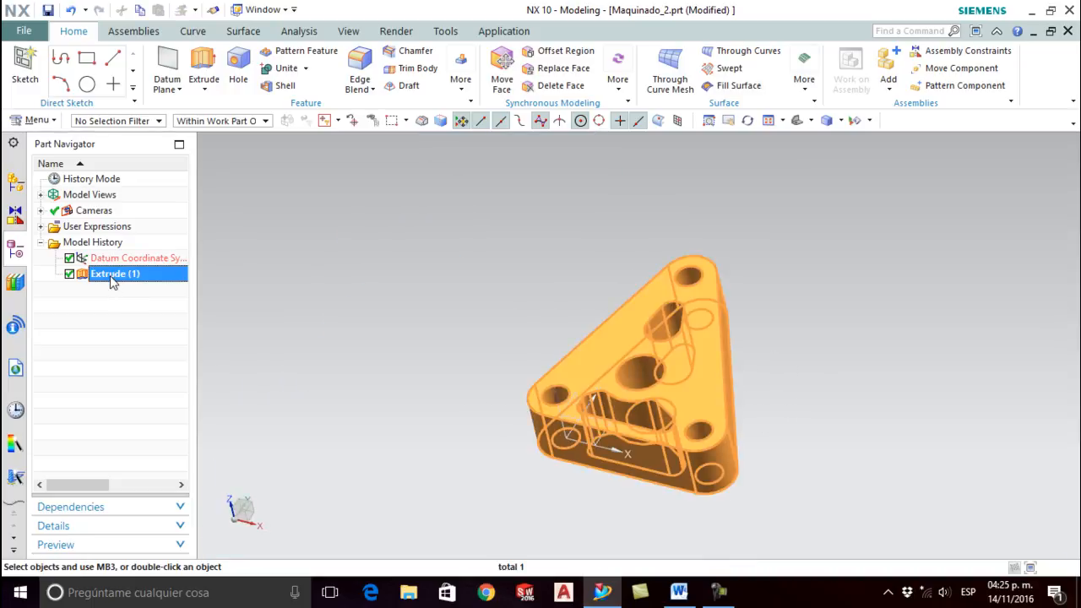
right_click(114, 279)
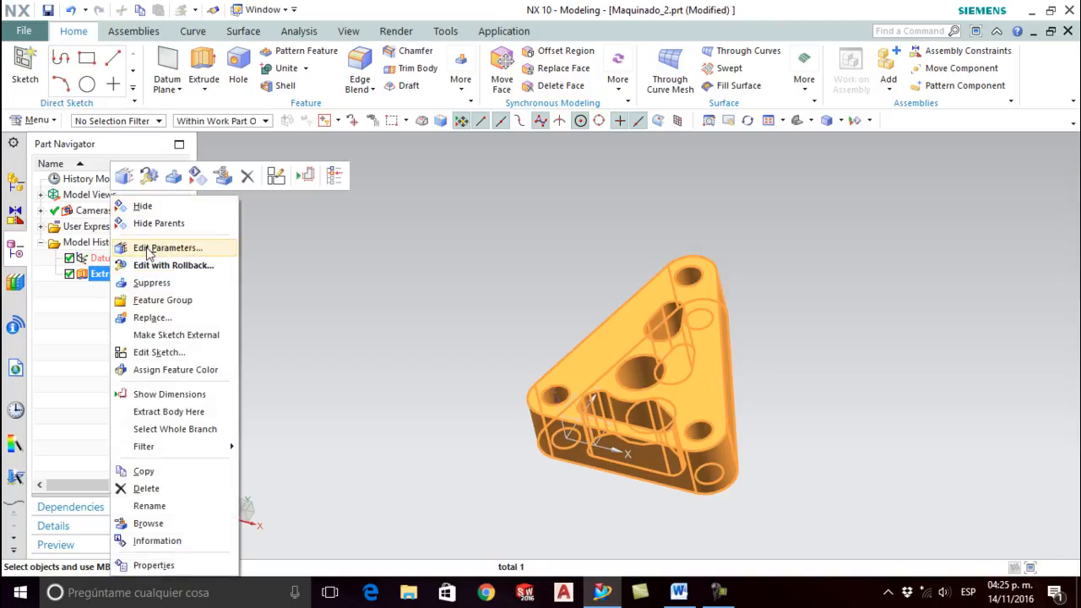
click(148, 249)
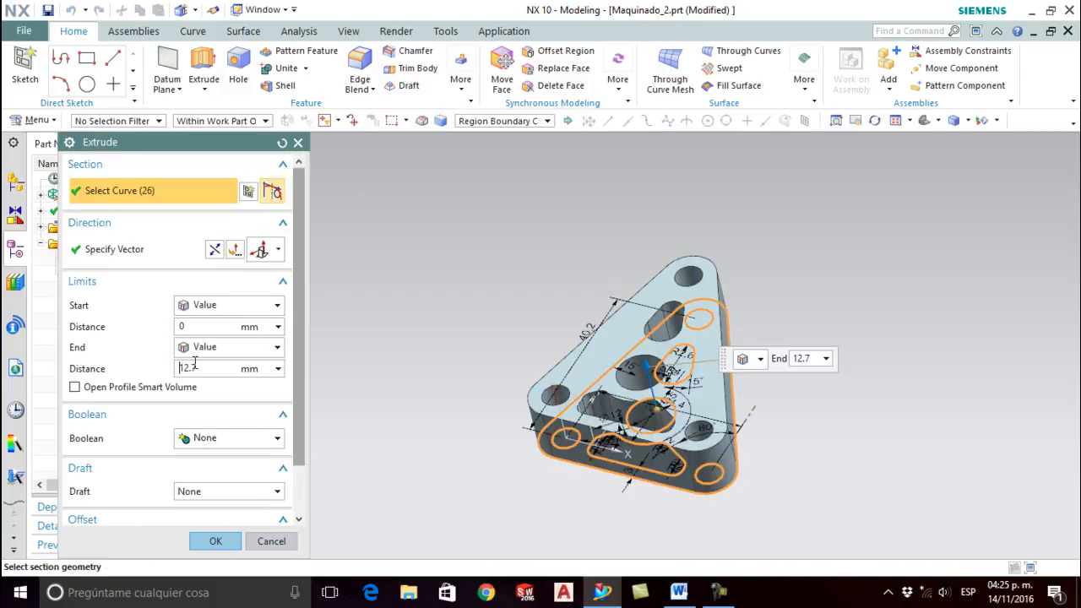
double_click(191, 368)
text(8)
click(216, 541)
middle_drag(456, 507, 458, 485)
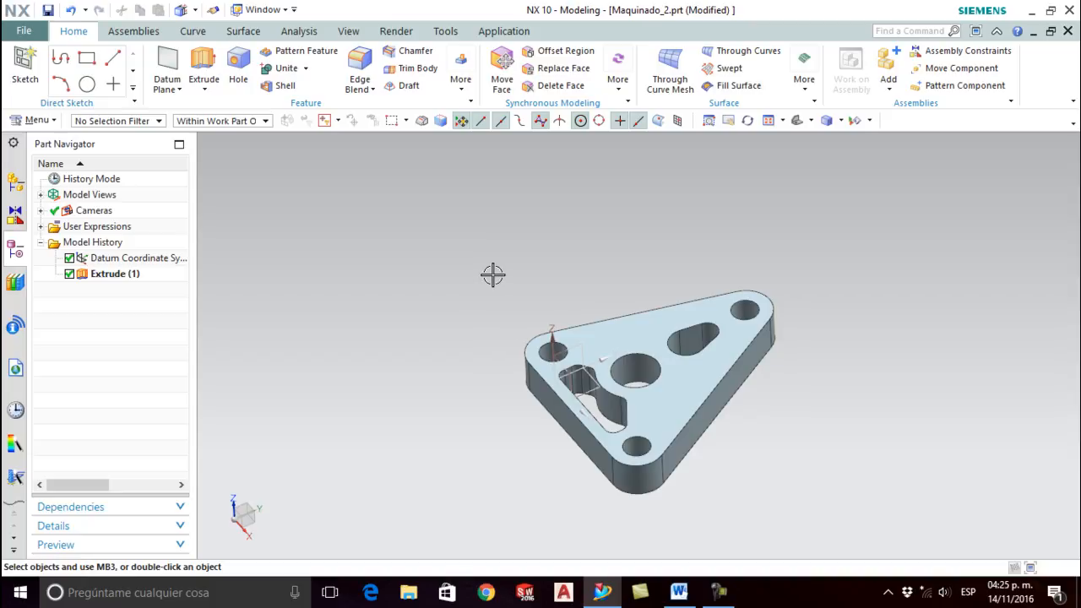
middle_drag(804, 125, 715, 211)
right_click(806, 254)
key(Escape)
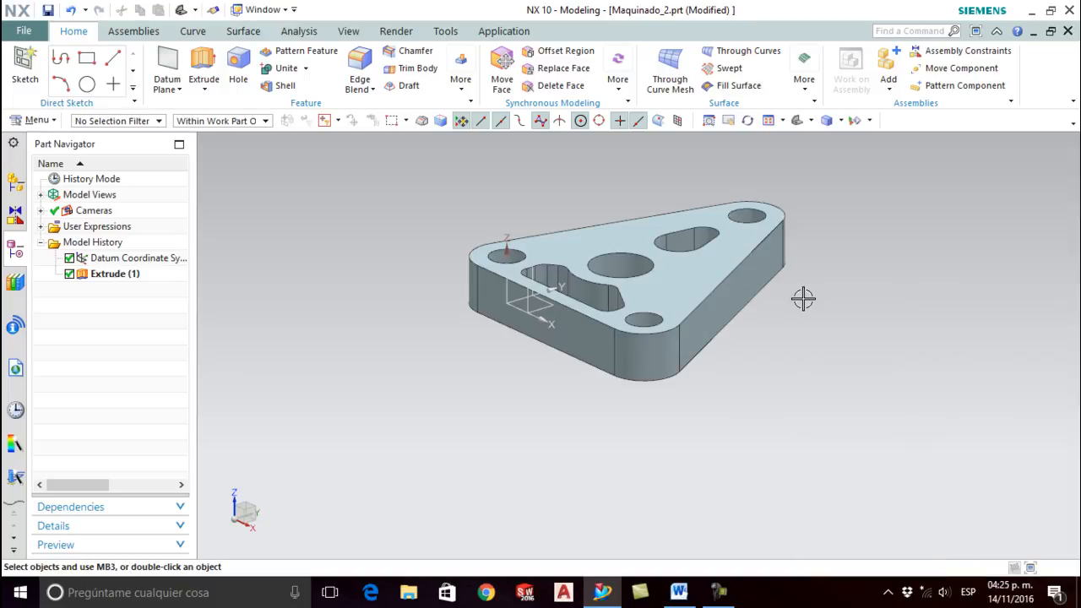
shift+middle_drag(805, 292, 831, 382)
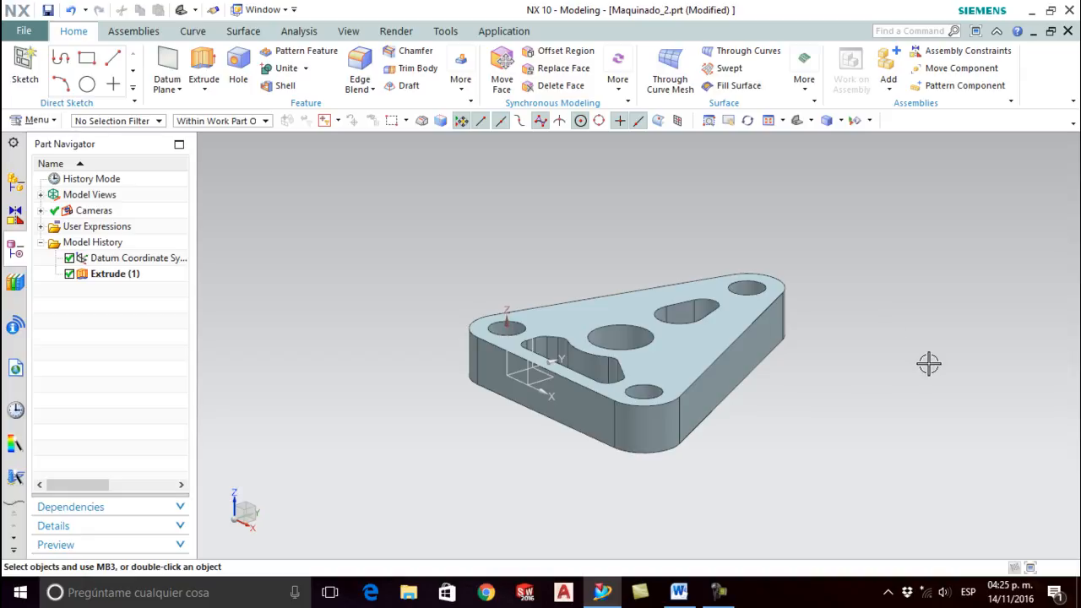
click(707, 341)
click(489, 291)
Step: Start a new Extrude and sketch a rectangle about 72 by 71 mm around the triangular plate on its base plane, finishing the sketch
click(203, 67)
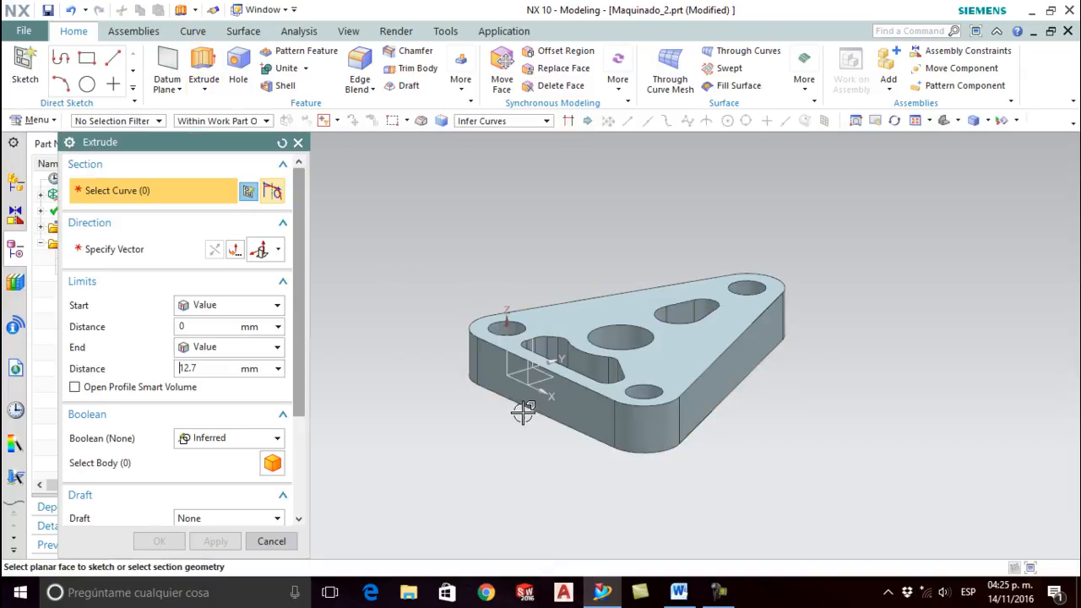
click(516, 407)
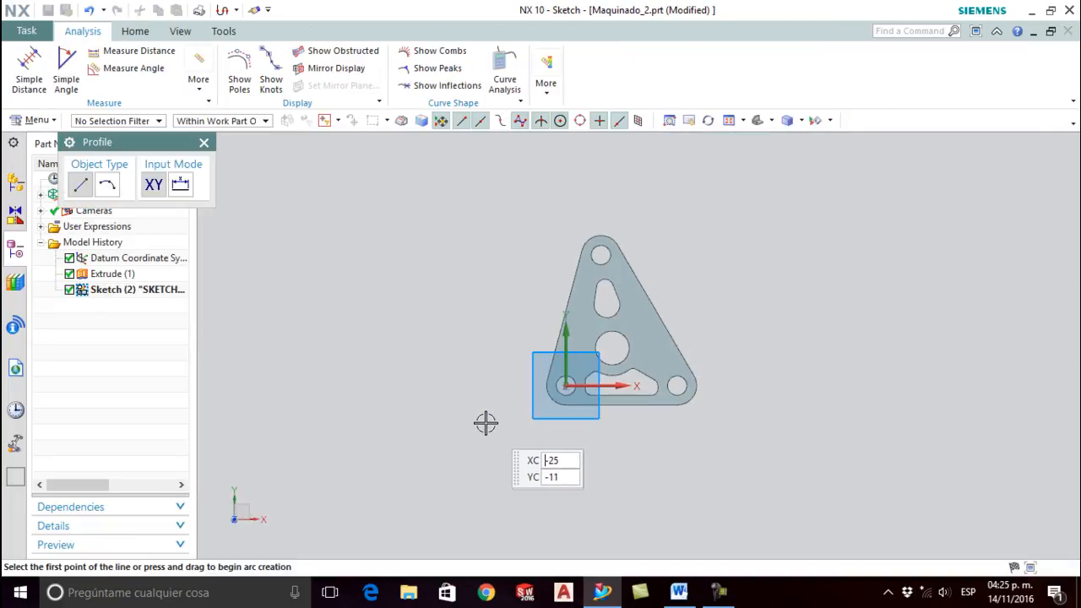
click(132, 34)
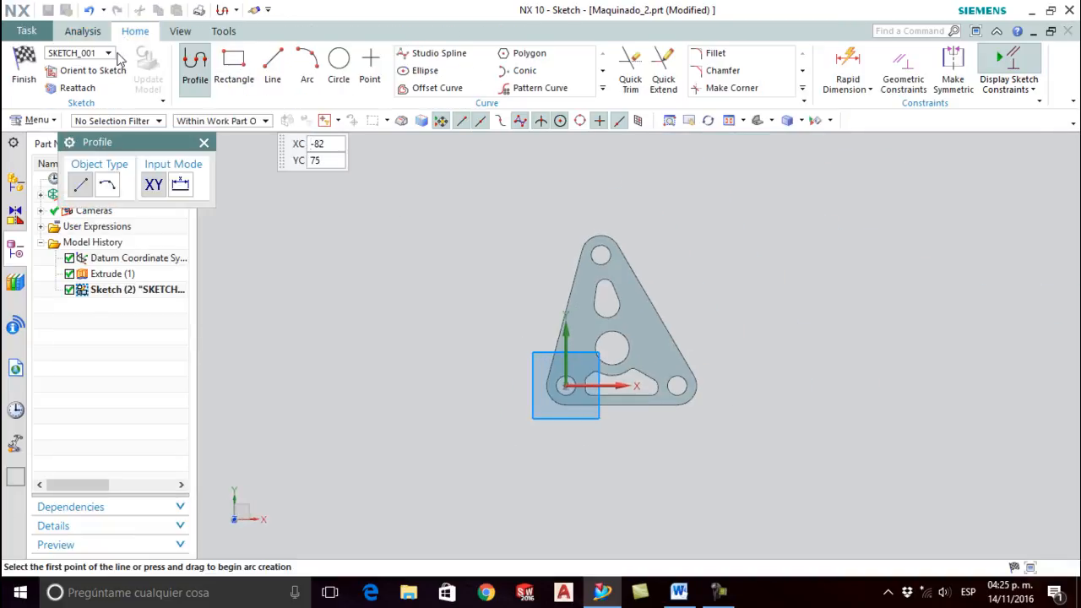
click(234, 63)
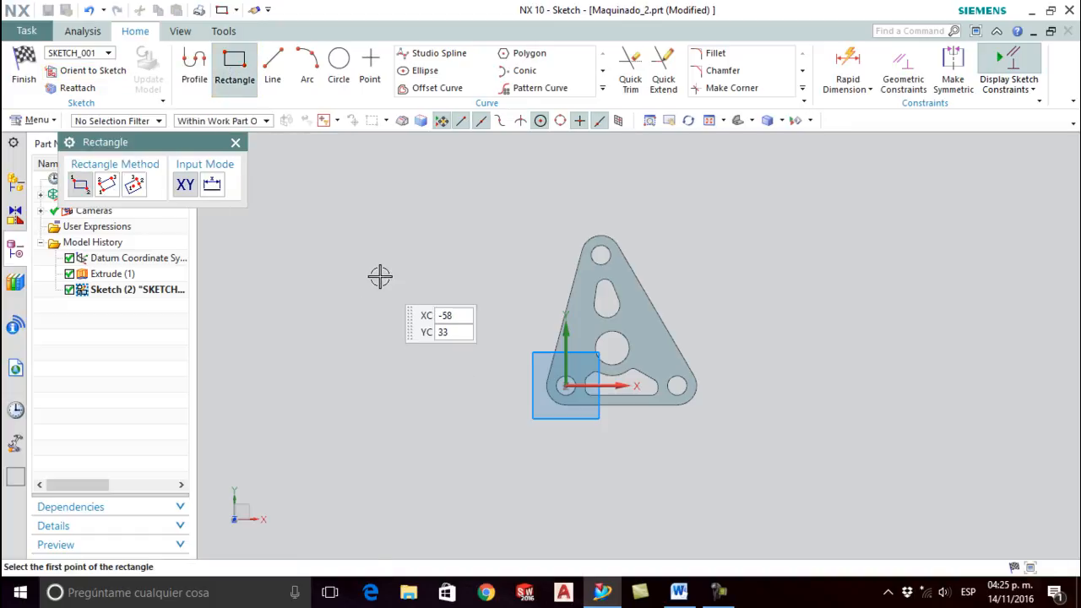
click(494, 210)
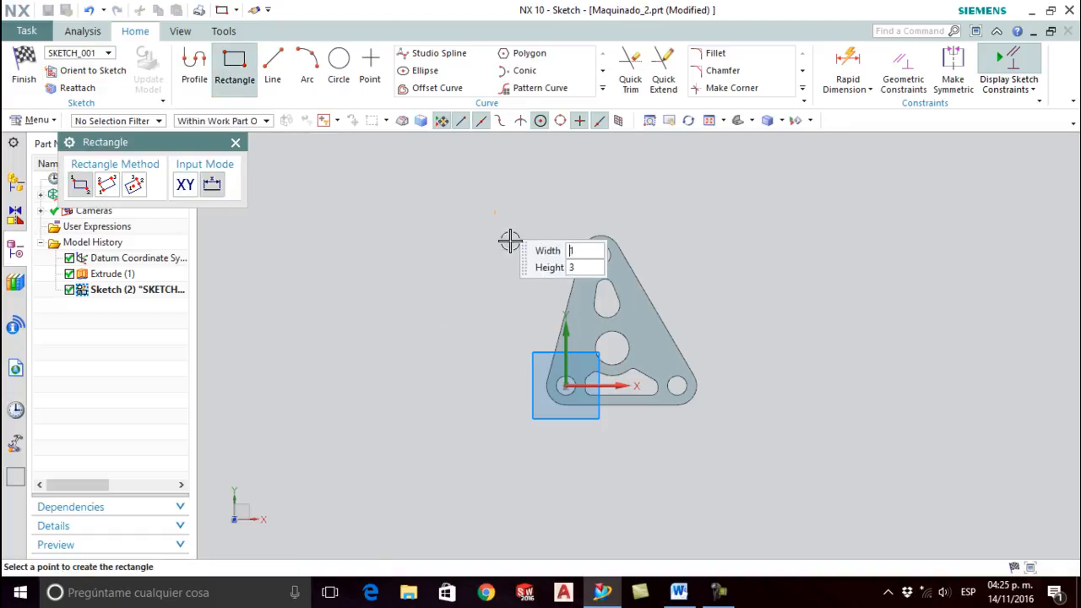
click(728, 439)
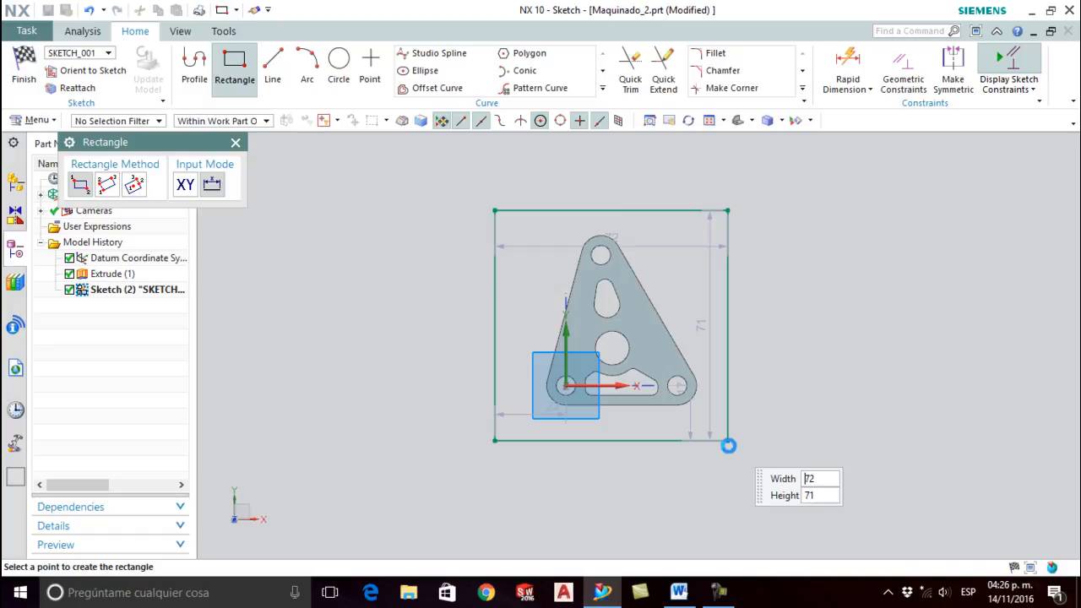
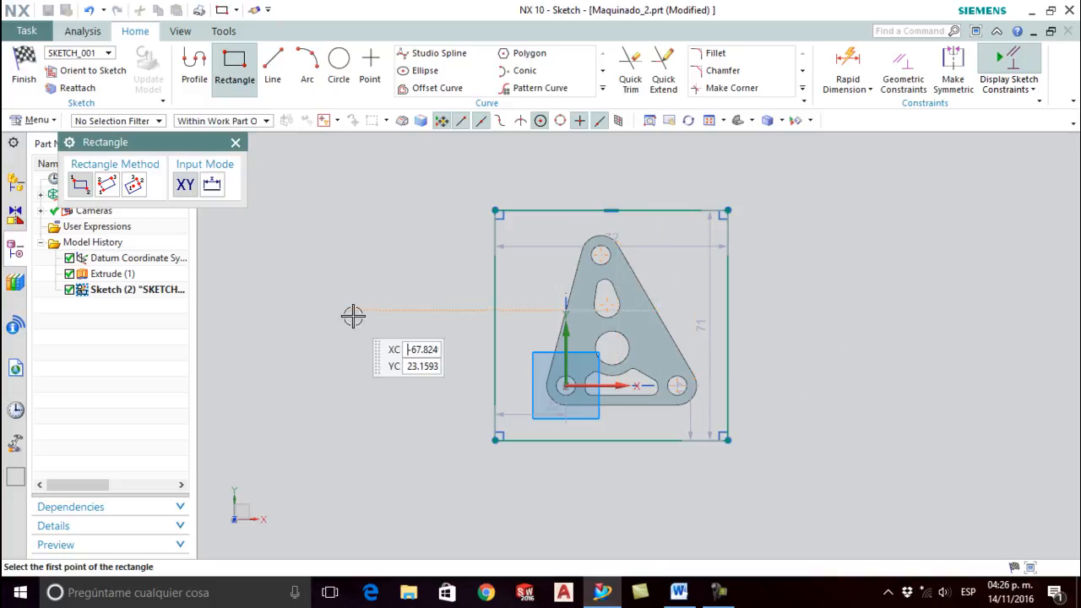
click(235, 142)
click(23, 68)
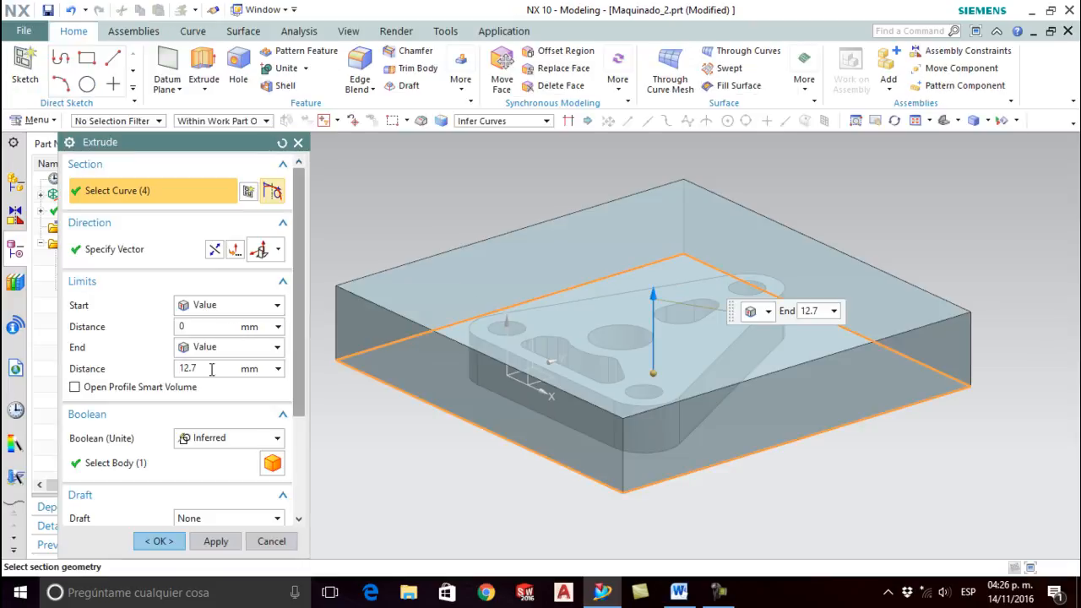
Step: Extrude the rectangle from 0 to 8 mm as a separate body with Boolean set to None
double_click(191, 368)
text(8)
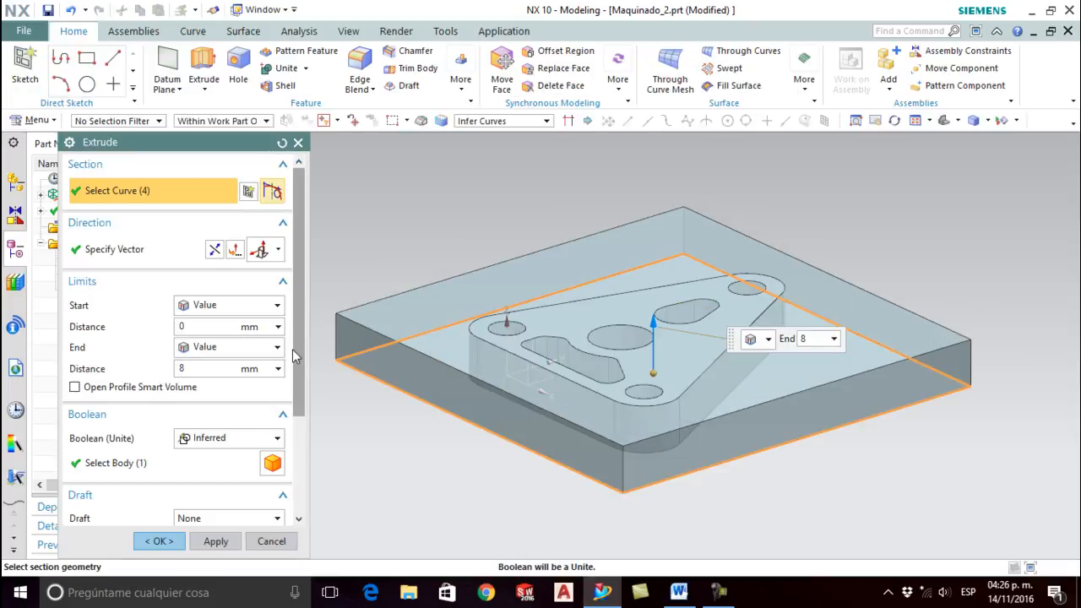
scroll(237, 391, down, 3)
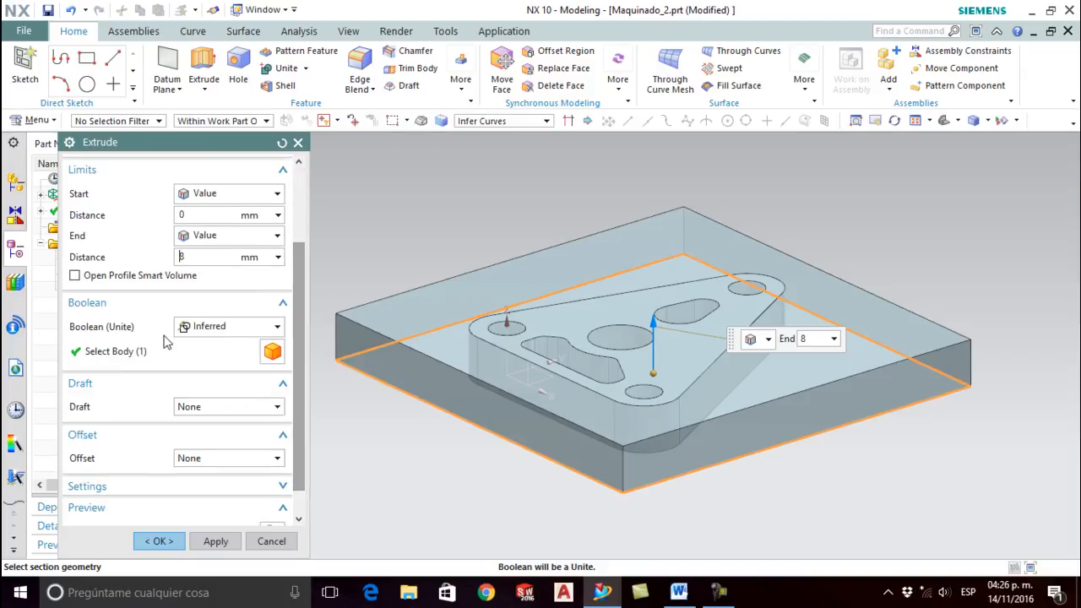
click(199, 331)
click(204, 347)
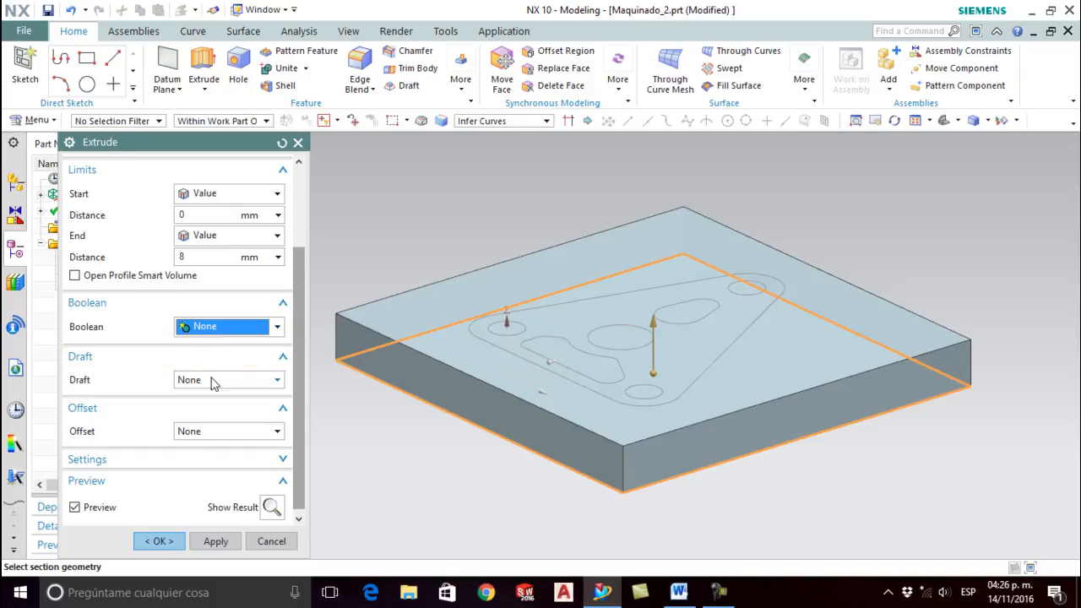
click(272, 506)
middle_click(248, 490)
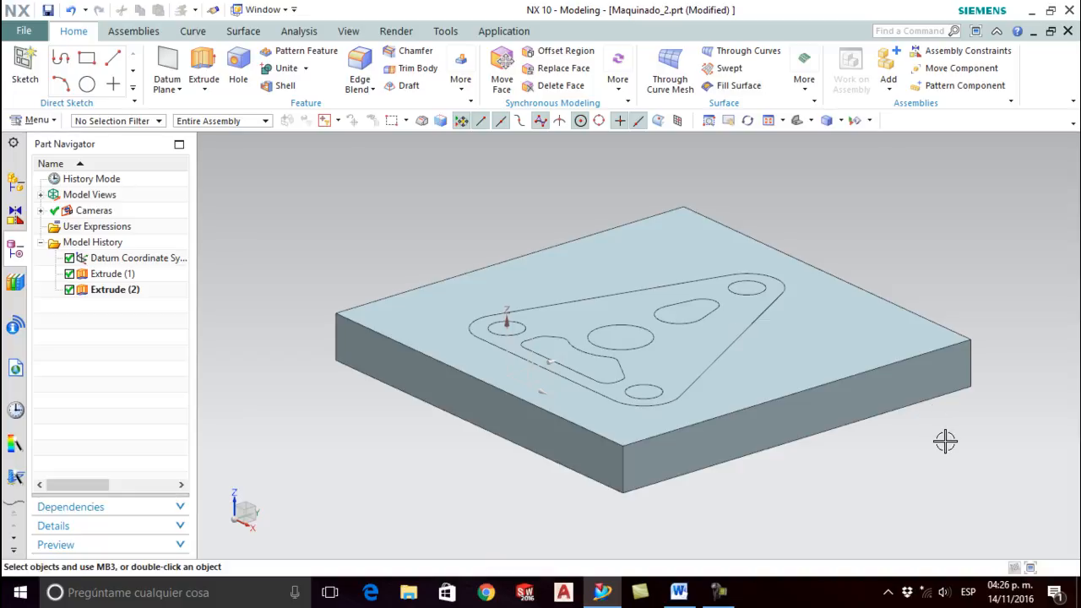
Step: Edit the rectangular block's object display and set its translucency to 81
key(ctrl+s)
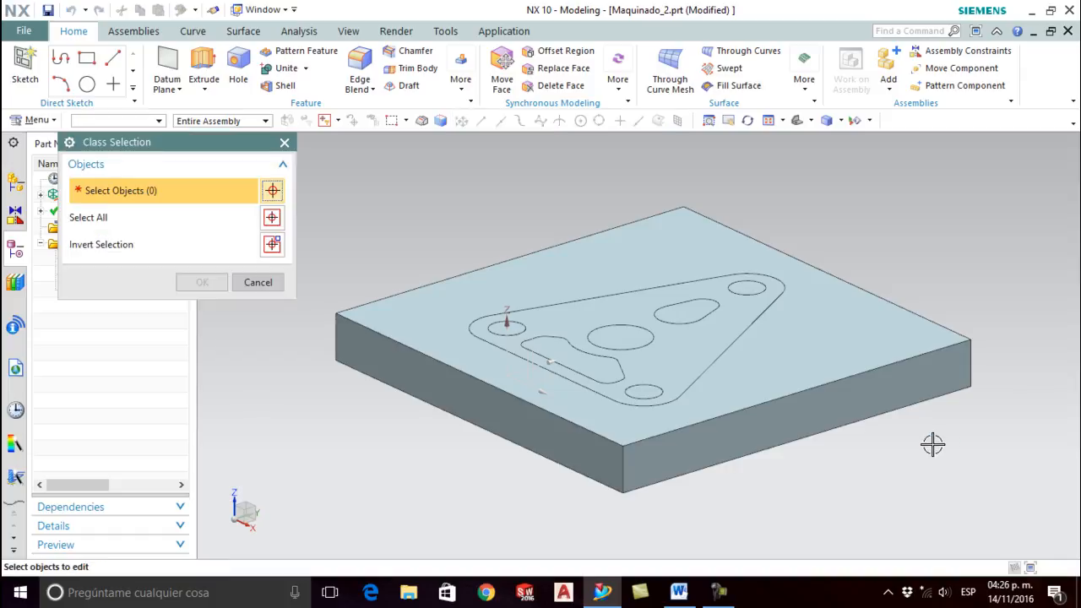
click(779, 435)
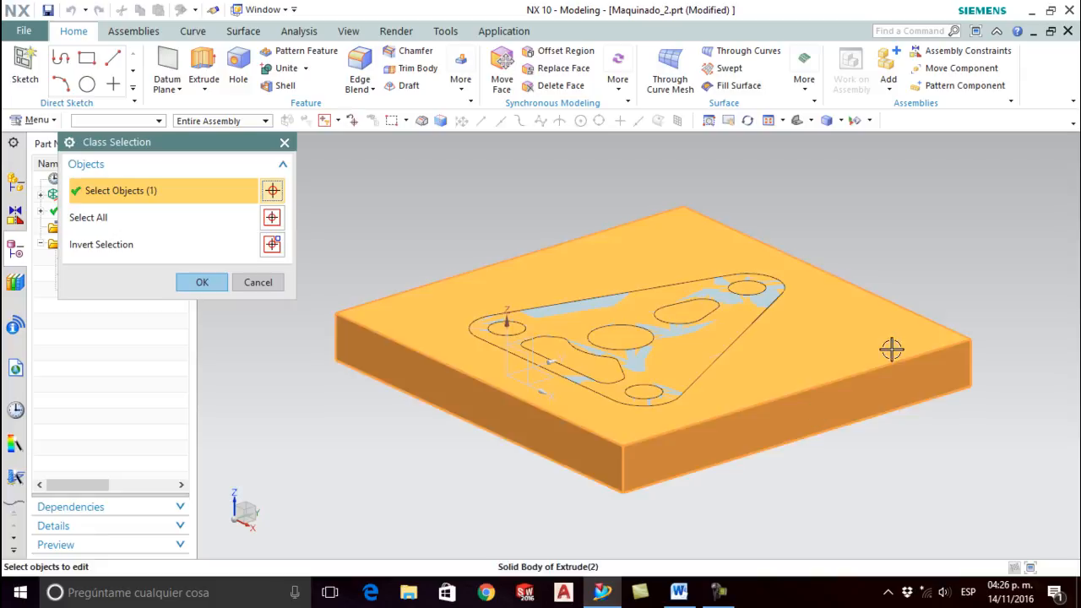
click(202, 282)
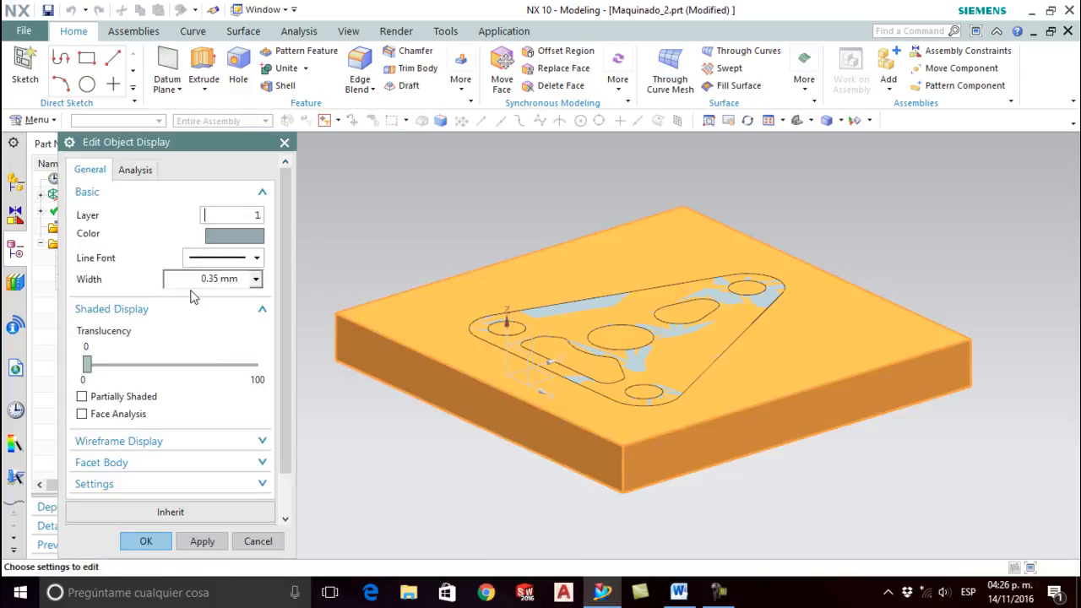
drag(155, 145, 126, 68)
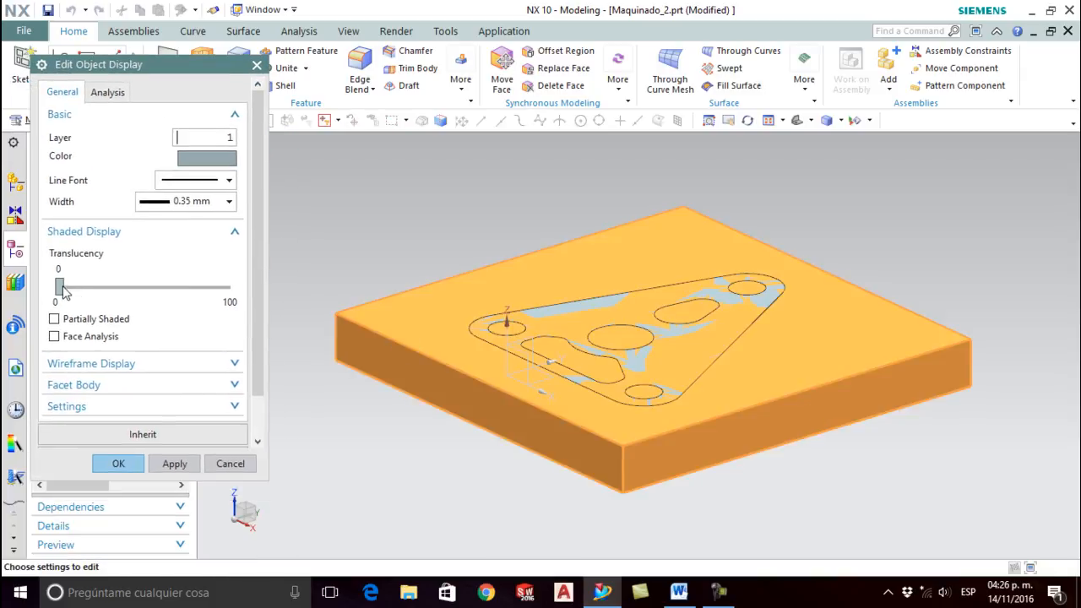
drag(61, 291, 198, 293)
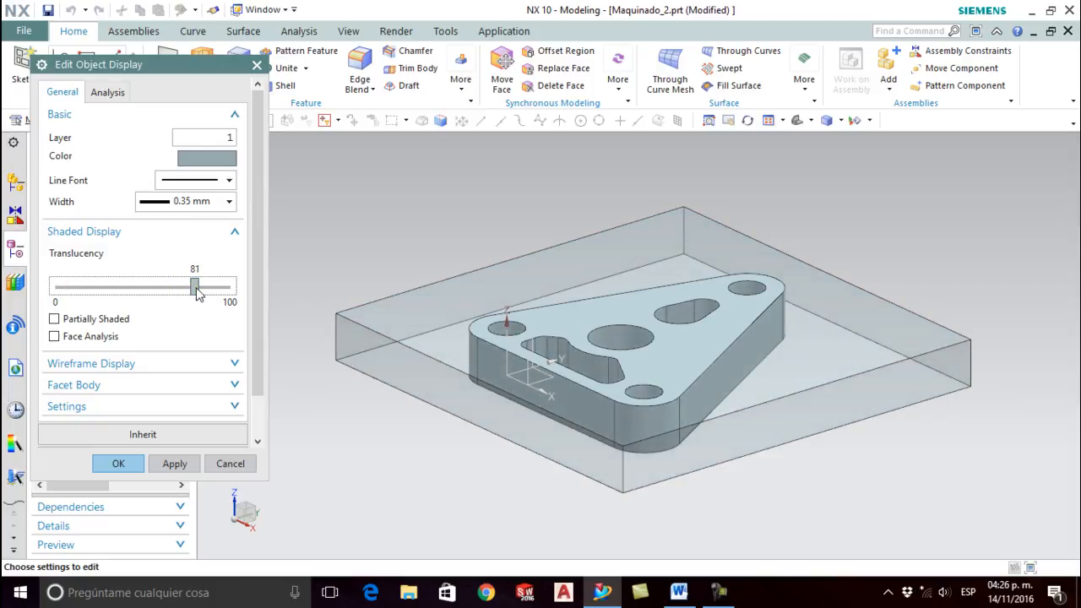
click(118, 464)
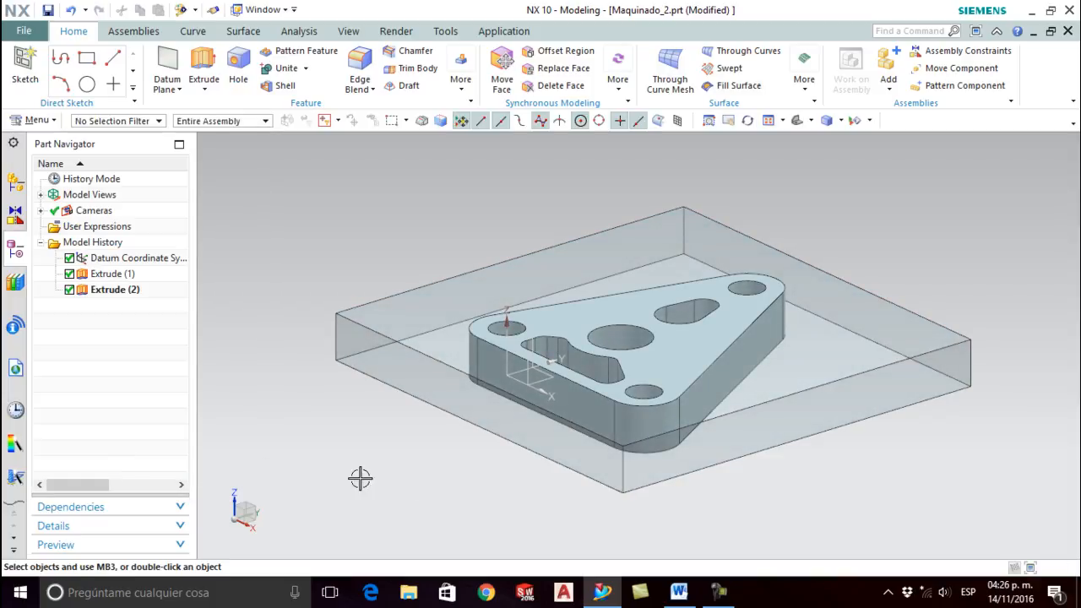
click(915, 360)
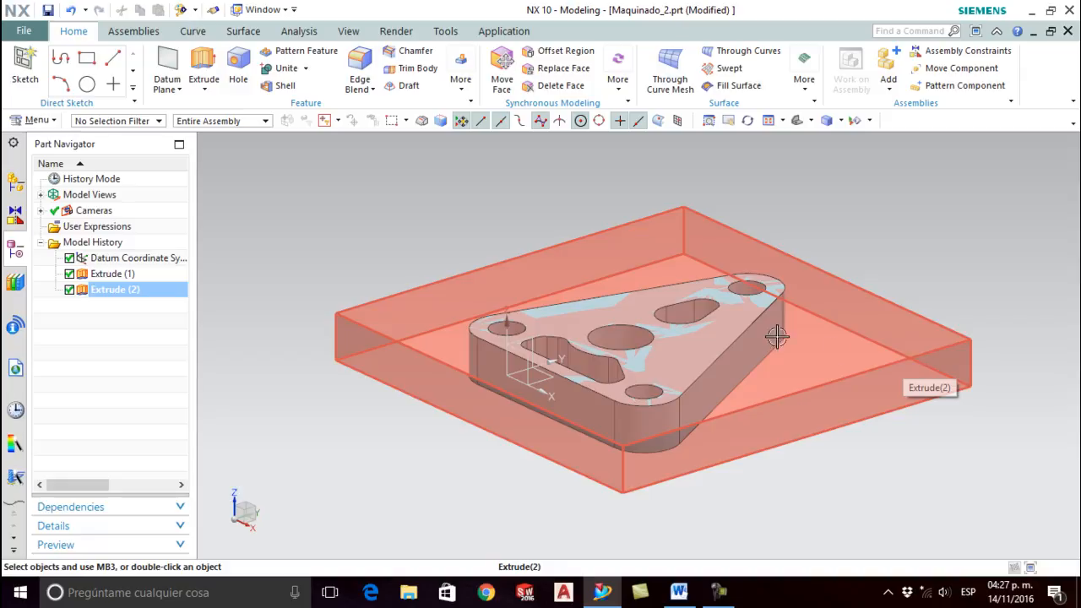
click(694, 340)
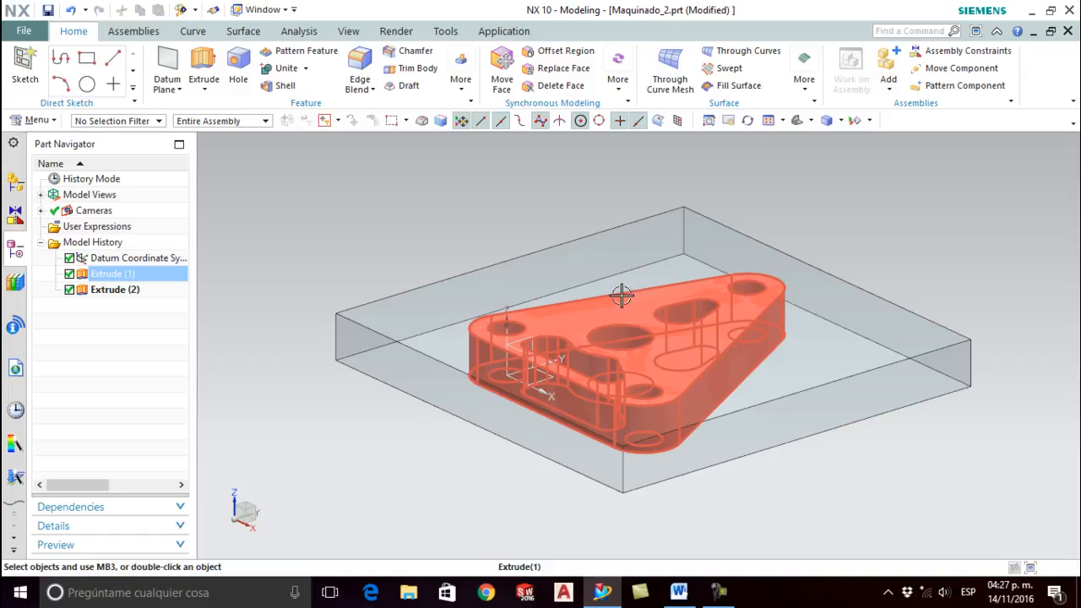
key(Escape)
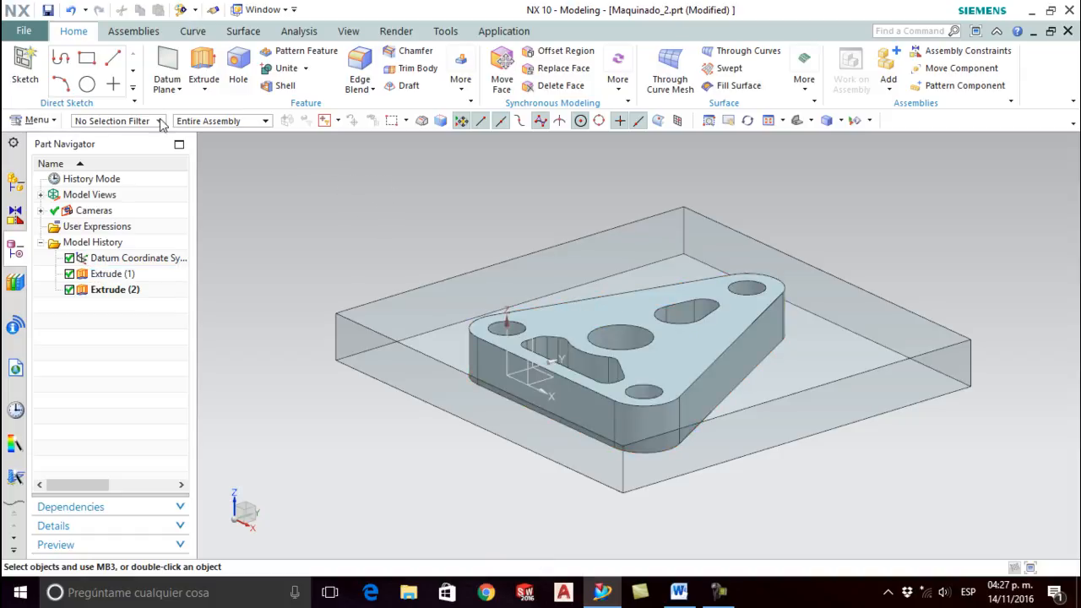
Step: Save and close the current part
click(23, 32)
mouse_move(41, 101)
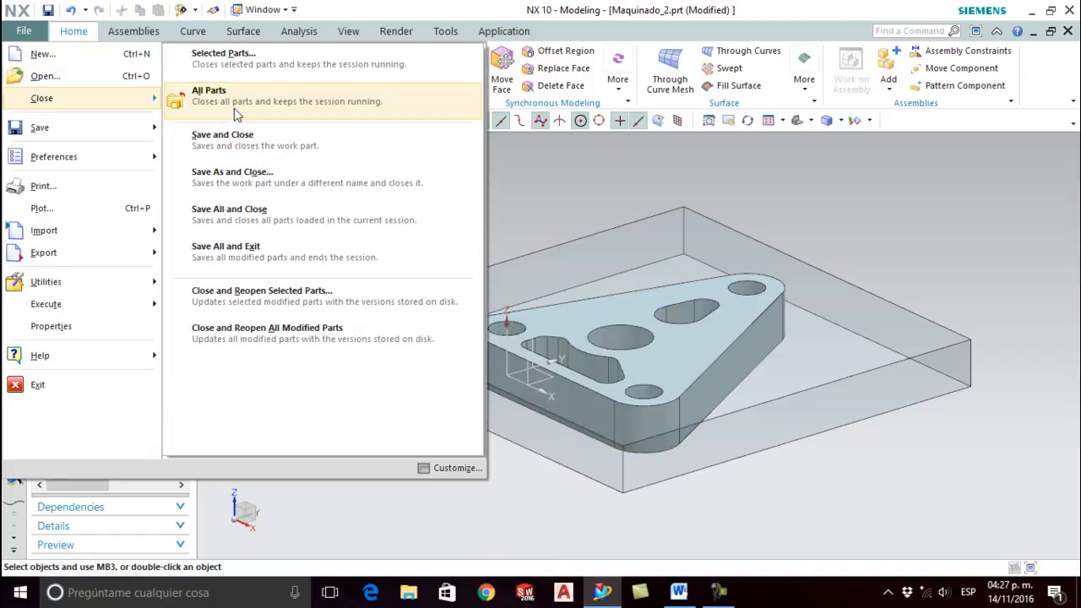
click(242, 139)
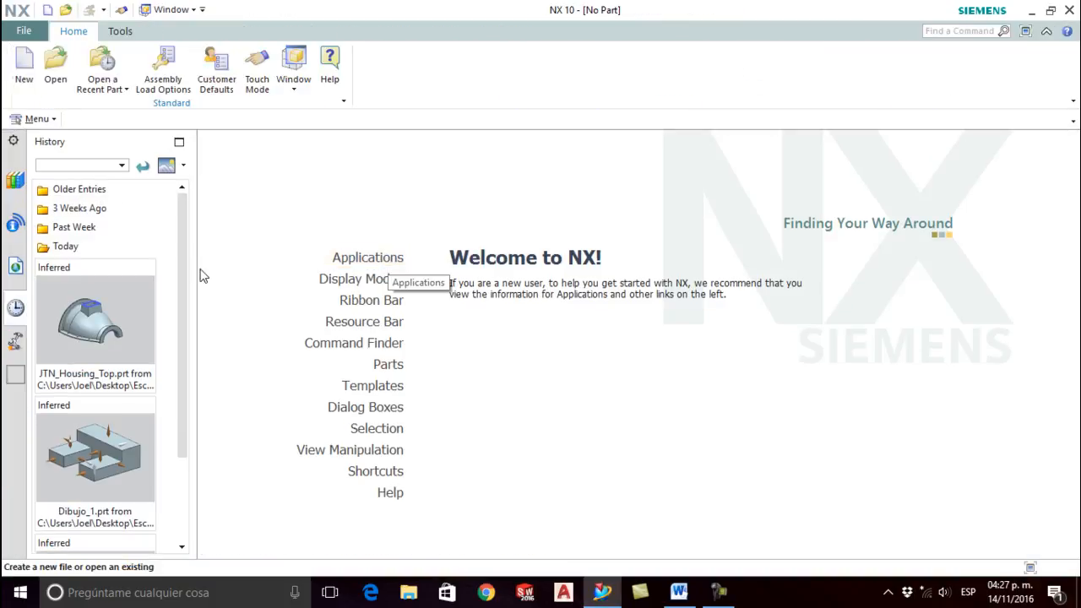
Step: Create a new part from the millimetre Model template, named Maquinado_pieza_2, in the Maquinado_2 folder
drag(181, 235, 190, 338)
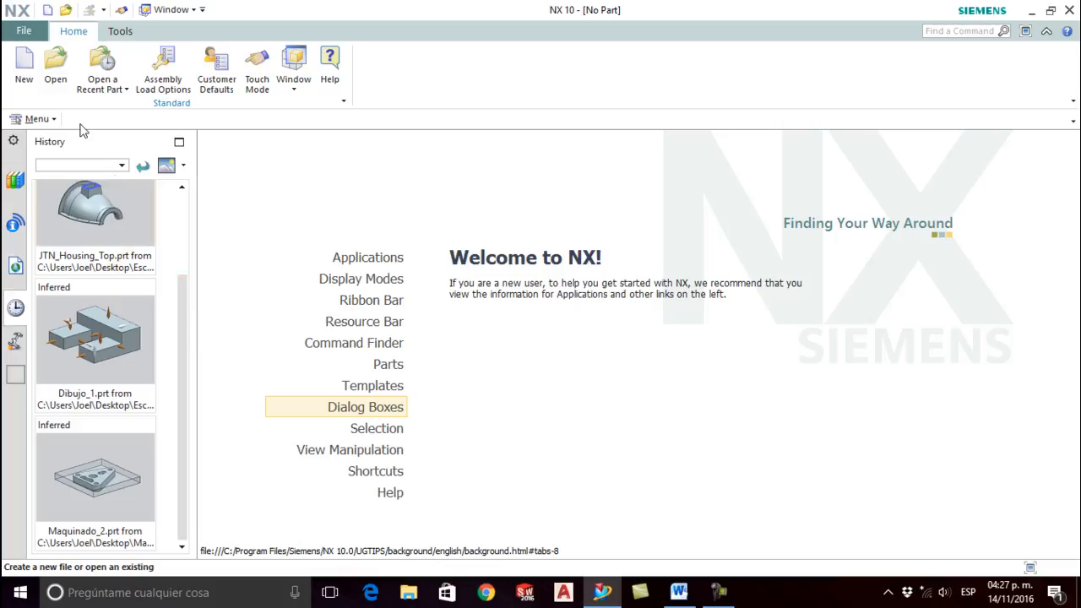
click(23, 81)
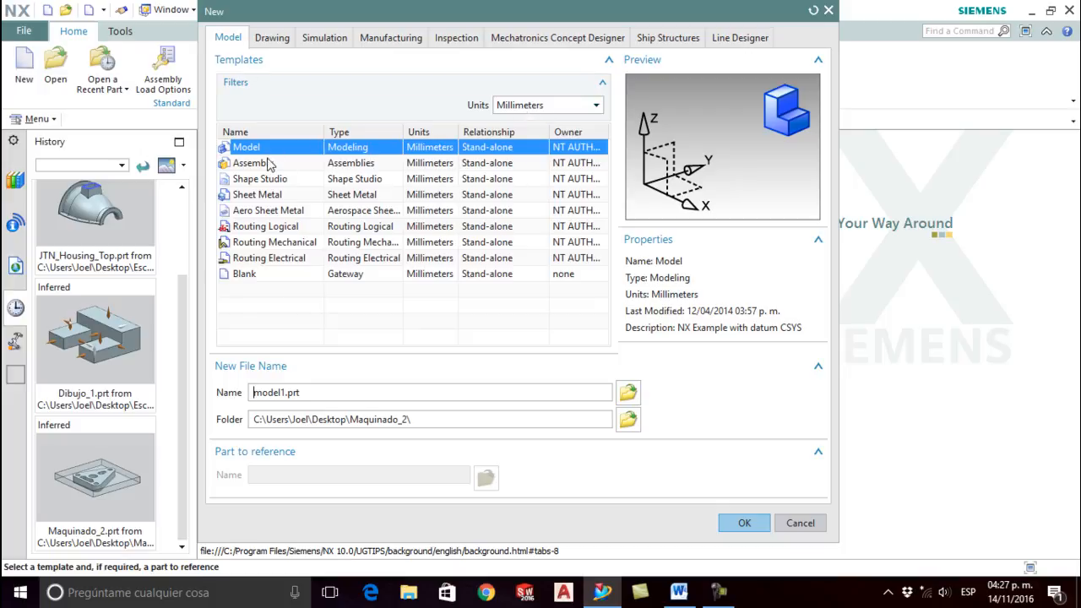
drag(324, 397, 249, 391)
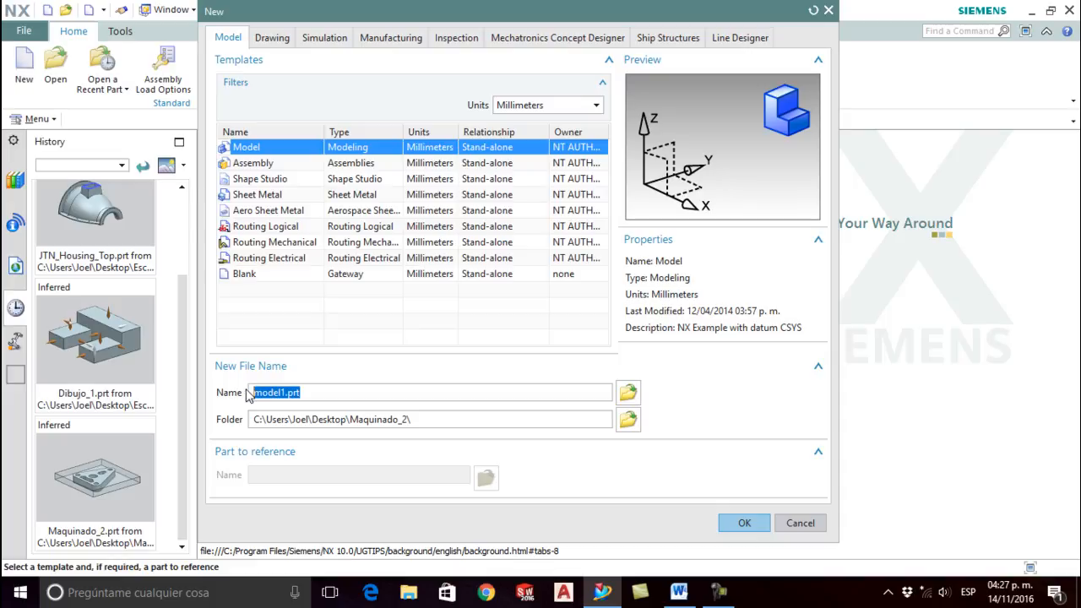
text(Maquinado_pieza_2)
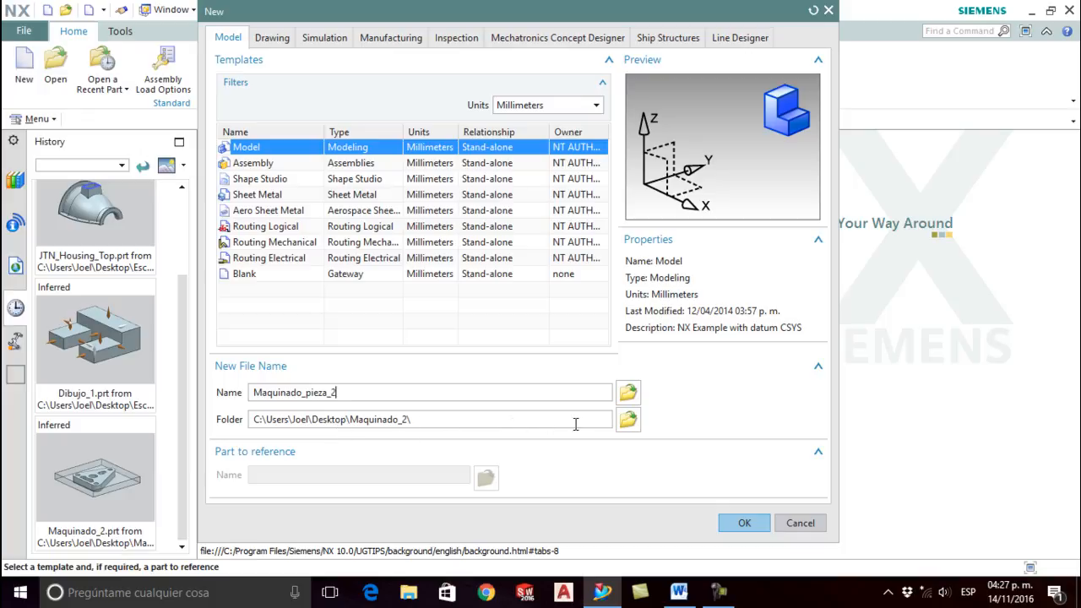
click(743, 523)
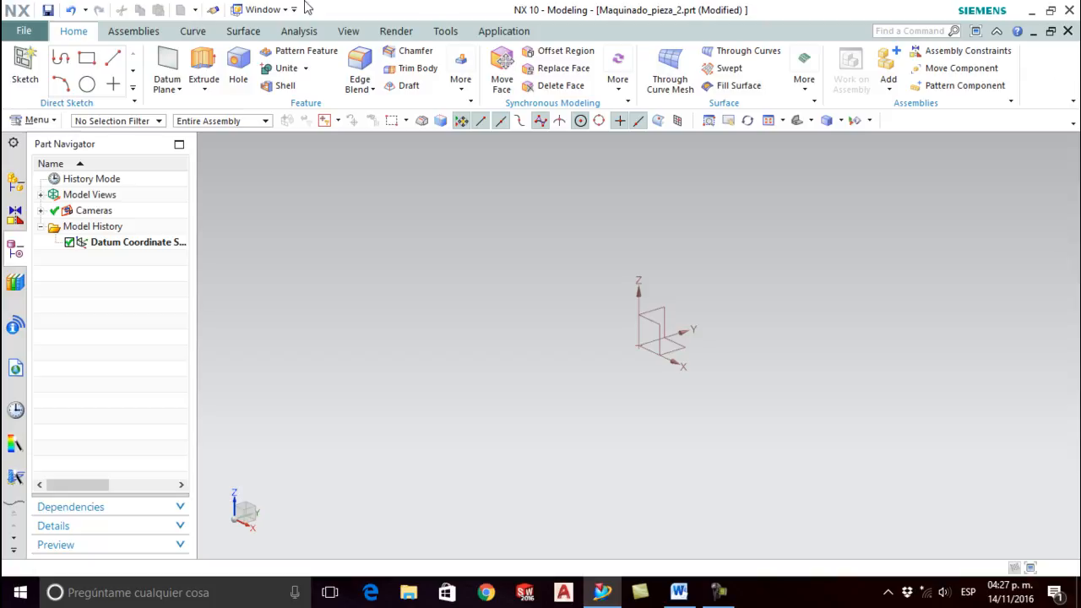
Step: Switch the part to the Manufacturing application with the cam_general session configuration and the mill_planar setup
click(23, 32)
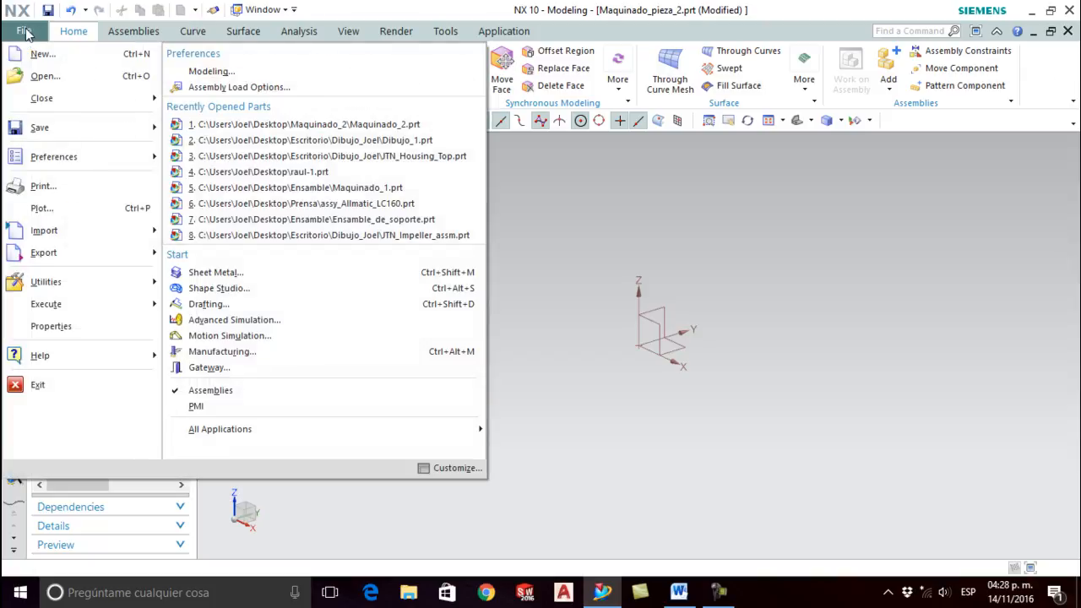
click(226, 355)
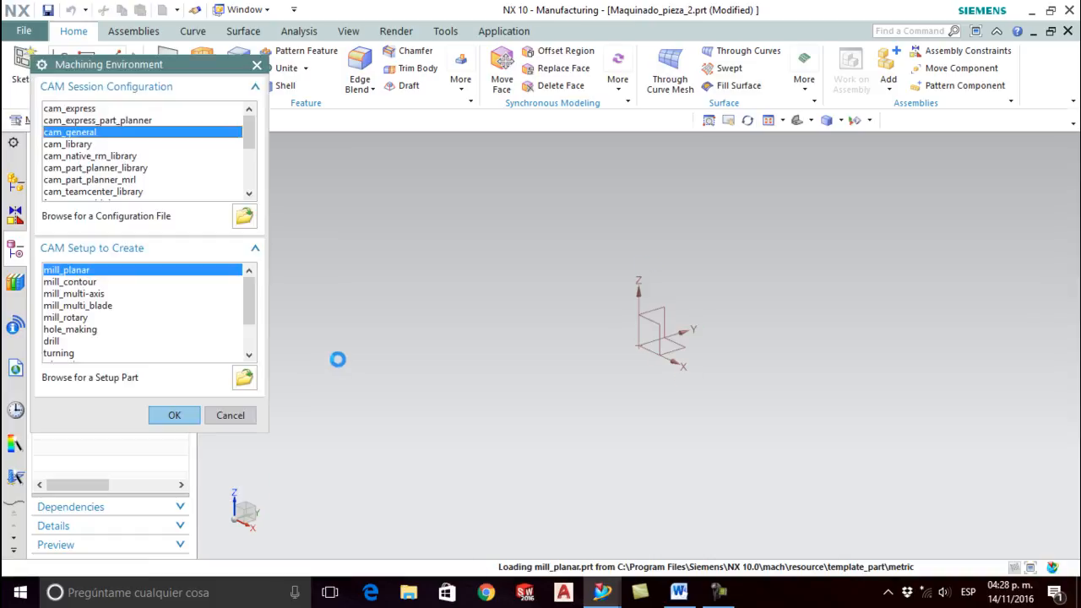
drag(185, 73, 433, 93)
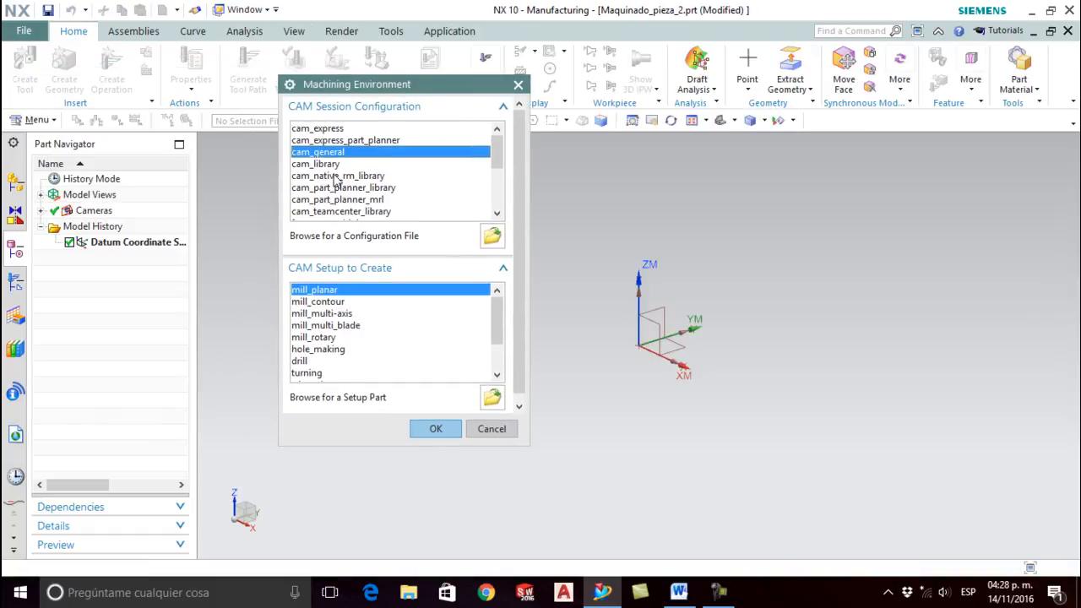
click(436, 429)
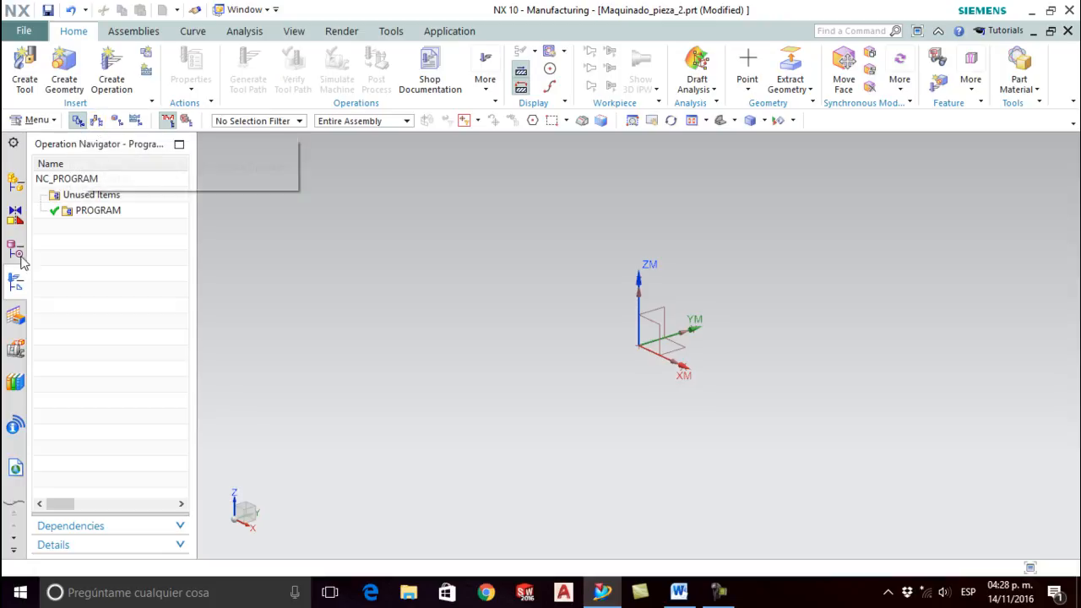
Step: Show the Machine Tool View in the Operation Navigator and open GENERIC_MACHINE for editing
click(79, 122)
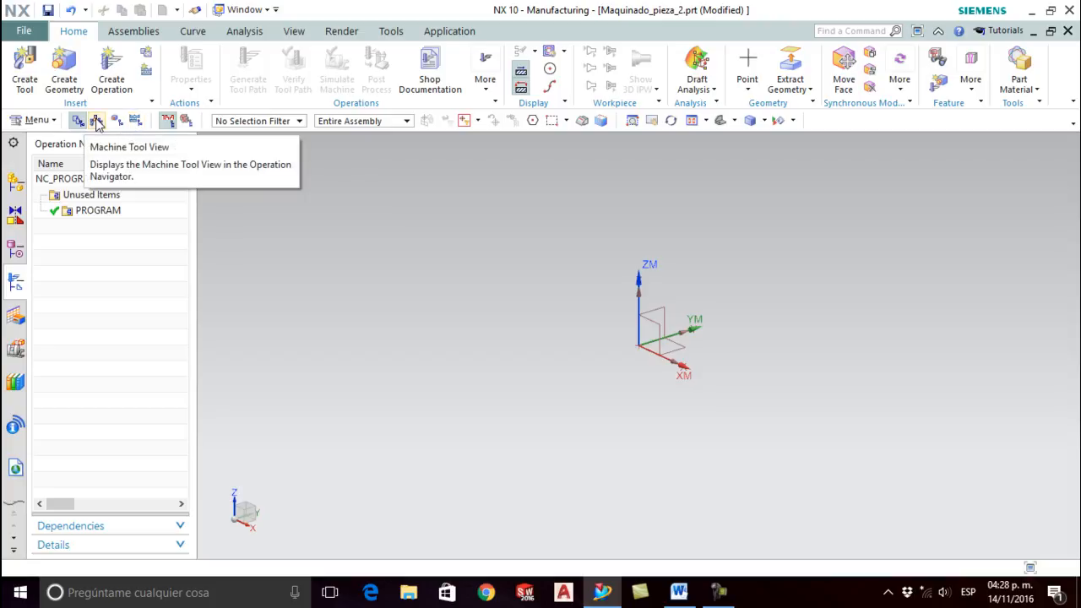
click(97, 123)
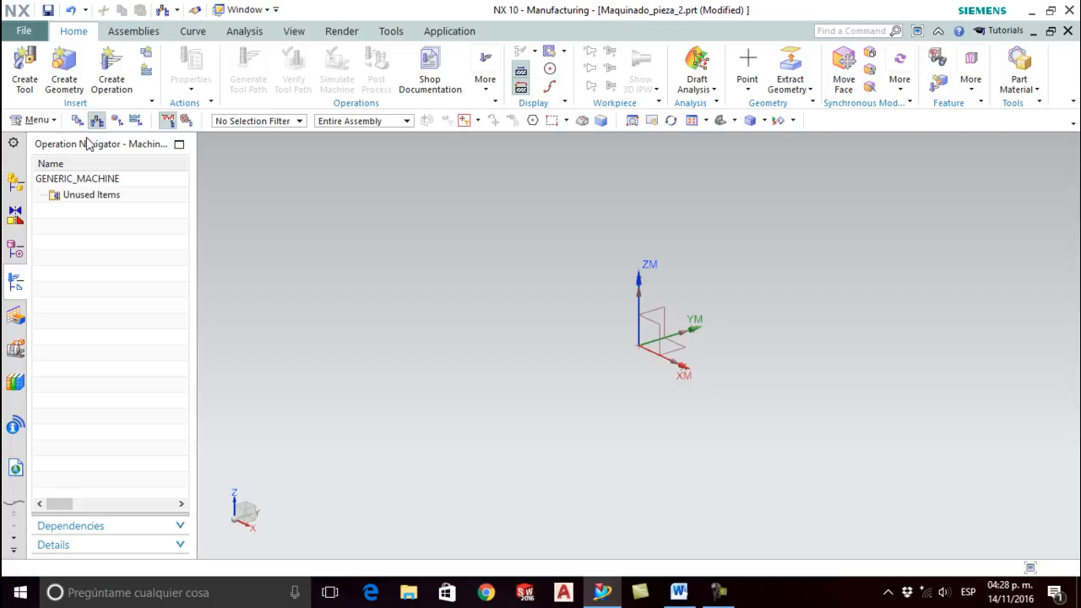
right_click(91, 181)
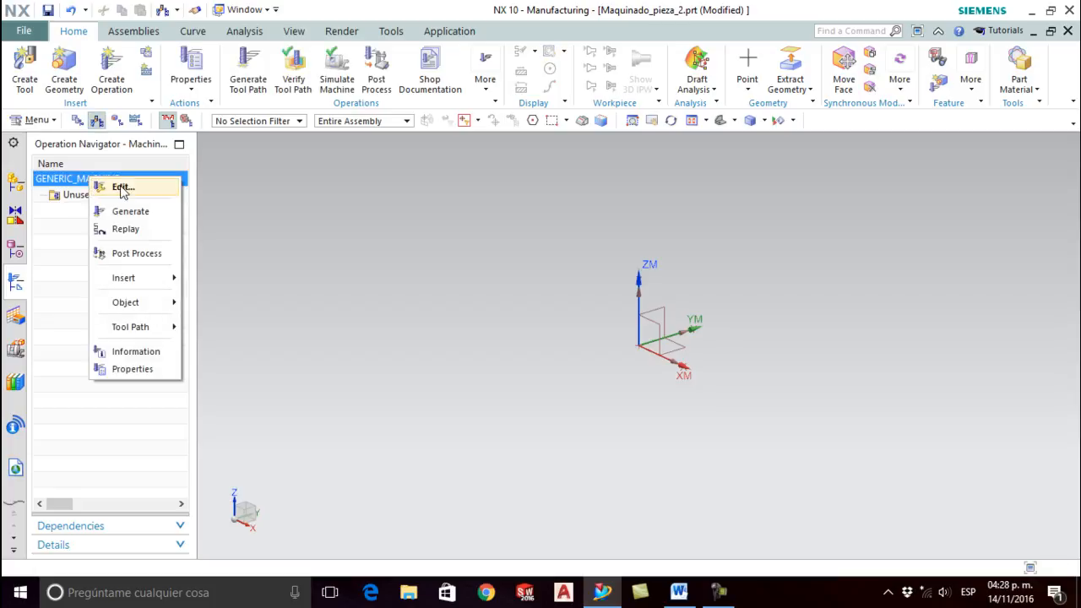
click(123, 187)
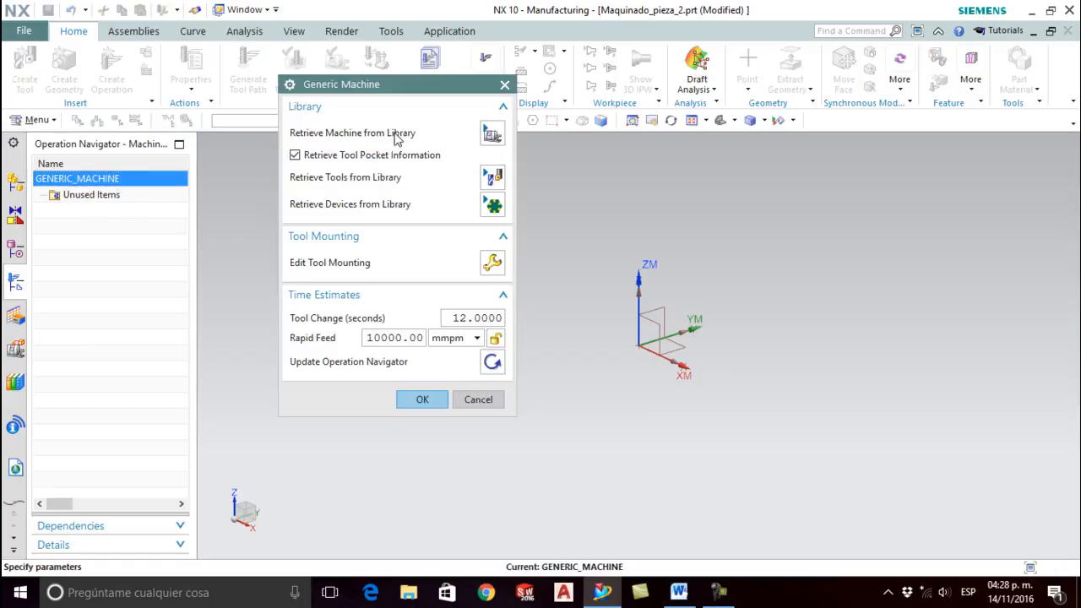
Step: Retrieve the 3-axis vertical mill with Fanuc control, sim01_mill_3ax_fanuc_mm, from the MILL class of the machine library
click(493, 133)
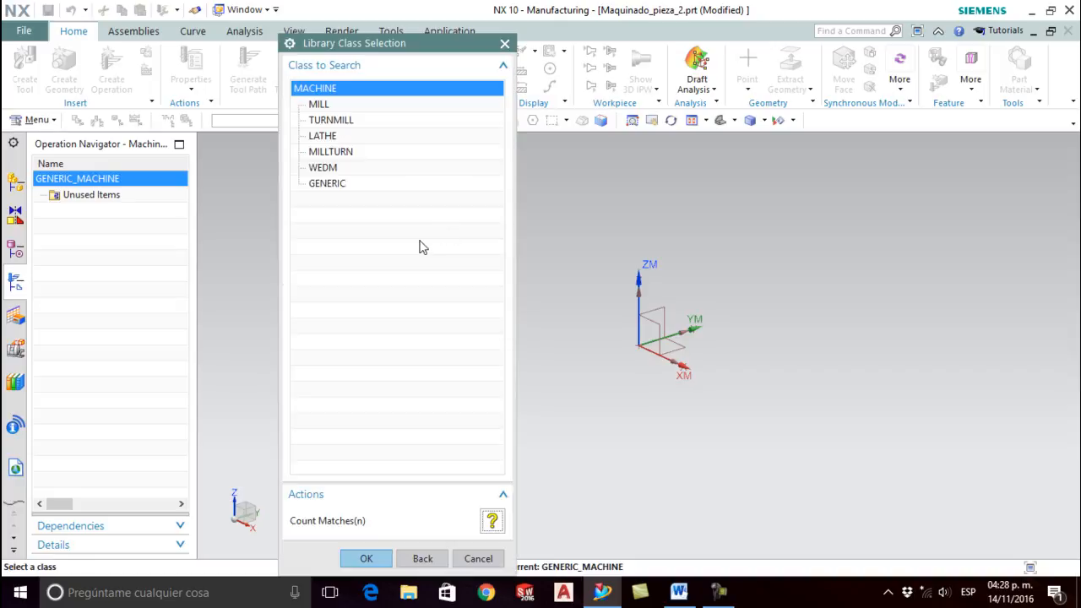
double_click(319, 106)
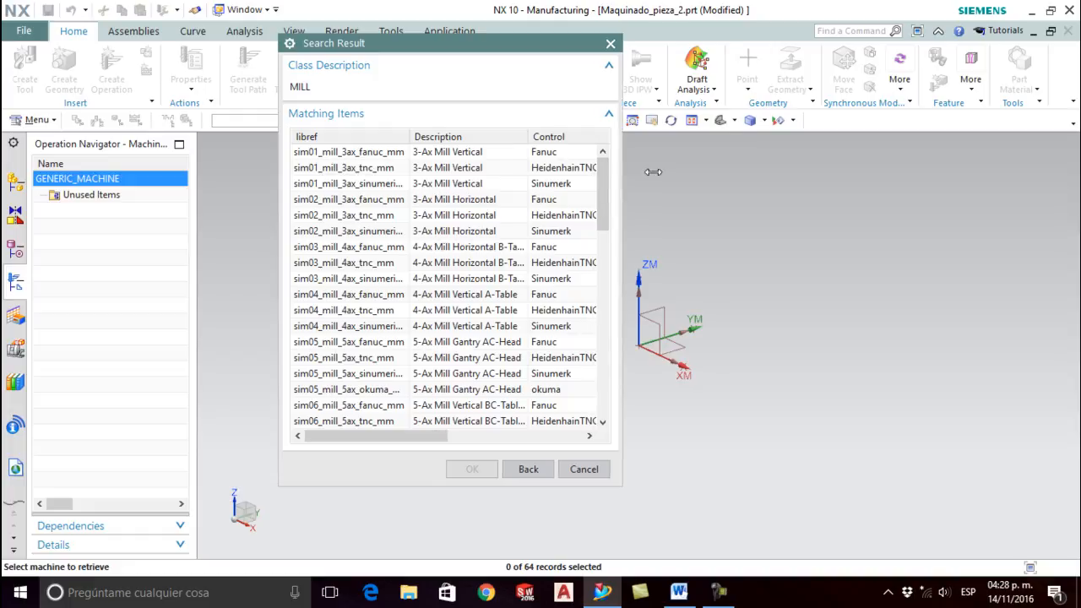
drag(617, 173, 916, 182)
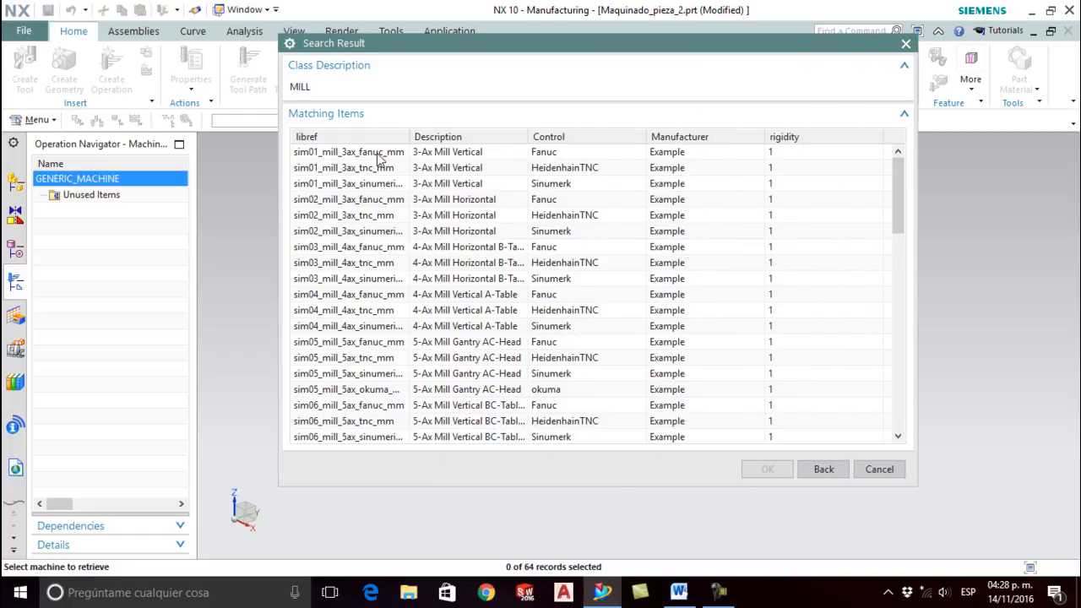
click(570, 157)
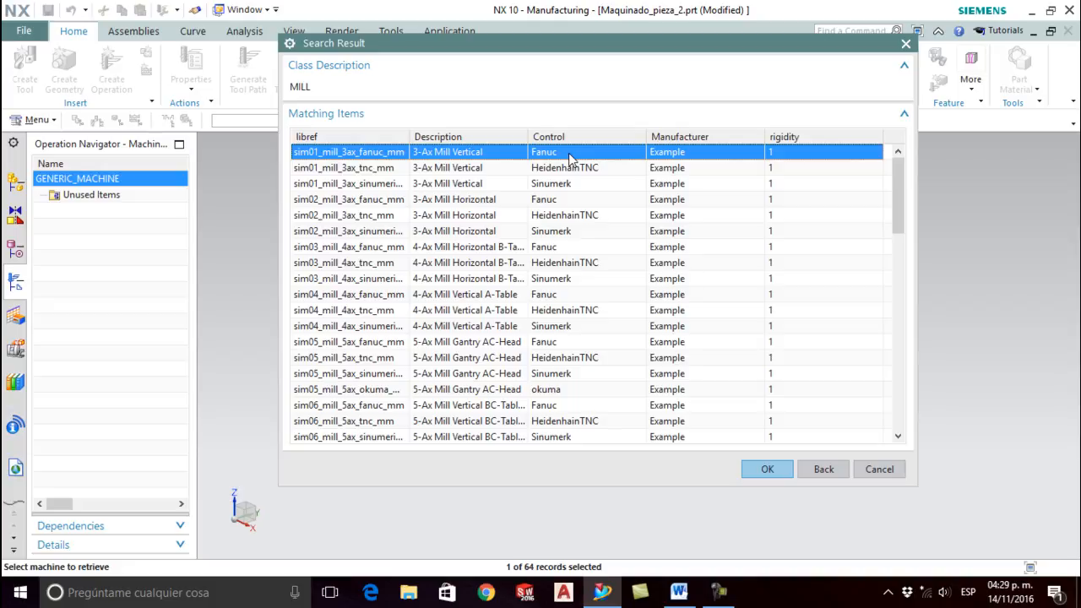
click(765, 467)
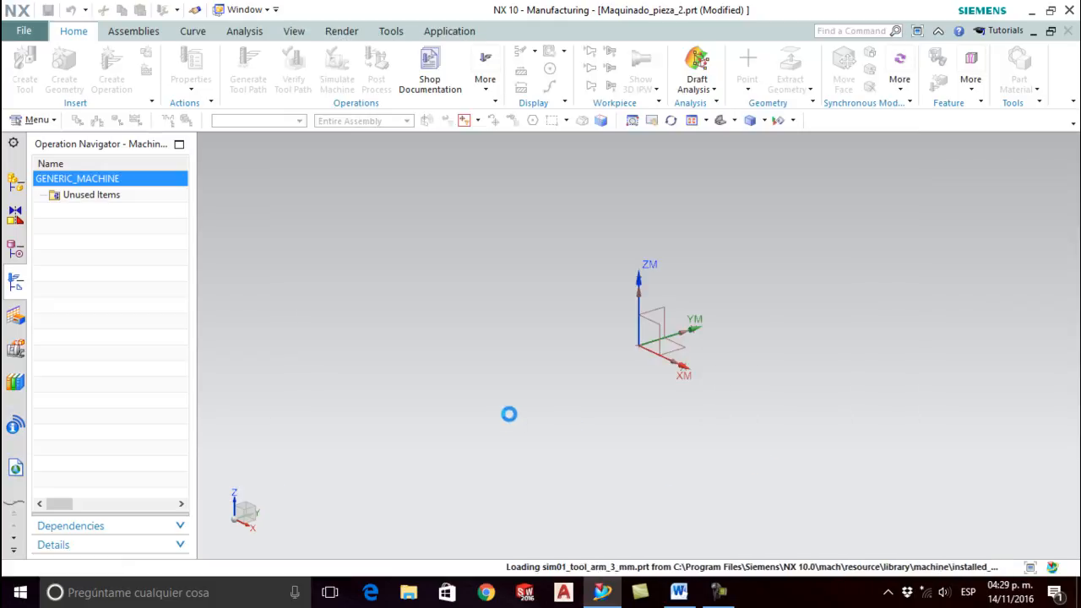
Step: Place the milling machine at the absolute origin, dismiss the information listing and accept the machine settings
click(422, 184)
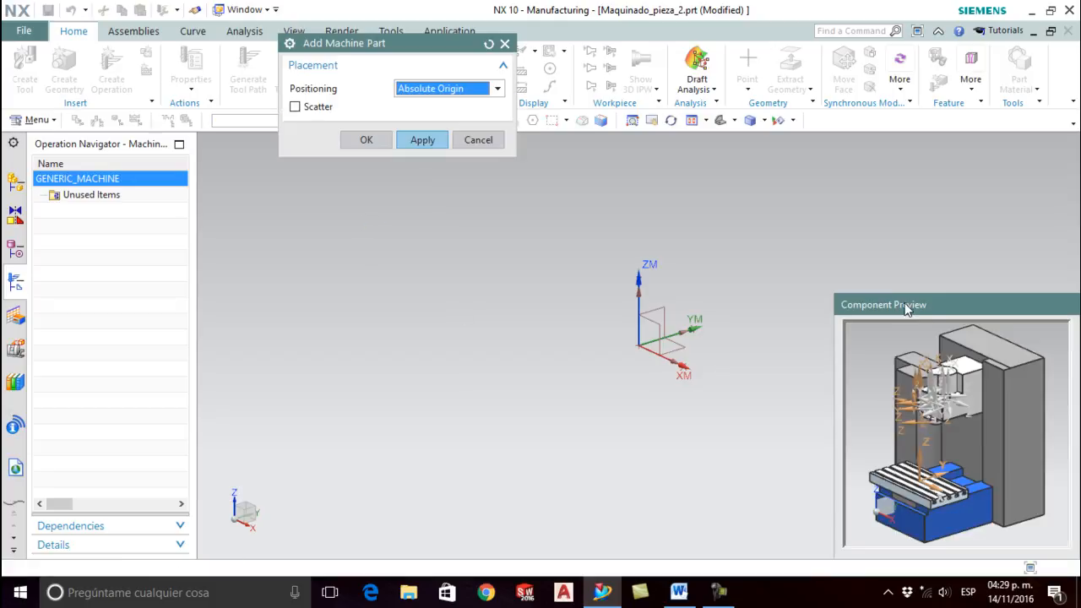
drag(912, 305, 863, 216)
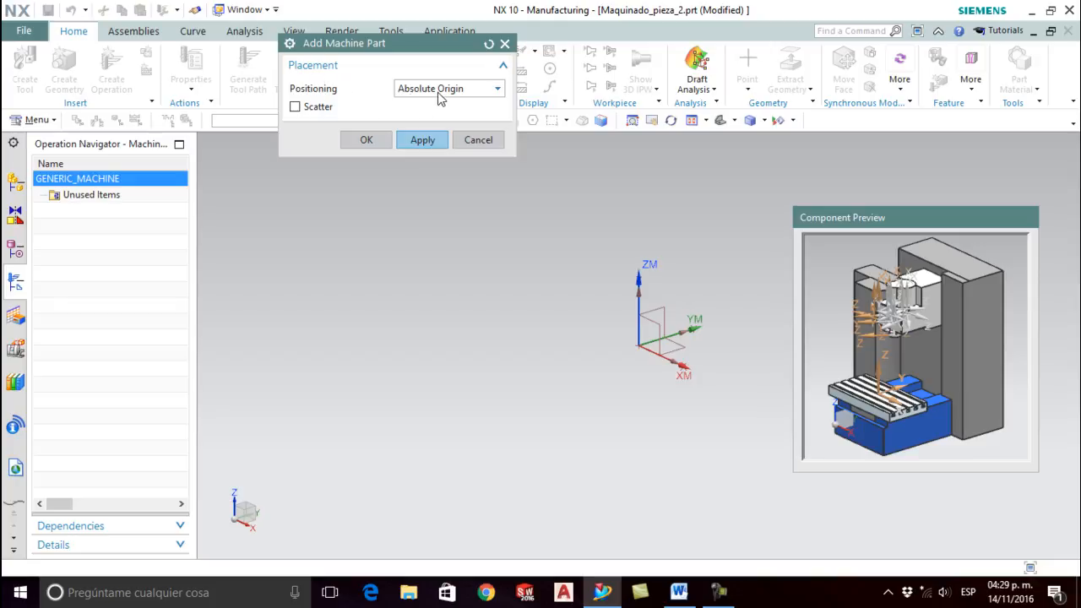
click(366, 140)
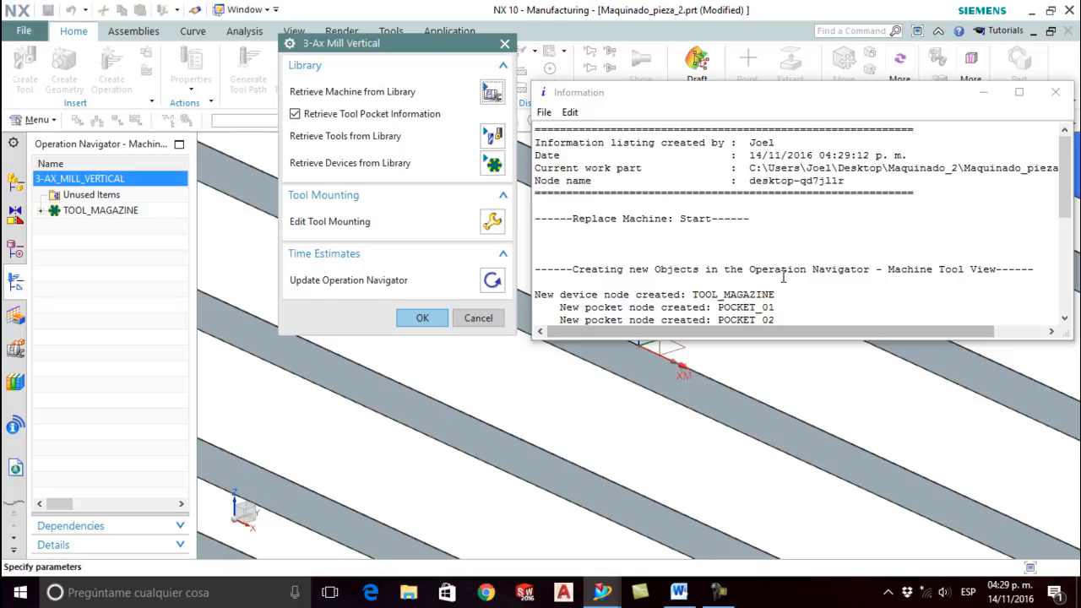
click(1056, 92)
click(422, 318)
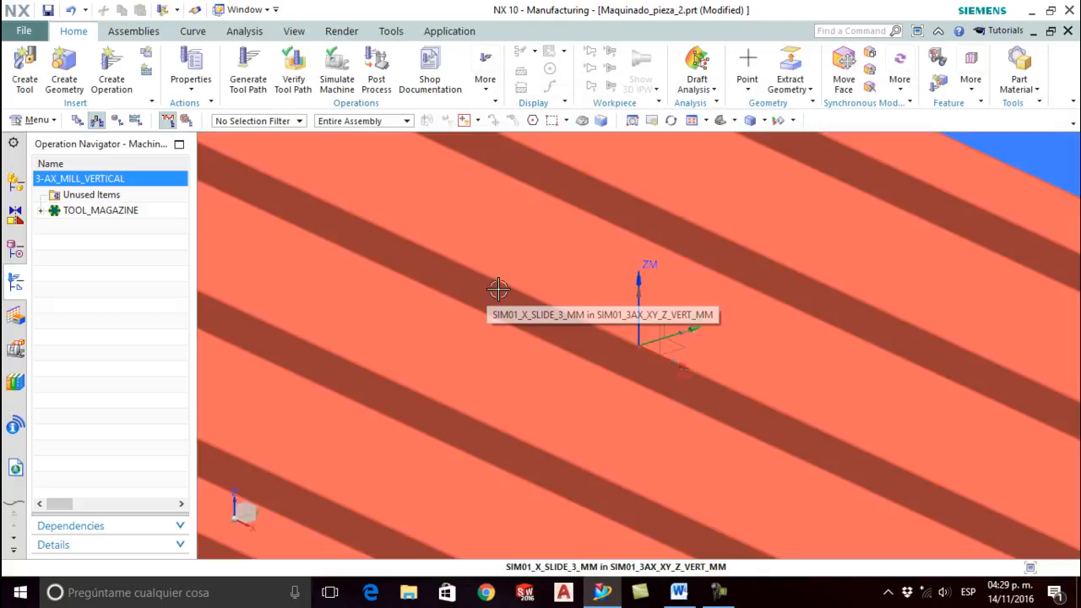
Step: Examine the whole milling machine and expand TOOL_MAGAZINE to inspect its pockets
scroll(502, 281, up, 5)
scroll(502, 281, down, 13)
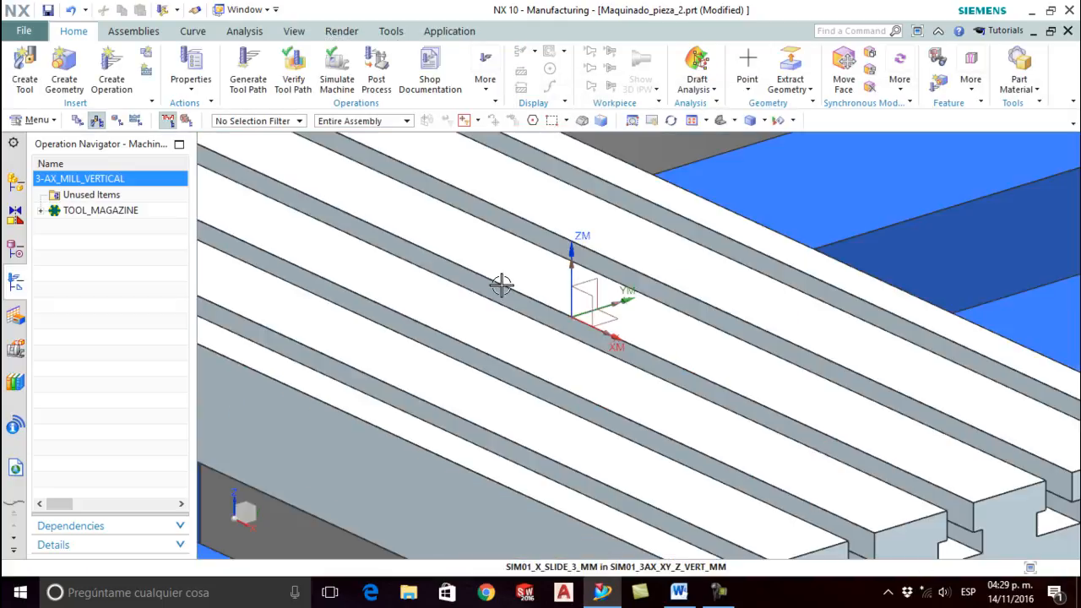
click(720, 122)
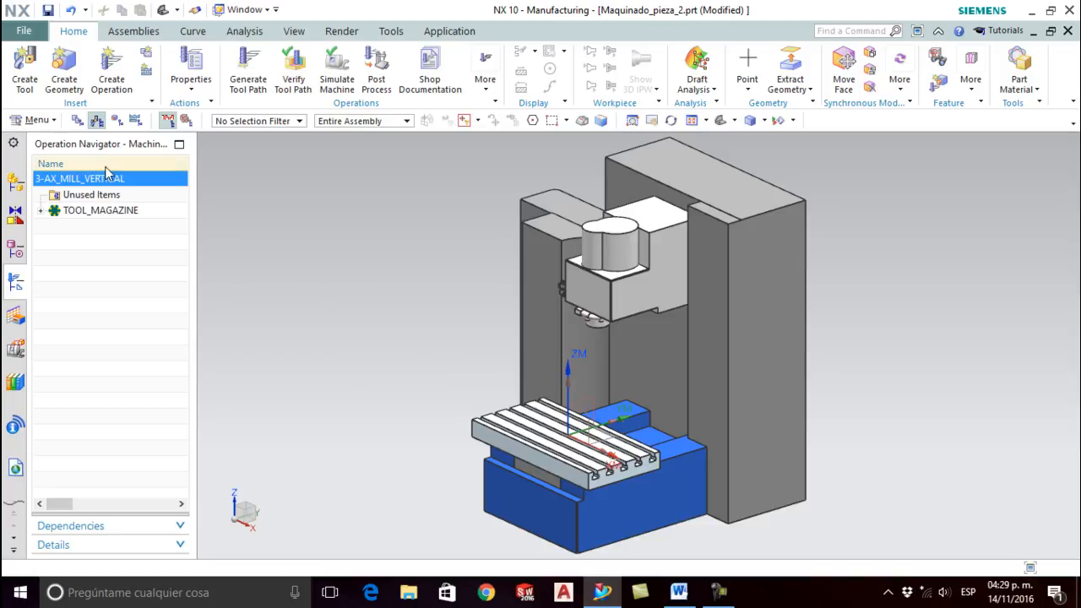
click(39, 212)
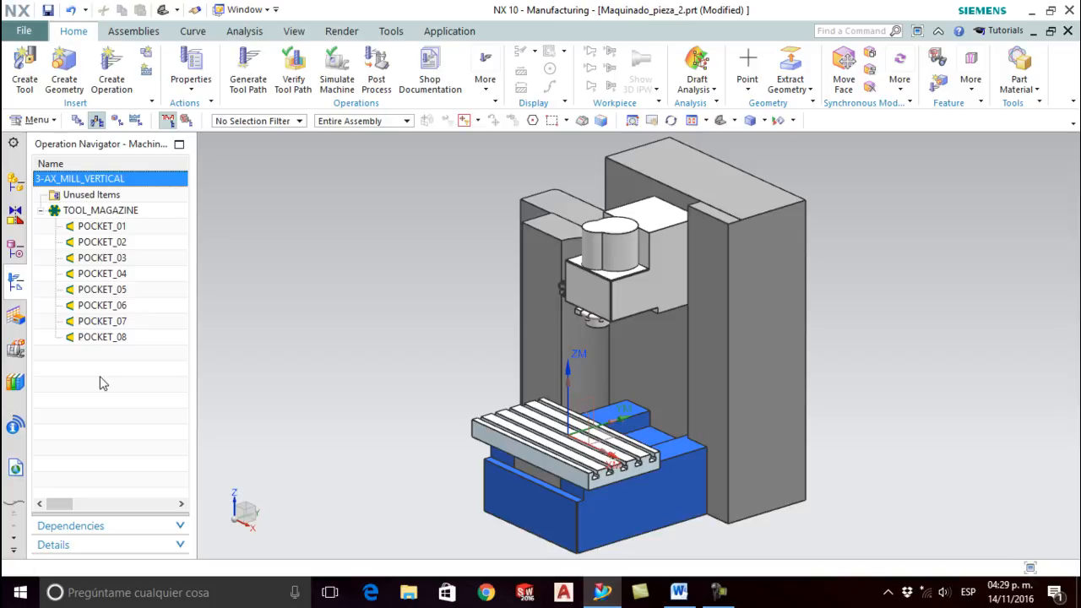
click(337, 338)
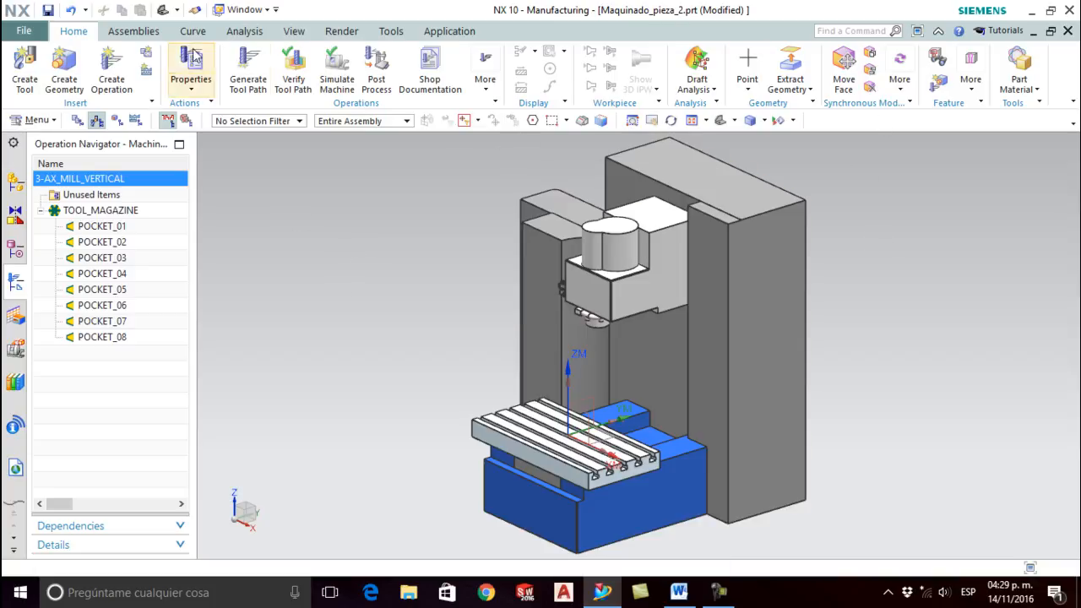
Step: Switch to the Modeling application and load assy_Allmatic_LC160 from the Prensa folder as the assembly component to add
click(25, 32)
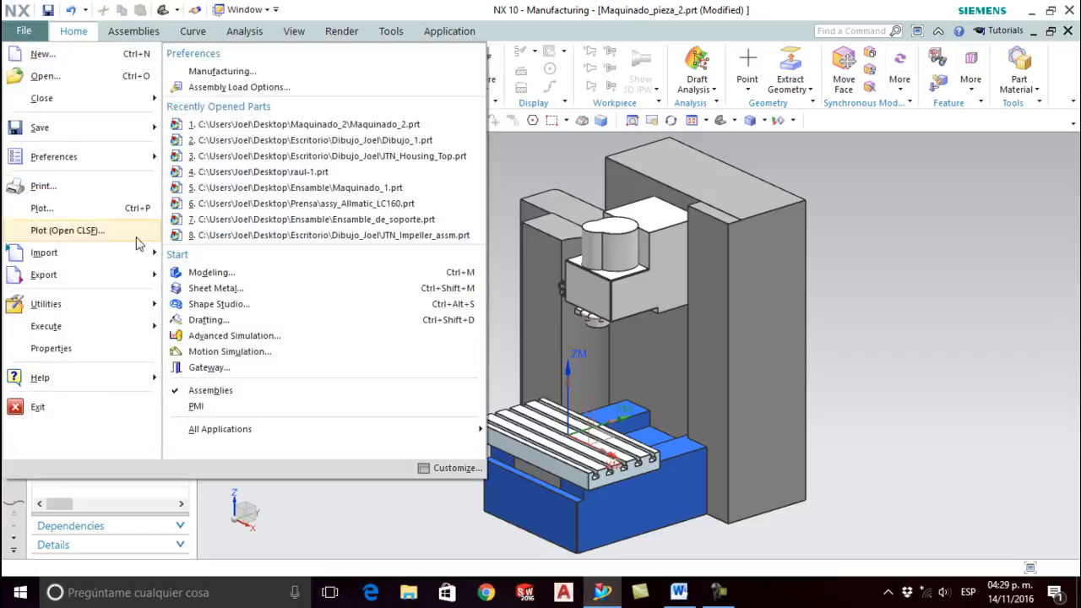
click(215, 274)
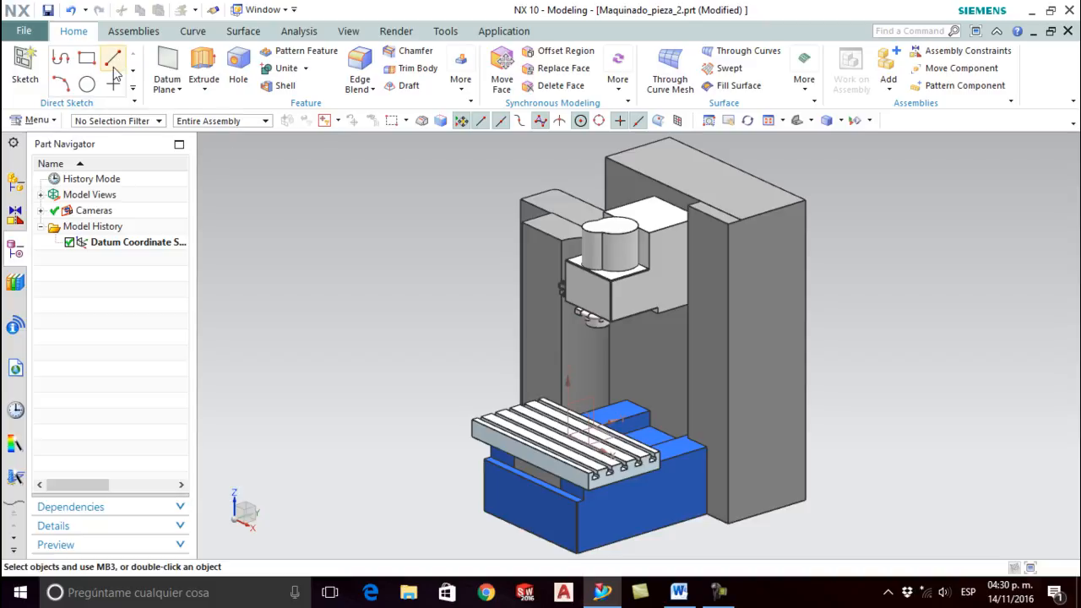
click(129, 35)
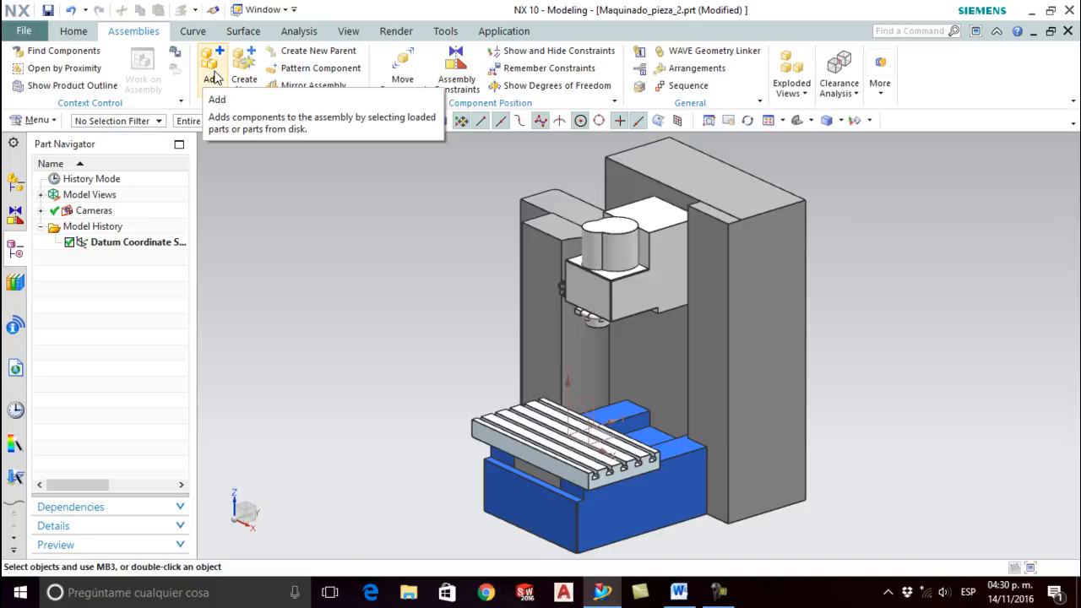
click(212, 74)
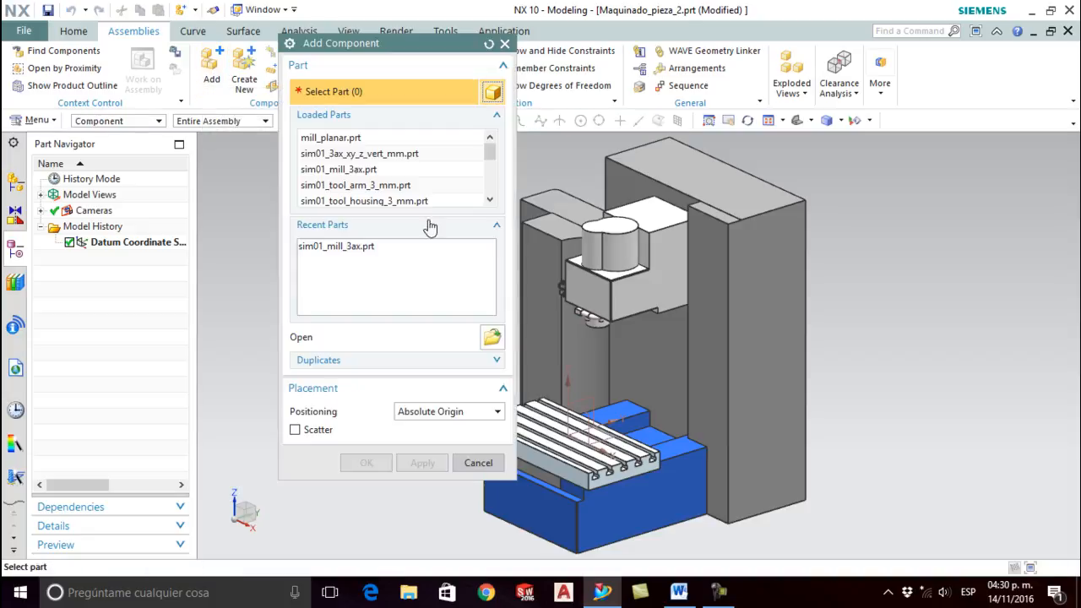
click(492, 339)
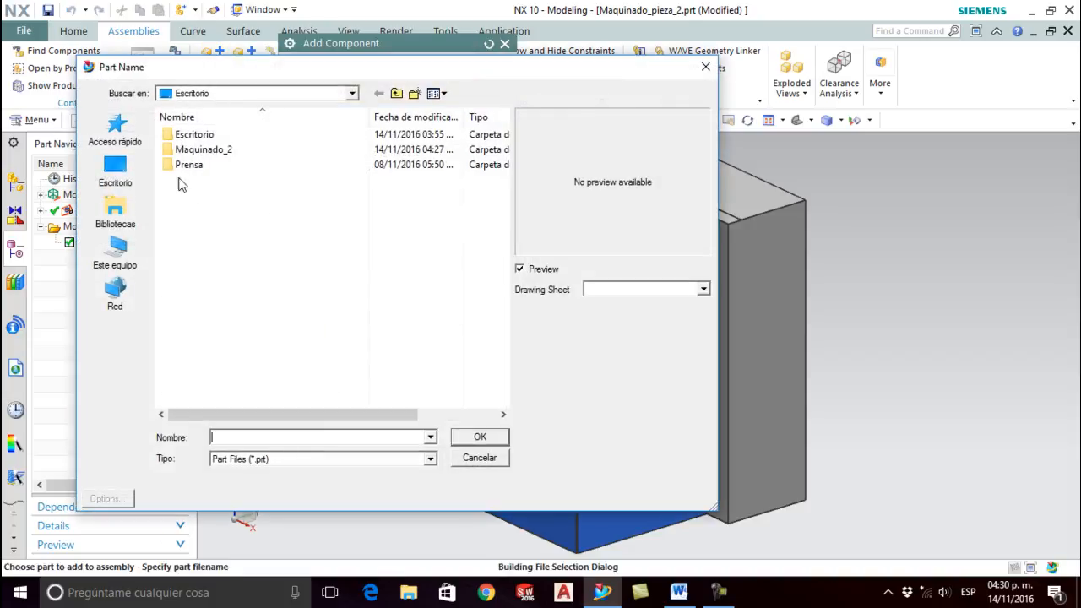
click(110, 173)
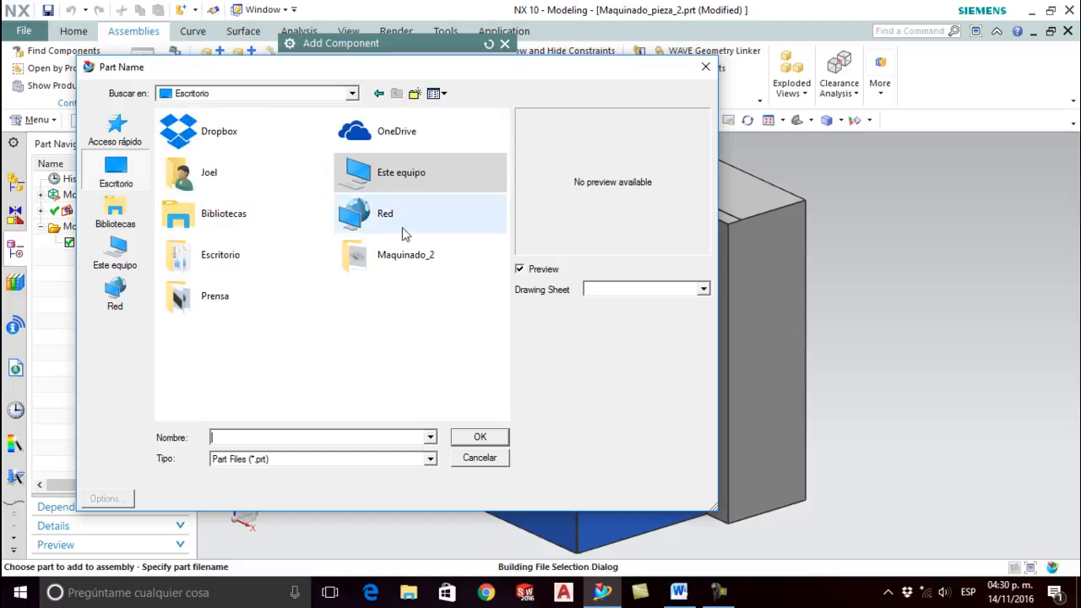
double_click(222, 306)
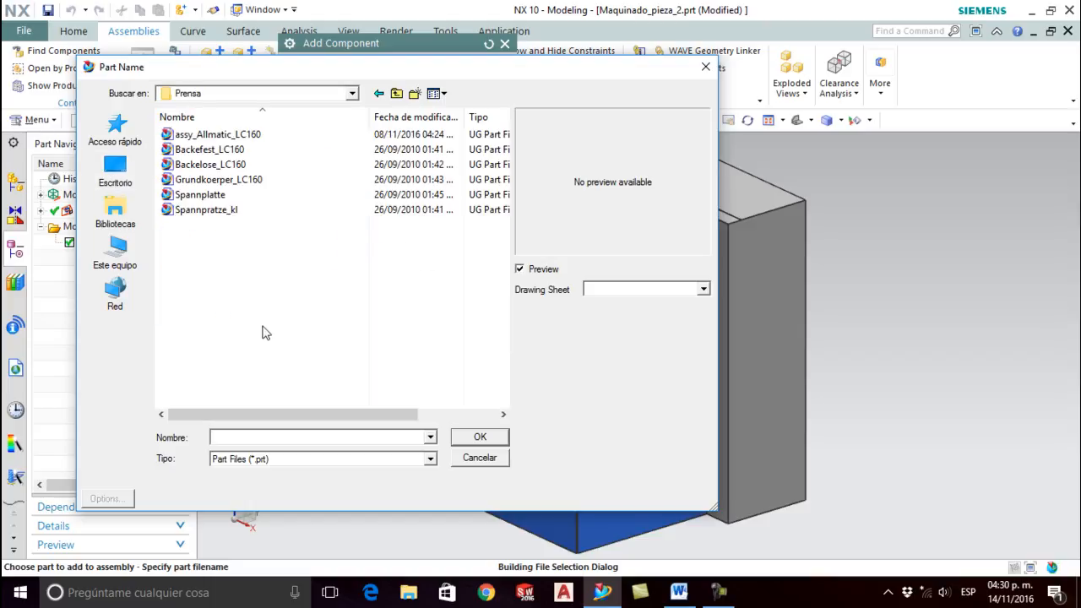
click(218, 134)
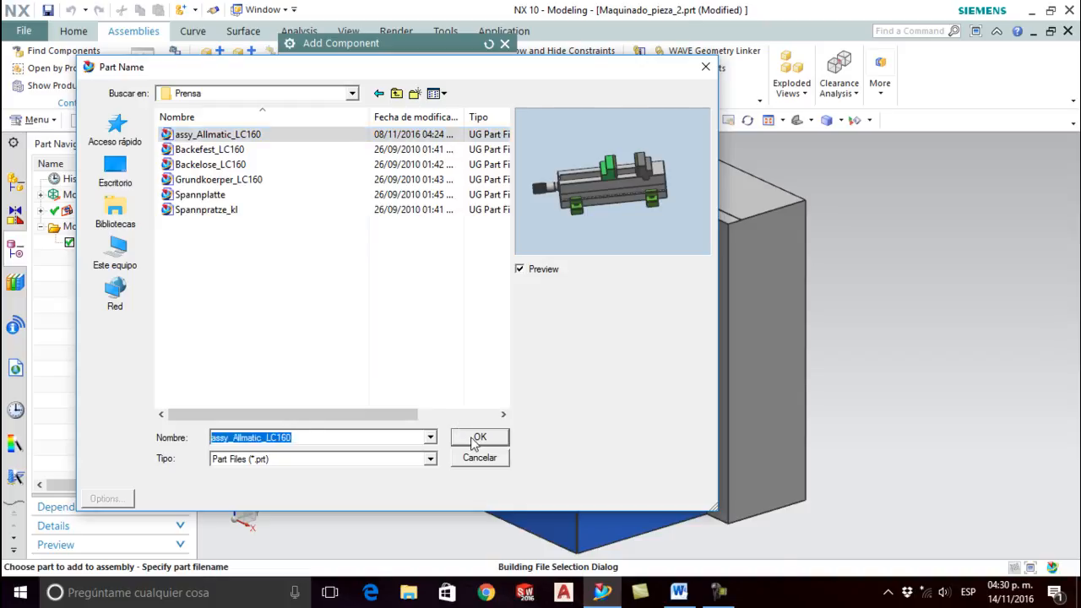
click(477, 439)
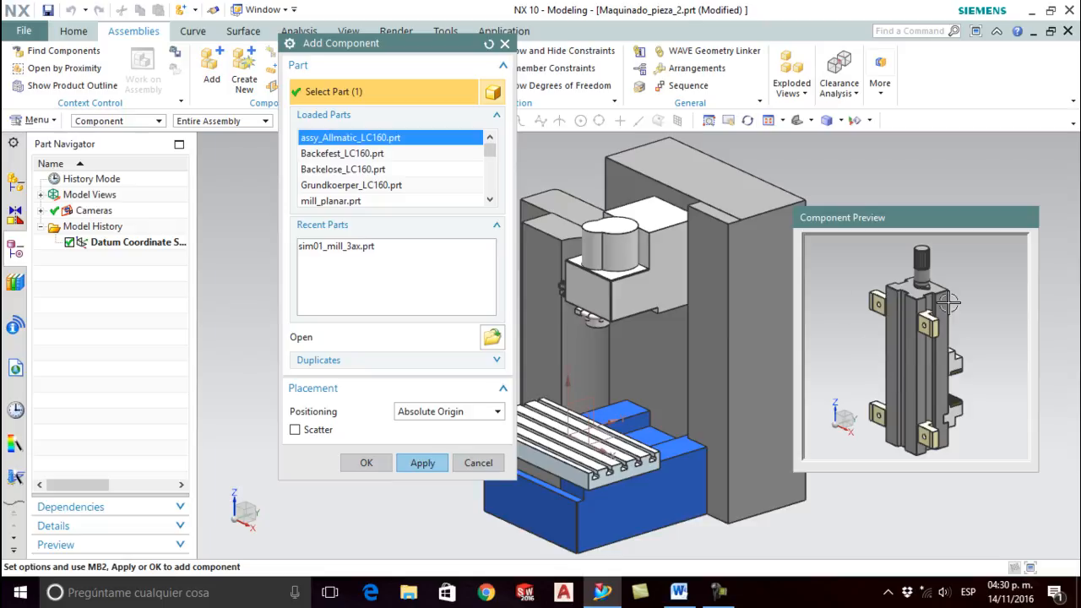
Step: Add the vise assembly with Move positioning, placing its origin at X 0, Y 0, Z 0 of the work part
click(462, 413)
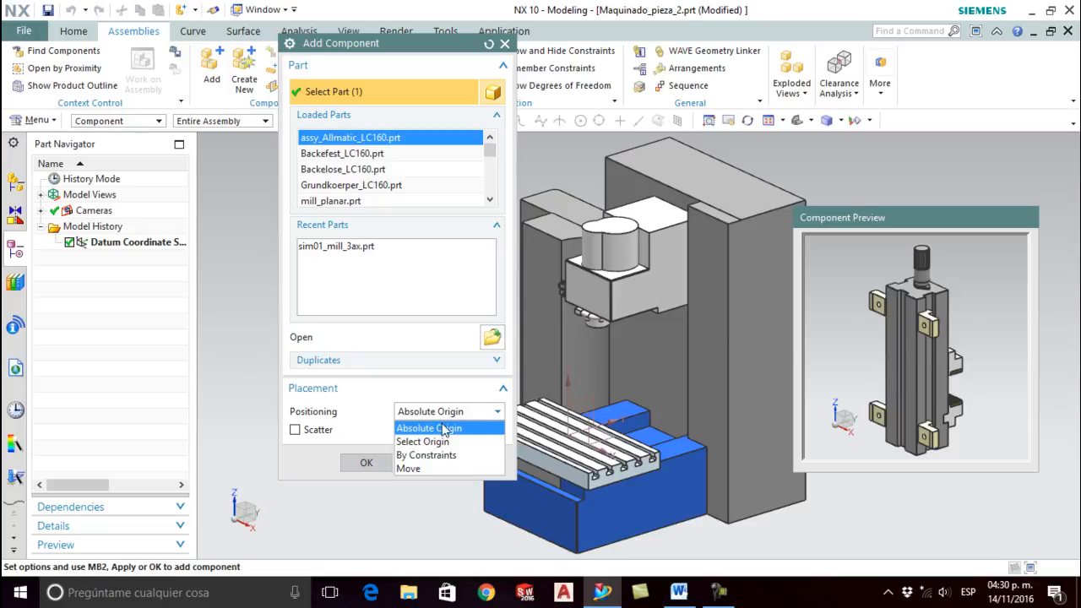
click(428, 468)
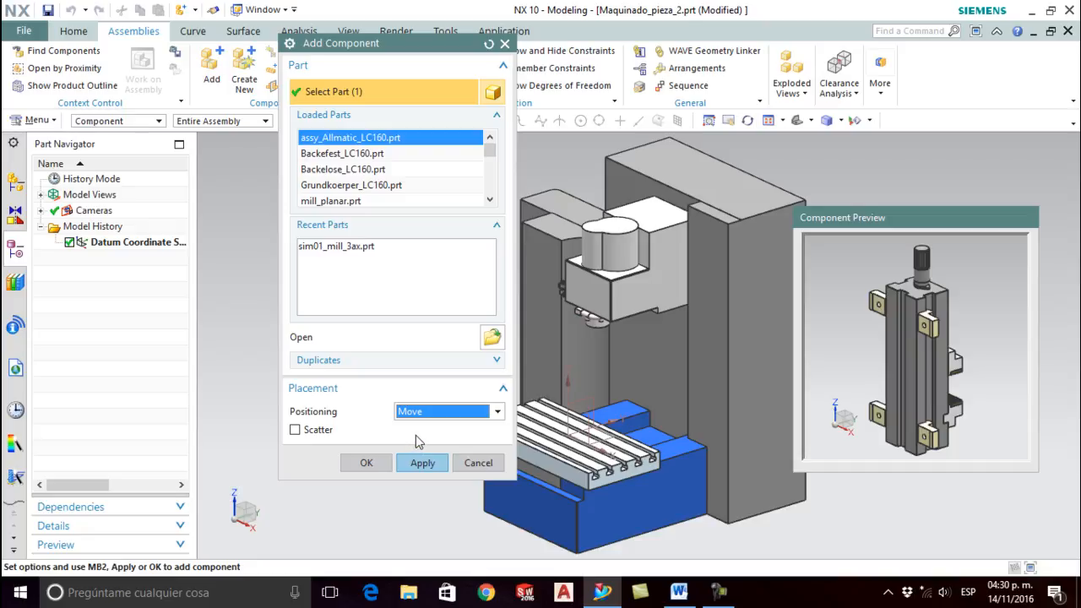
click(366, 464)
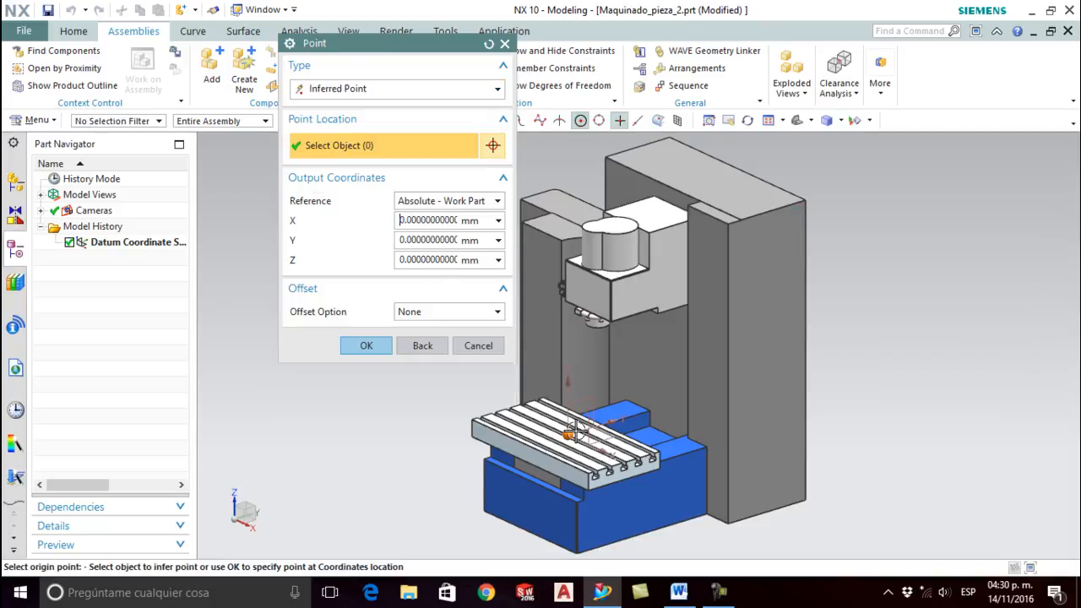
click(364, 346)
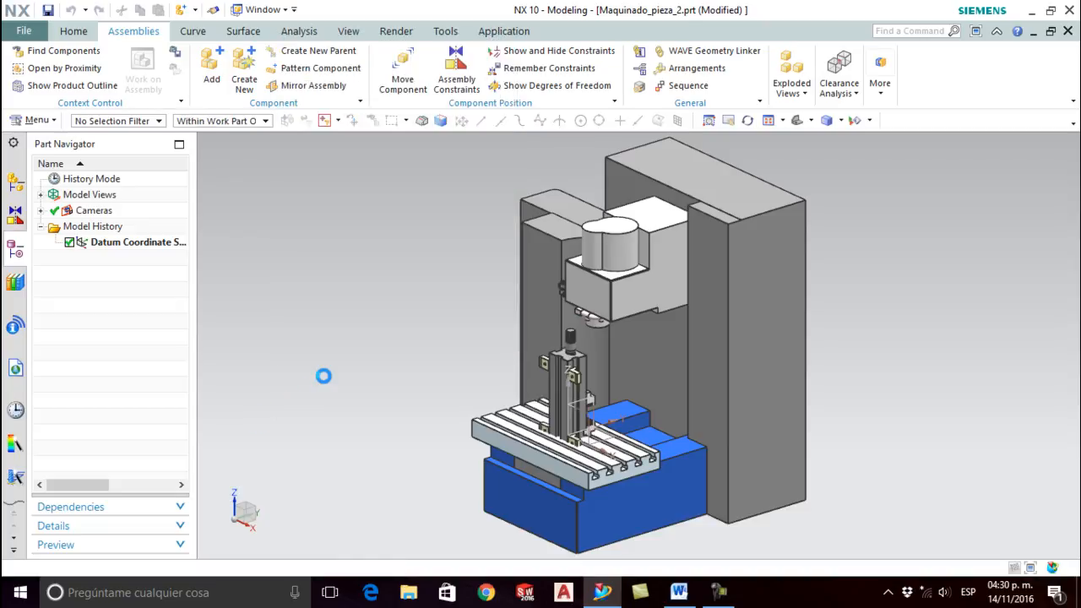
scroll(372, 391, up, 1)
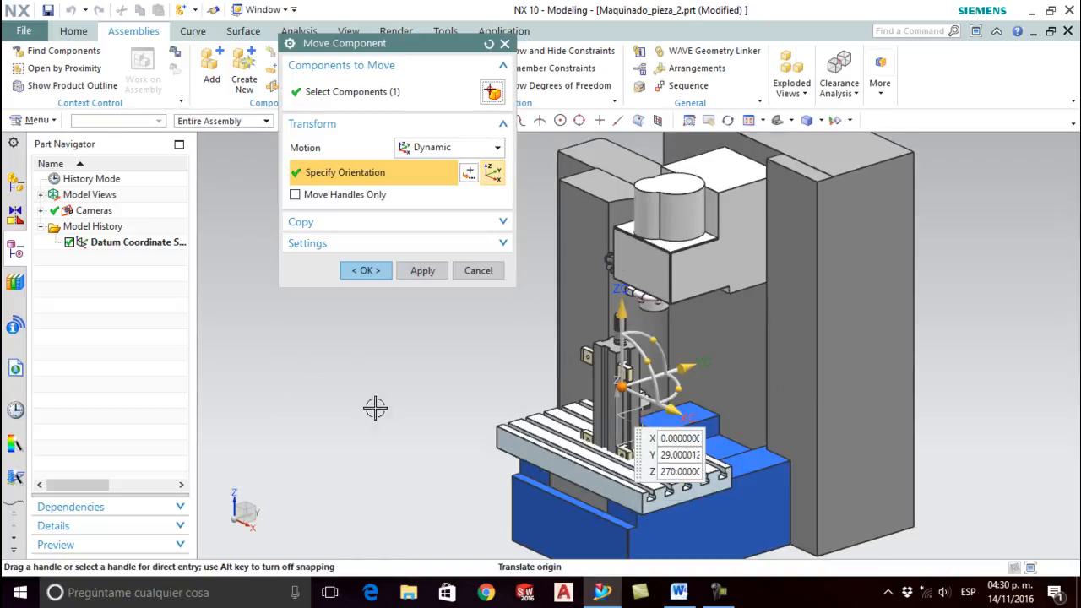
Step: Move the vise above the front of the machine table to X 50, Y about -471, Z 560
click(685, 368)
drag(652, 368, 587, 378)
drag(533, 336, 534, 275)
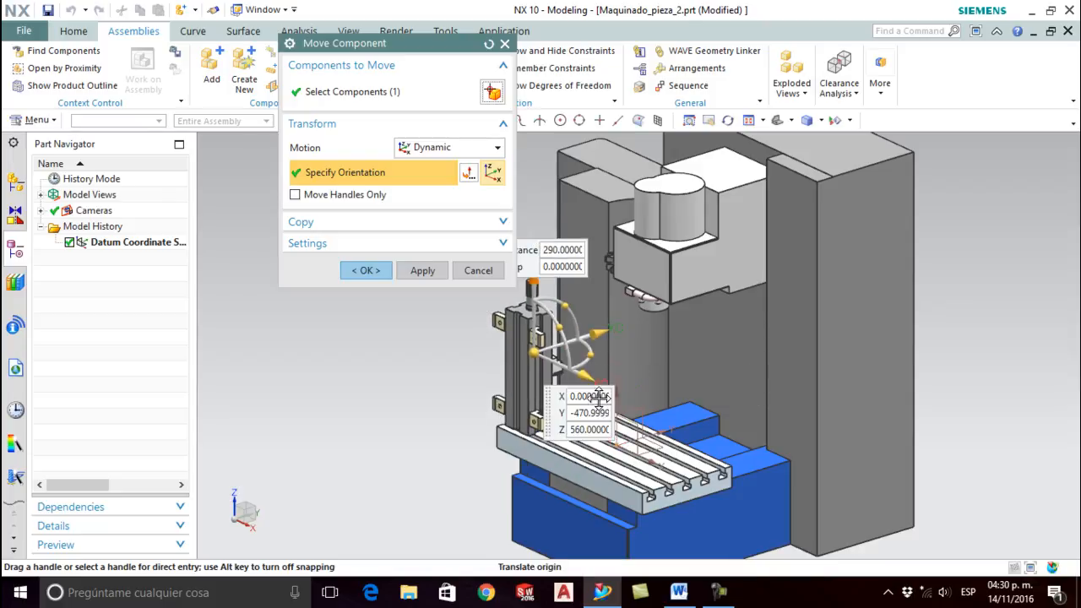
mouse_move(587, 378)
mouse_down()
mouse_move(636, 402)
mouse_move(593, 378)
mouse_up()
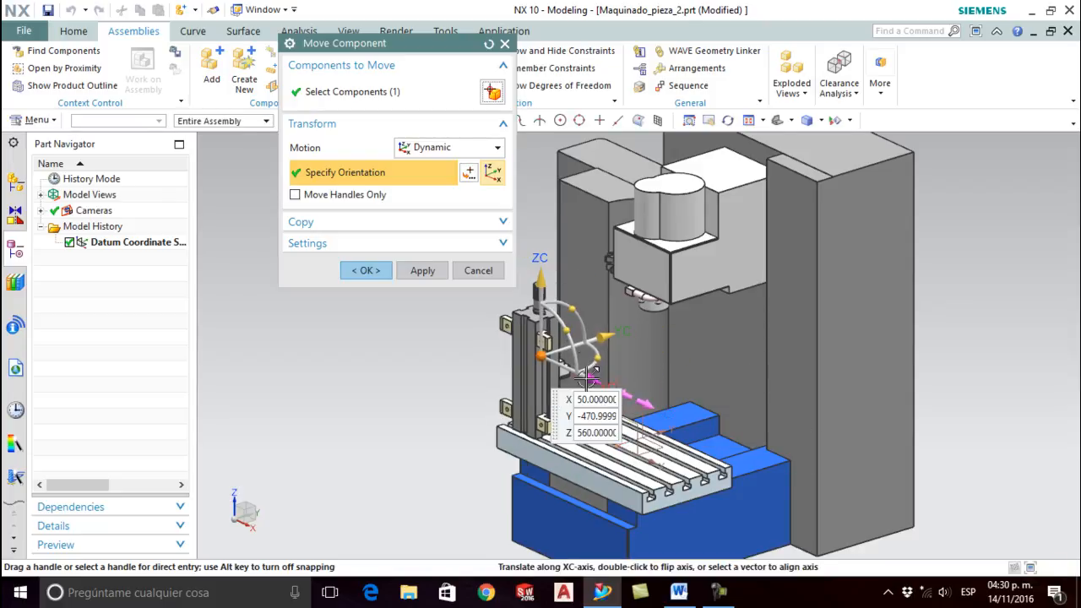
Step: Rotate the vise about its XC axis so it lies horizontally with YC pointing up, and accept the move
drag(563, 307, 514, 334)
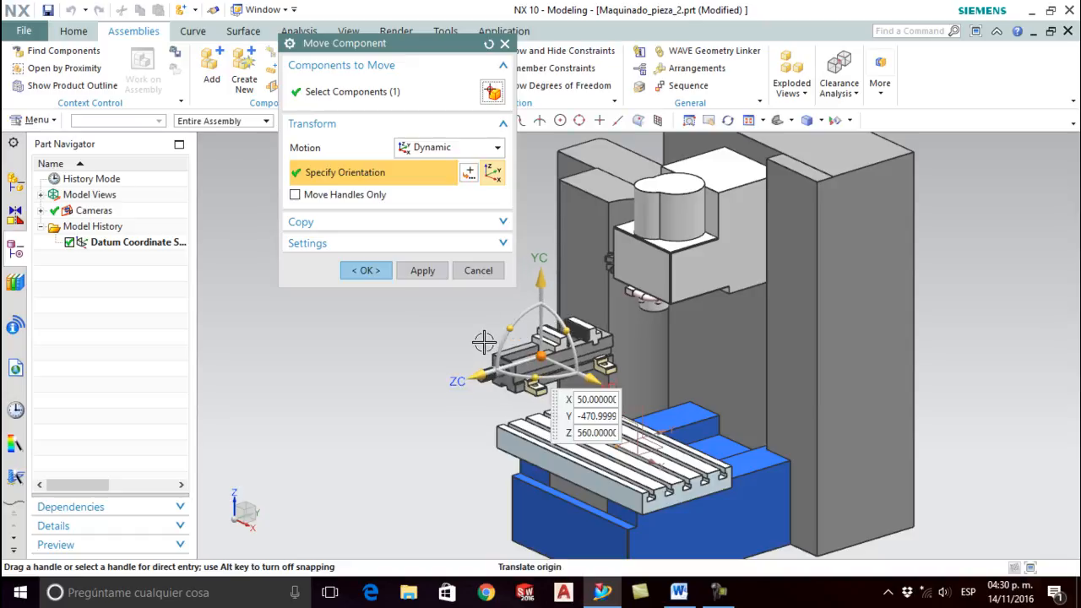
click(547, 370)
drag(547, 370, 528, 387)
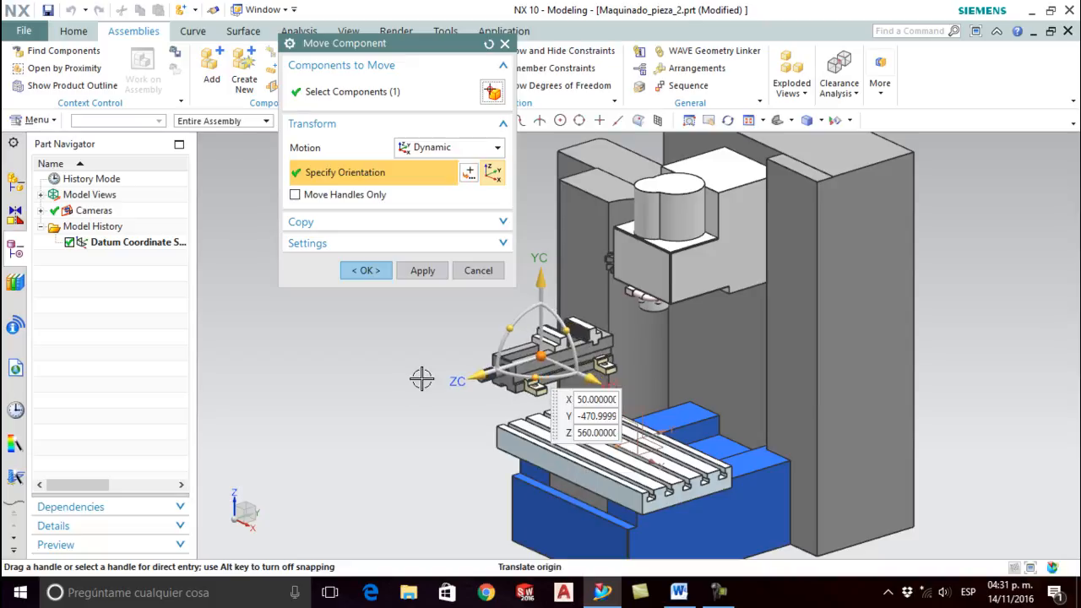
click(366, 270)
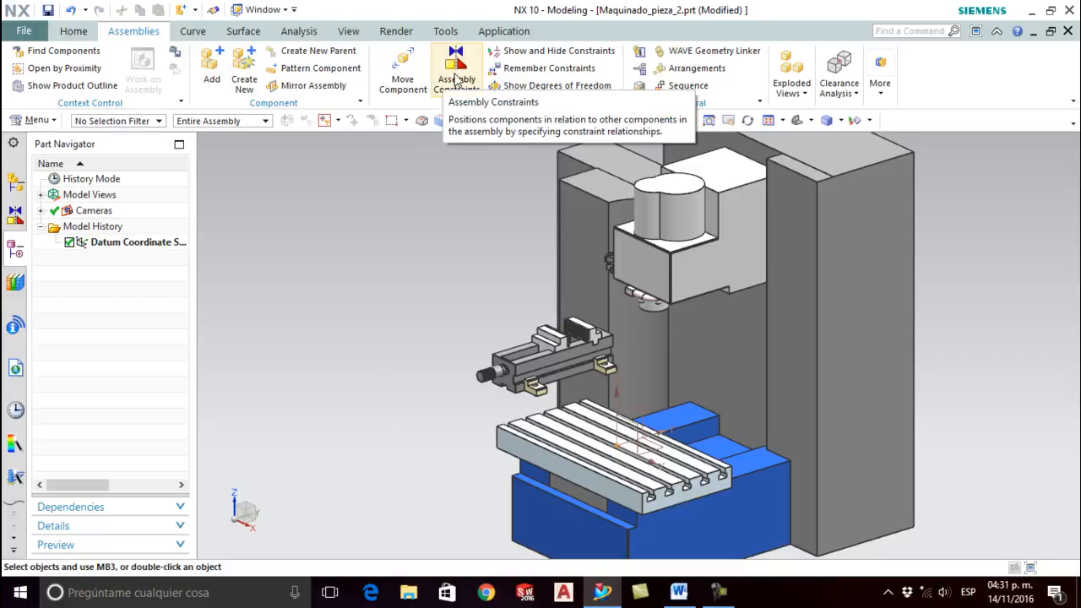
Step: Apply a 2 to 2 Center constraint centring the vise body's two long side faces between the end faces of the slotted table
click(454, 79)
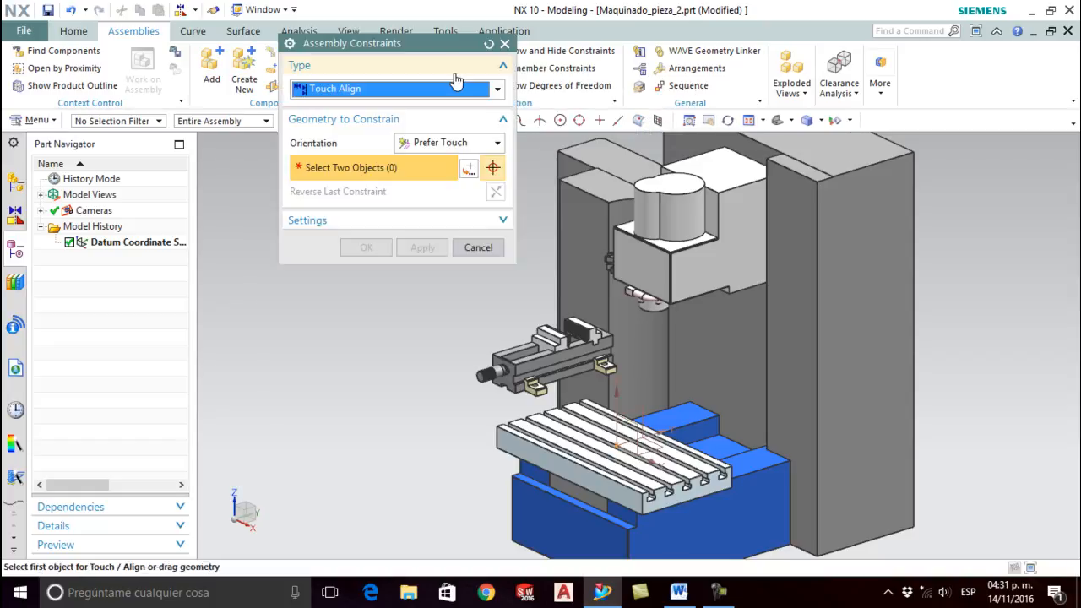
drag(433, 43, 309, 71)
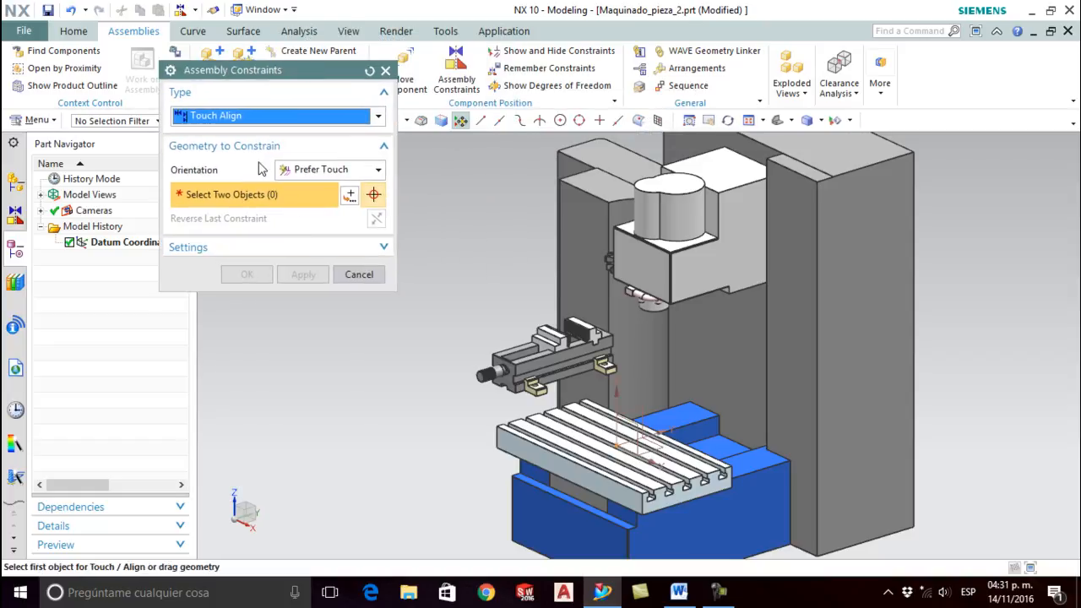
click(250, 123)
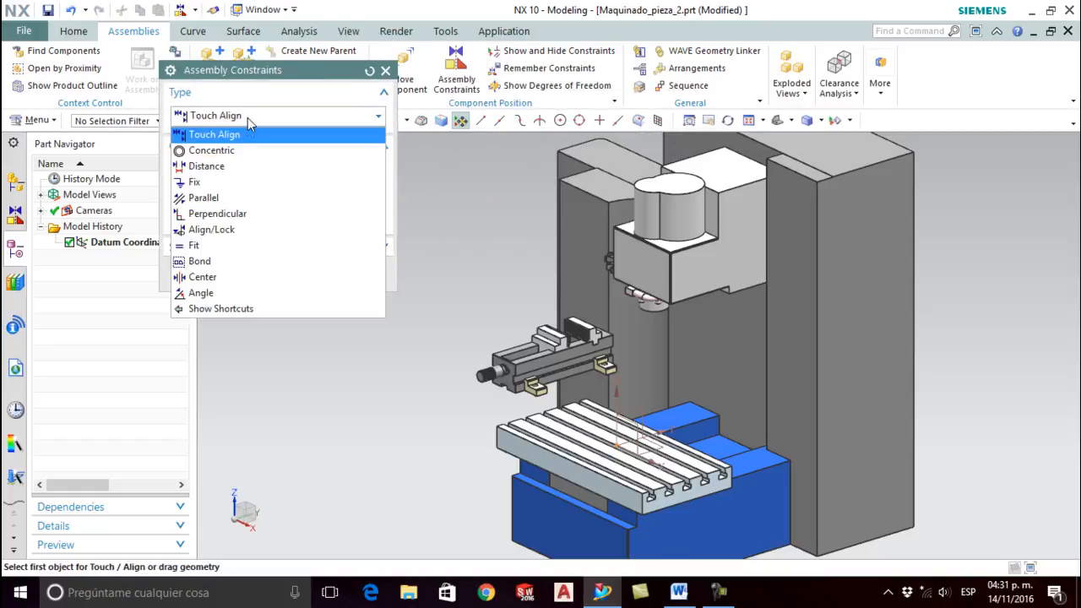
click(204, 278)
click(337, 170)
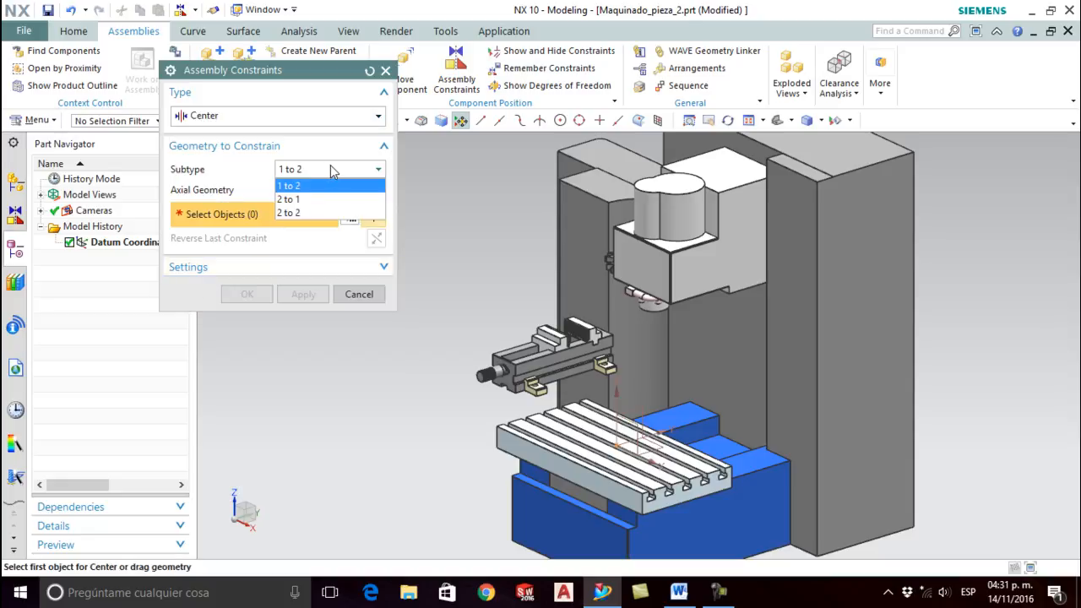
click(303, 213)
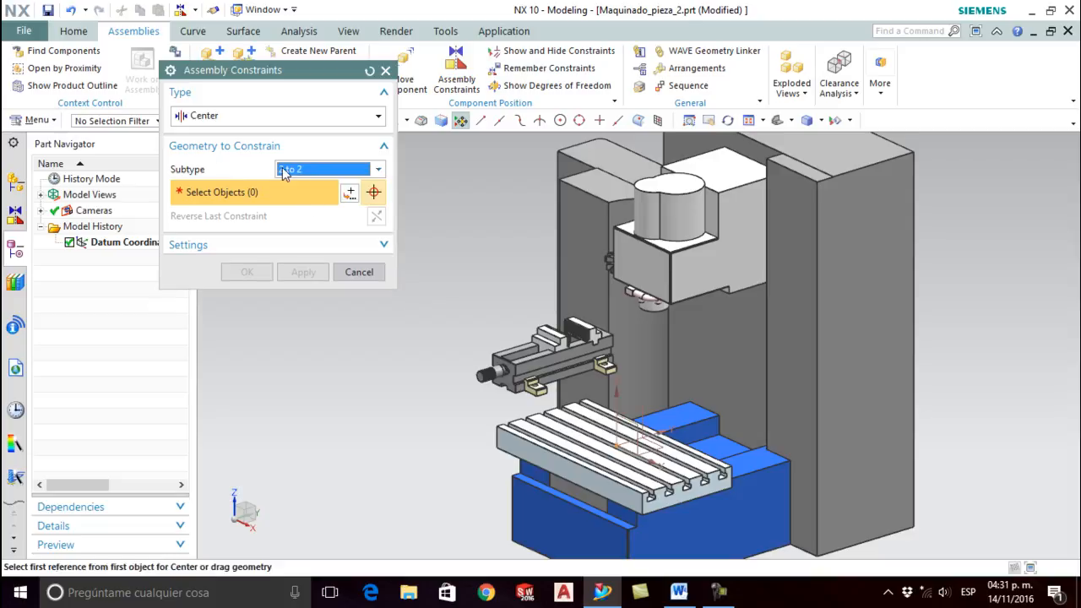
scroll(550, 363, up, 4)
click(571, 354)
middle_drag(571, 355, 775, 412)
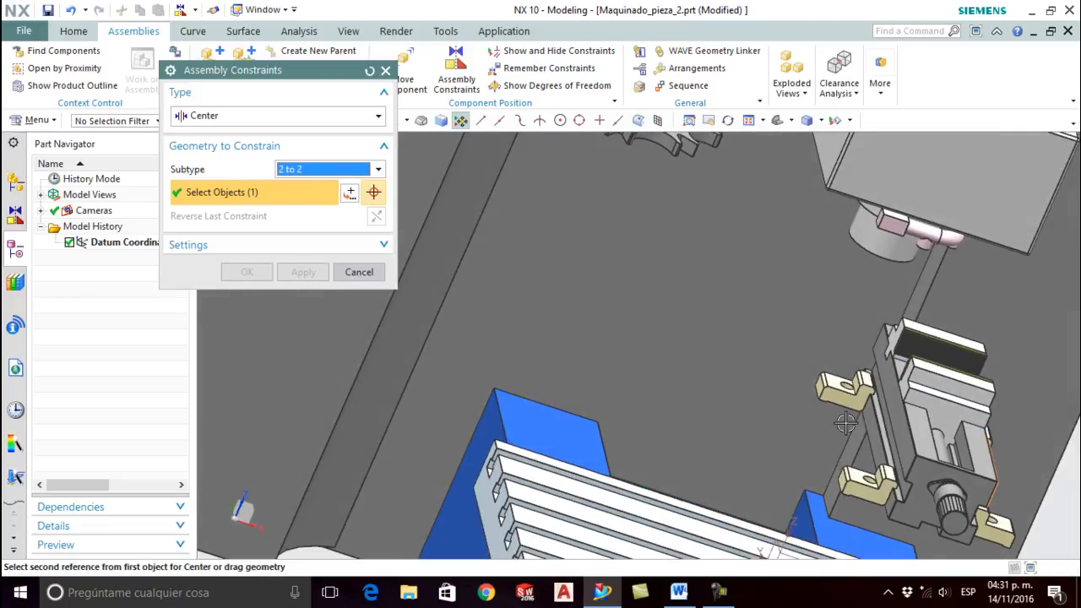
click(893, 404)
scroll(741, 473, down, 5)
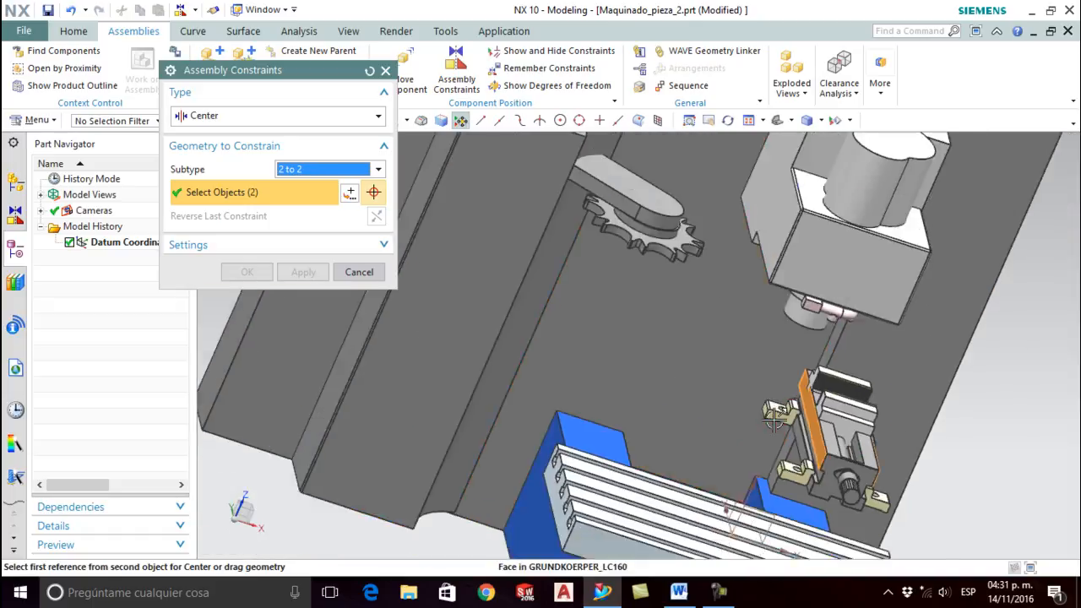
scroll(680, 485, up, 3)
click(637, 449)
scroll(635, 454, down, 1)
middle_drag(635, 455, 802, 494)
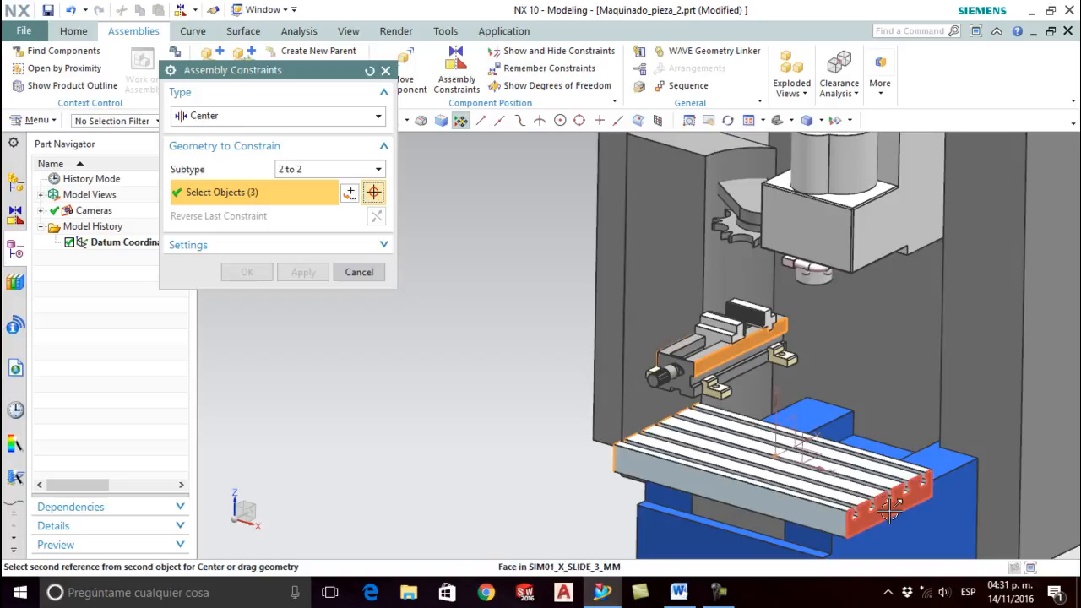
click(887, 505)
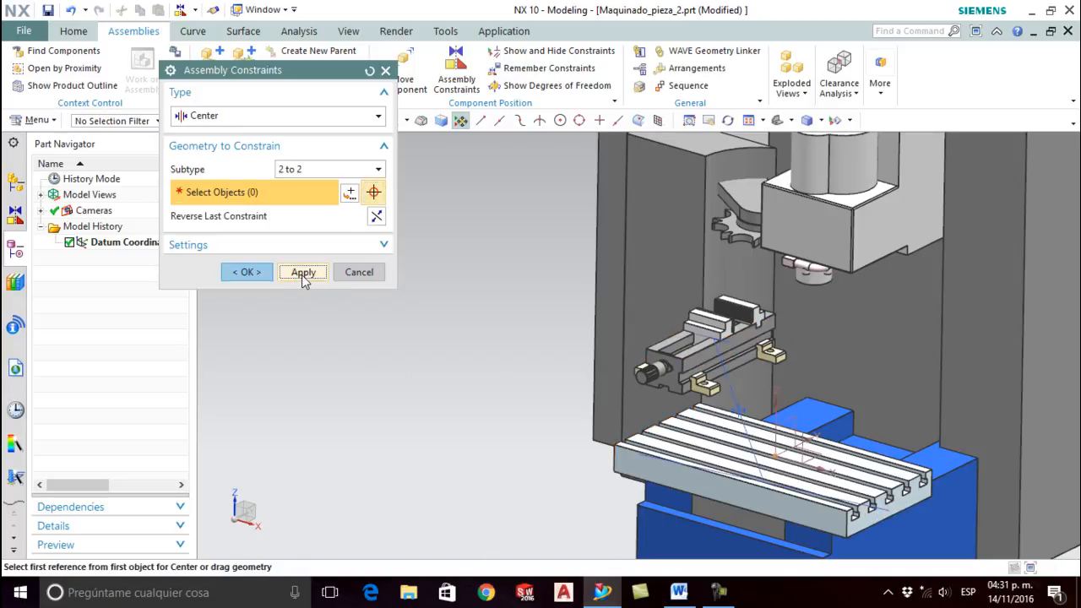
click(303, 272)
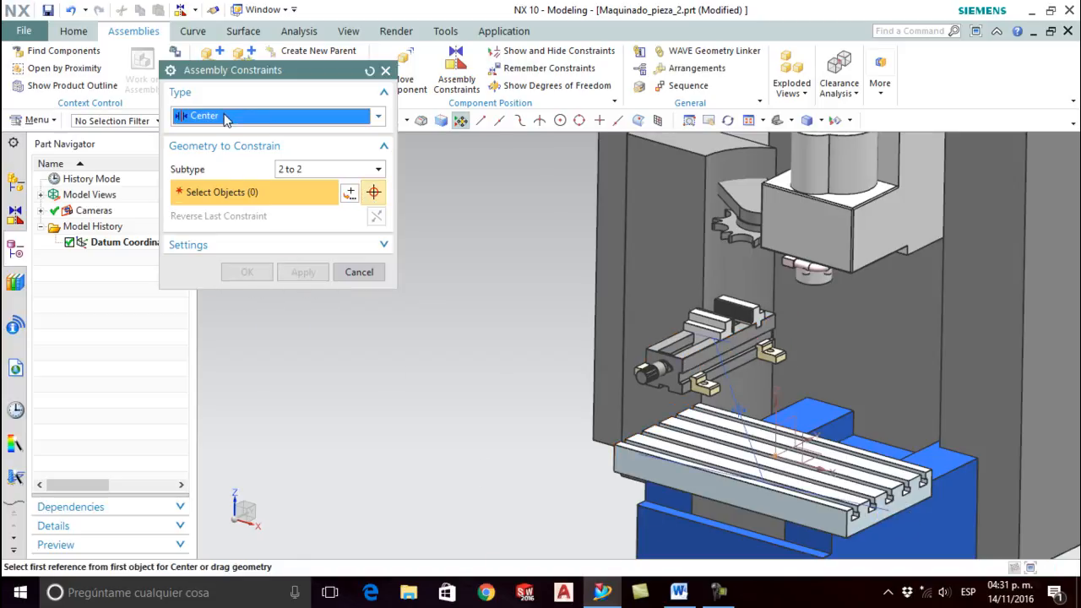
Step: Apply another 2 to 2 Center constraint between the vise body's two end faces and the table's front and rear faces
scroll(642, 363, up, 3)
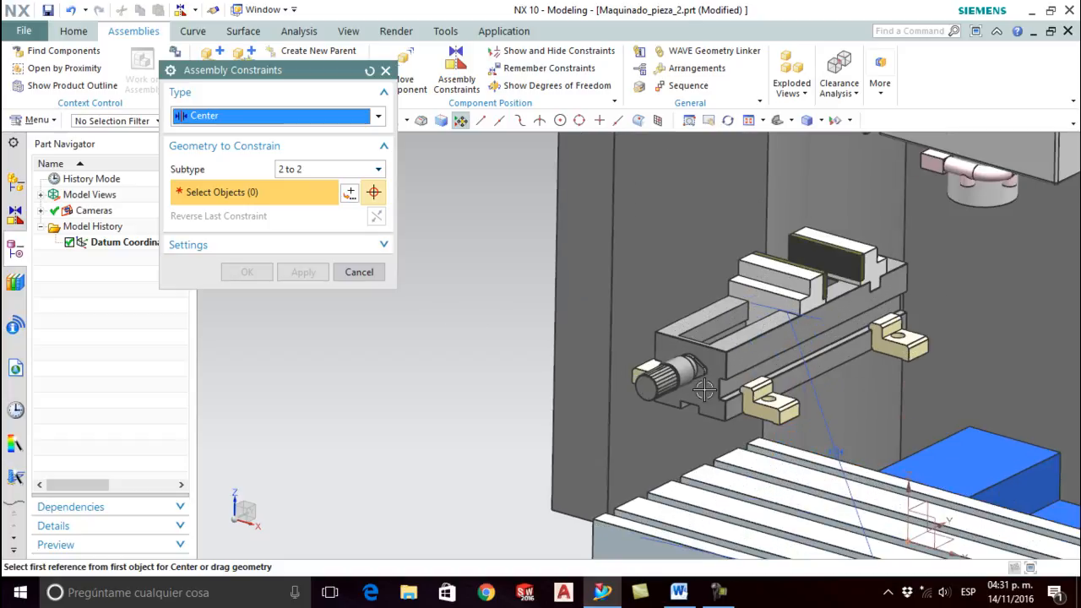
click(705, 388)
middle_drag(705, 388, 649, 389)
scroll(642, 376, up, 2)
scroll(591, 321, down, 2)
click(557, 285)
scroll(638, 305, up, 2)
scroll(638, 305, down, 4)
click(718, 419)
middle_drag(718, 420, 681, 422)
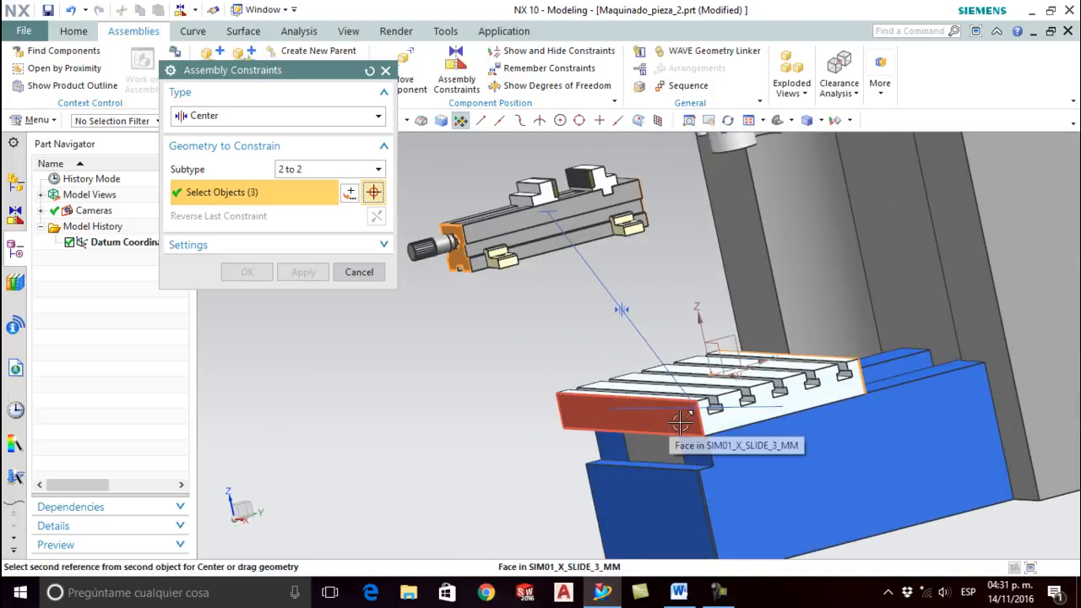
click(681, 422)
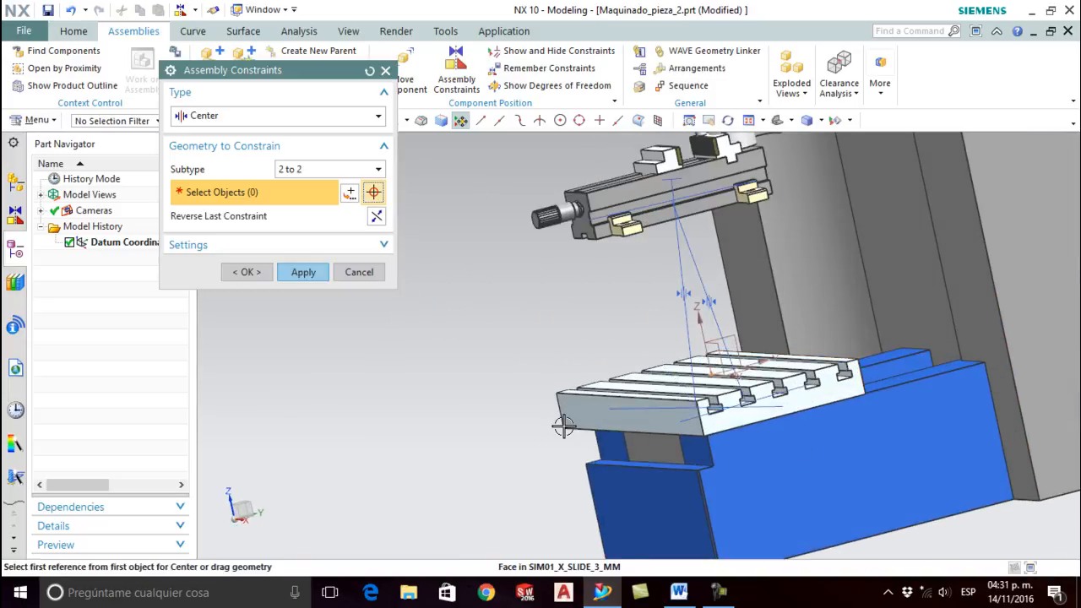
click(287, 274)
Step: Seat the vise on the table with a Touch Align constraint between a clamp's bottom face and a top face between the table slots
click(214, 119)
click(213, 136)
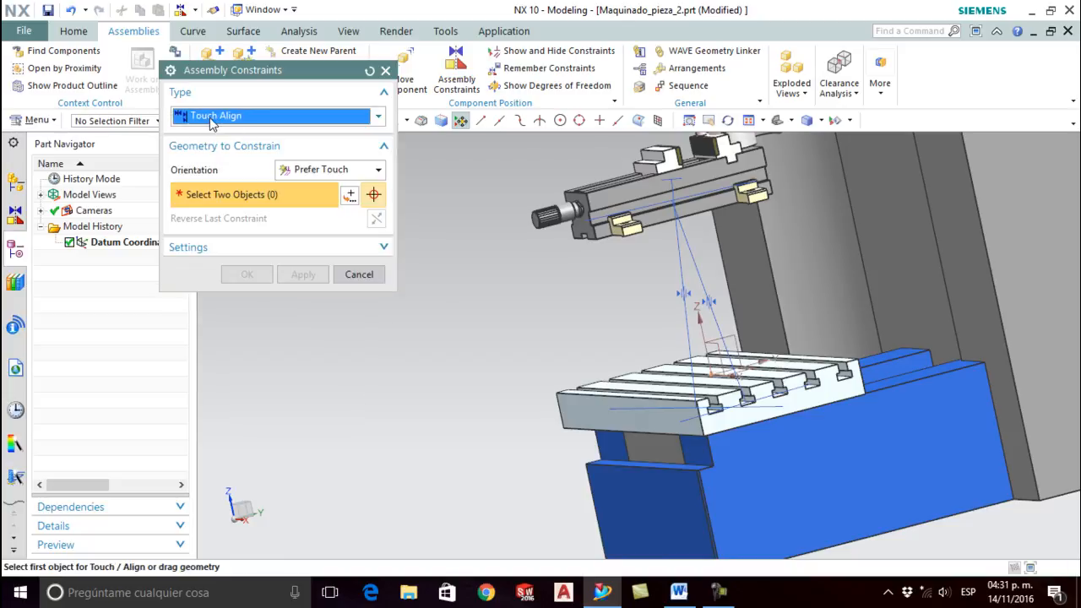
middle_drag(615, 301, 596, 267)
scroll(591, 275, up, 2)
scroll(588, 280, down, 6)
scroll(601, 229, up, 2)
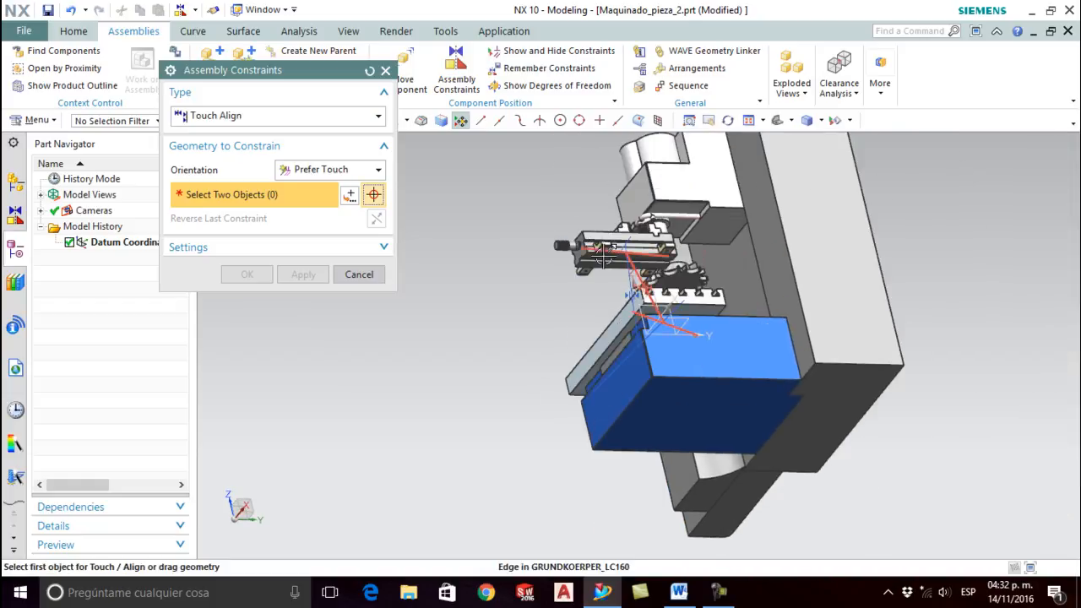
scroll(603, 253, up, 6)
click(607, 193)
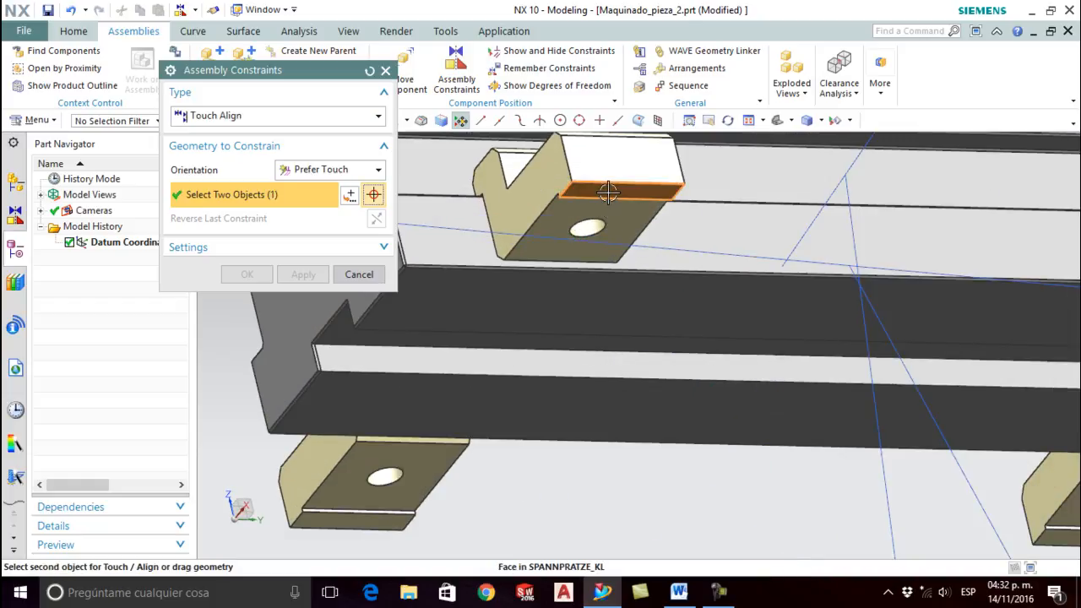
scroll(607, 196, down, 7)
middle_drag(572, 294, 577, 349)
scroll(577, 377, up, 6)
scroll(557, 289, down, 5)
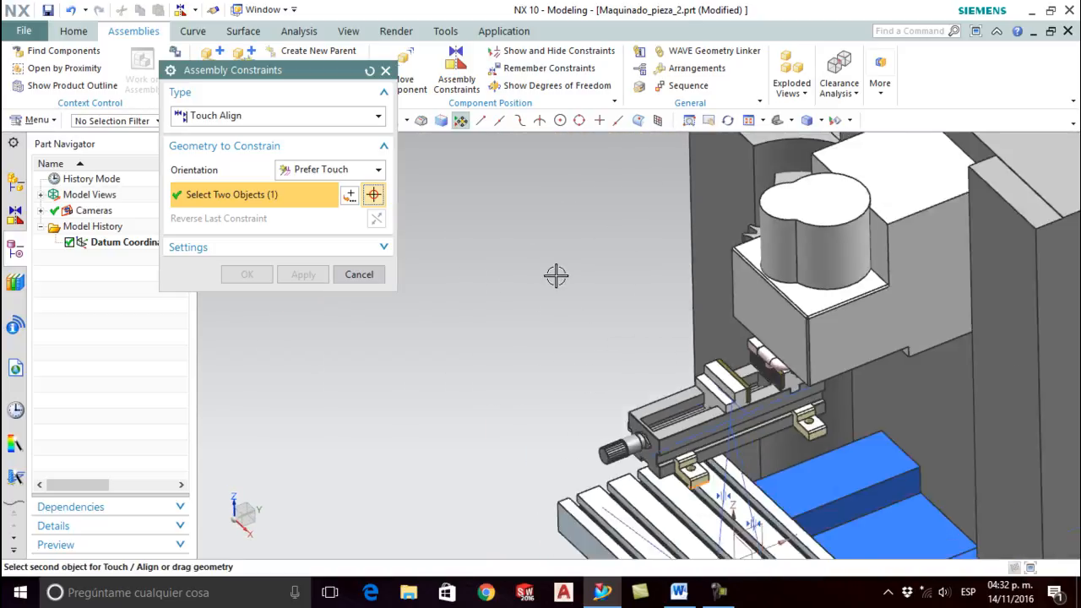
scroll(557, 289, down, 3)
scroll(605, 396, up, 4)
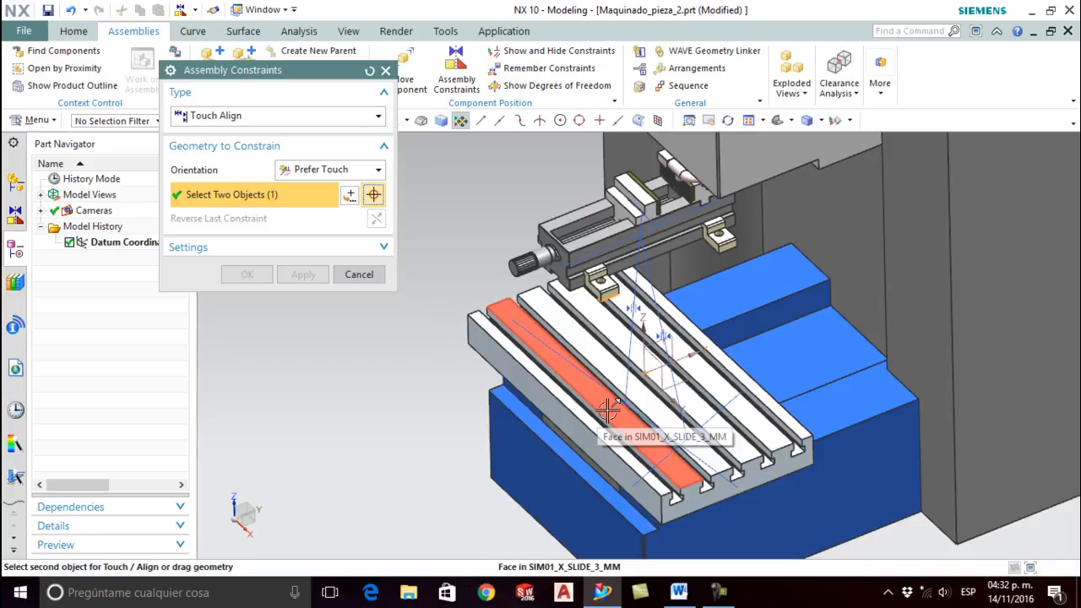
click(608, 410)
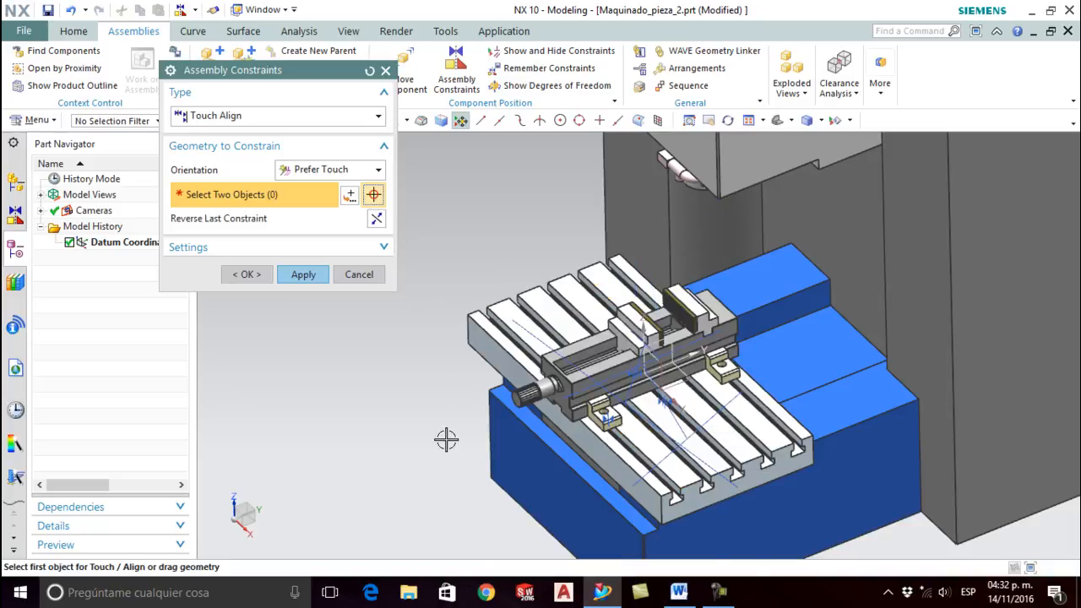
click(256, 279)
scroll(749, 390, up, 2)
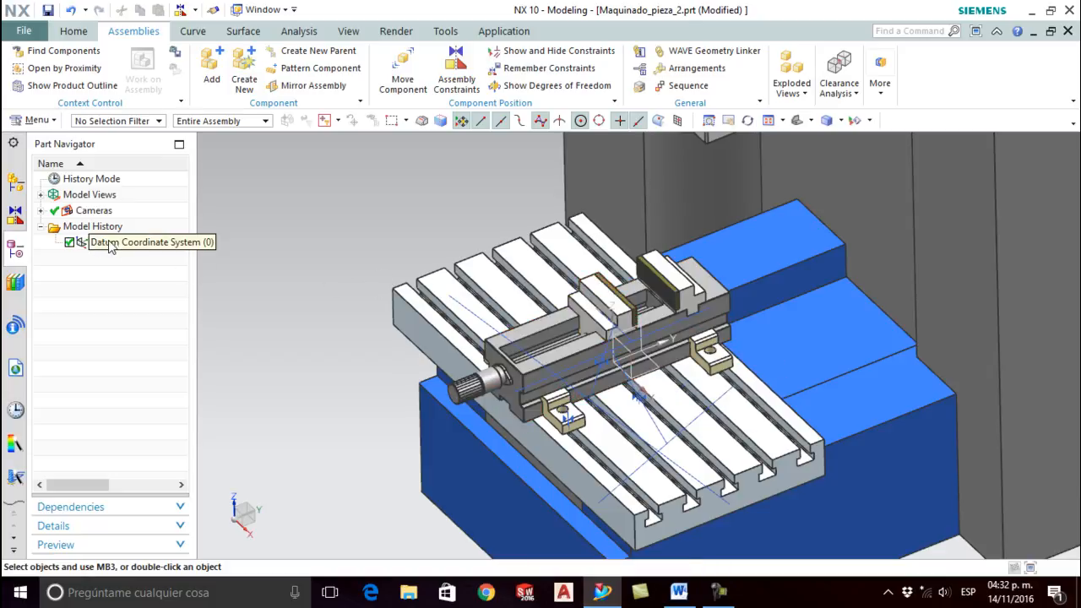
Step: Examine the assembly structure by highlighting the sim01_mill_3ax and assy_Allmatic_LC160 components
click(13, 184)
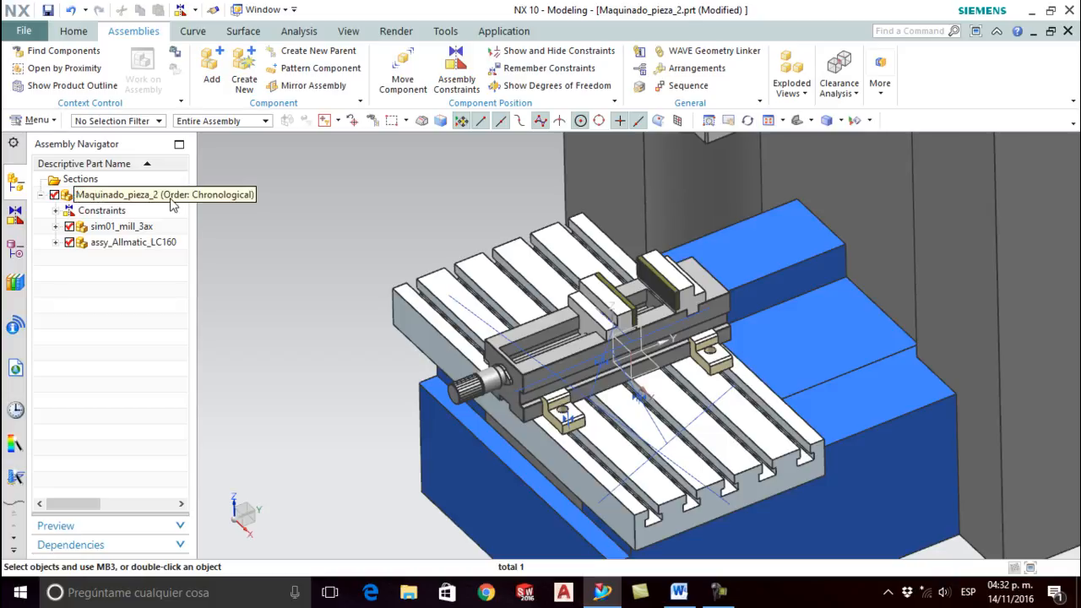
click(122, 226)
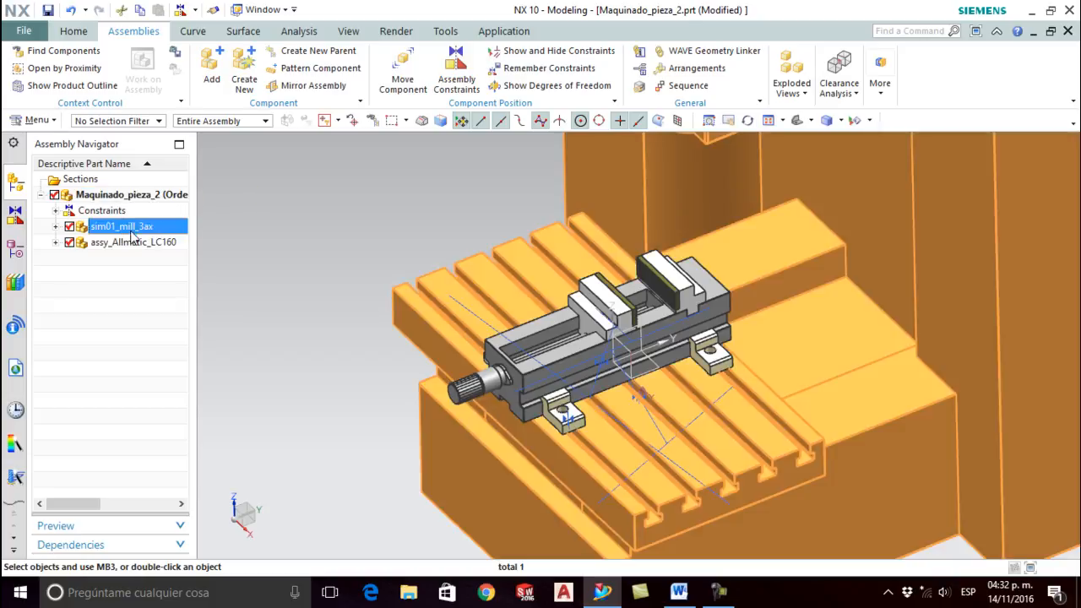
scroll(391, 291, up, 4)
scroll(376, 300, down, 7)
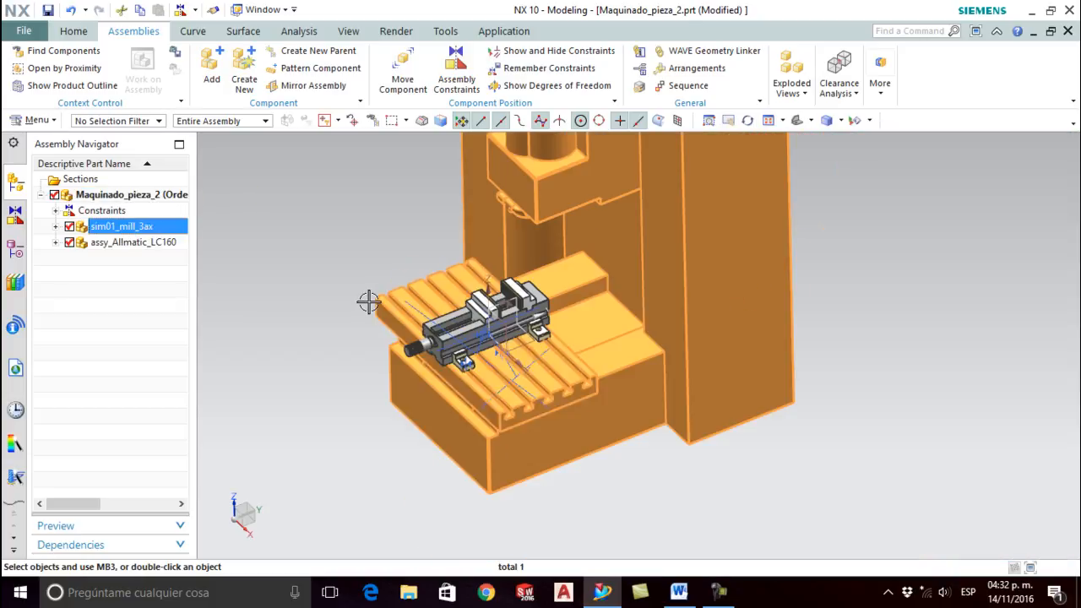
click(152, 245)
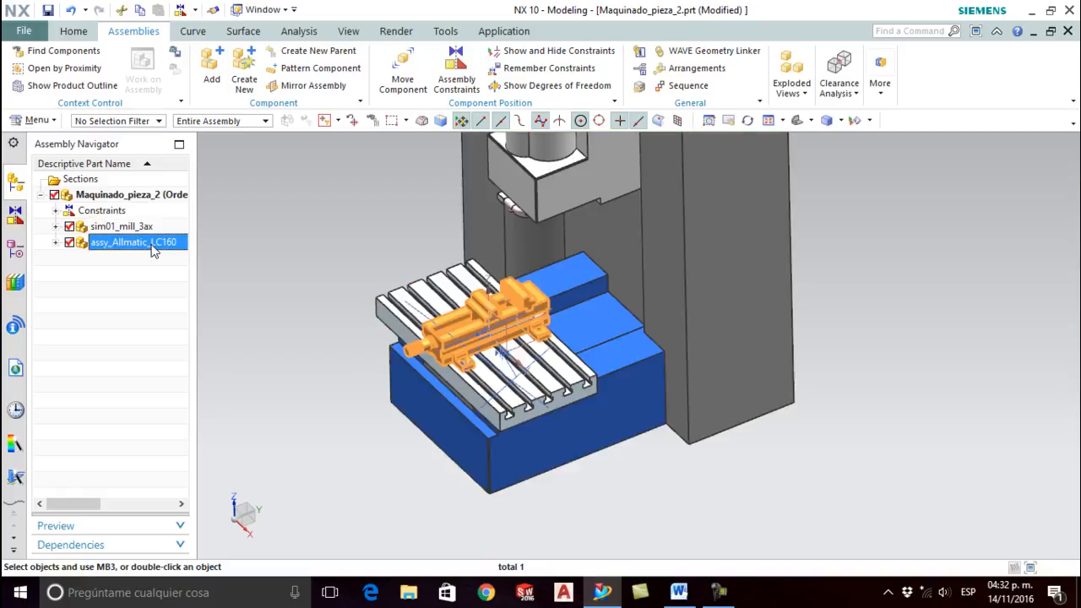
click(118, 226)
click(132, 244)
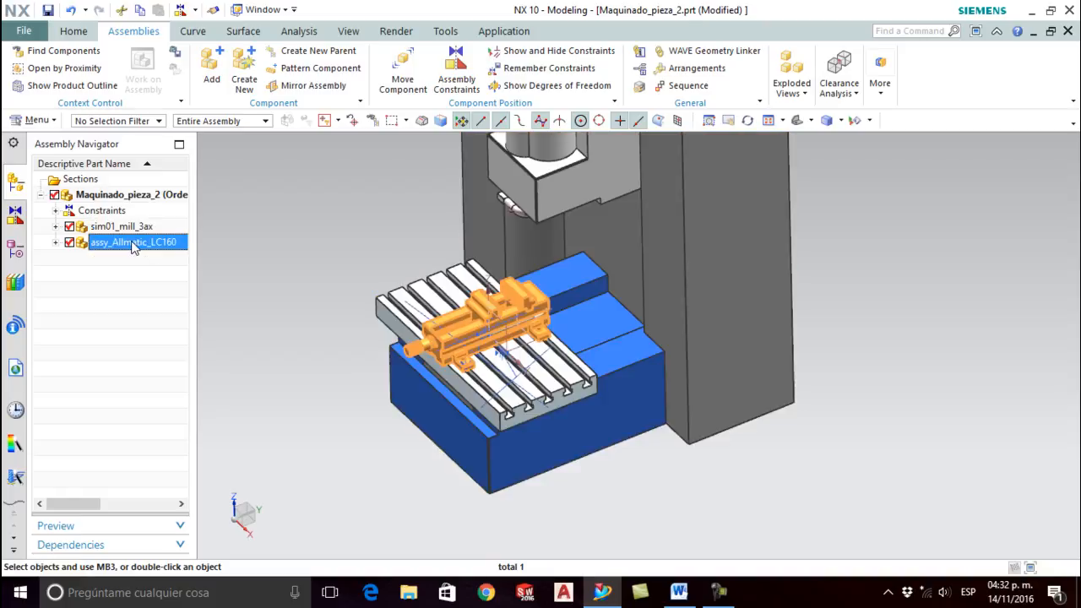
Step: Turn off the display of assembly constraints in the graphics window and clear the component selection
right_click(113, 216)
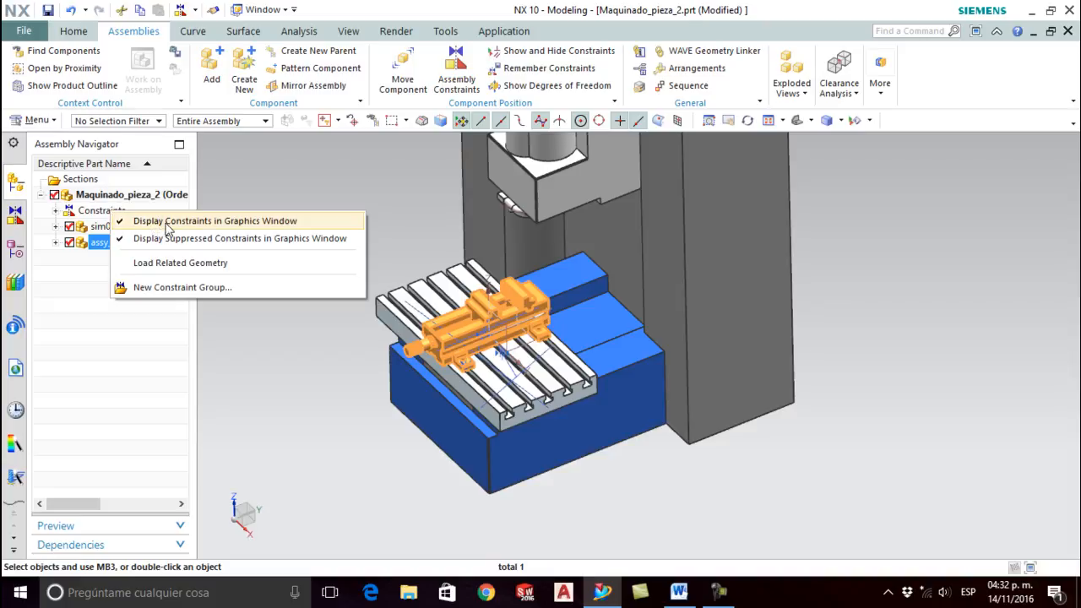
click(226, 221)
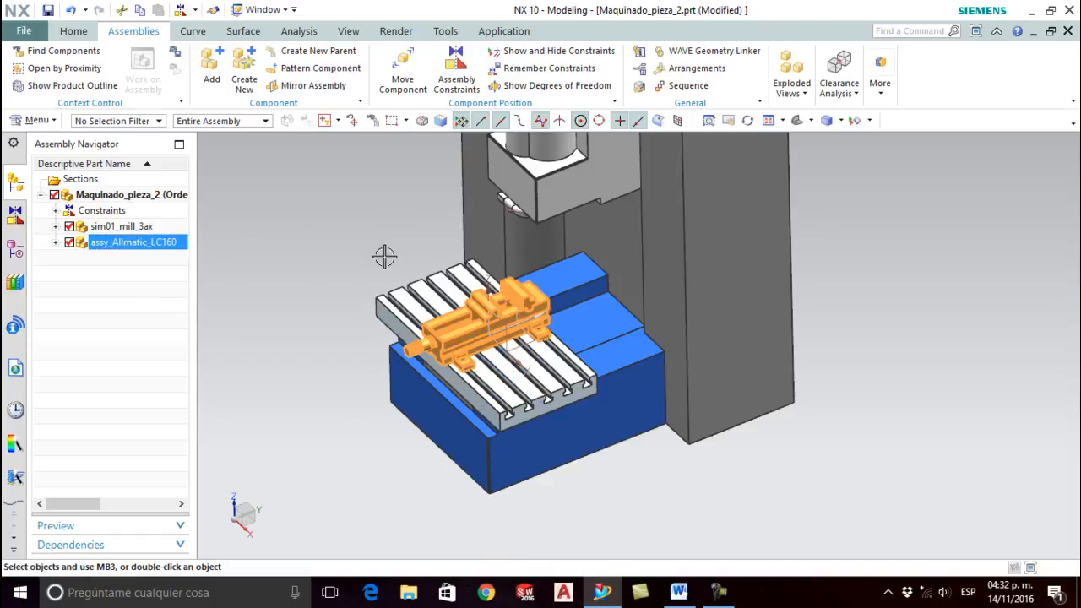
click(526, 295)
click(361, 232)
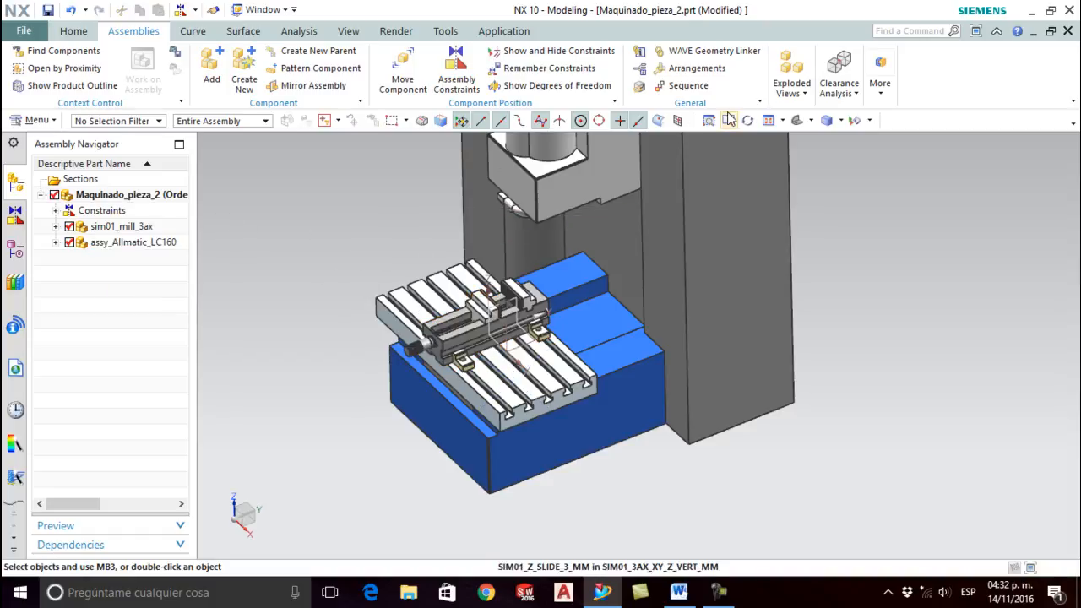
Step: Load the Maquinado_2 part from the desktop's Maquinado_2 folder as a new component of the assembly, with Move positioning
click(798, 123)
scroll(583, 413, up, 1)
scroll(582, 413, up, 2)
scroll(397, 266, up, 1)
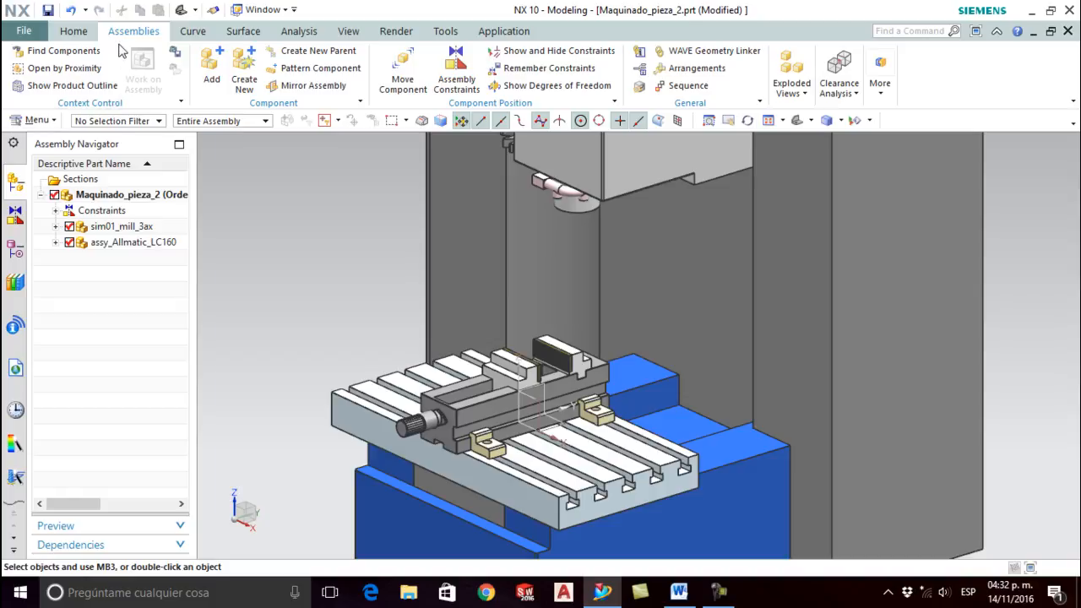
click(212, 68)
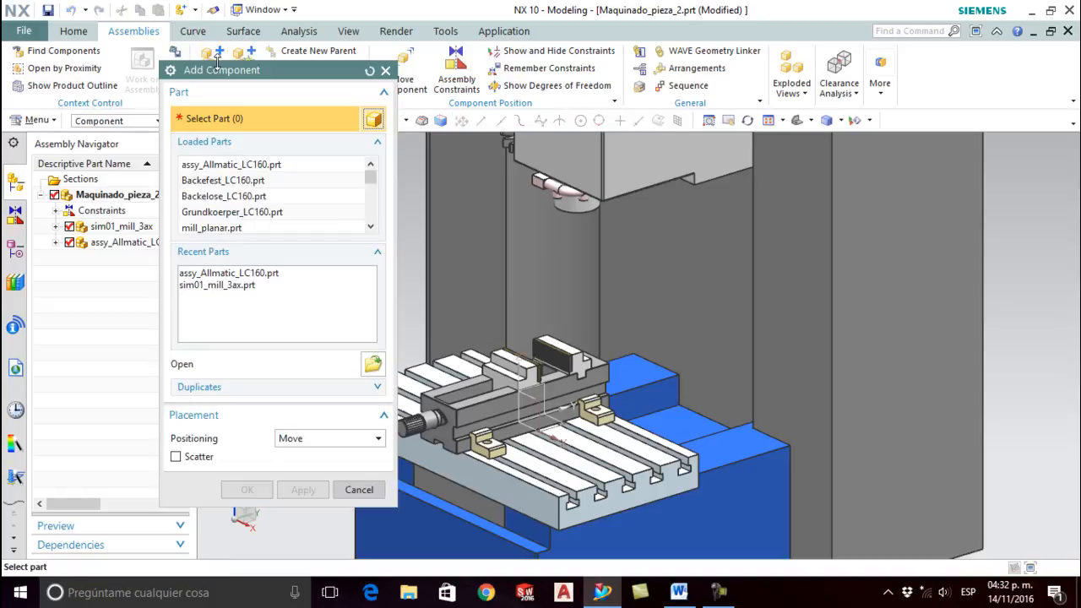
click(372, 363)
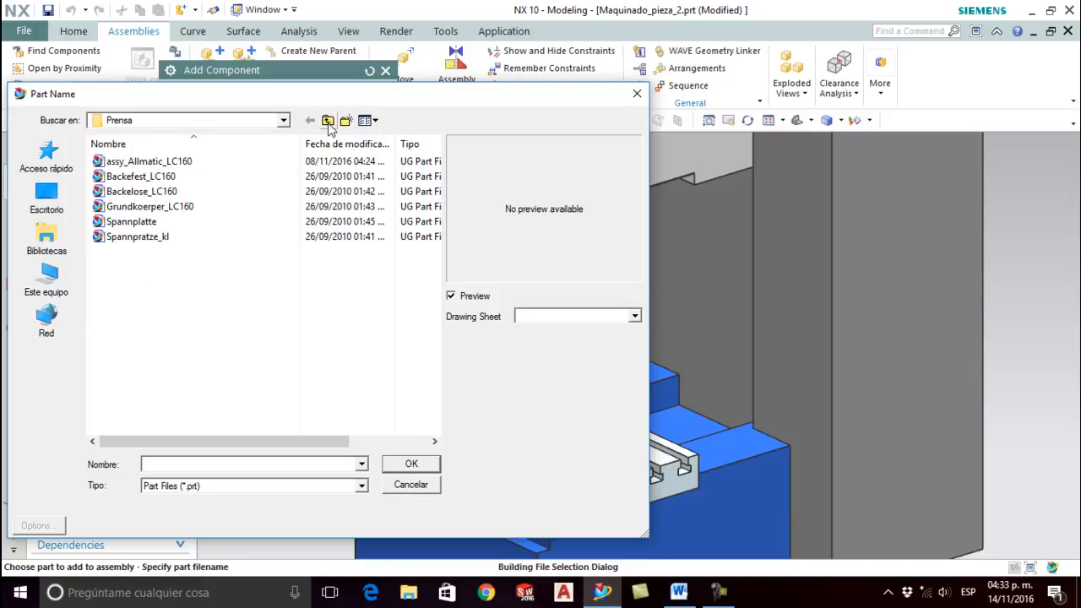
click(49, 216)
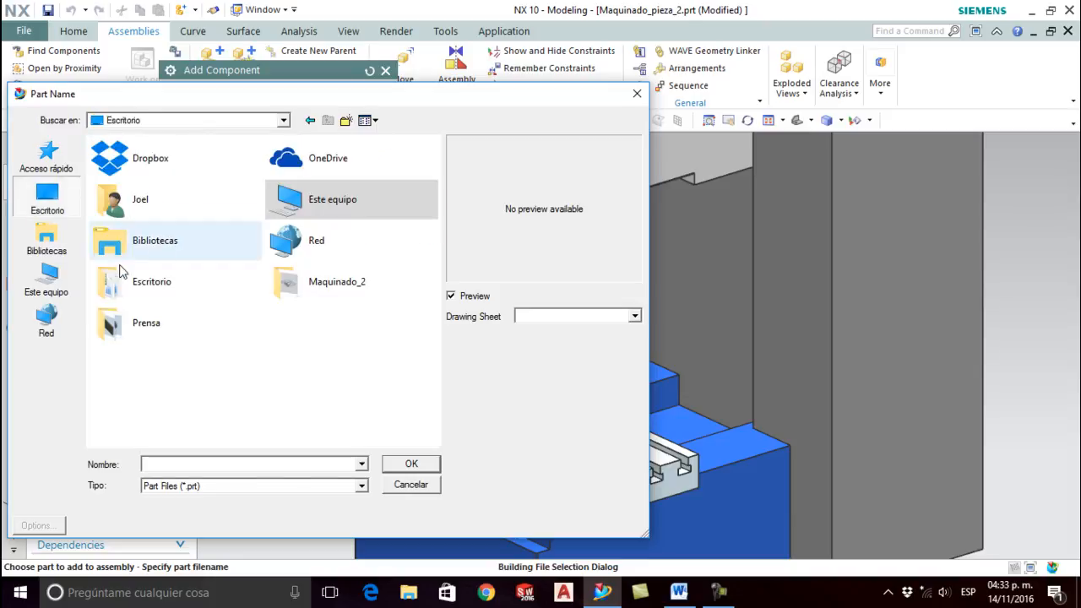
double_click(307, 291)
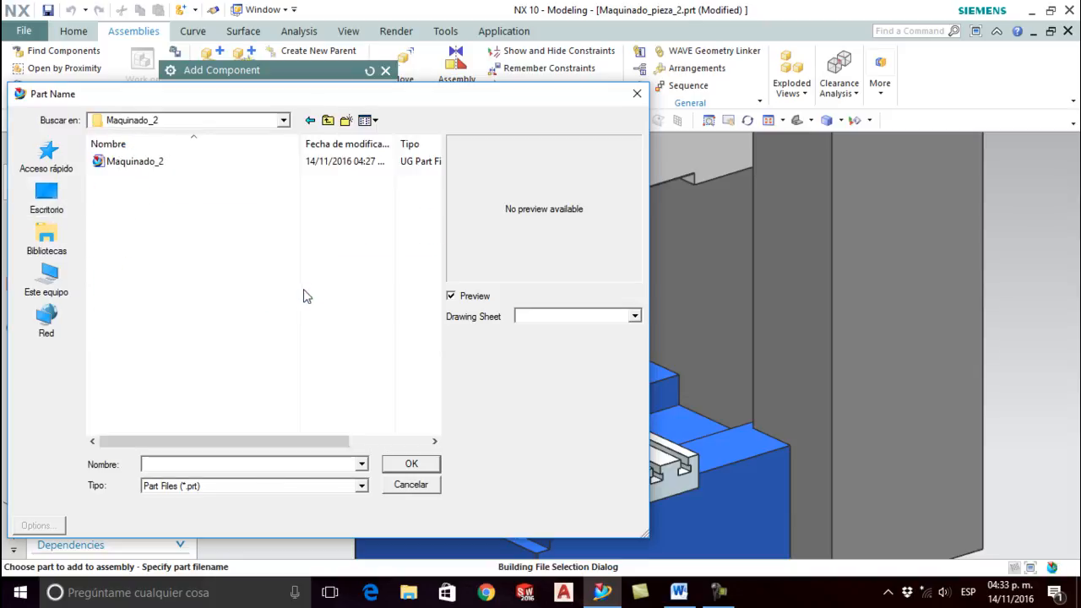
click(128, 161)
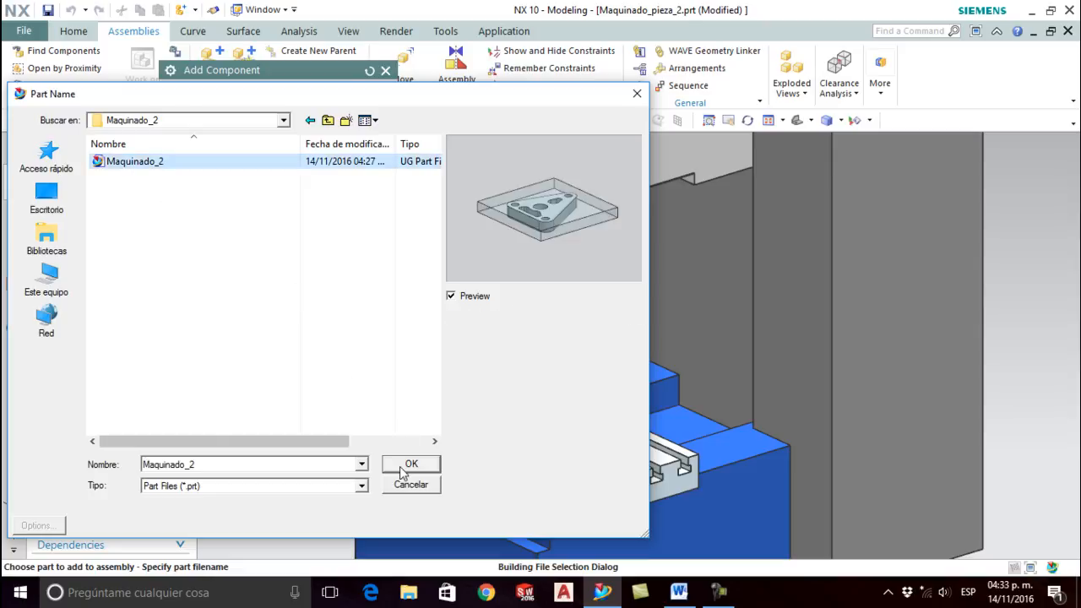
click(411, 463)
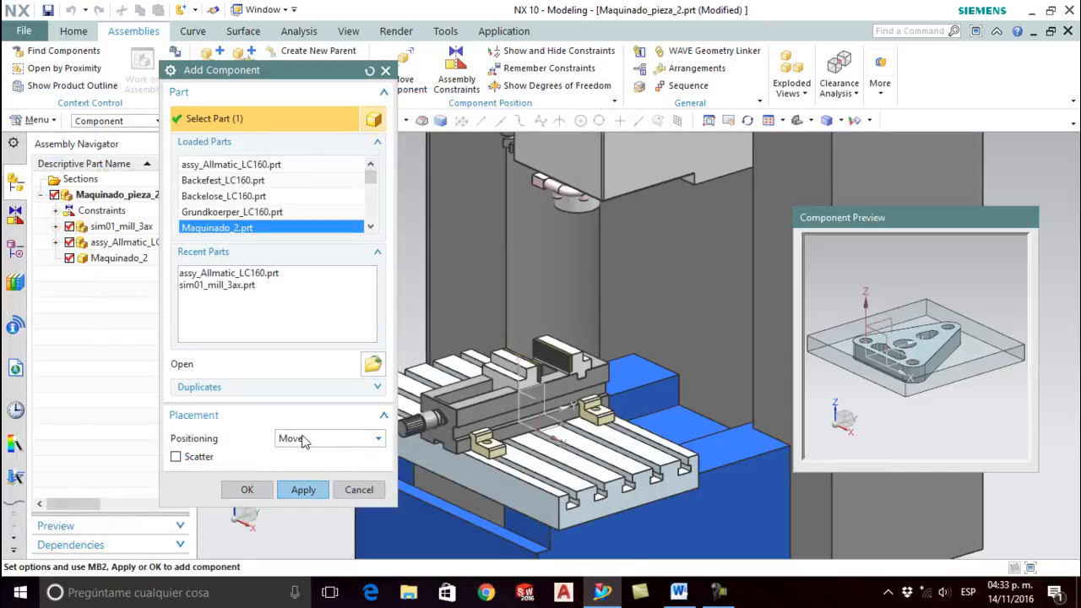
Step: Place Maquinado_2 at the fixed jaw's upper corner, then shift it upward and toward the movable jaw so it floats above the vise
click(253, 489)
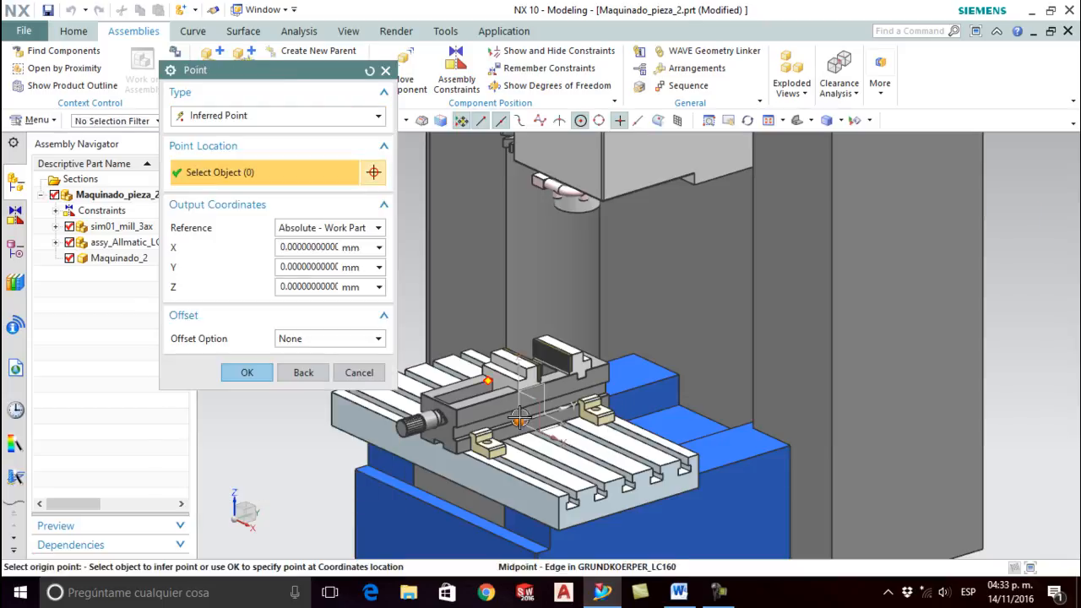
scroll(519, 380, up, 5)
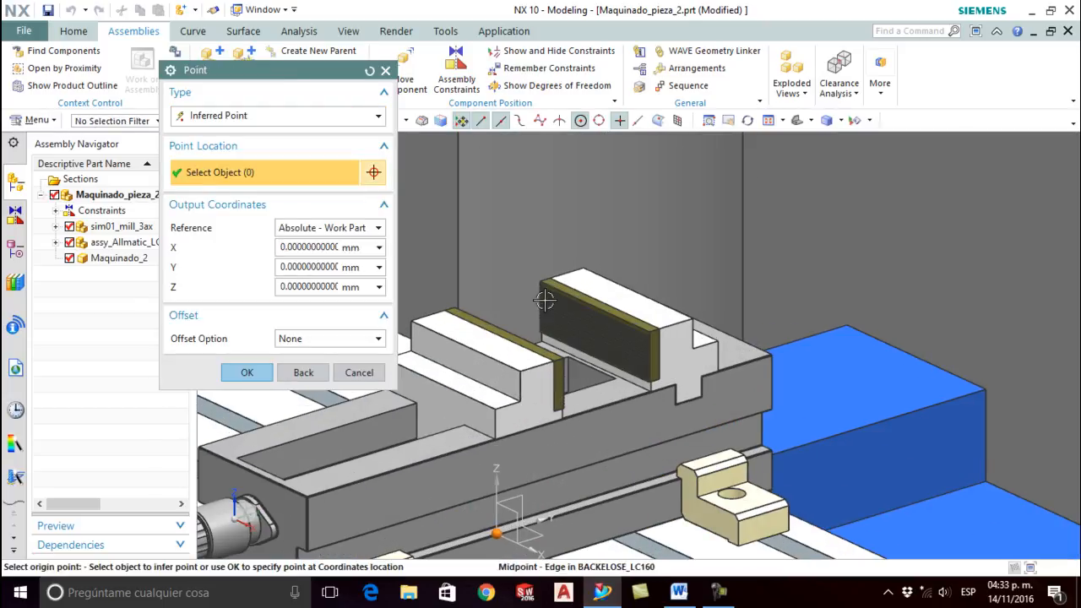
click(547, 282)
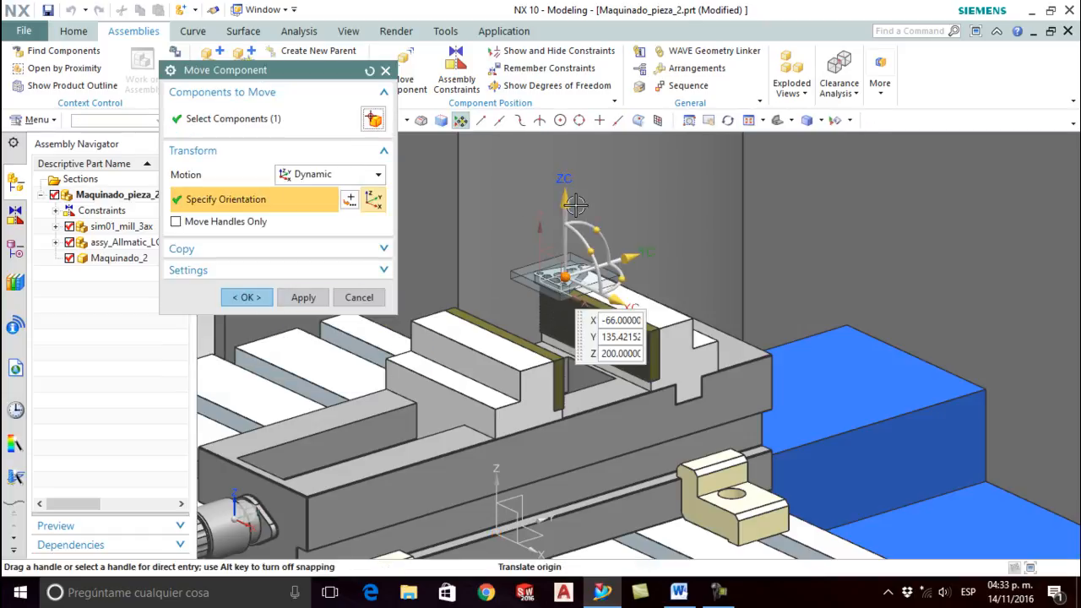
drag(562, 200, 564, 155)
drag(631, 212, 574, 228)
click(245, 297)
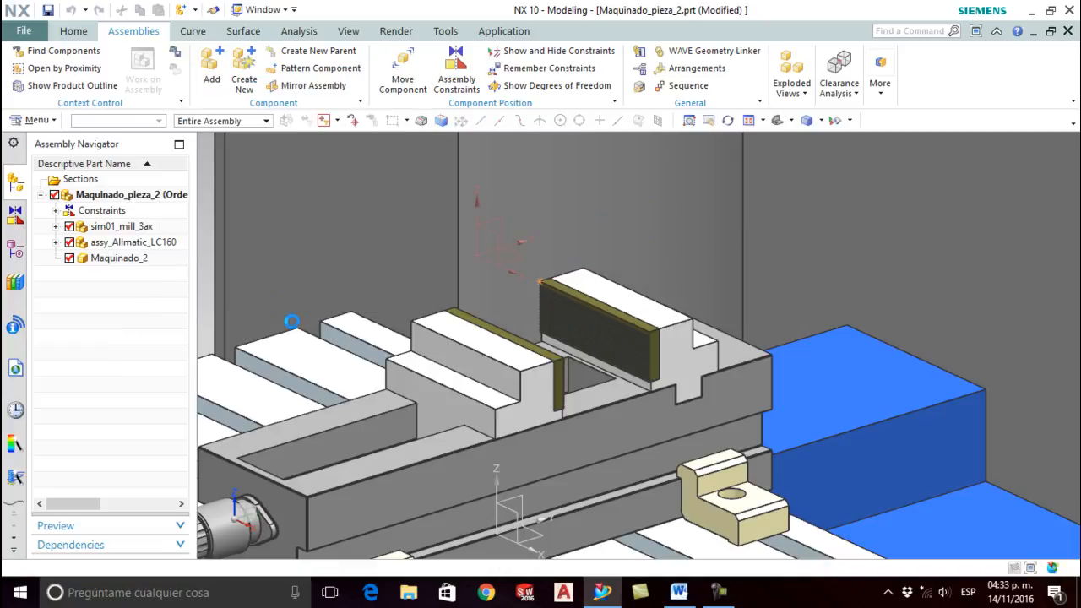
Step: Examine the size and position of Maquinado_2 relative to the vise jaws and the milling machine
scroll(488, 323, up, 2)
scroll(486, 332, down, 3)
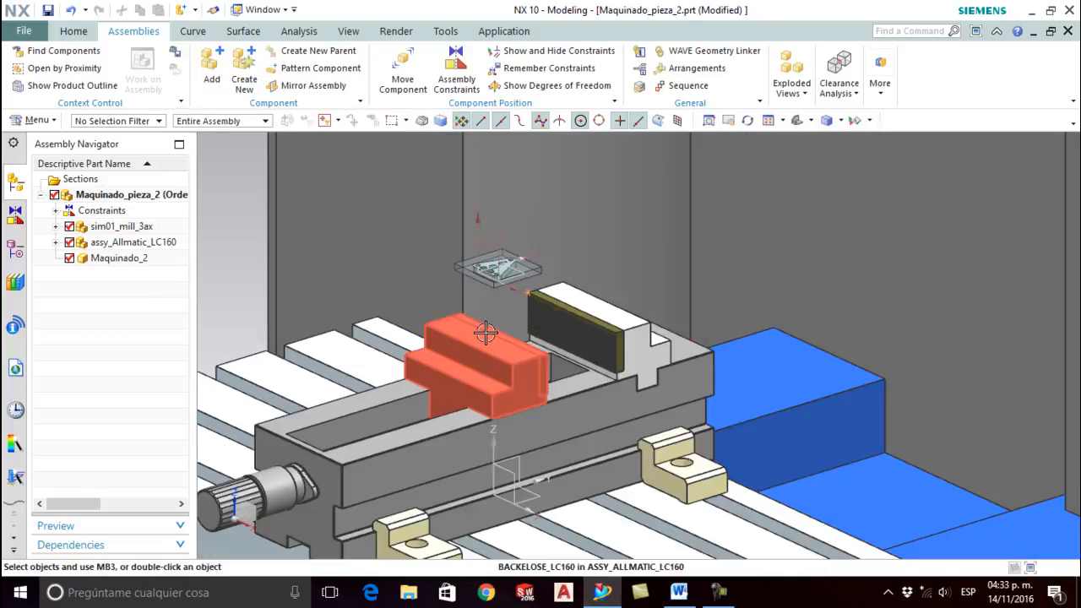
scroll(473, 333, down, 3)
scroll(414, 346, down, 1)
scroll(344, 332, down, 2)
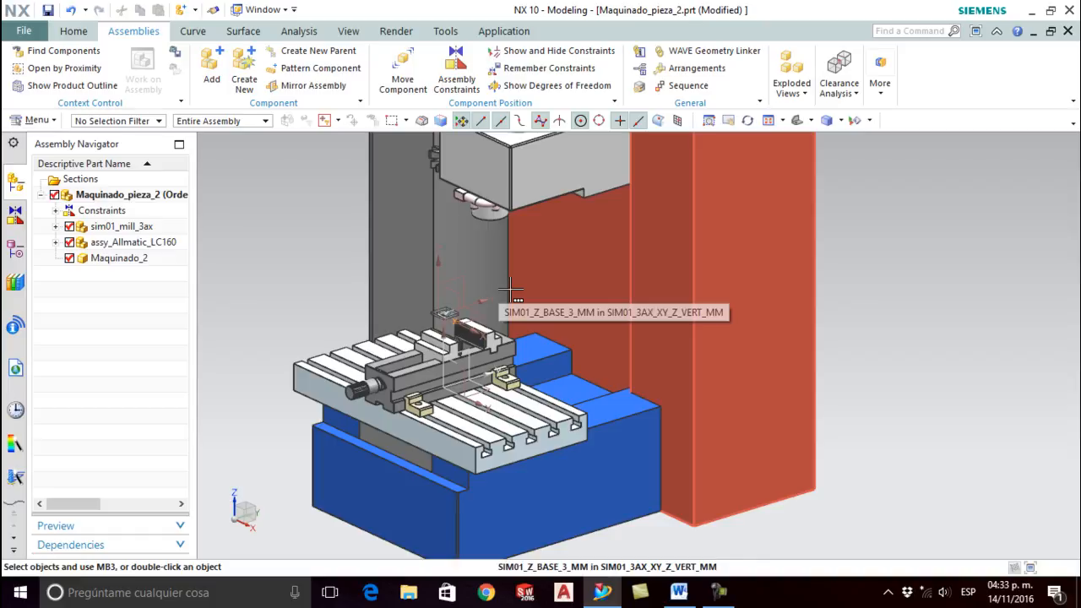
scroll(511, 288, up, 5)
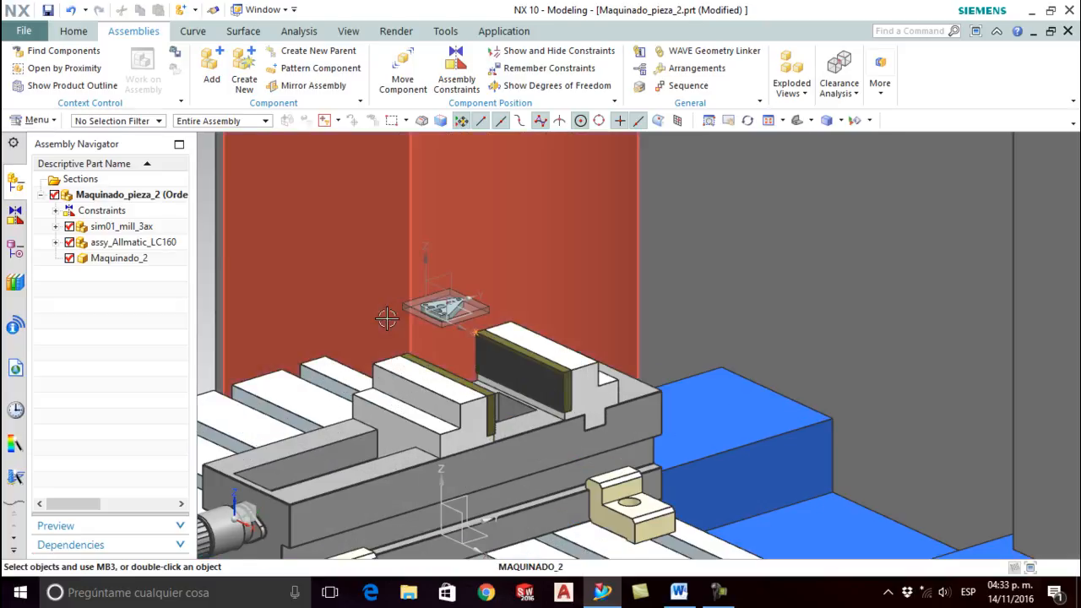
scroll(473, 310, up, 2)
scroll(697, 332, down, 4)
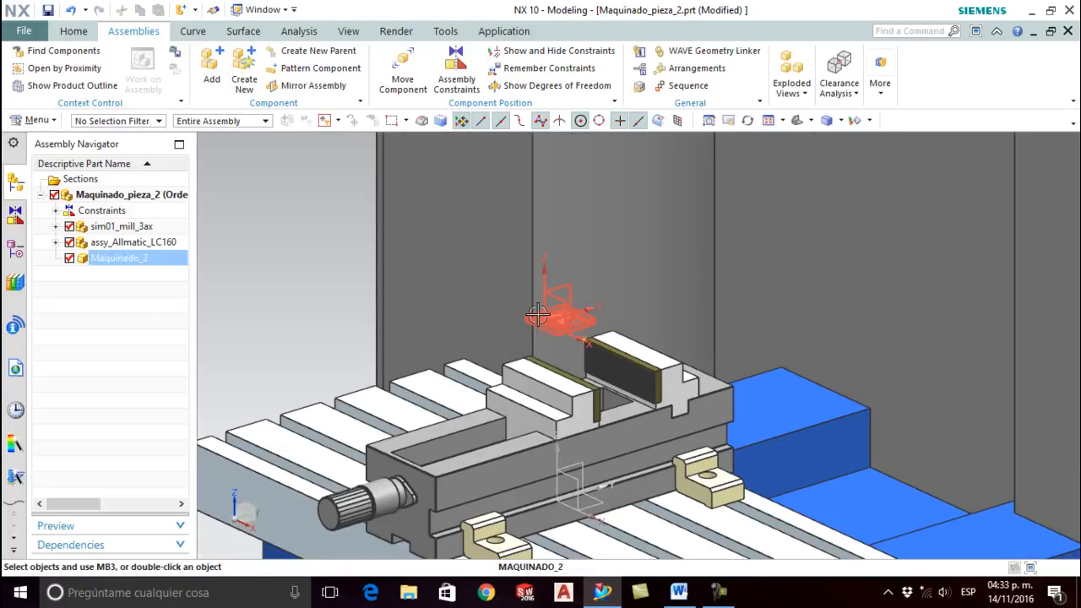
scroll(538, 314, up, 2)
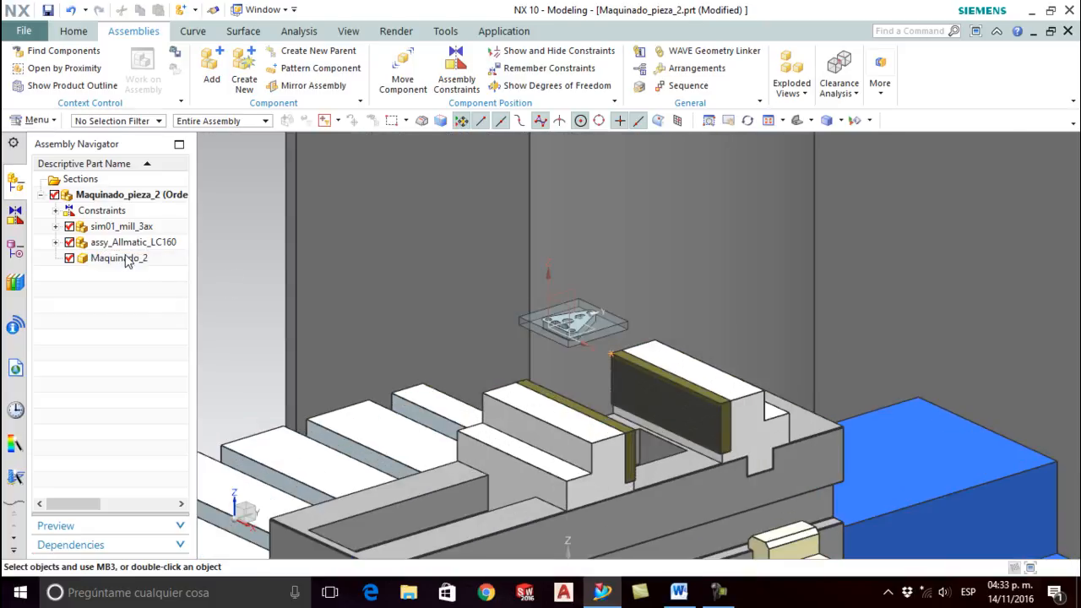
Step: Make the Maquinado_2 component the displayed part
click(125, 261)
right_click(124, 261)
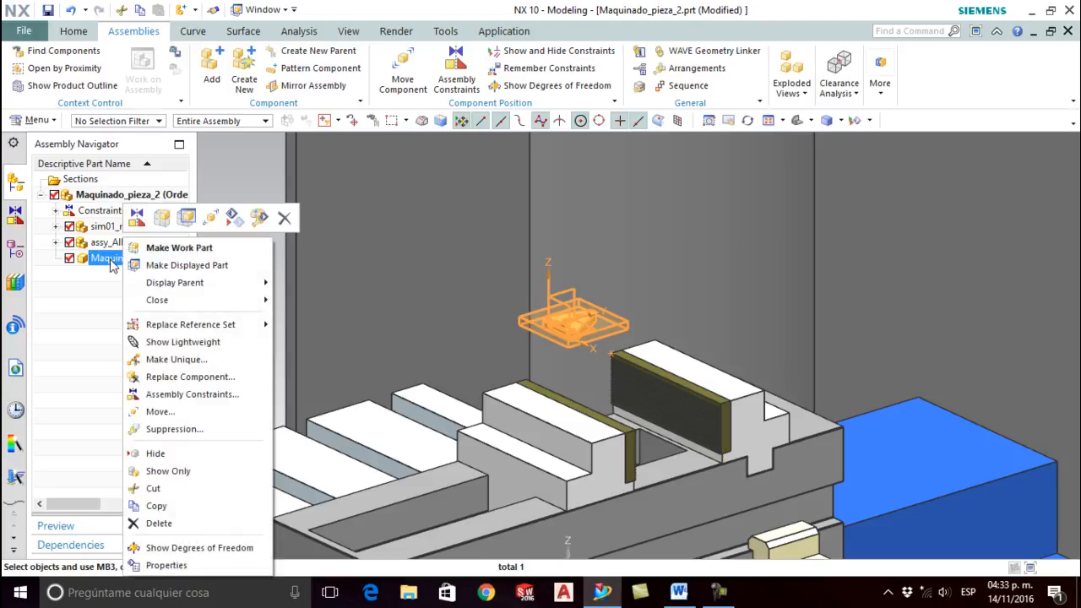
click(184, 267)
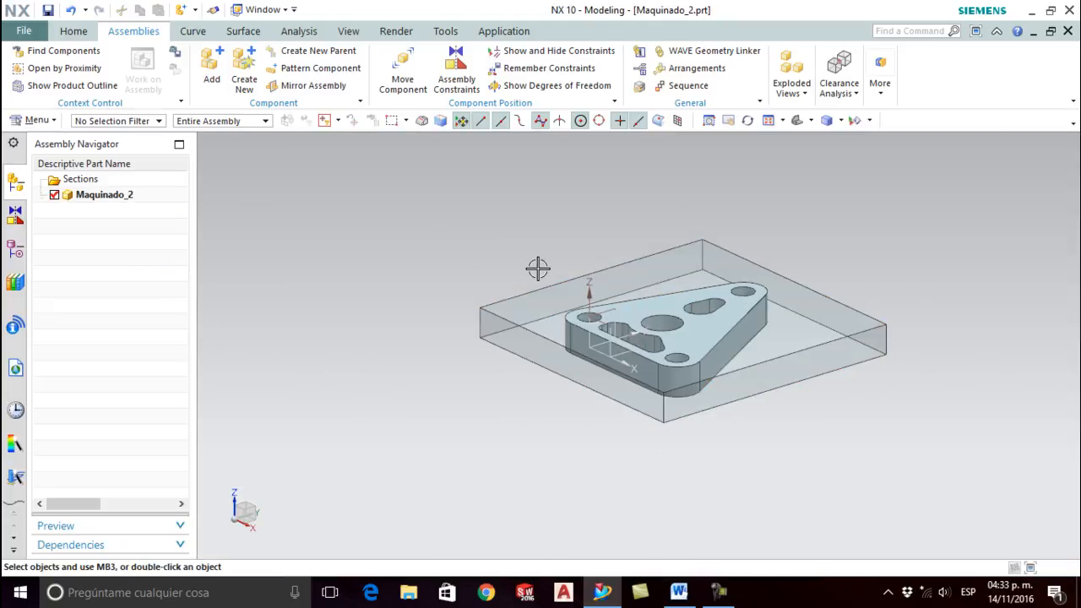
click(33, 121)
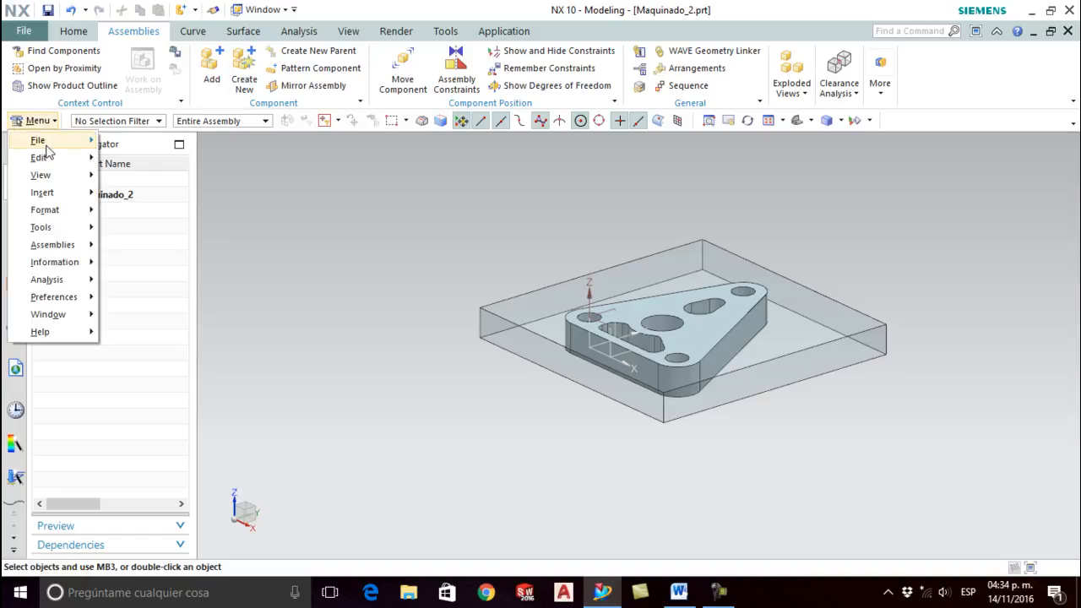
mouse_move(52, 163)
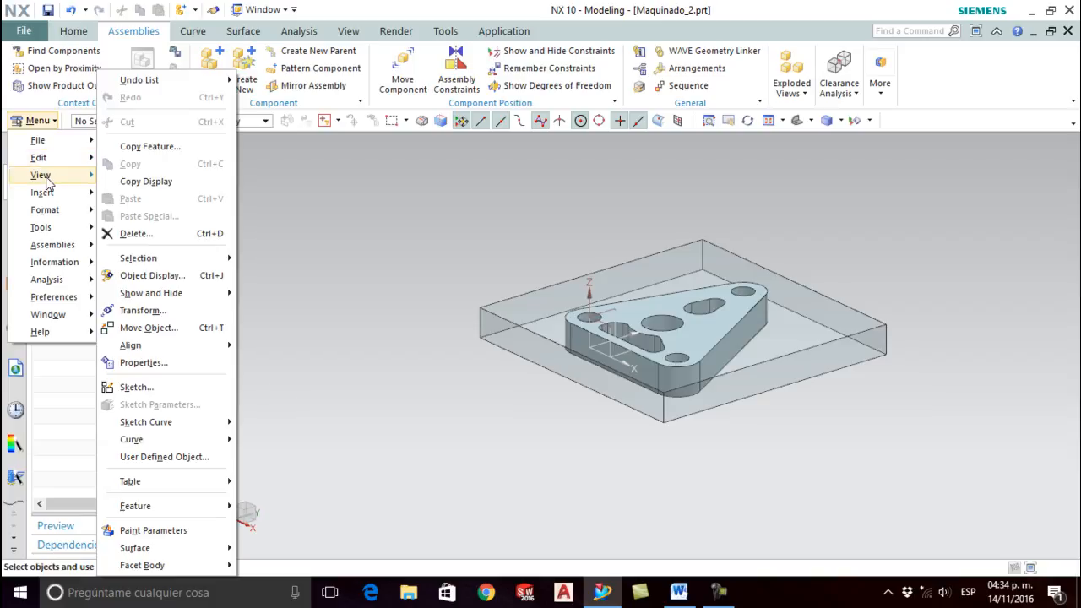
mouse_move(46, 181)
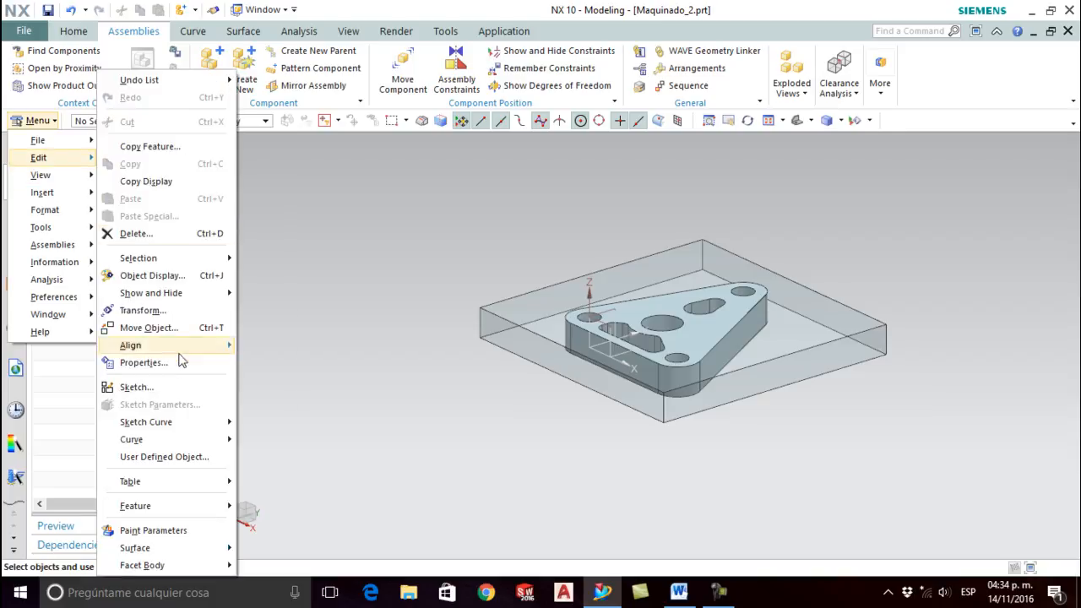
click(160, 329)
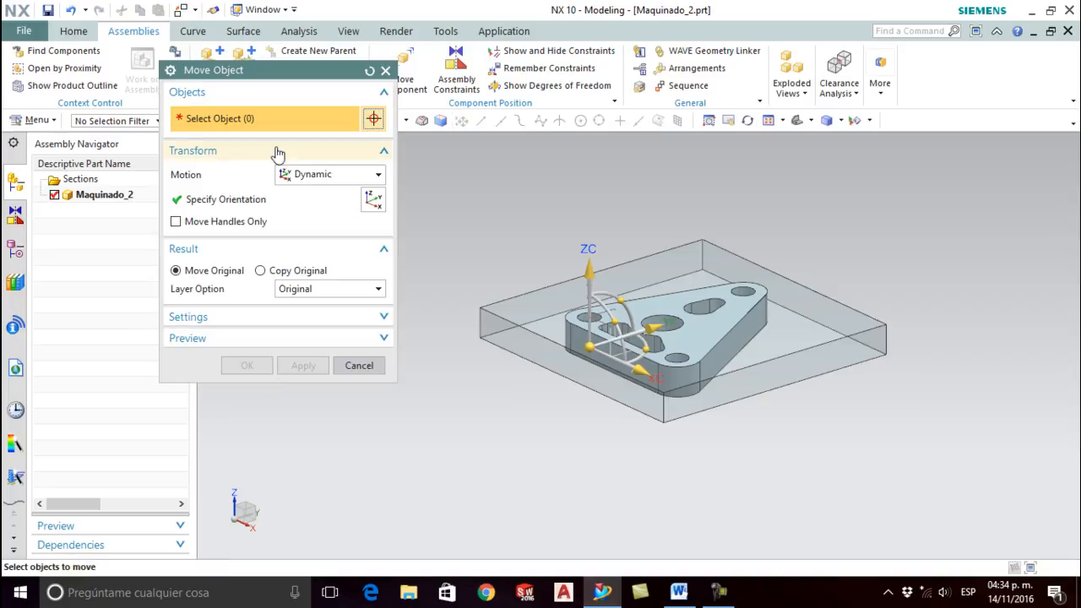
click(359, 365)
click(34, 120)
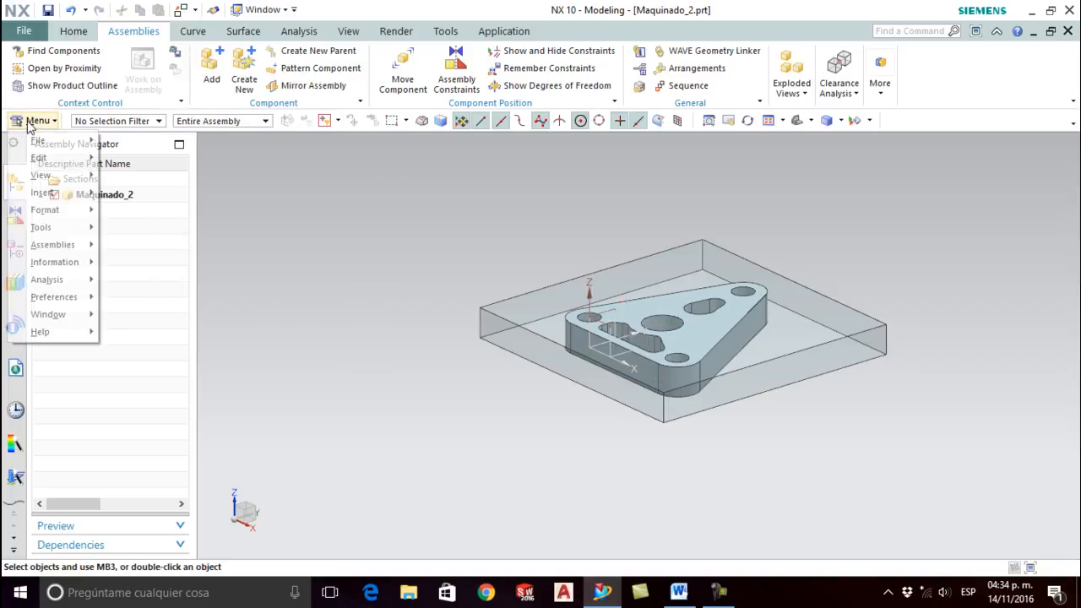
mouse_move(61, 198)
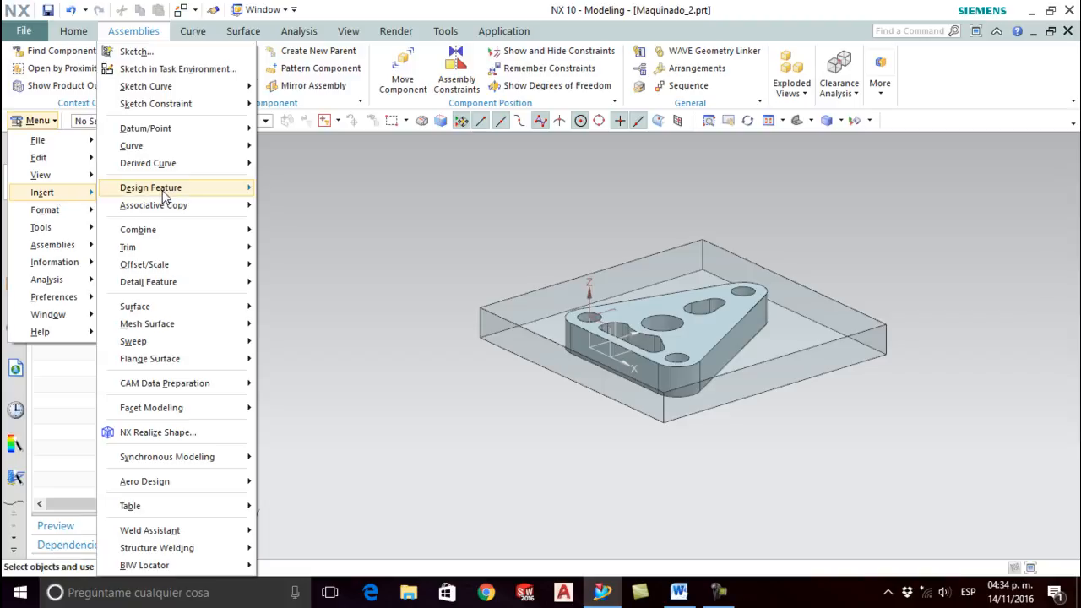
mouse_move(165, 195)
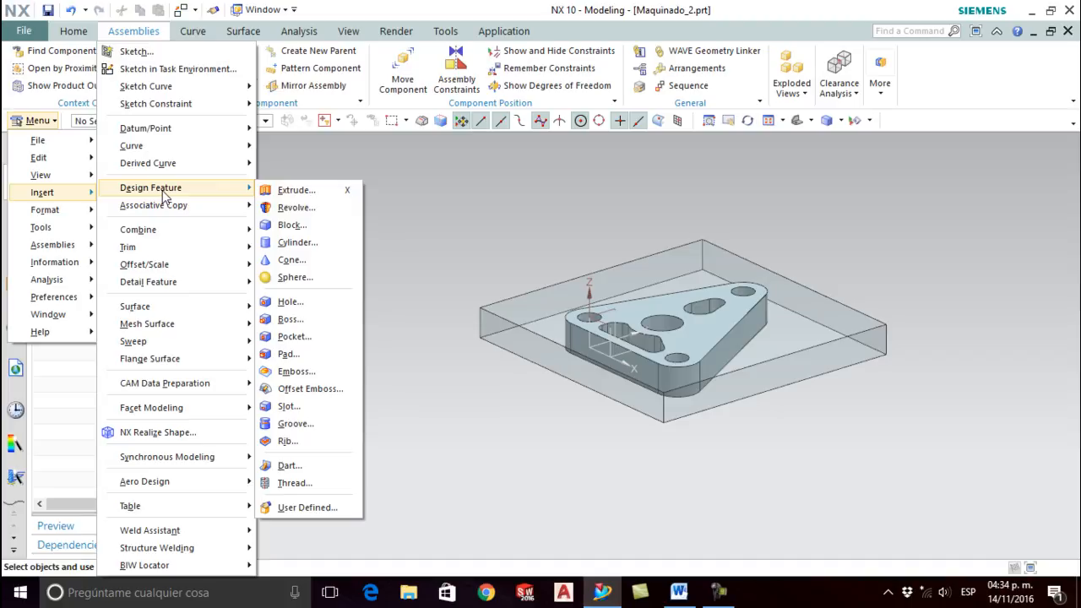
click(474, 243)
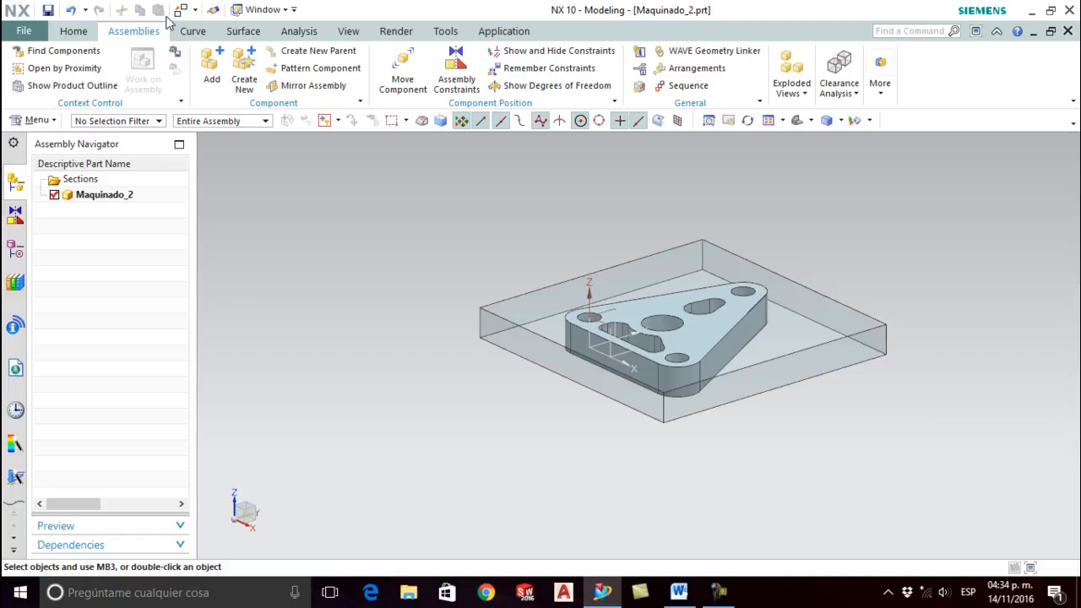
click(270, 10)
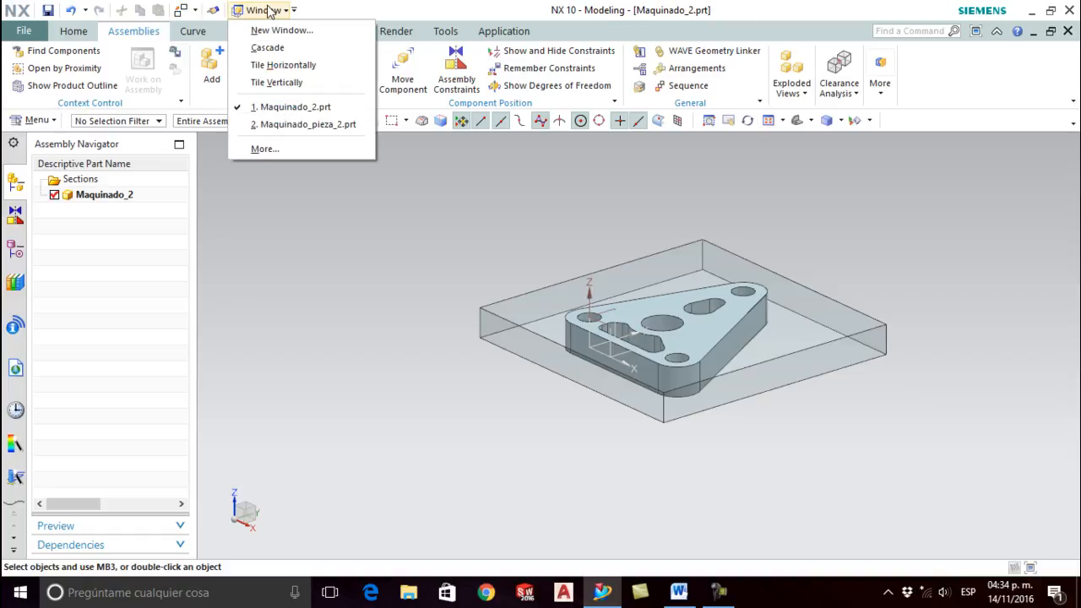
click(270, 10)
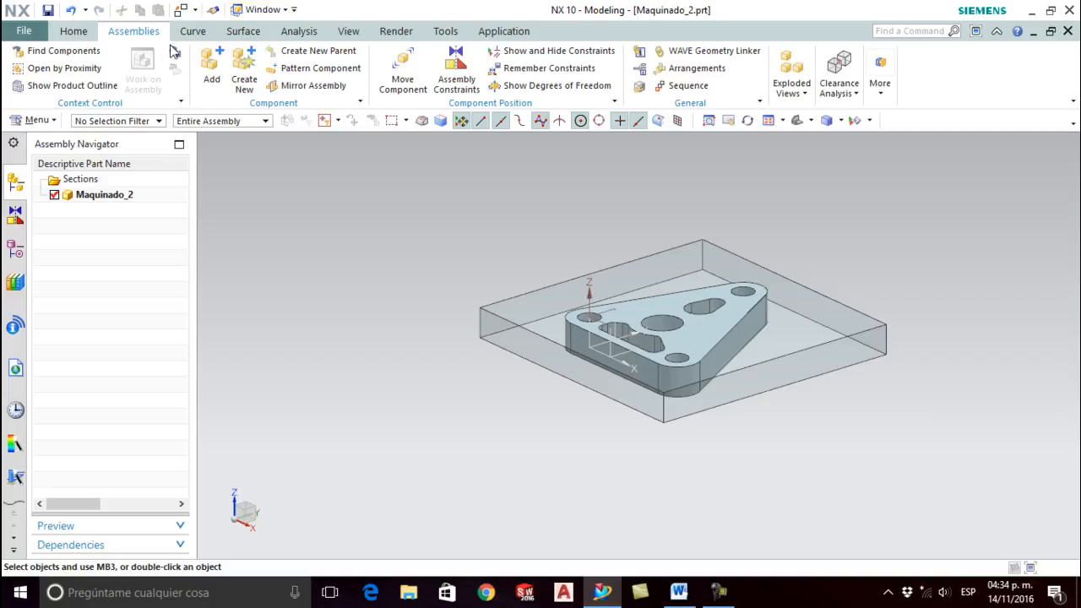
click(79, 36)
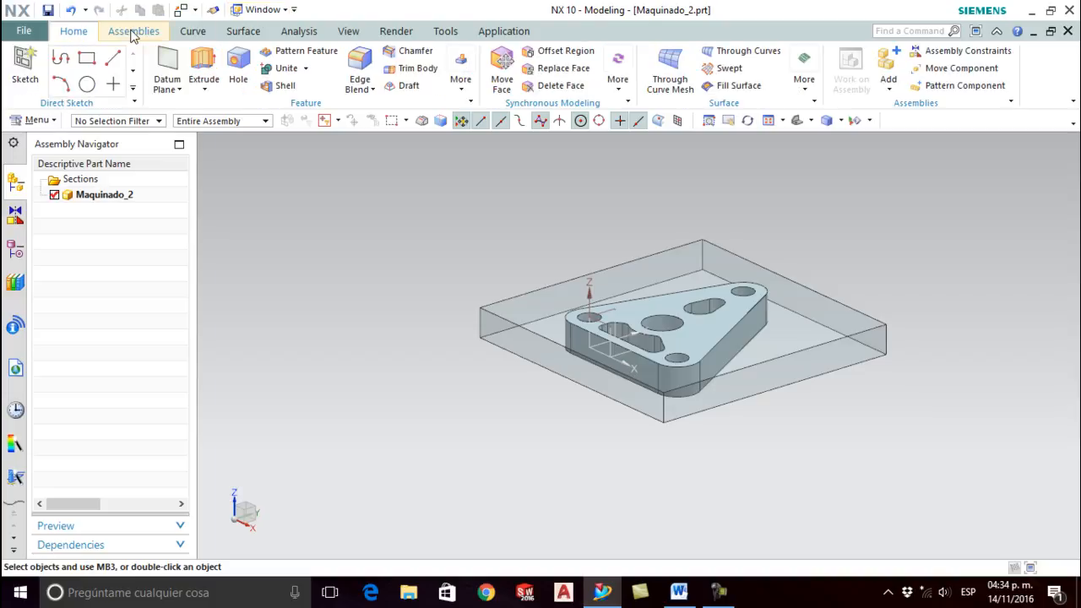
click(23, 34)
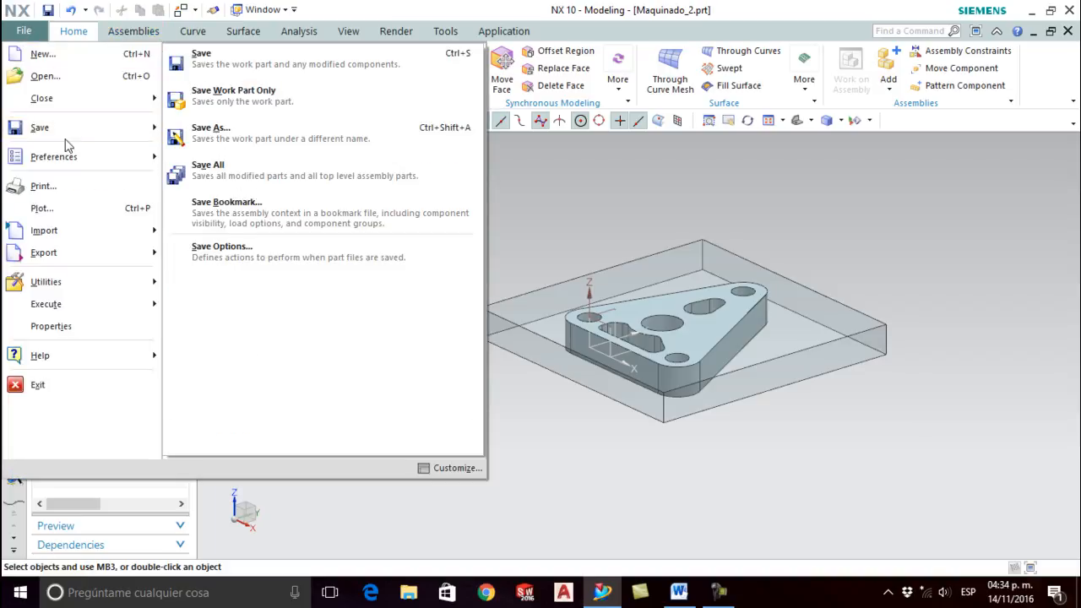
click(125, 32)
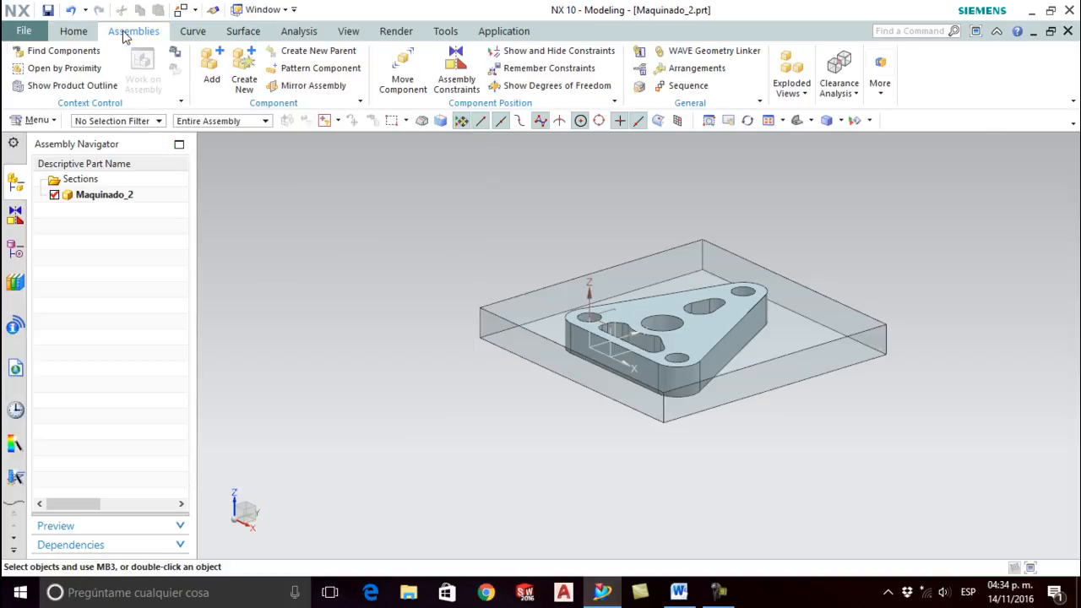
click(192, 32)
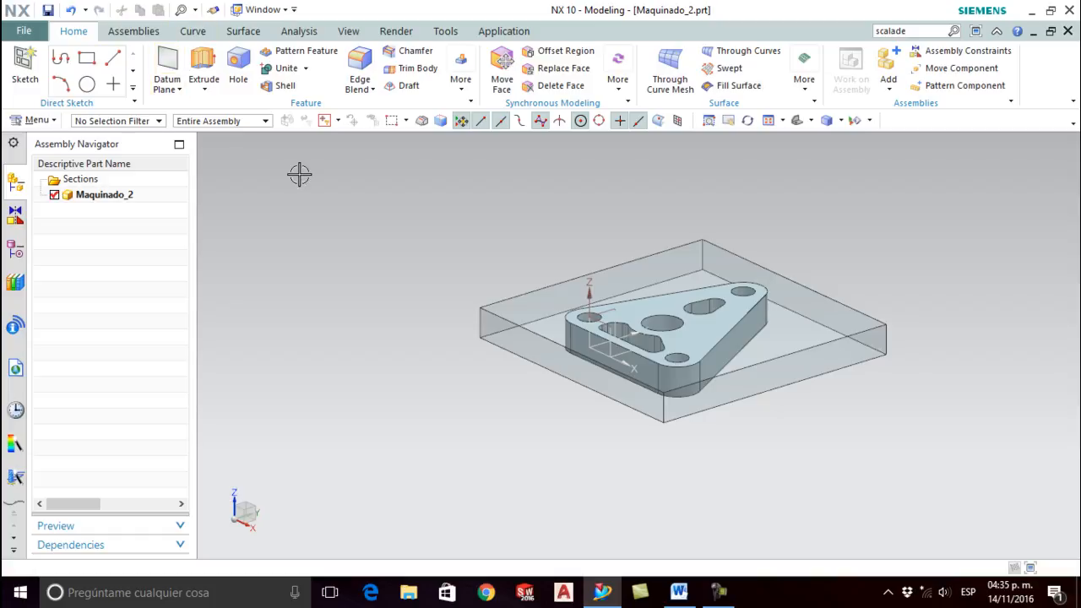
Step: Scale the rectangular block and the triangular plate uniformly by a factor of 2 about the coordinate system origin, previewing the result
click(463, 66)
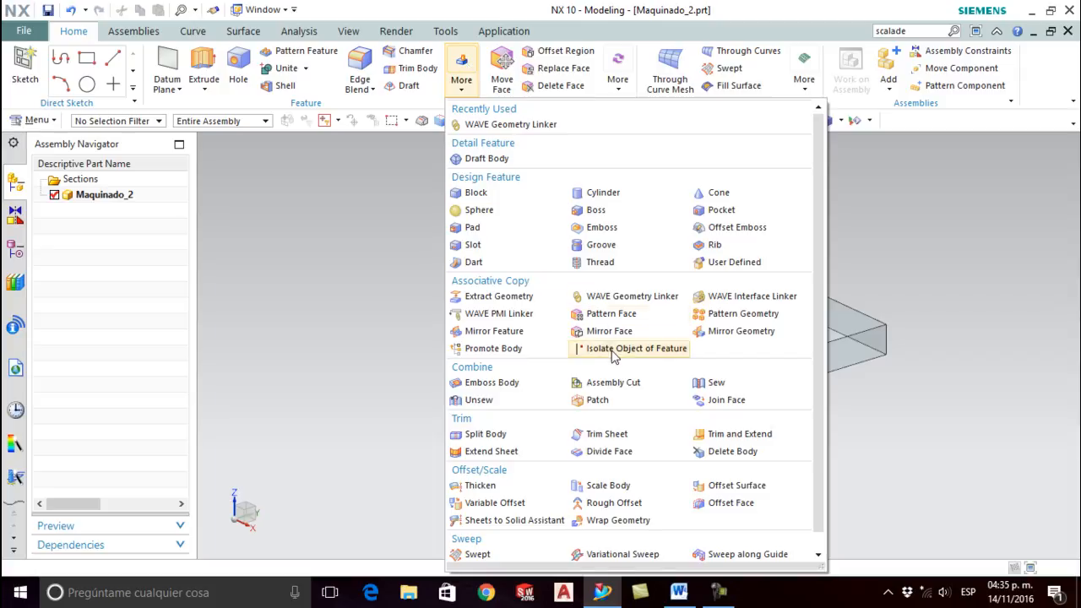
click(625, 486)
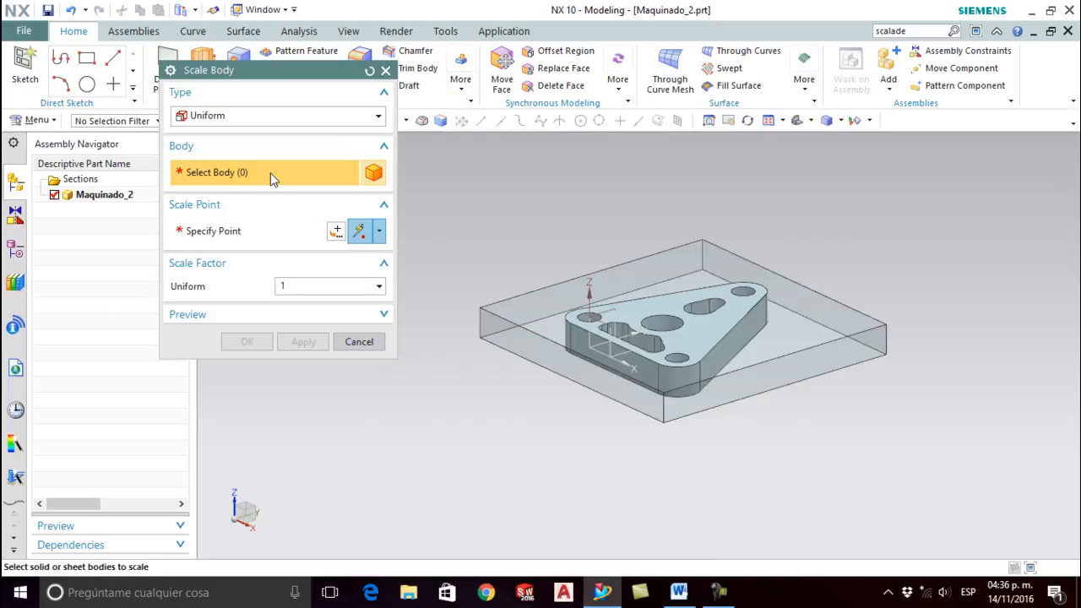
click(694, 330)
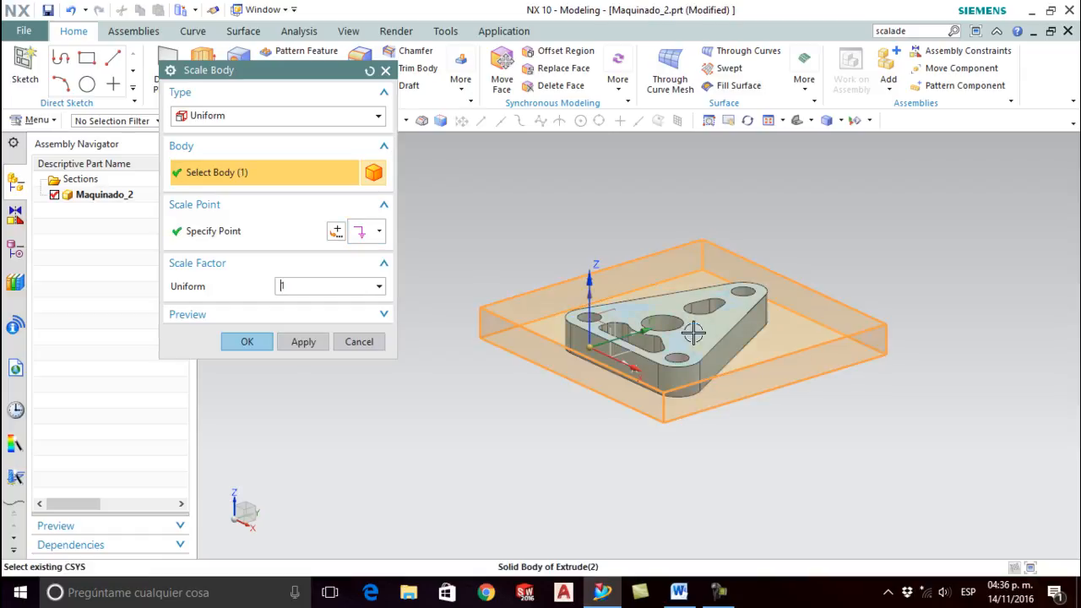
click(691, 335)
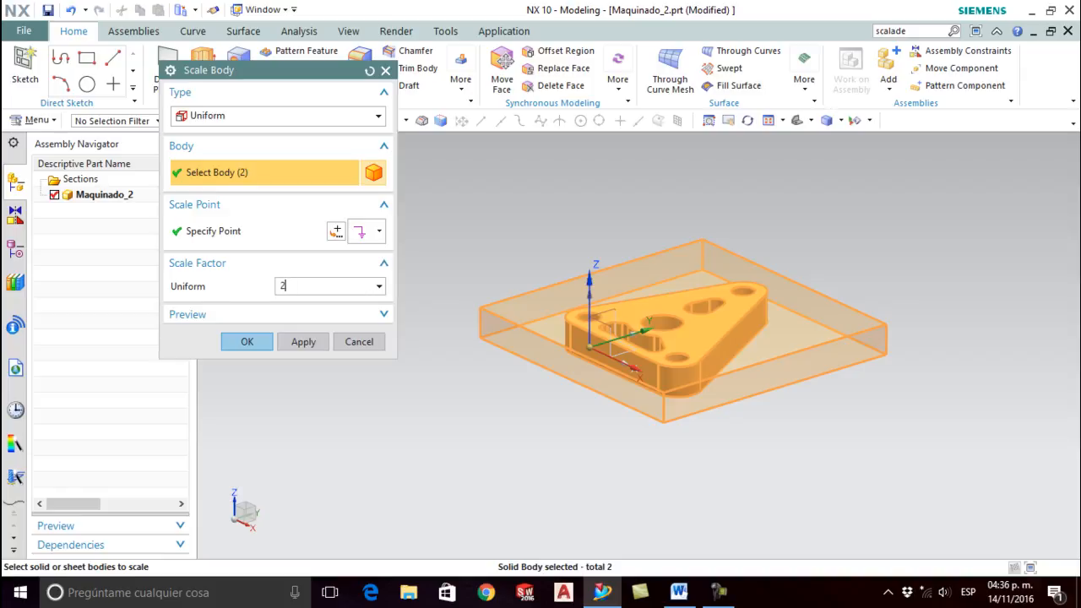
click(221, 235)
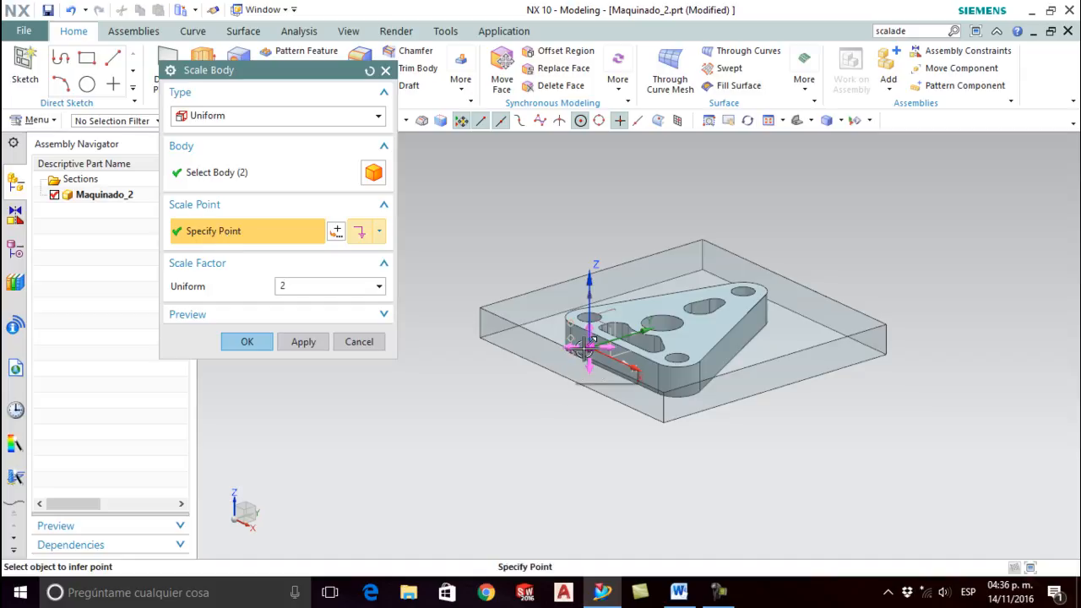
scroll(518, 349, down, 3)
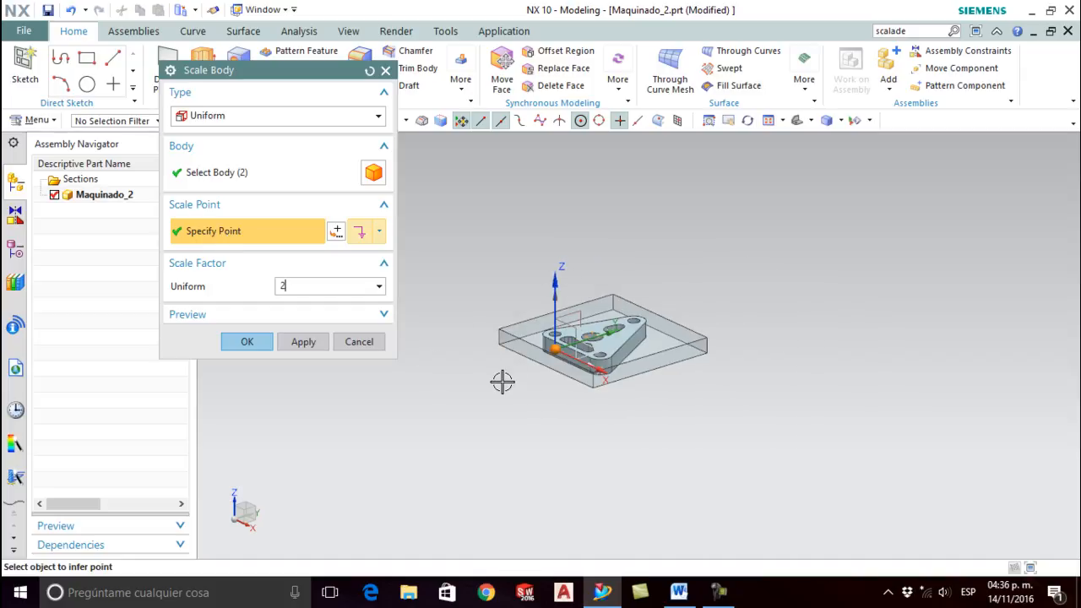
scroll(429, 381, down, 1)
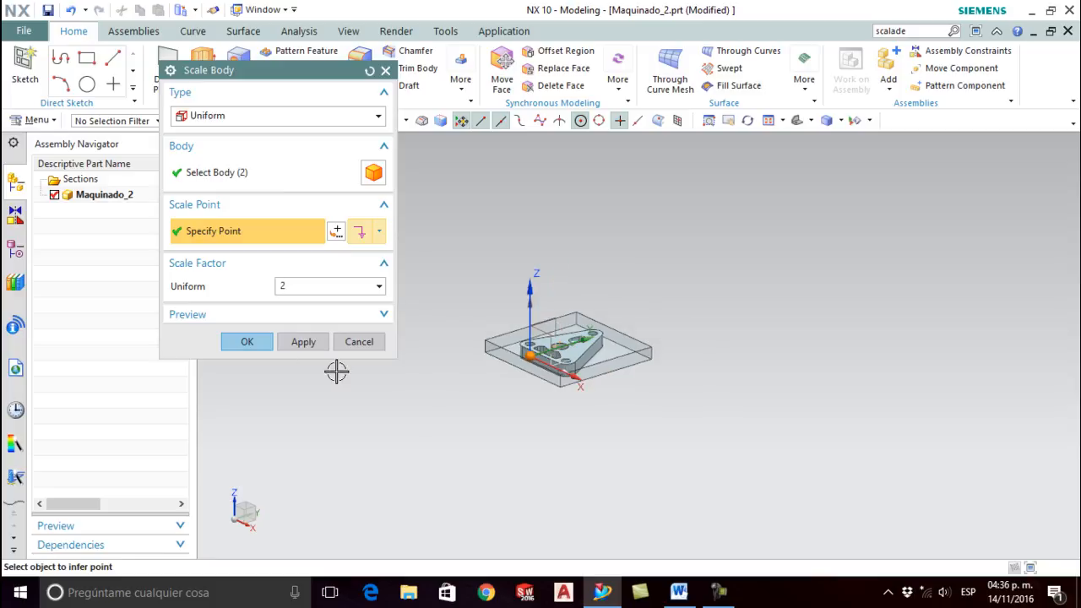
click(237, 318)
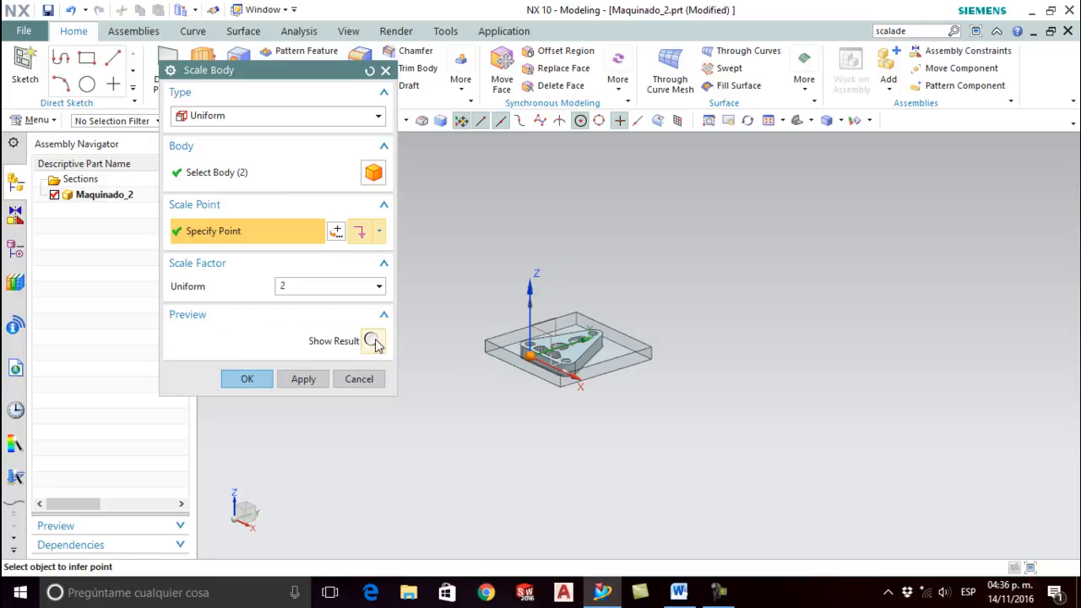
click(373, 341)
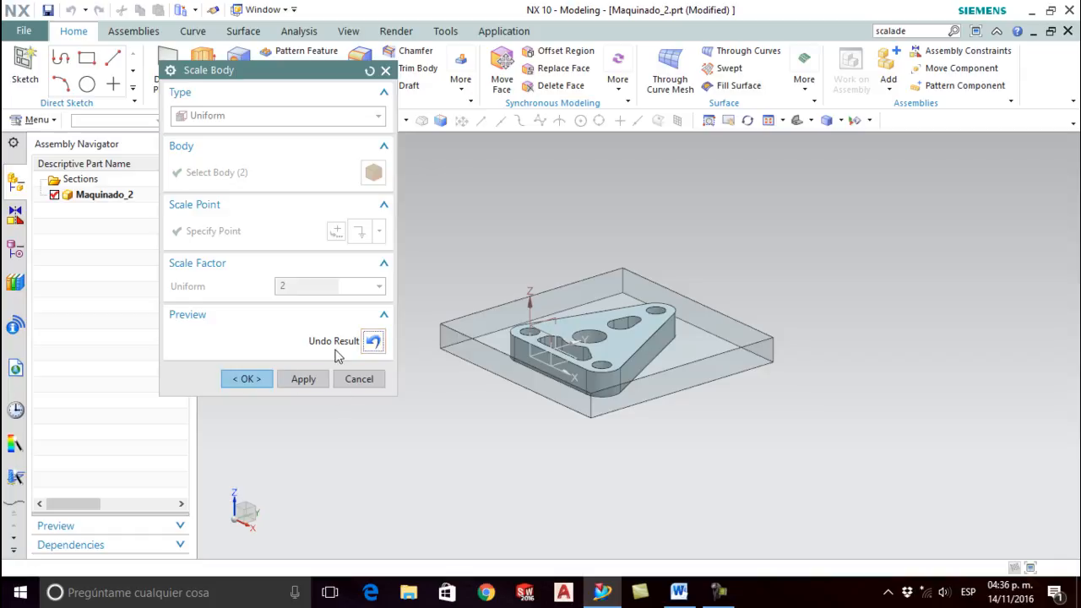
click(372, 342)
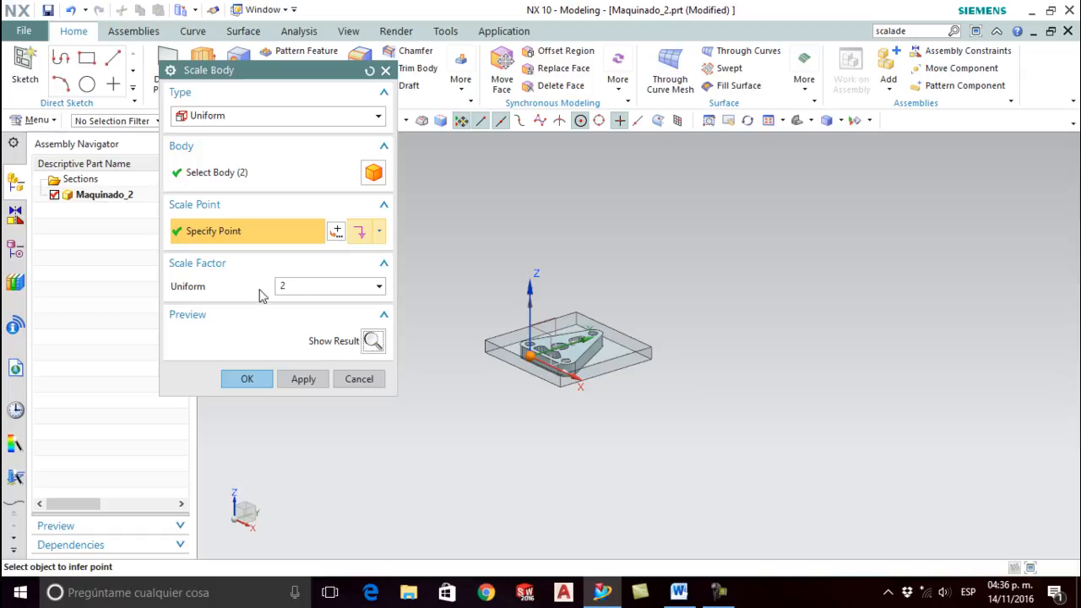
click(246, 378)
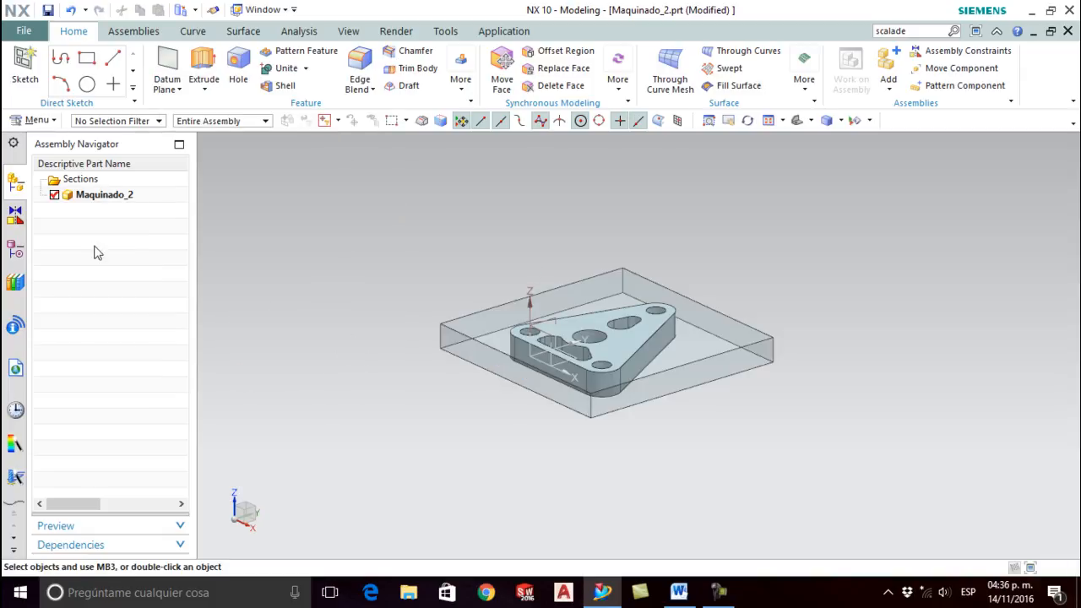
Step: Suppress the two Extrude features in the model history, then restore them together with both Scale Body features
click(15, 250)
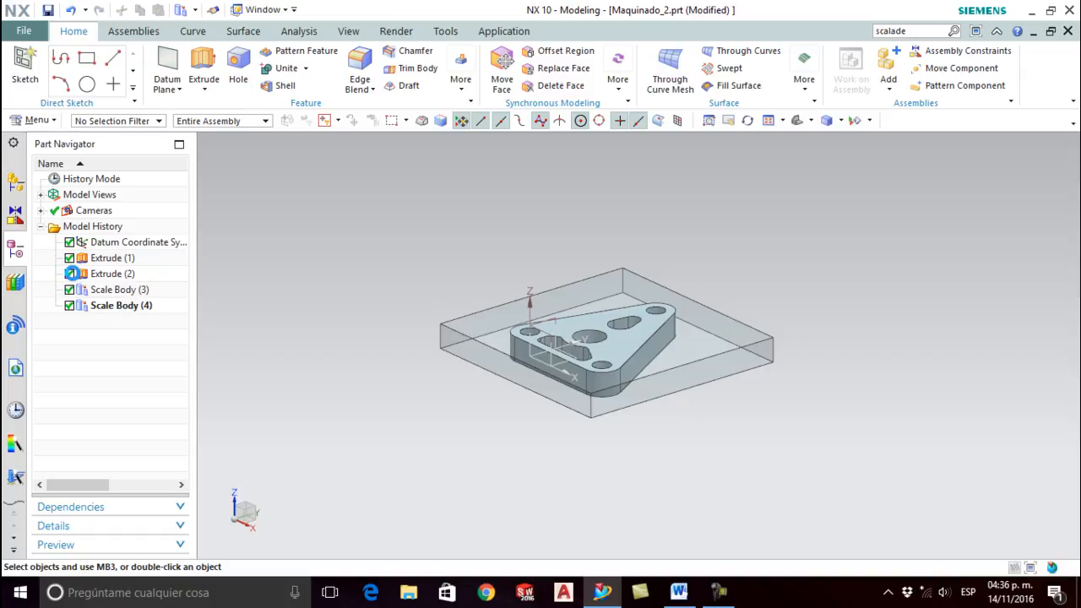
click(70, 274)
click(70, 257)
click(69, 258)
click(69, 274)
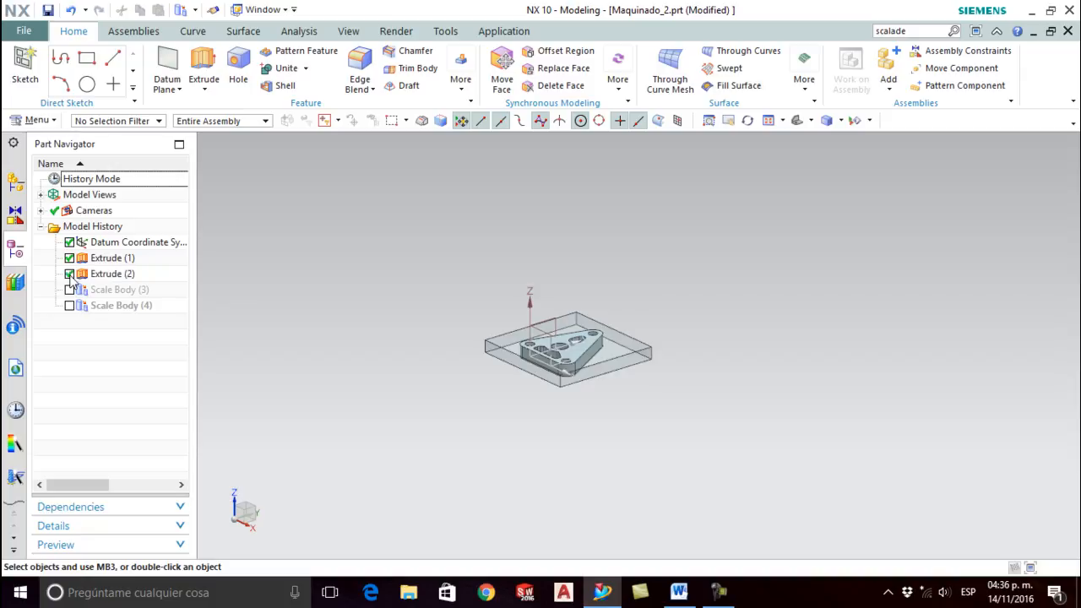
click(70, 289)
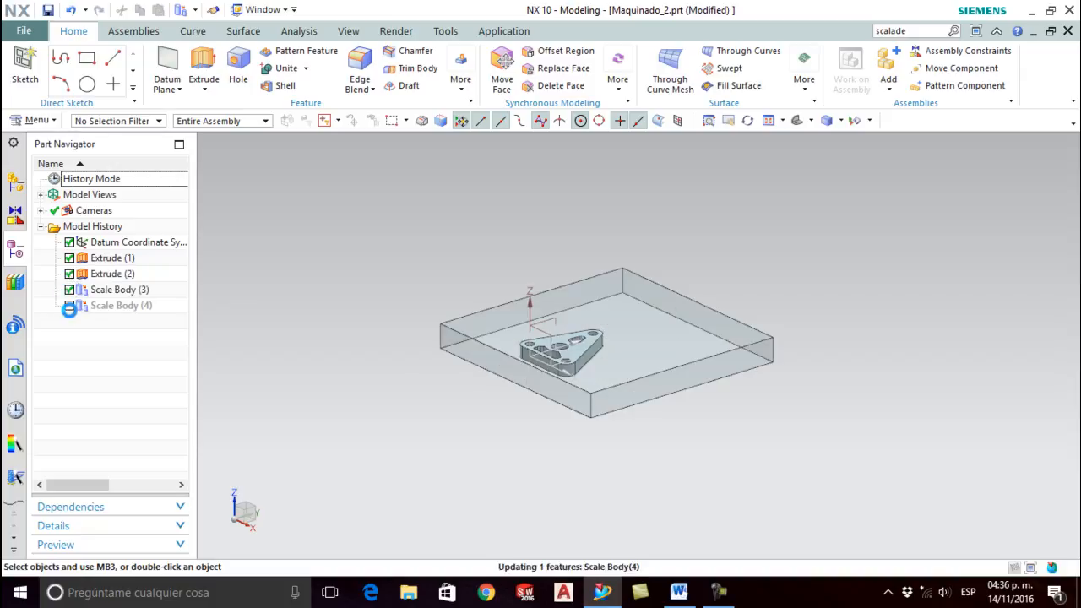
click(69, 305)
Step: Hide the Extrude (1) and Extrude (2) bodies, then show both again
right_click(100, 262)
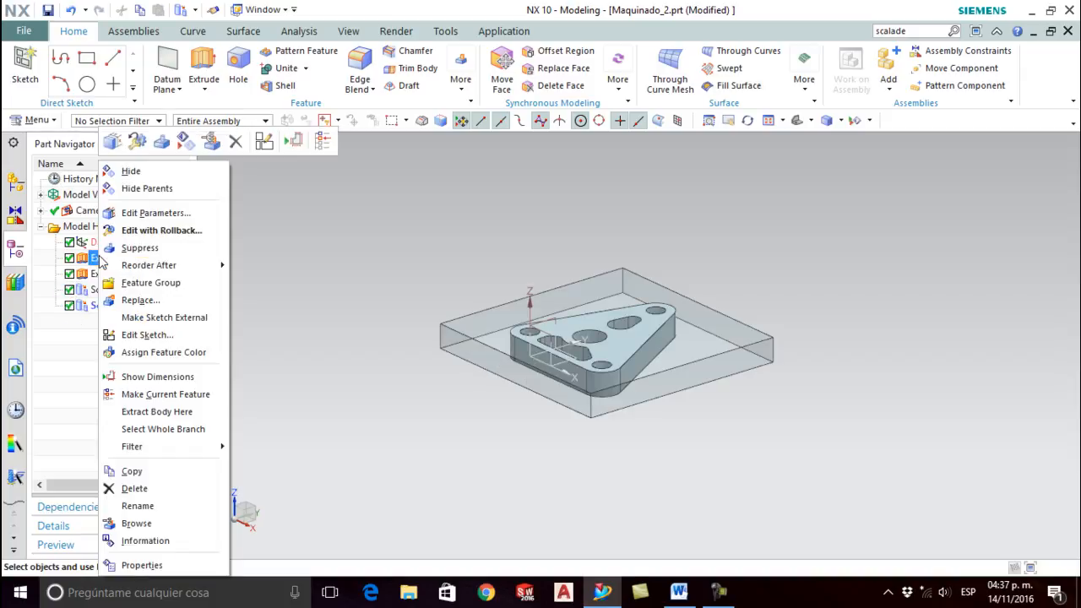
click(135, 245)
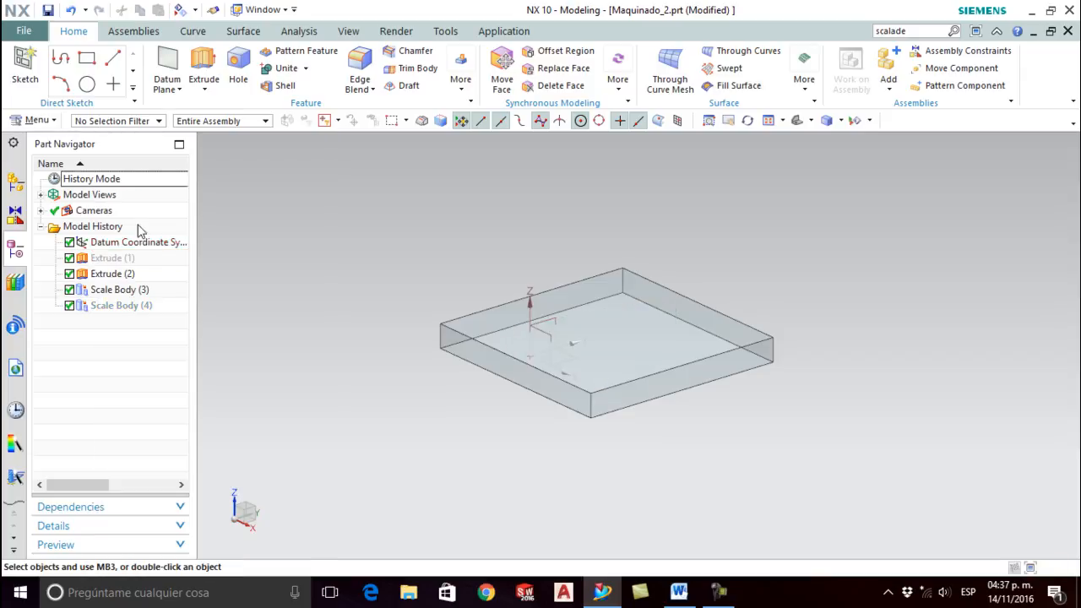
right_click(116, 281)
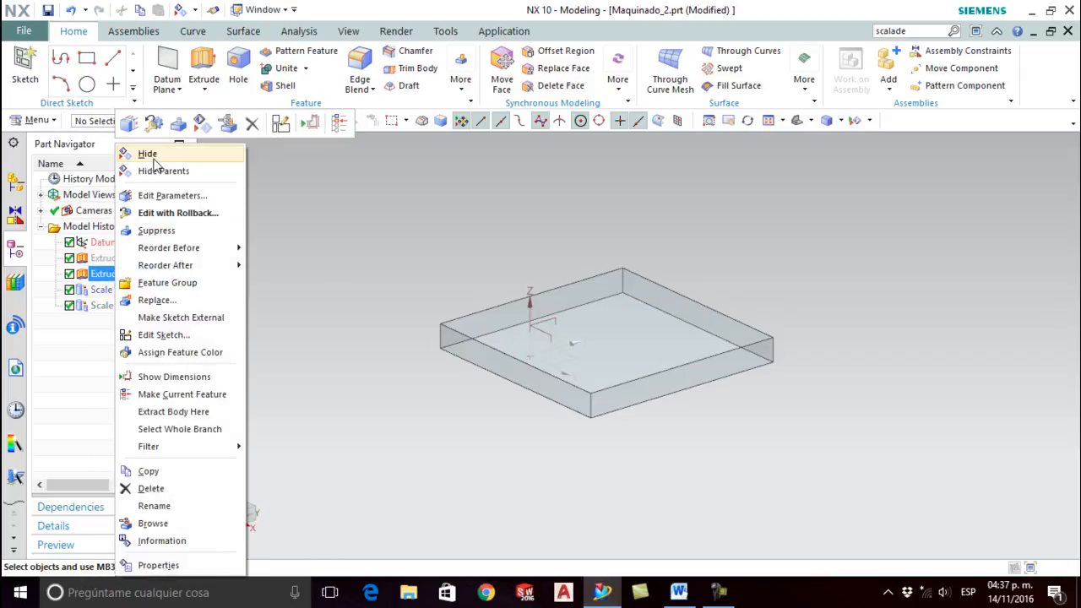
click(151, 153)
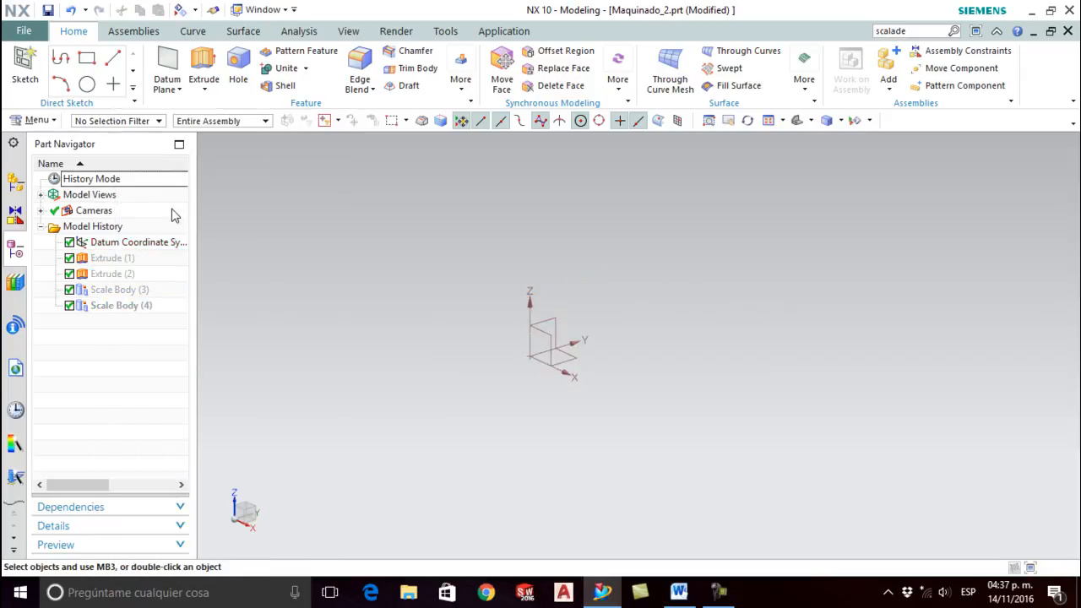
right_click(109, 257)
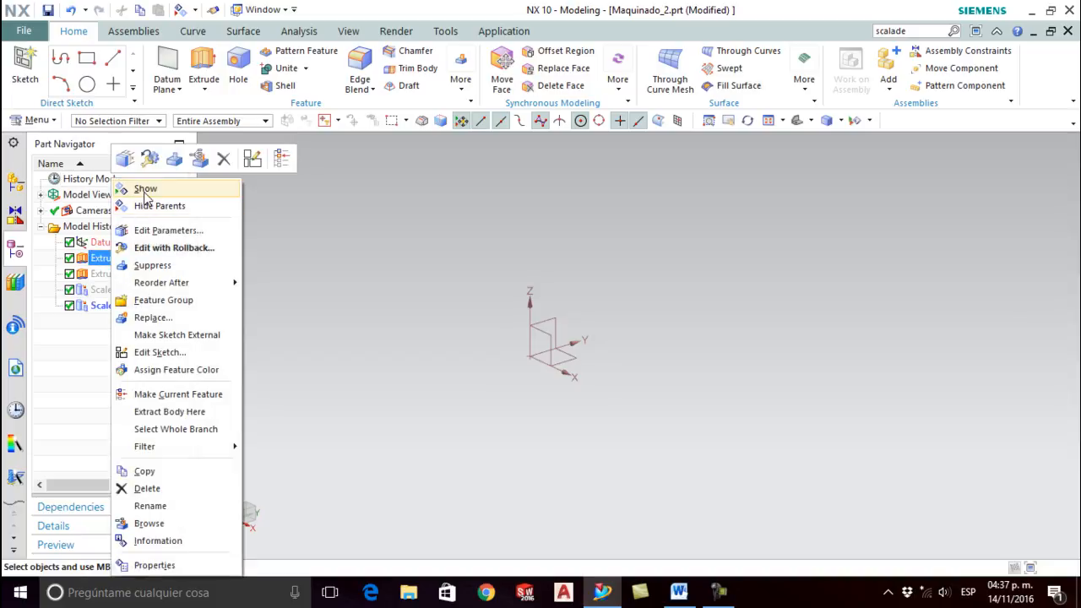
click(143, 187)
right_click(112, 277)
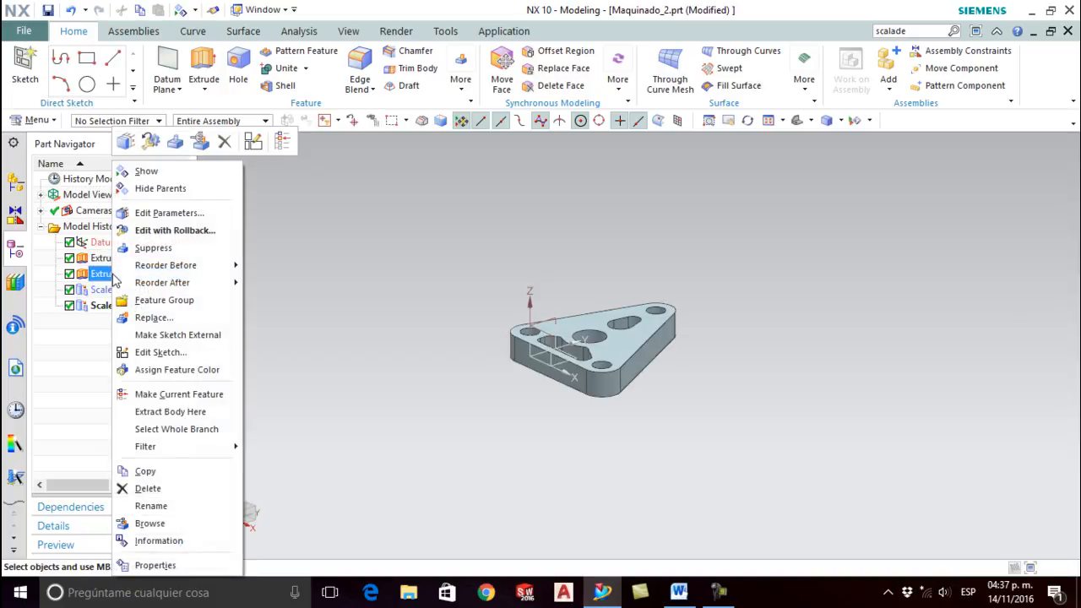
click(144, 172)
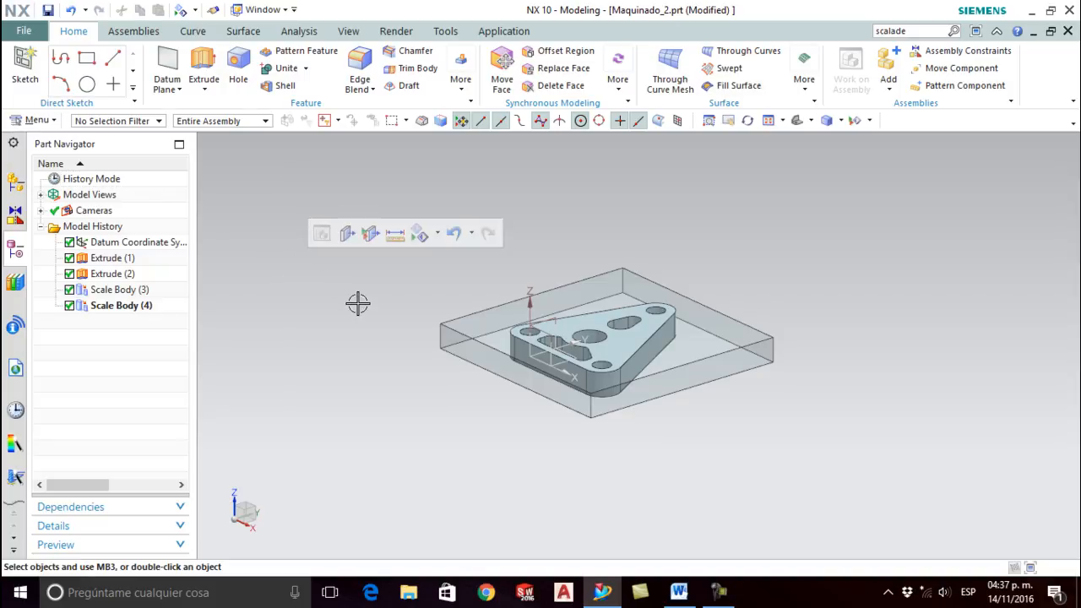
Step: Save the scaled Maquinado_2 part and display its parent assembly Maquinado_pieza_2
click(48, 11)
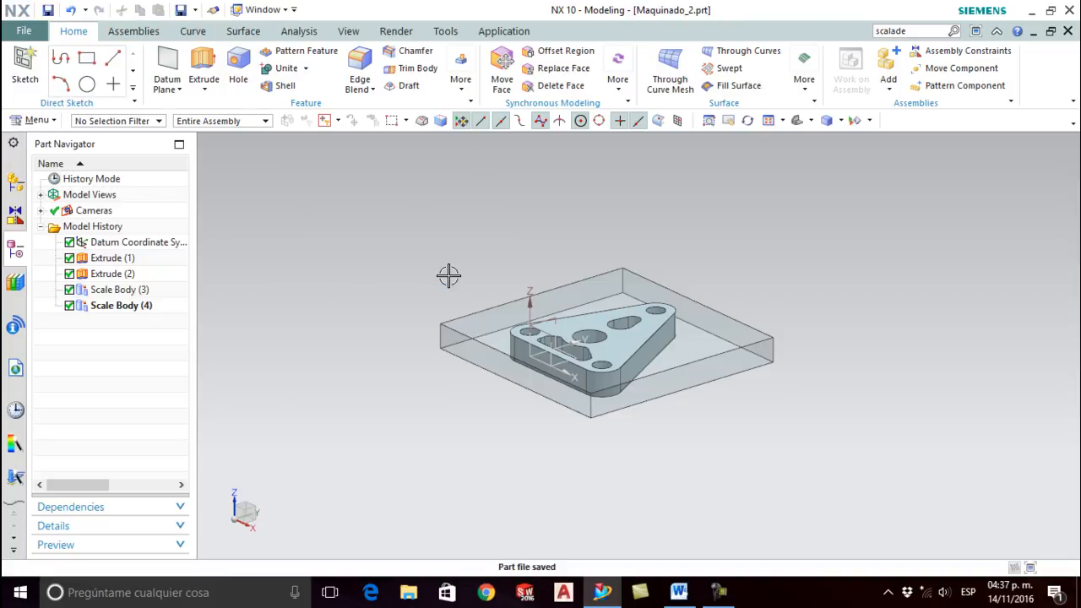
click(15, 184)
click(108, 196)
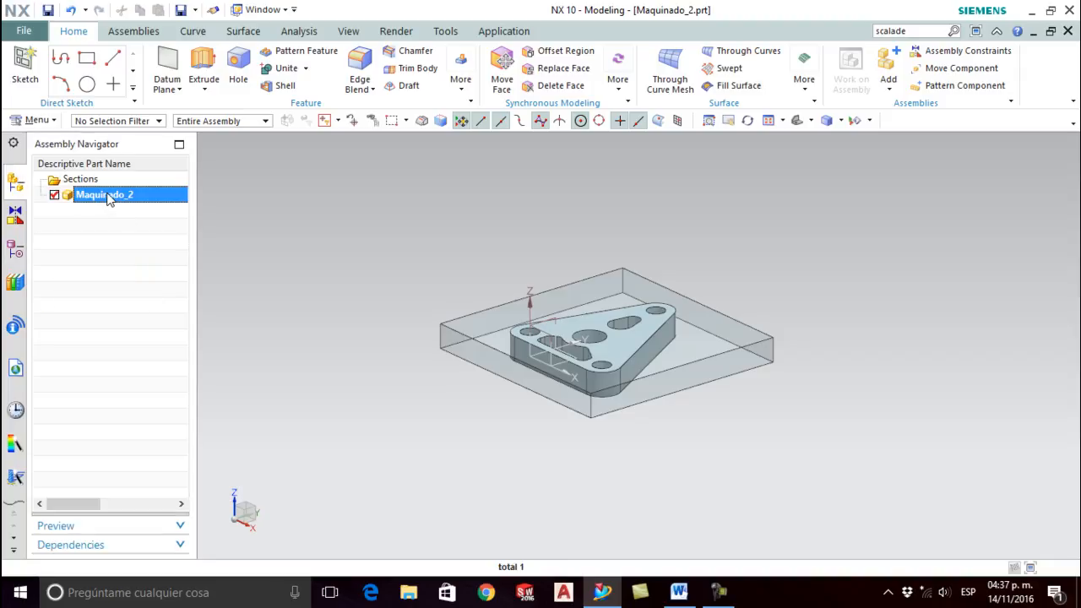
right_click(108, 197)
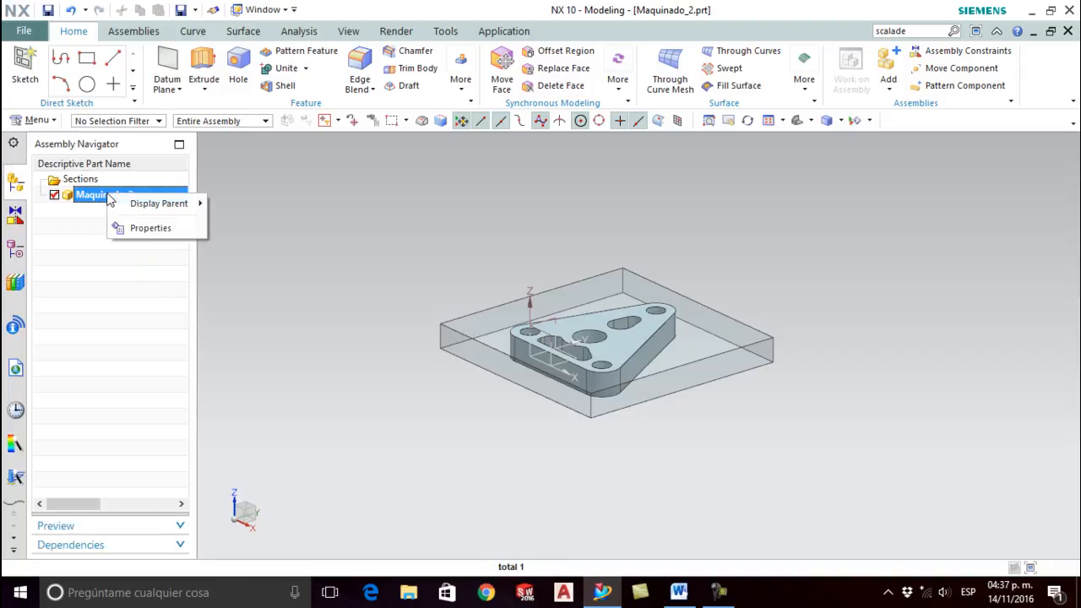
mouse_move(154, 208)
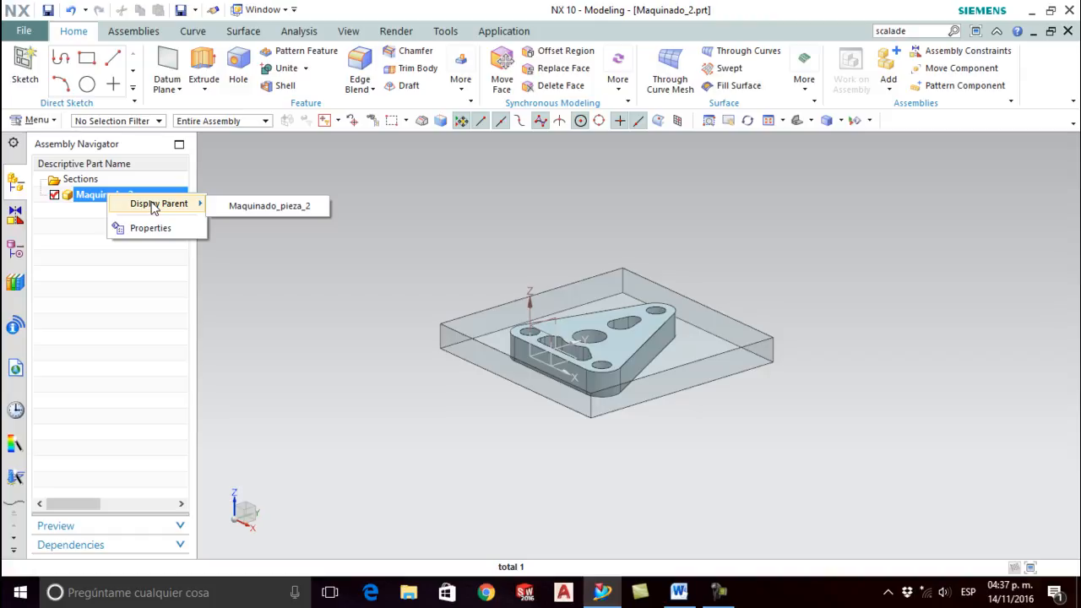
click(257, 206)
Step: Make the Maquinado_pieza_2 assembly the work part
scroll(460, 299, down, 2)
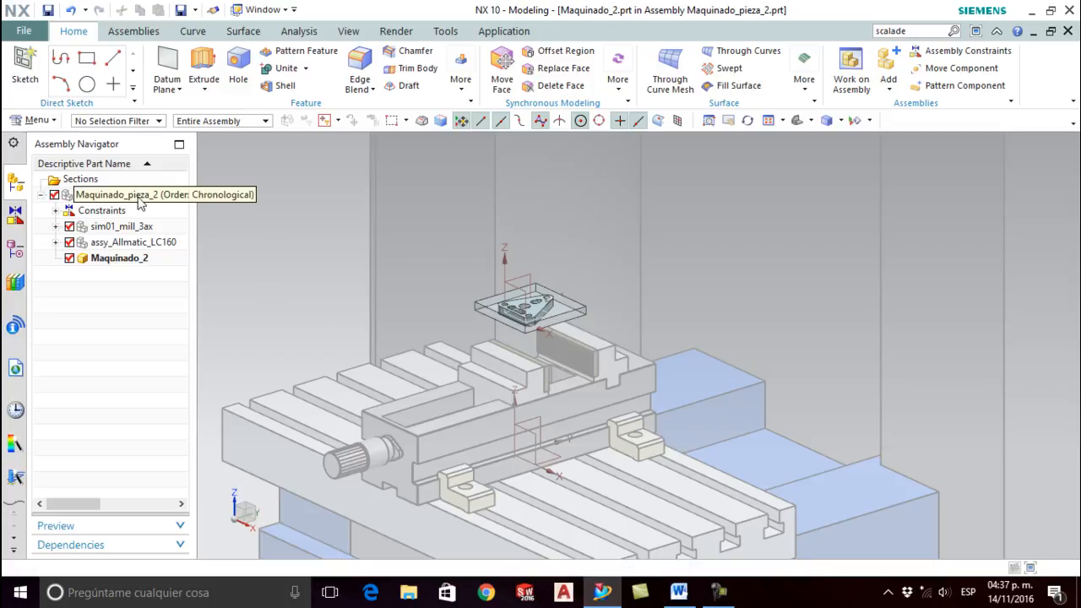
right_click(118, 195)
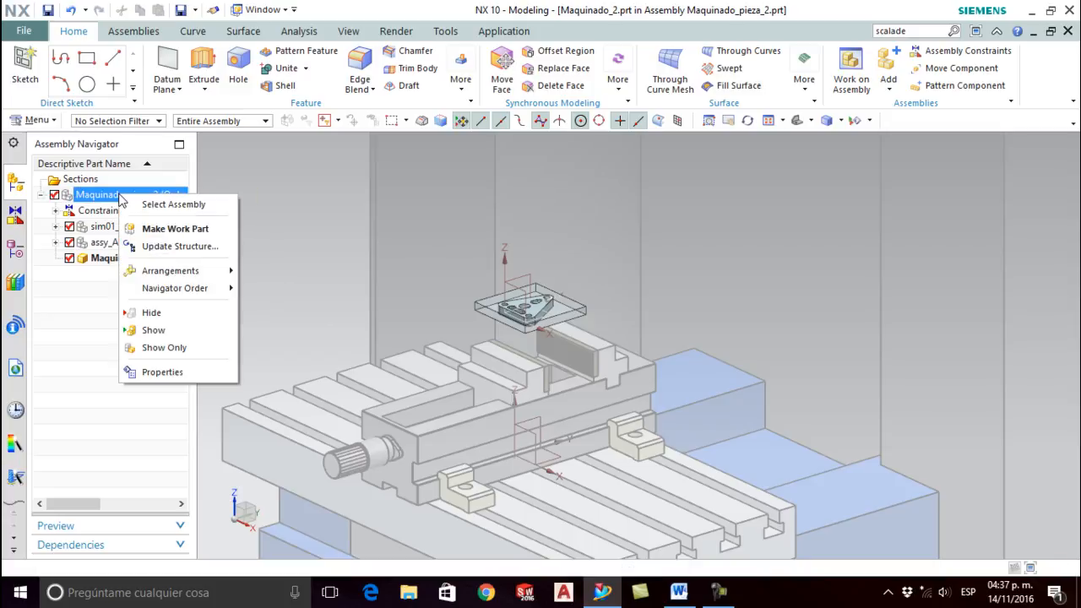
click(177, 229)
mouse_move(449, 369)
middle_down()
mouse_move(409, 353)
mouse_move(435, 374)
middle_up()
scroll(424, 325, up, 2)
scroll(424, 325, down, 3)
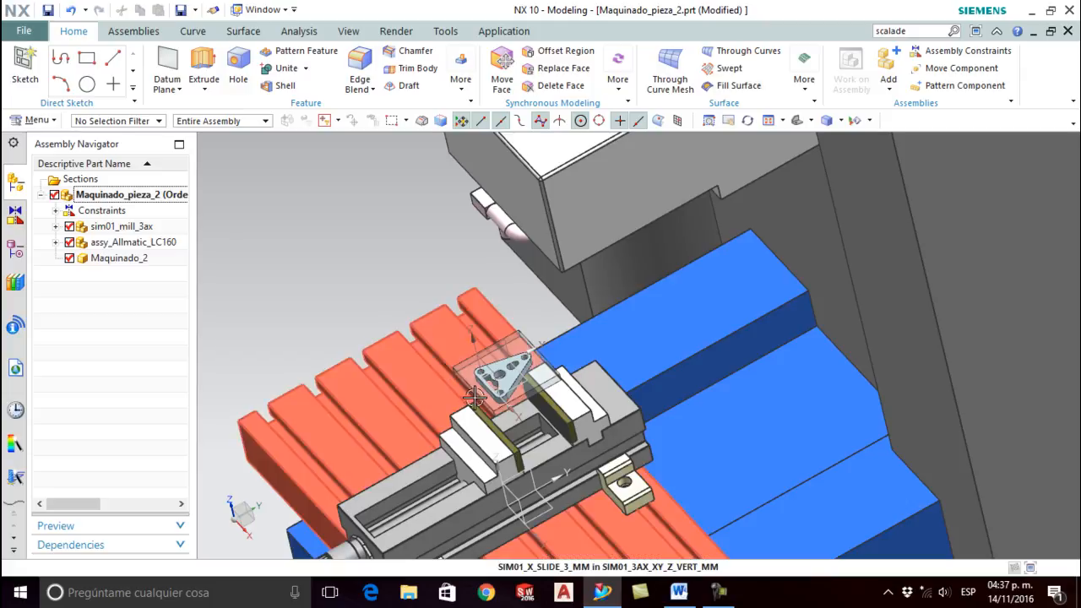
scroll(416, 331, up, 2)
double_click(351, 262)
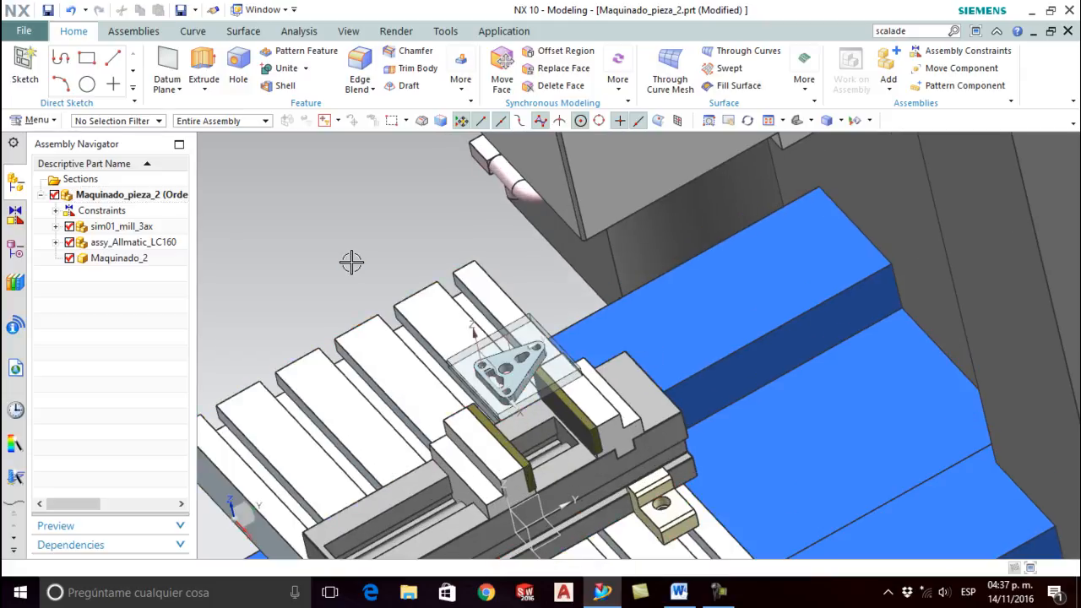
click(317, 249)
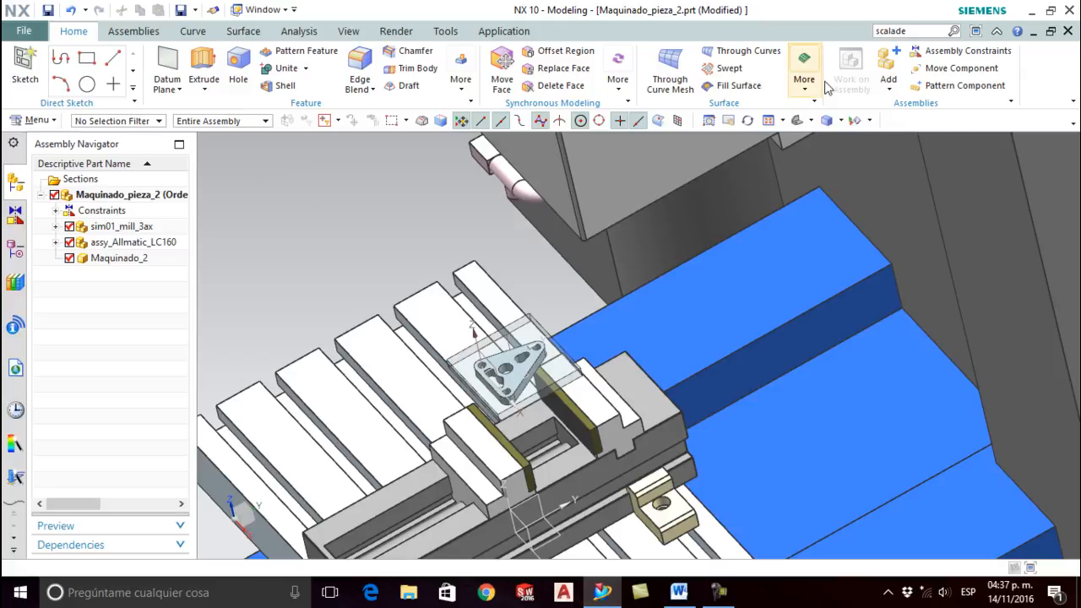
Step: Apply a Touch Align constraint with Prefer Touch between the workpiece block's side face and the gripping face of the fixed jaw plate
click(955, 56)
middle_drag(493, 392, 532, 397)
scroll(699, 338, up, 3)
click(712, 317)
mouse_move(712, 319)
middle_down()
mouse_move(736, 302)
mouse_move(722, 301)
middle_up()
scroll(721, 301, up, 2)
scroll(711, 304, down, 8)
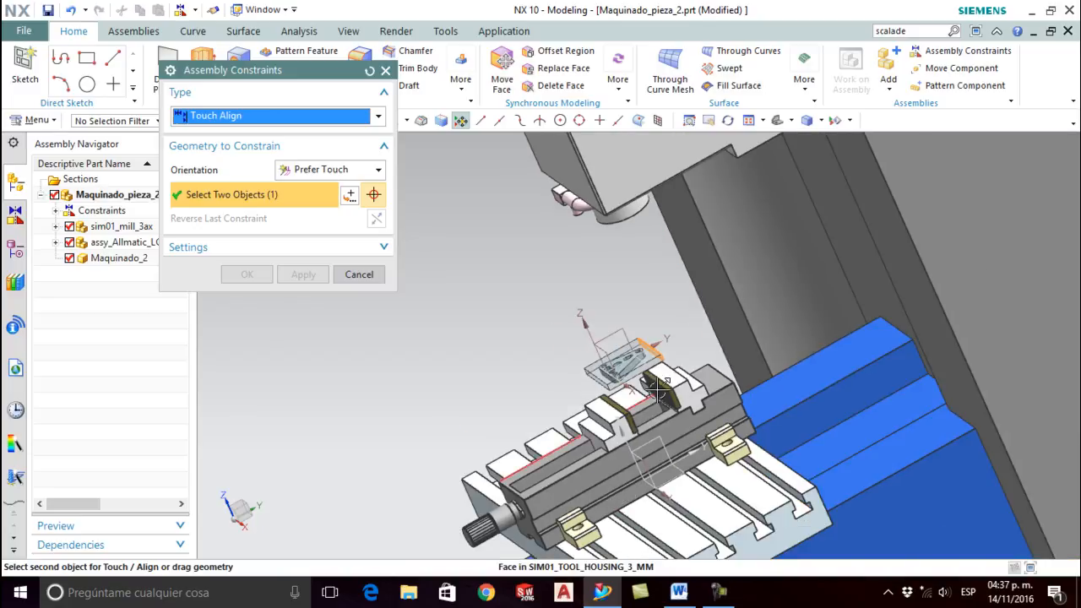
scroll(639, 404, up, 8)
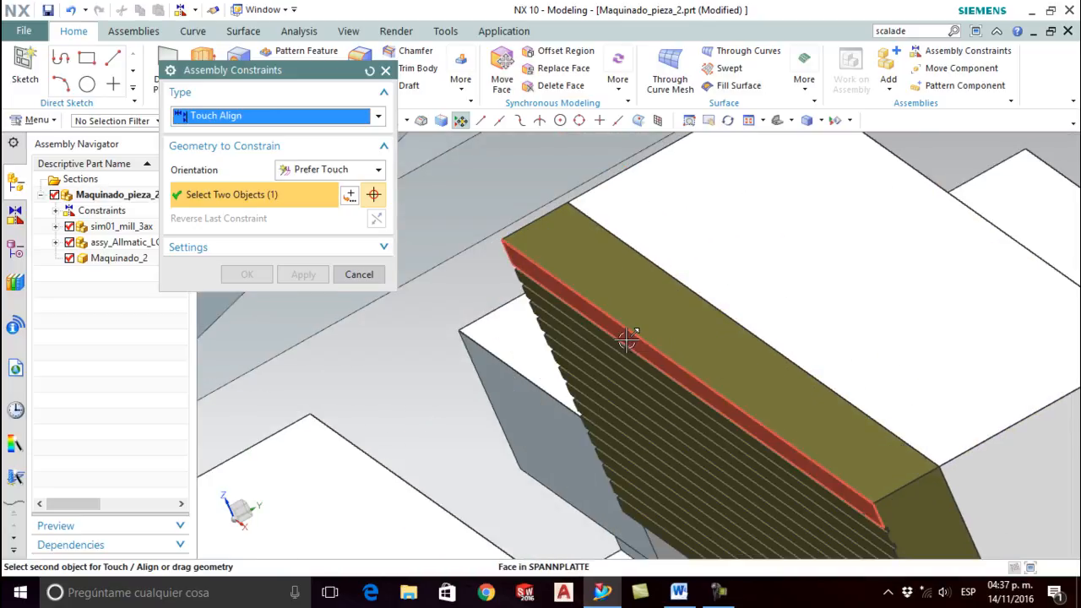
click(628, 346)
scroll(628, 355, down, 5)
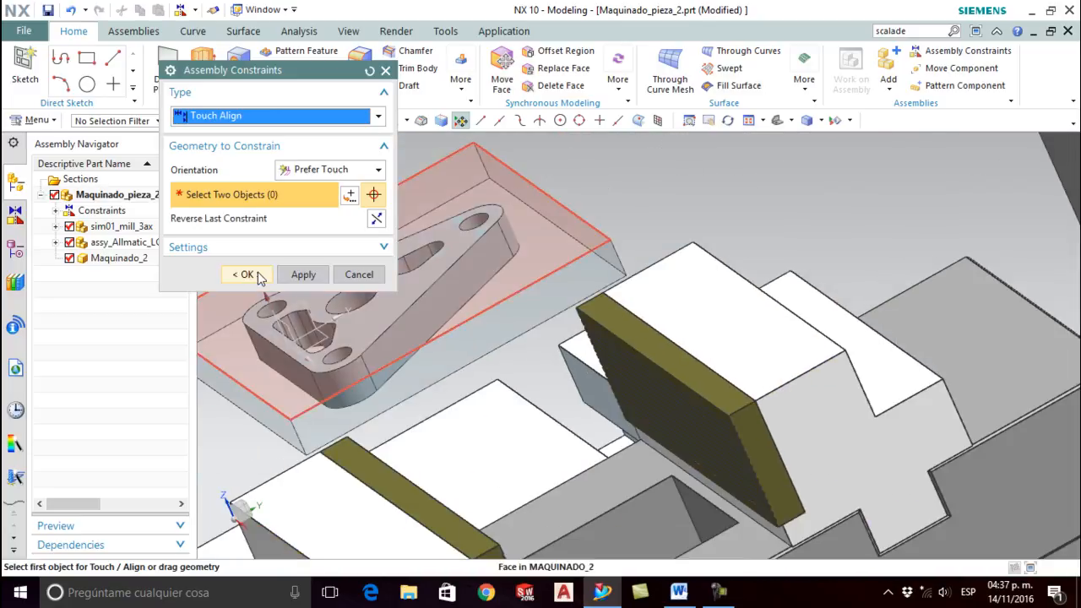
click(301, 275)
Step: Apply a 2 to 2 Center constraint between the workpiece block's two end faces and the two end faces of the fixed jaw plate
click(223, 118)
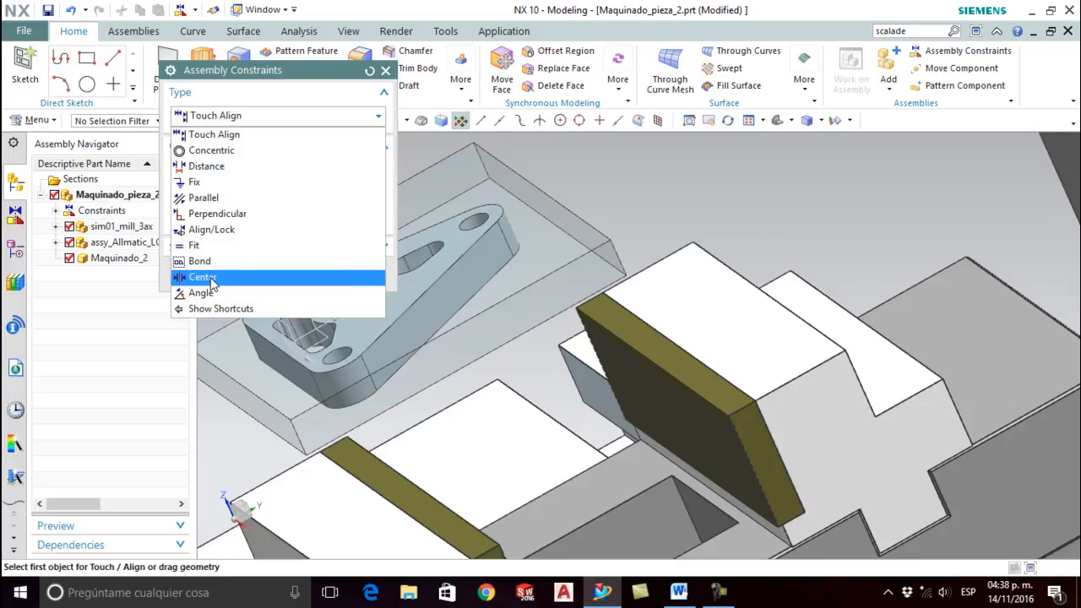
click(203, 277)
click(573, 308)
middle_drag(584, 285, 610, 290)
scroll(581, 299, down, 6)
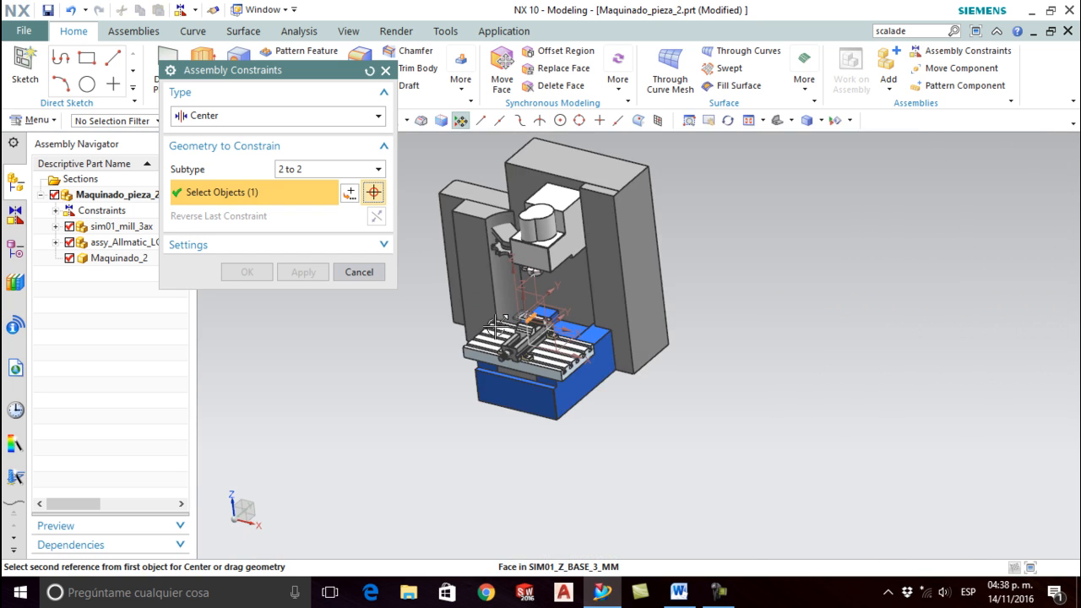
scroll(498, 323, up, 6)
middle_drag(575, 296, 614, 312)
scroll(605, 314, down, 4)
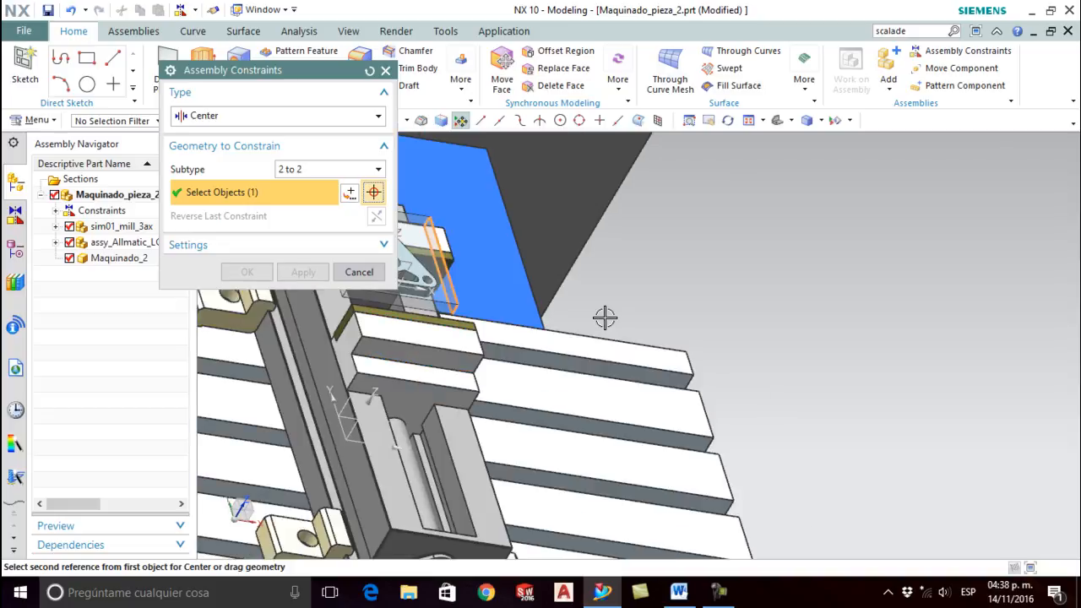
scroll(519, 295, up, 3)
scroll(519, 296, up, 3)
click(507, 301)
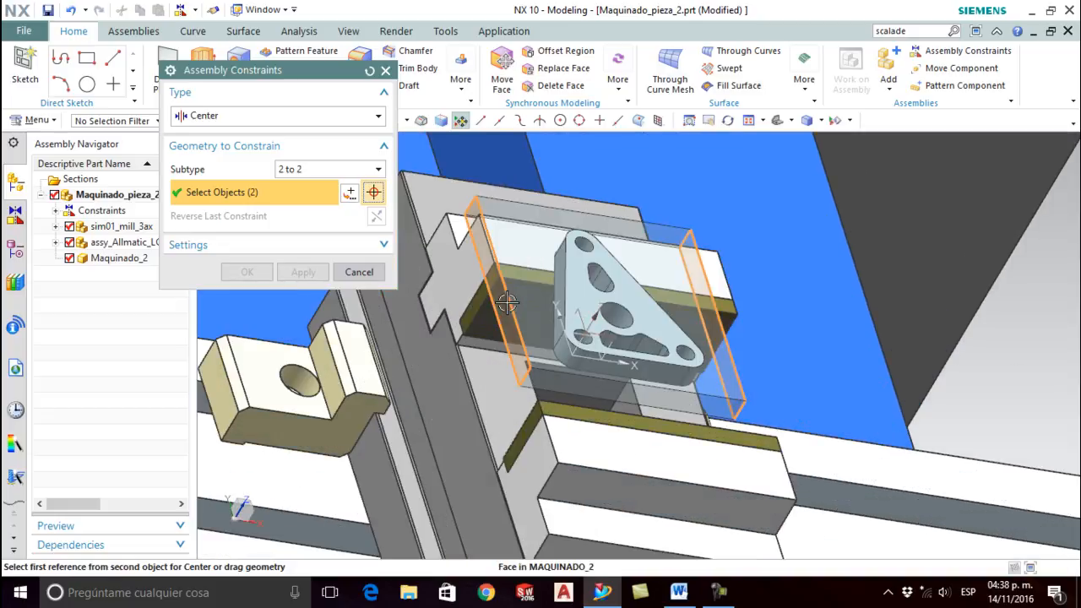
click(457, 282)
middle_drag(462, 297, 668, 319)
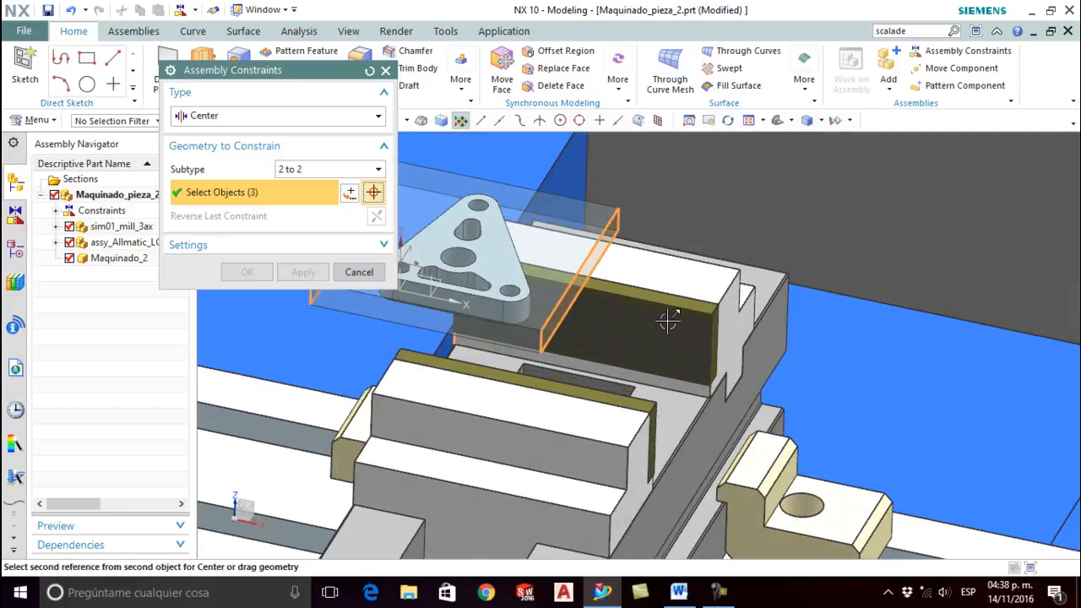
click(721, 312)
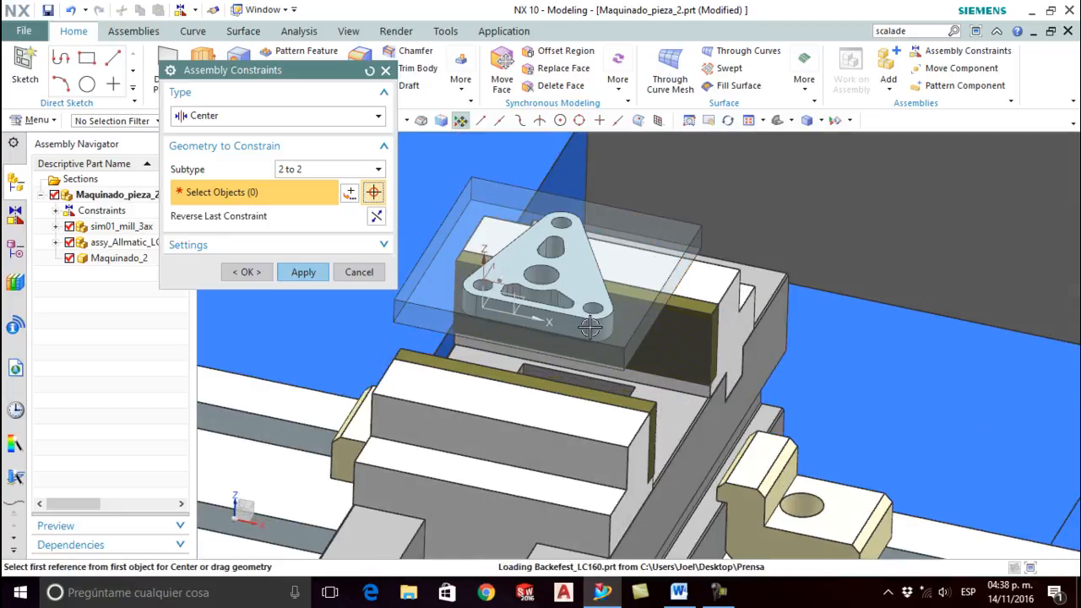
click(302, 273)
Step: Add a Distance constraint of 4 mm between the workpiece block's top face and the top face of the fixed jaw plate
click(249, 121)
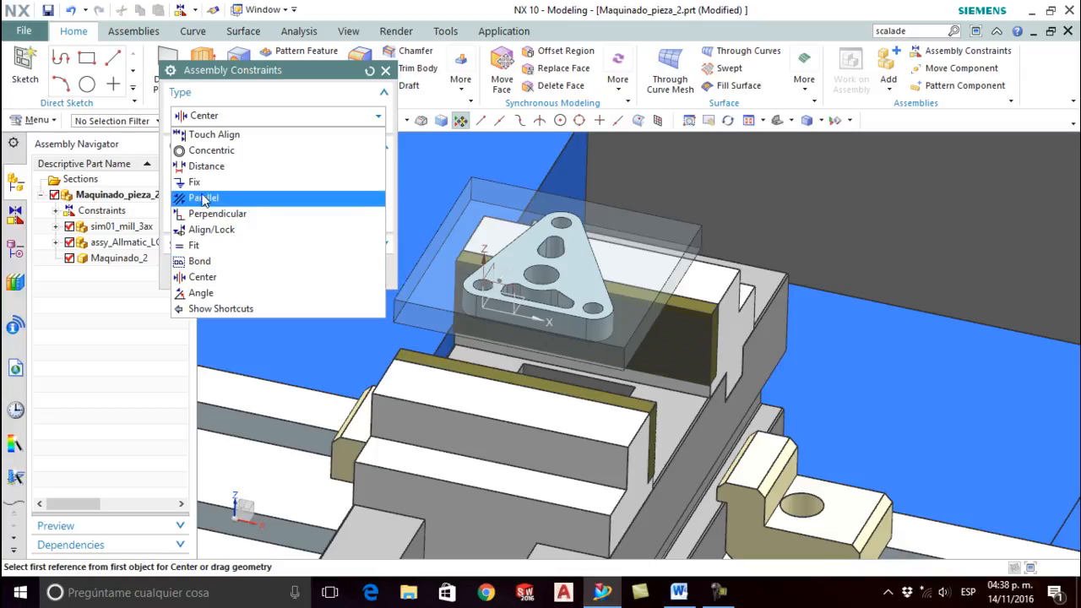
click(207, 167)
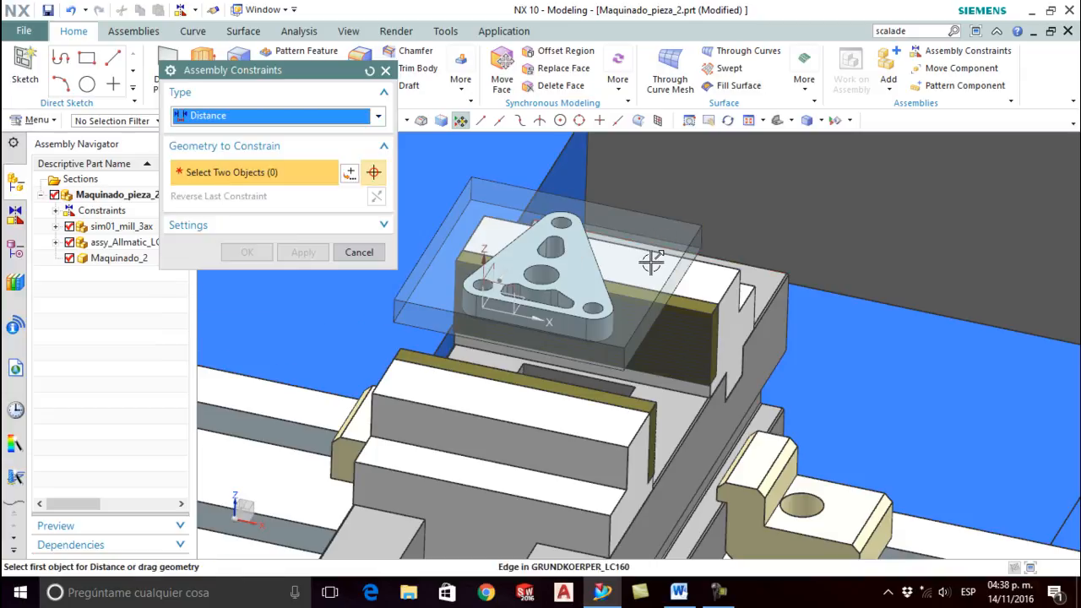
click(649, 270)
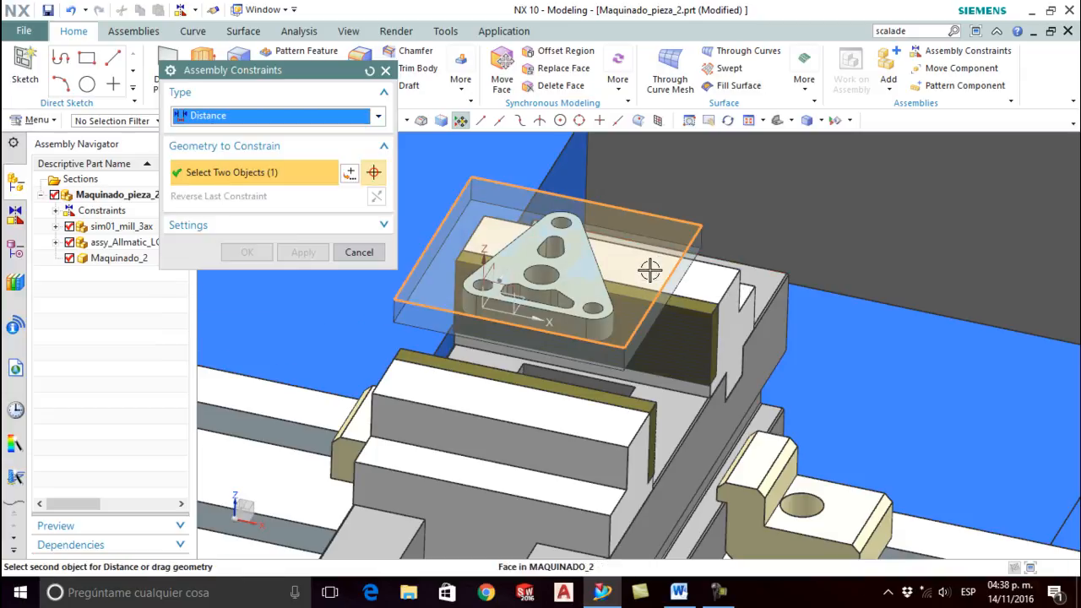
click(699, 308)
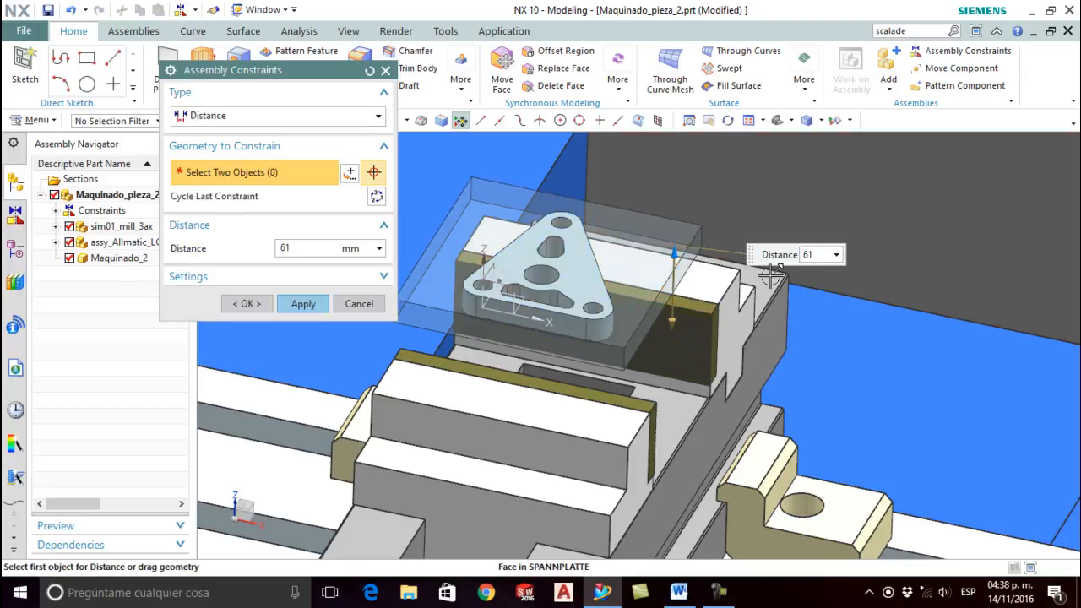
text(4)
key(Return)
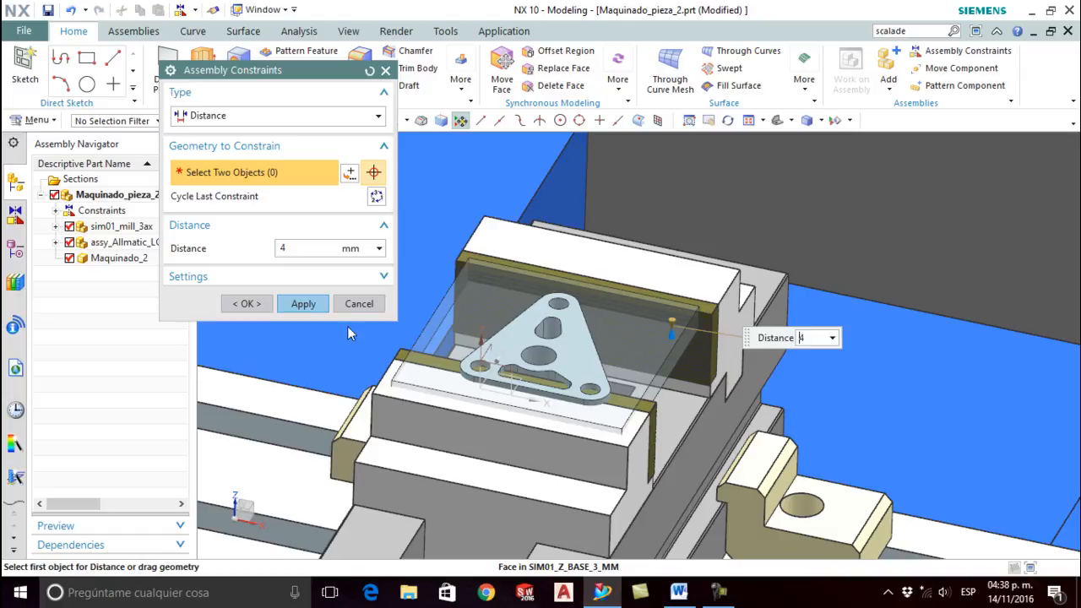
click(245, 304)
Step: Move the vise's movable jaw BACKELOSE_LC160 about 65 mm along XC with Dynamic motion, clear of the workpiece block
middle_drag(622, 417, 669, 434)
scroll(669, 434, up, 3)
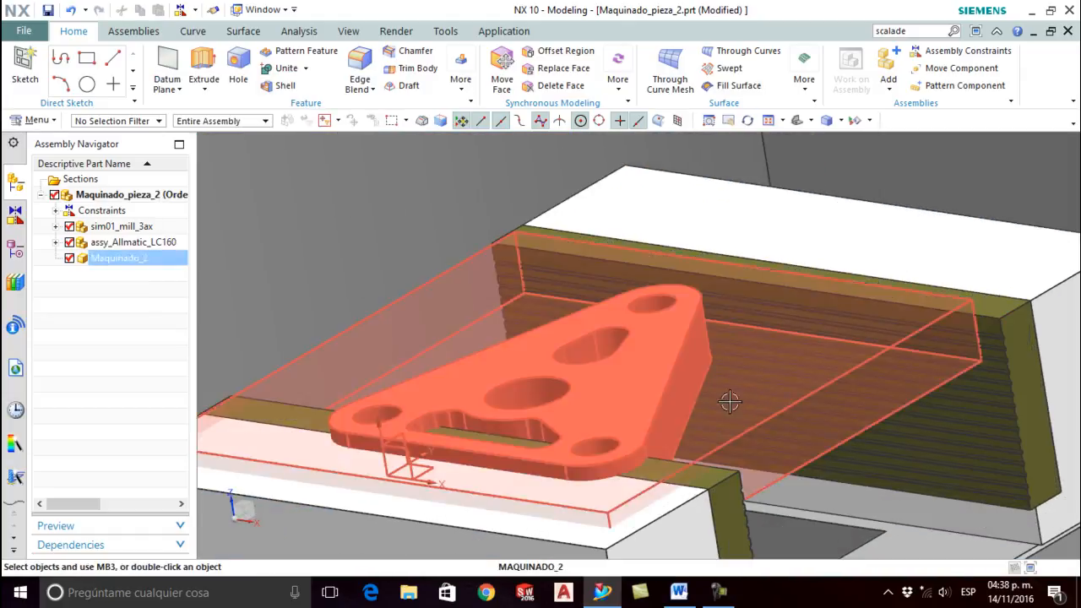
scroll(891, 325, down, 2)
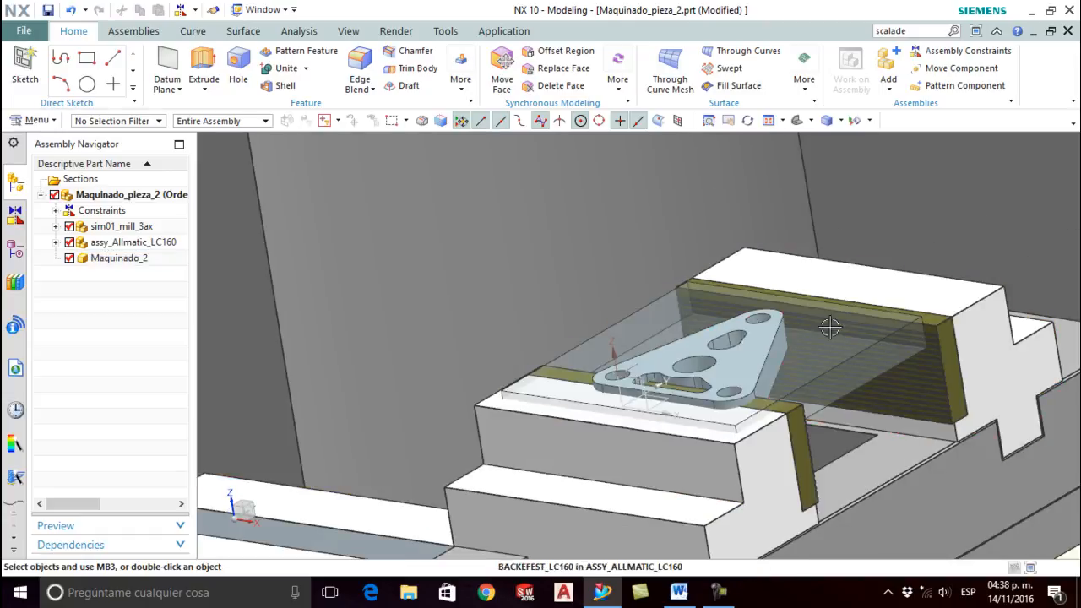
click(798, 119)
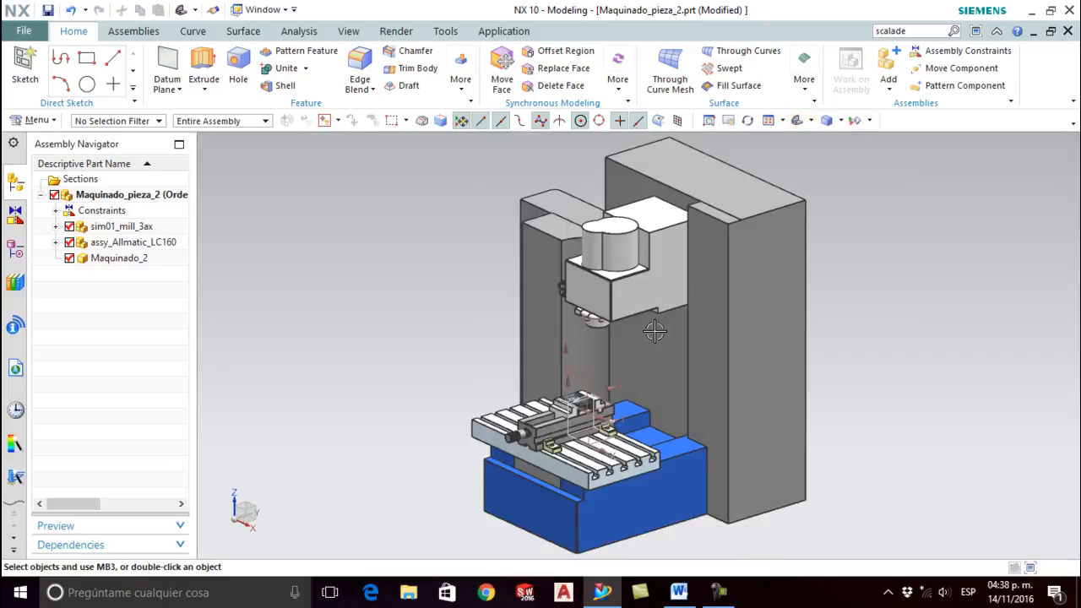
scroll(581, 404, up, 5)
scroll(581, 404, up, 3)
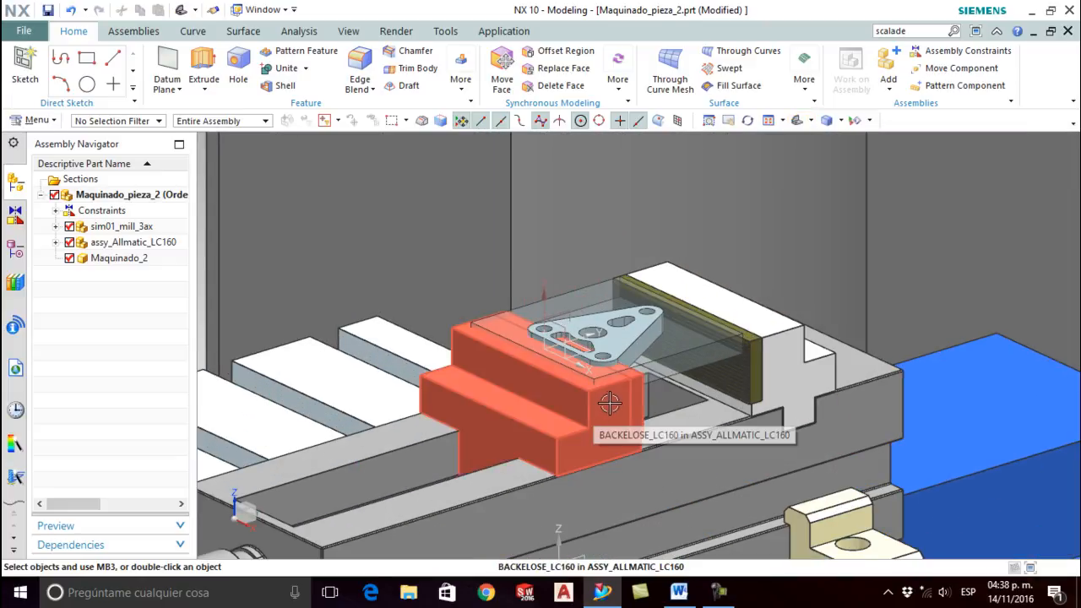
click(619, 401)
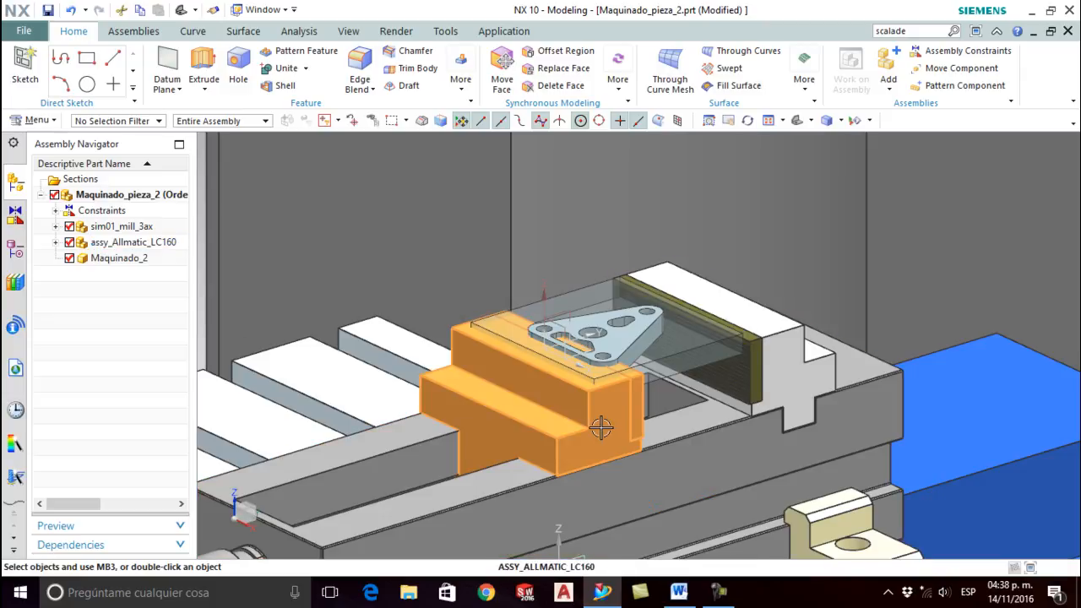
right_click(601, 433)
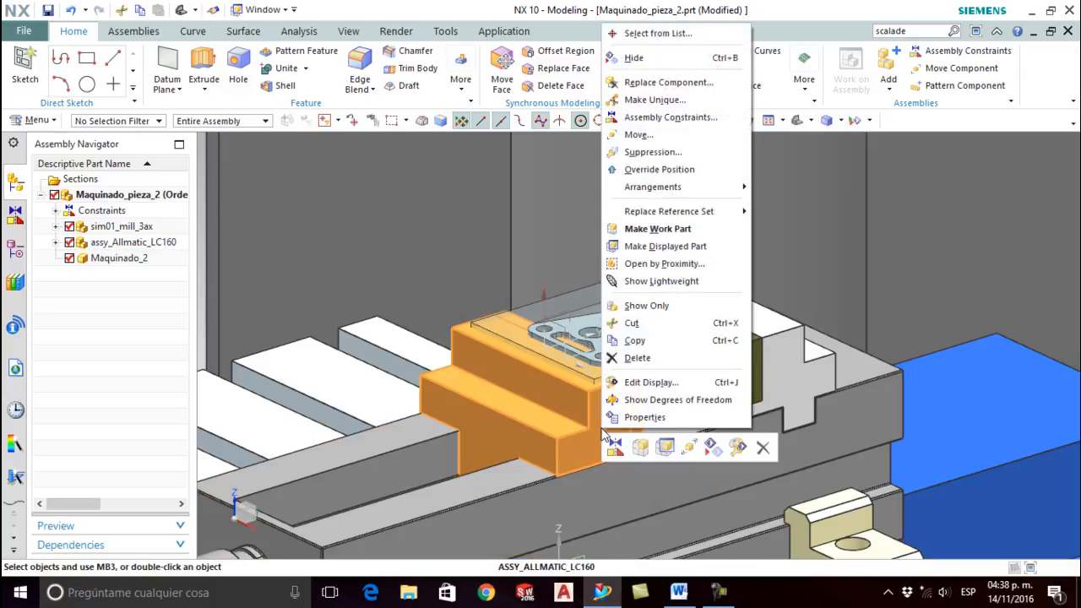
click(639, 134)
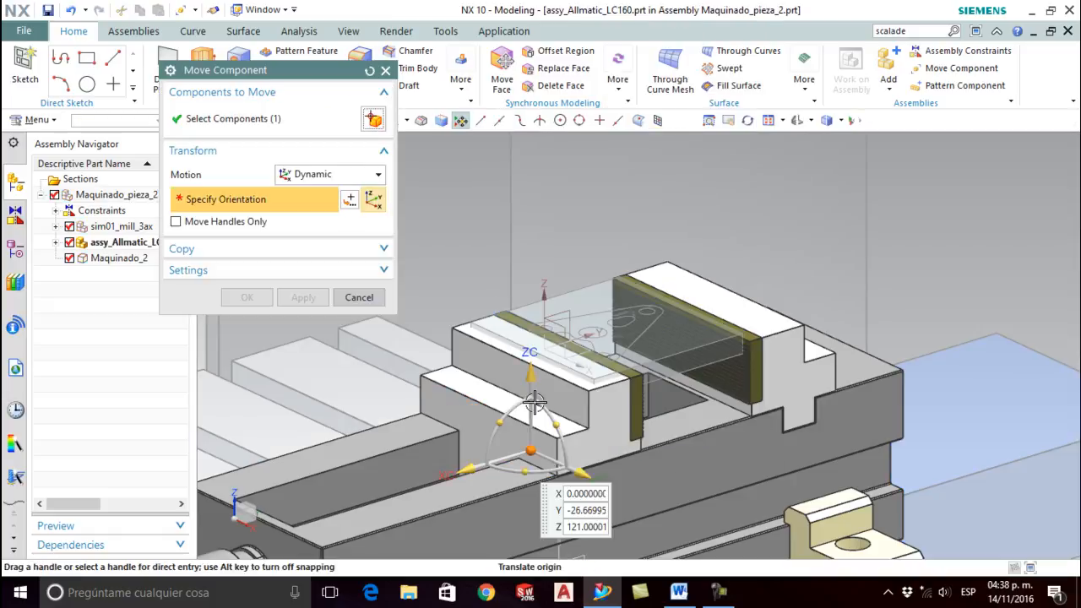
drag(467, 468, 402, 488)
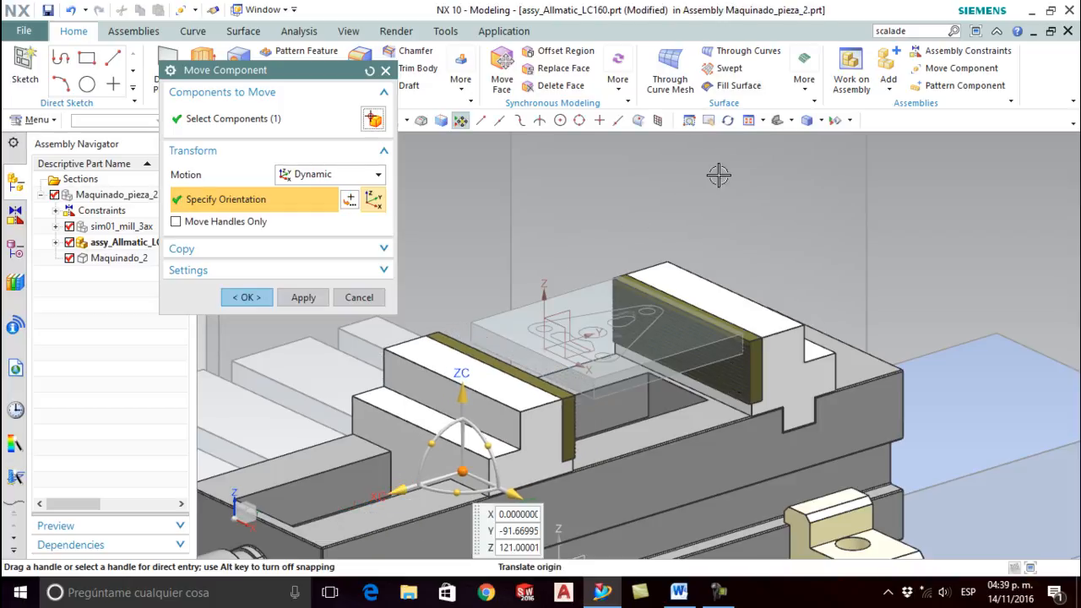
Step: In a side view, slide the movable jaw back along XC to Y about -67.3 so its plate meets the workpiece block, and accept the move
click(790, 121)
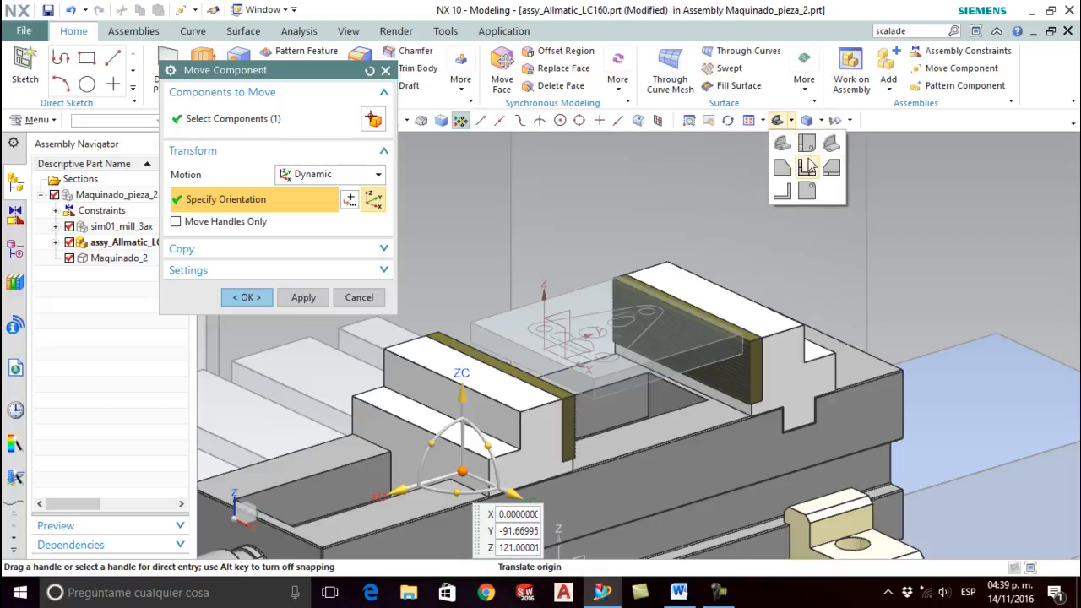
click(802, 152)
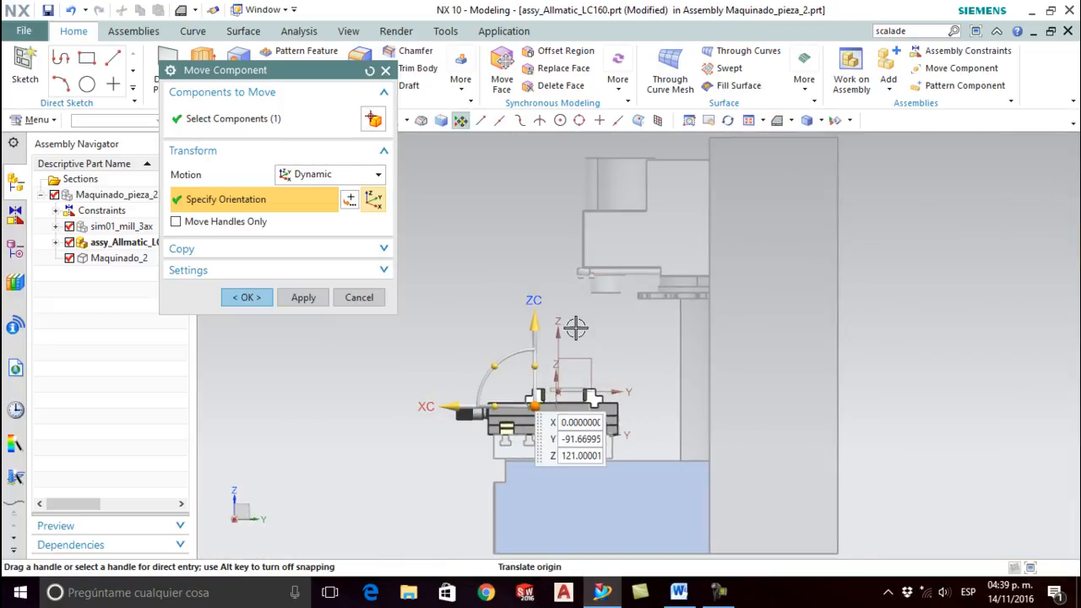
scroll(495, 430, up, 5)
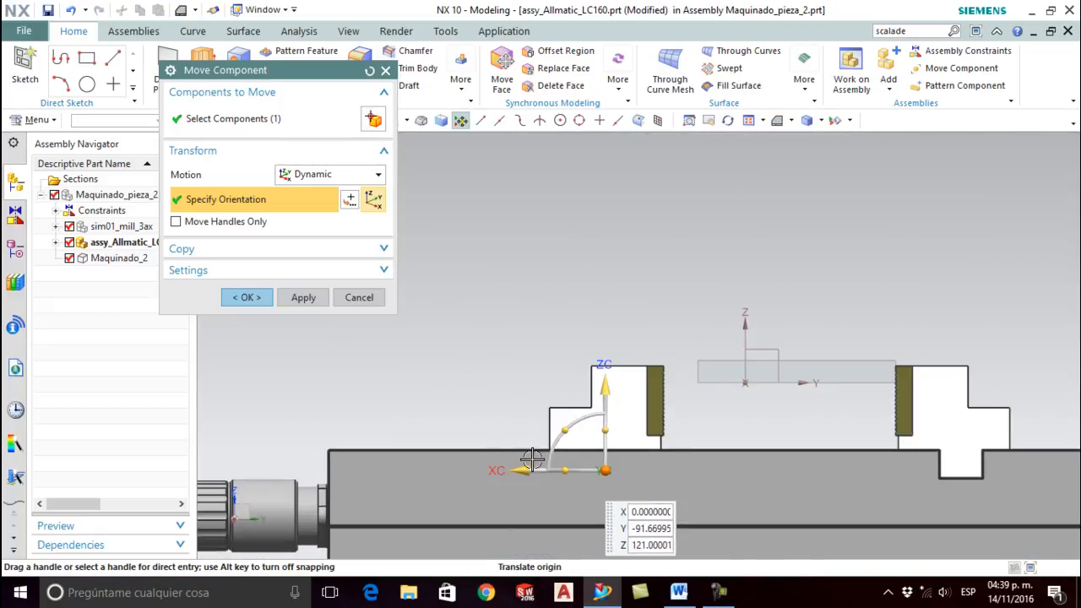
drag(530, 469, 563, 469)
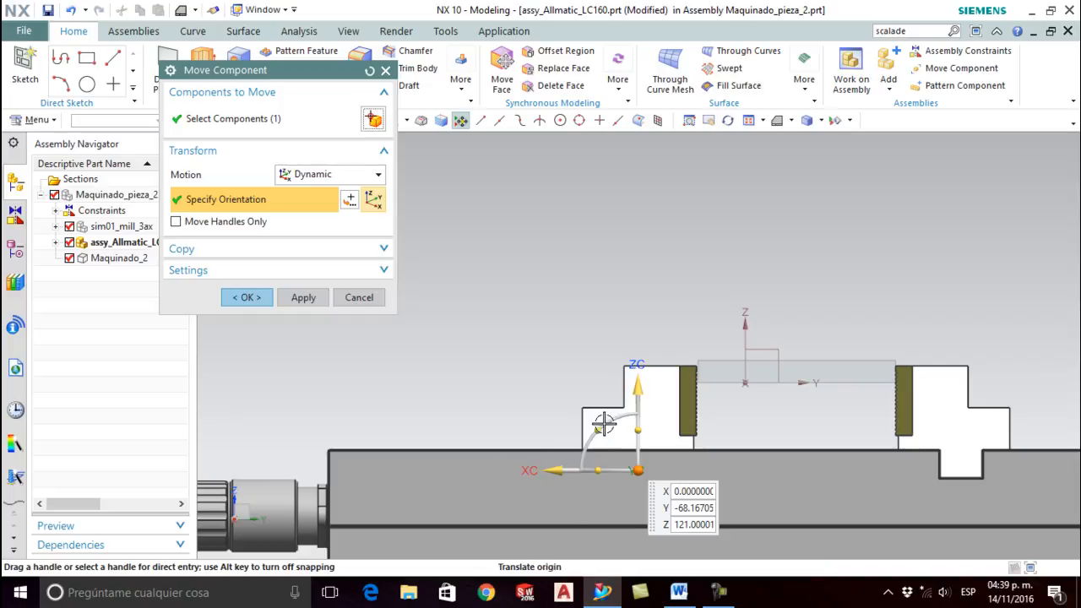
scroll(632, 413, up, 2)
drag(562, 502, 570, 500)
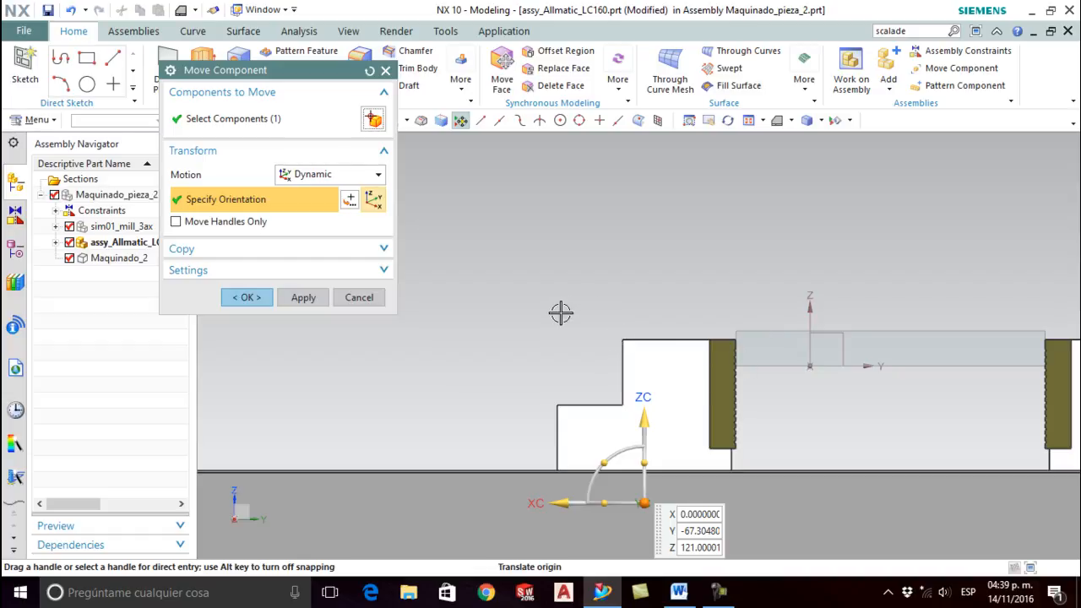
scroll(595, 321, up, 2)
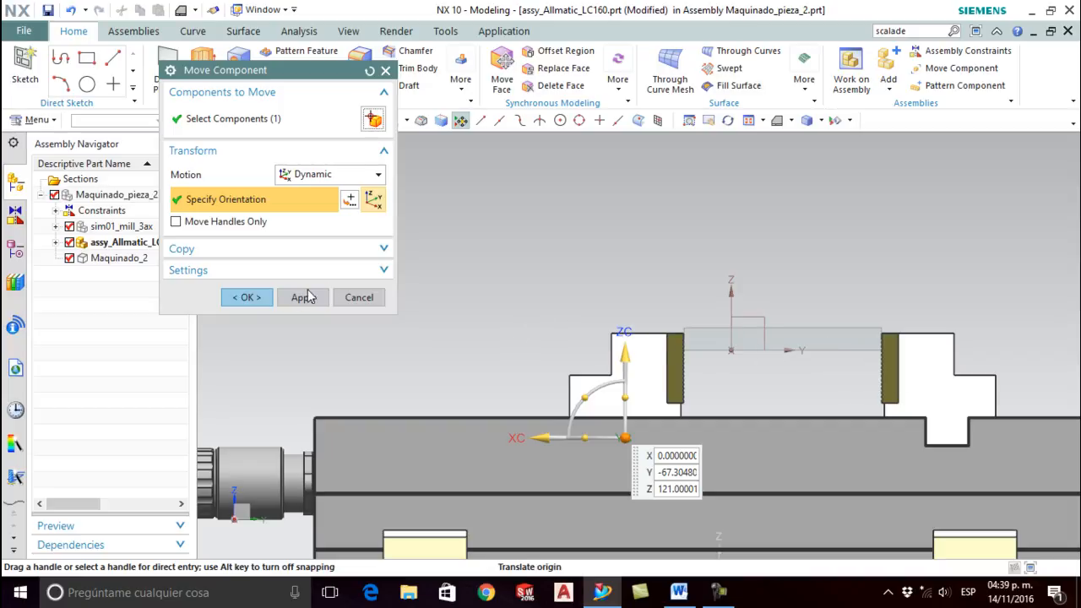
click(236, 297)
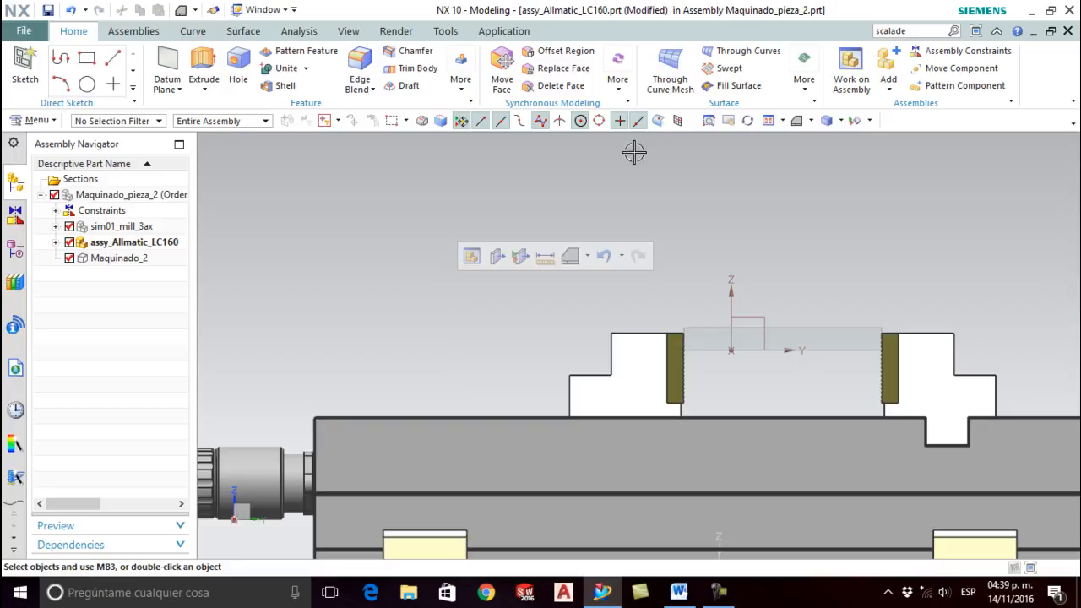
Step: Return to the full pictorial view and make the Maquinado_pieza_2 assembly the work part again
click(811, 120)
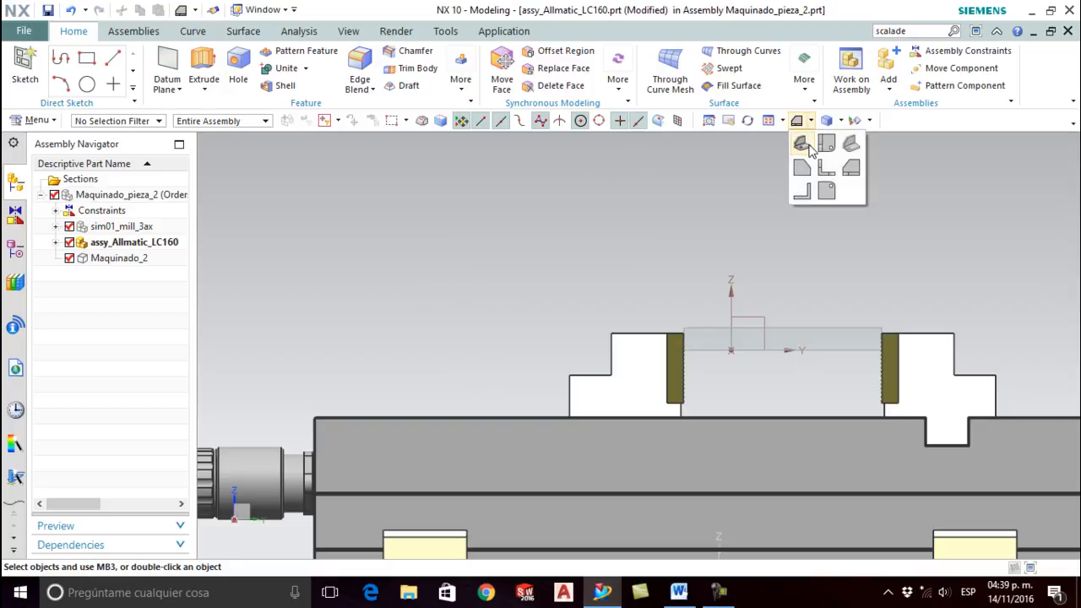
click(825, 144)
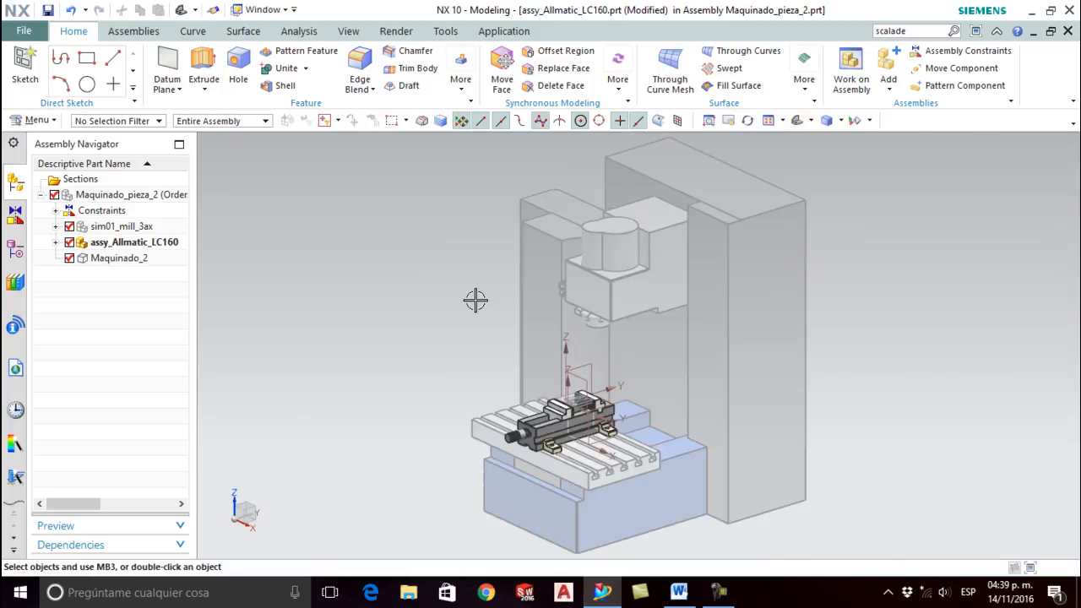
right_click(109, 196)
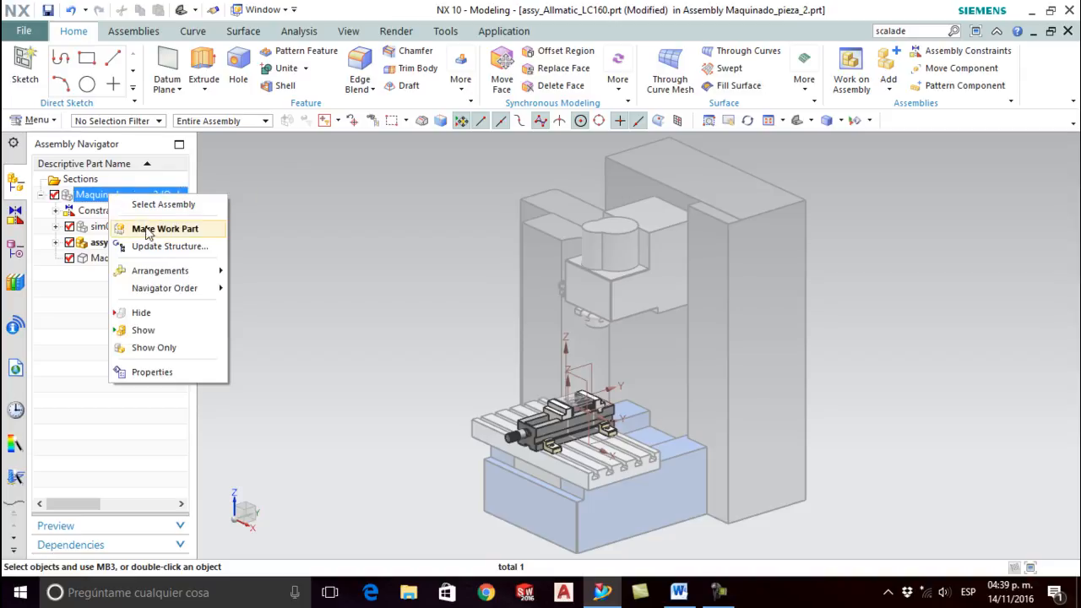
click(151, 231)
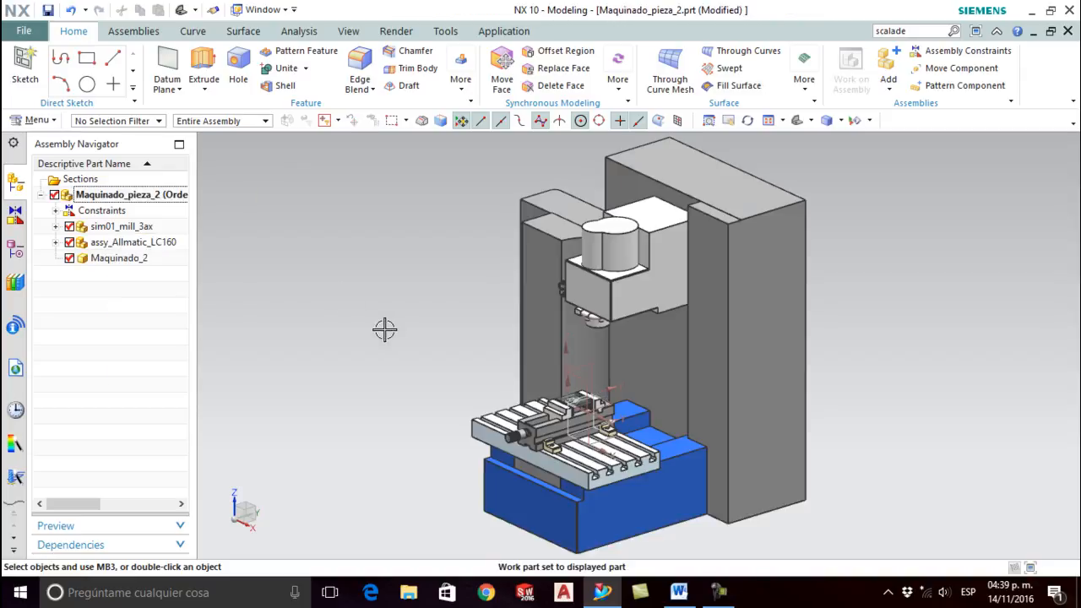